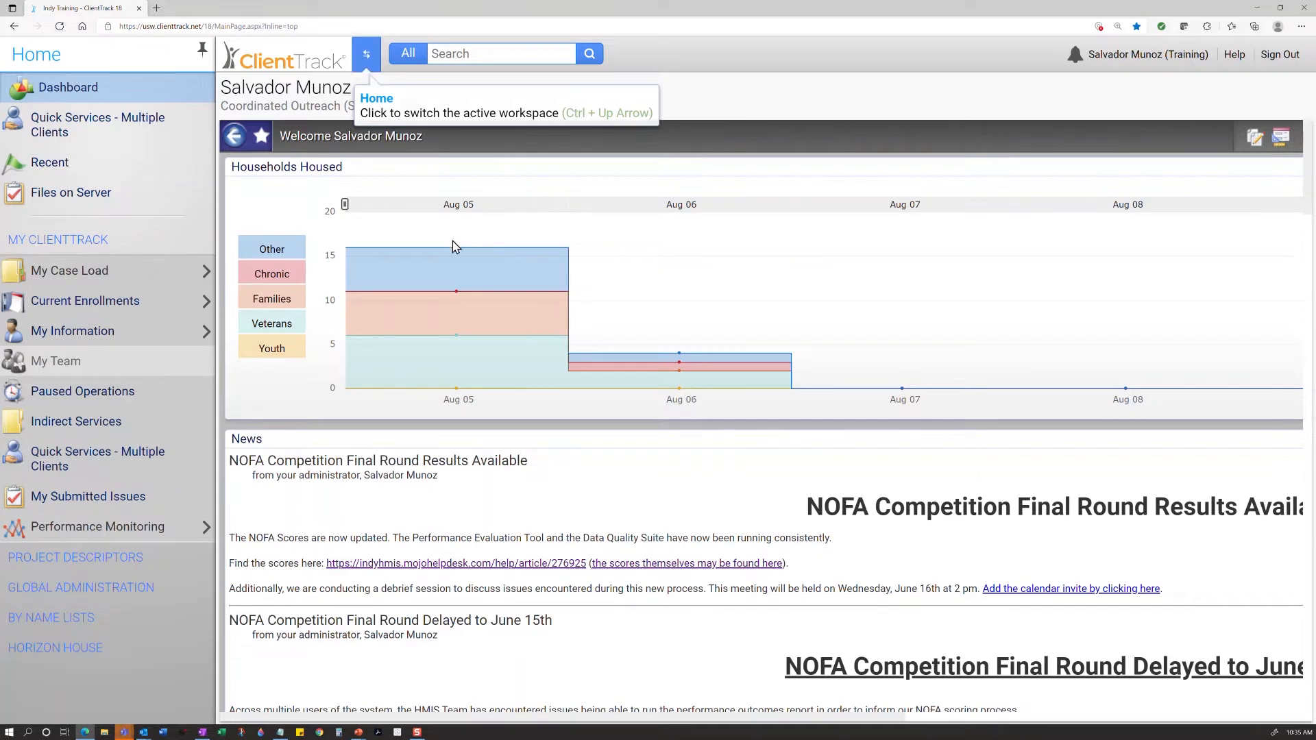
# Switch to the Clients workspace and start adding a new client.
pyautogui.click(367, 54)
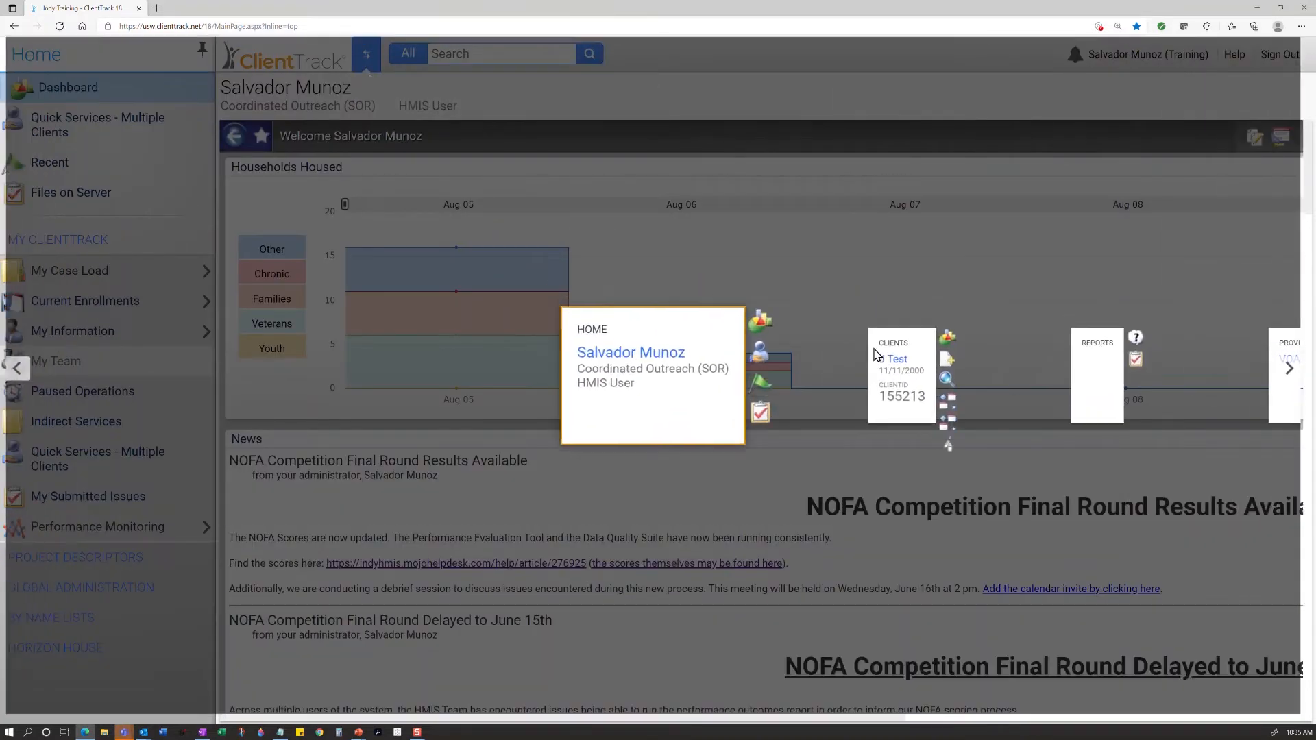
pyautogui.click(902, 379)
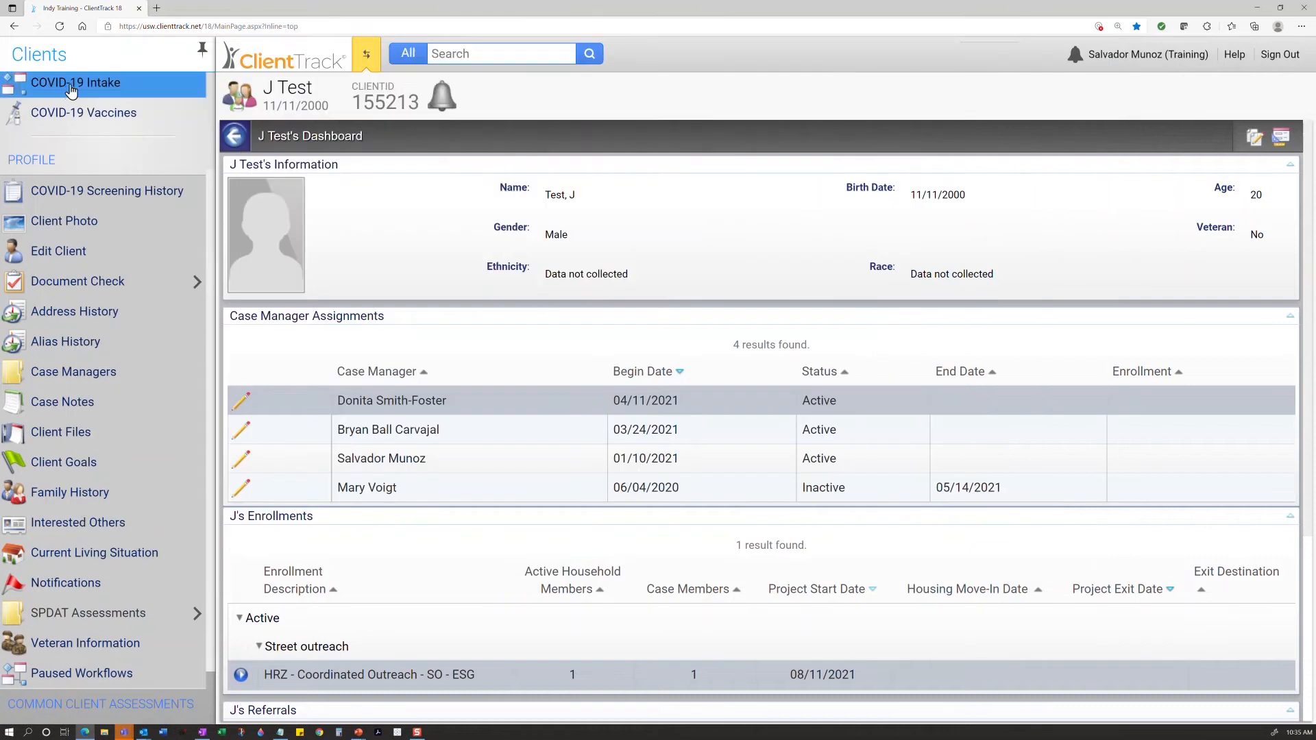
pyautogui.scroll(3, 91, 142)
pyautogui.click(89, 118)
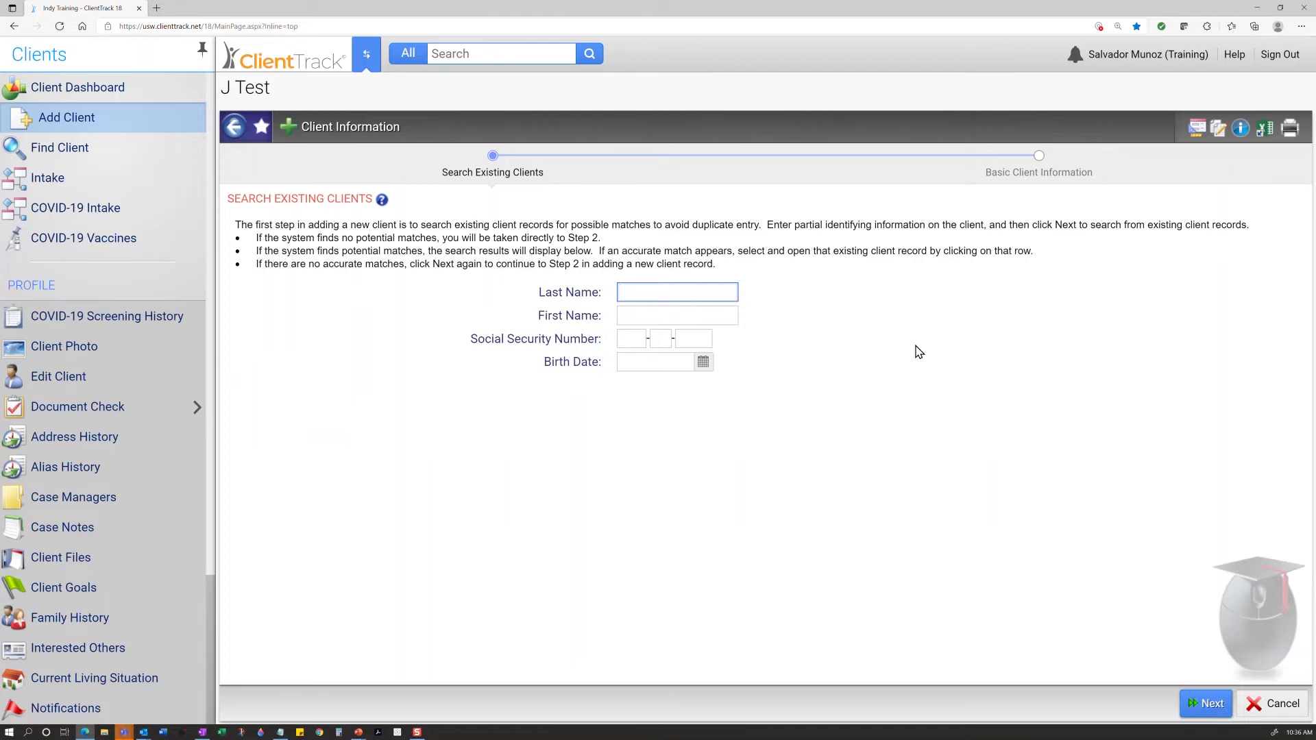
# Search existing clients by the new client's first name, last initial and birth date, and continue to the basic client information.
pyautogui.click(645, 322)
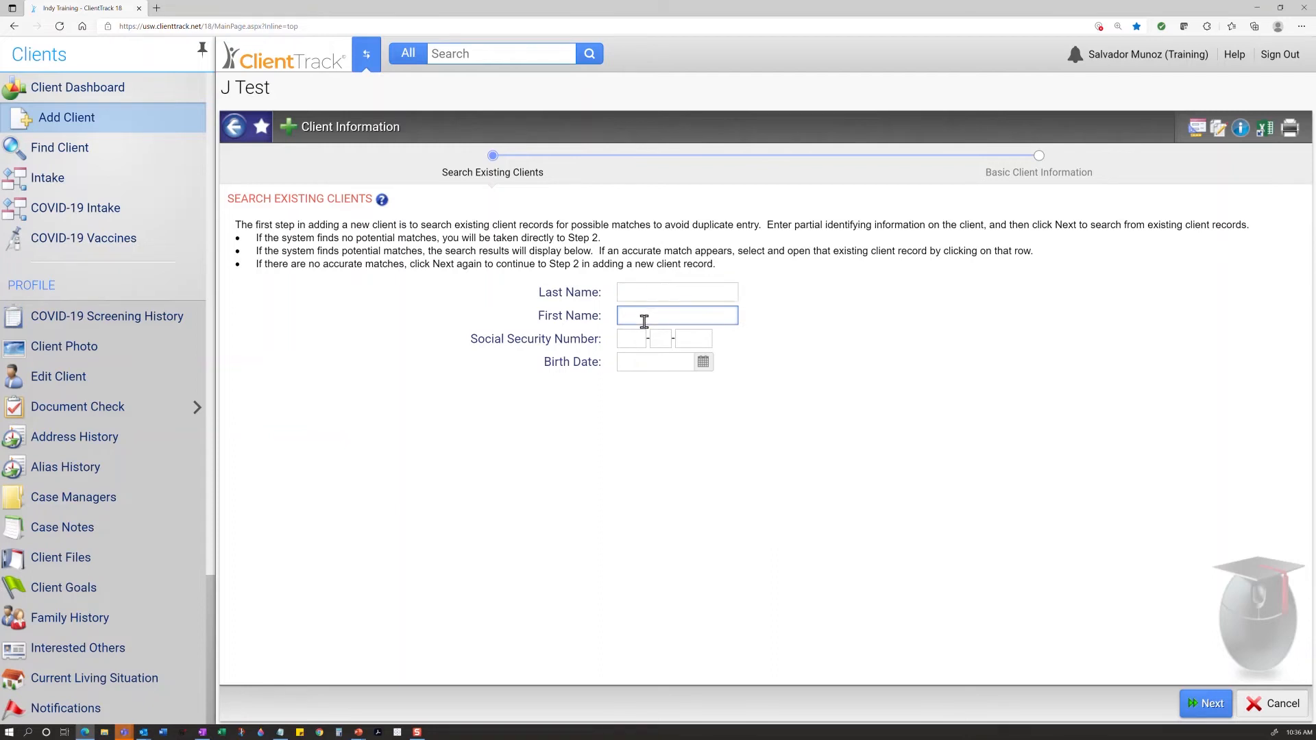
pyautogui.write('Bob')
pyautogui.click(661, 296)
pyautogui.write('s')
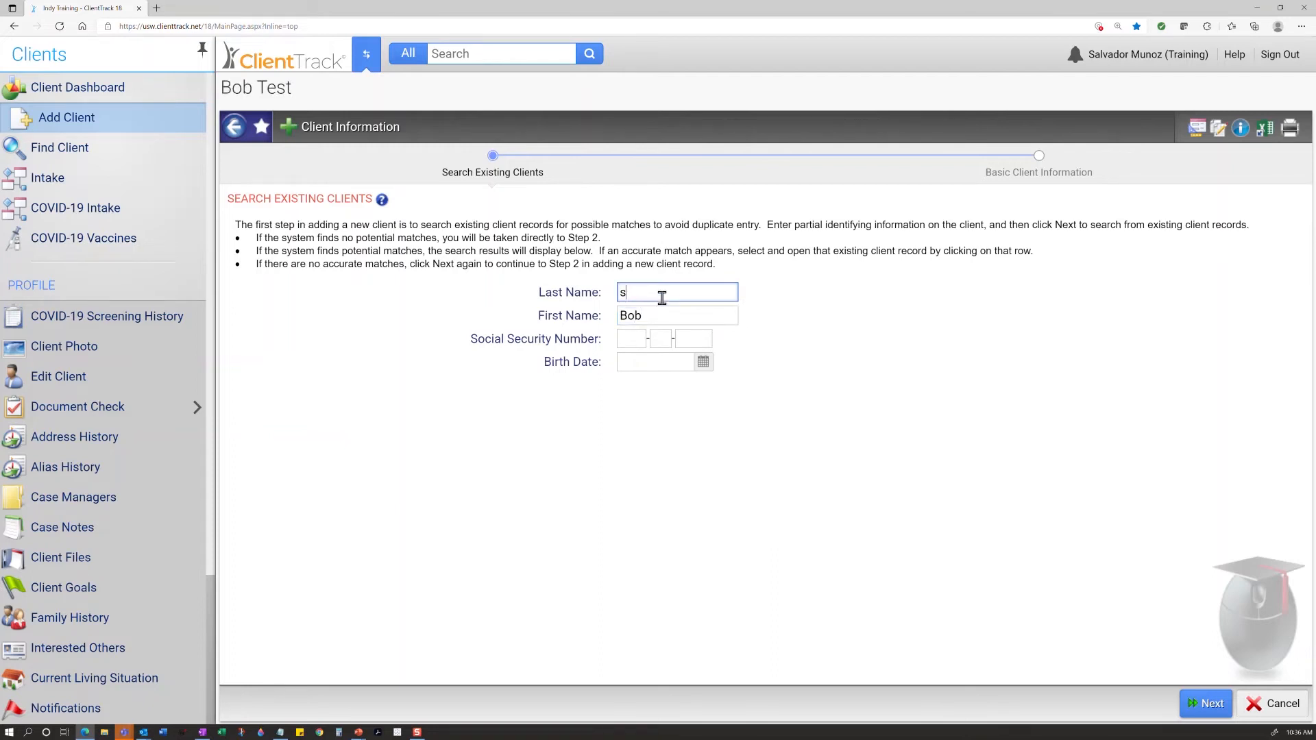
pyautogui.press('BackSpace')
pyautogui.write('S')
pyautogui.click(651, 360)
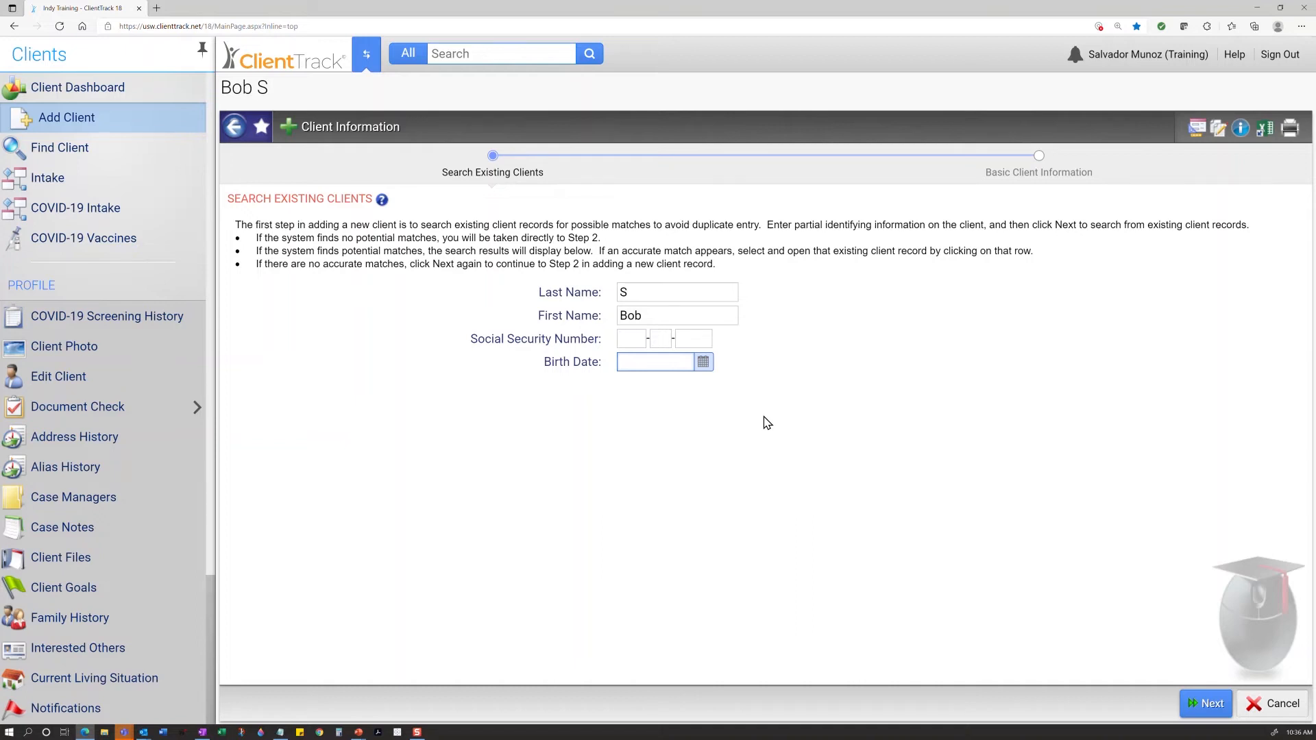
pyautogui.write('1/1/1991')
pyautogui.click(1210, 706)
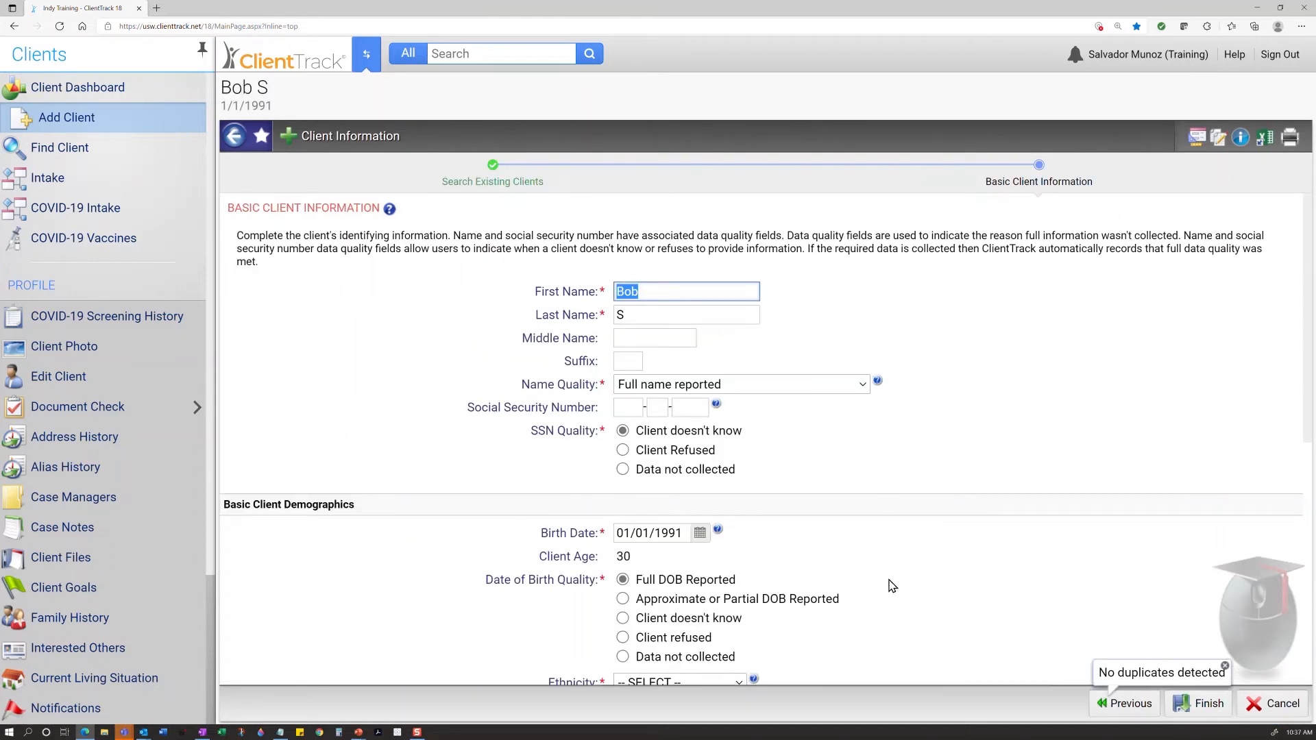
# Set the name quality to "Partial, street name, or code name reported" and the SSN quality to Client Refused.
pyautogui.scroll(-1, 885, 593)
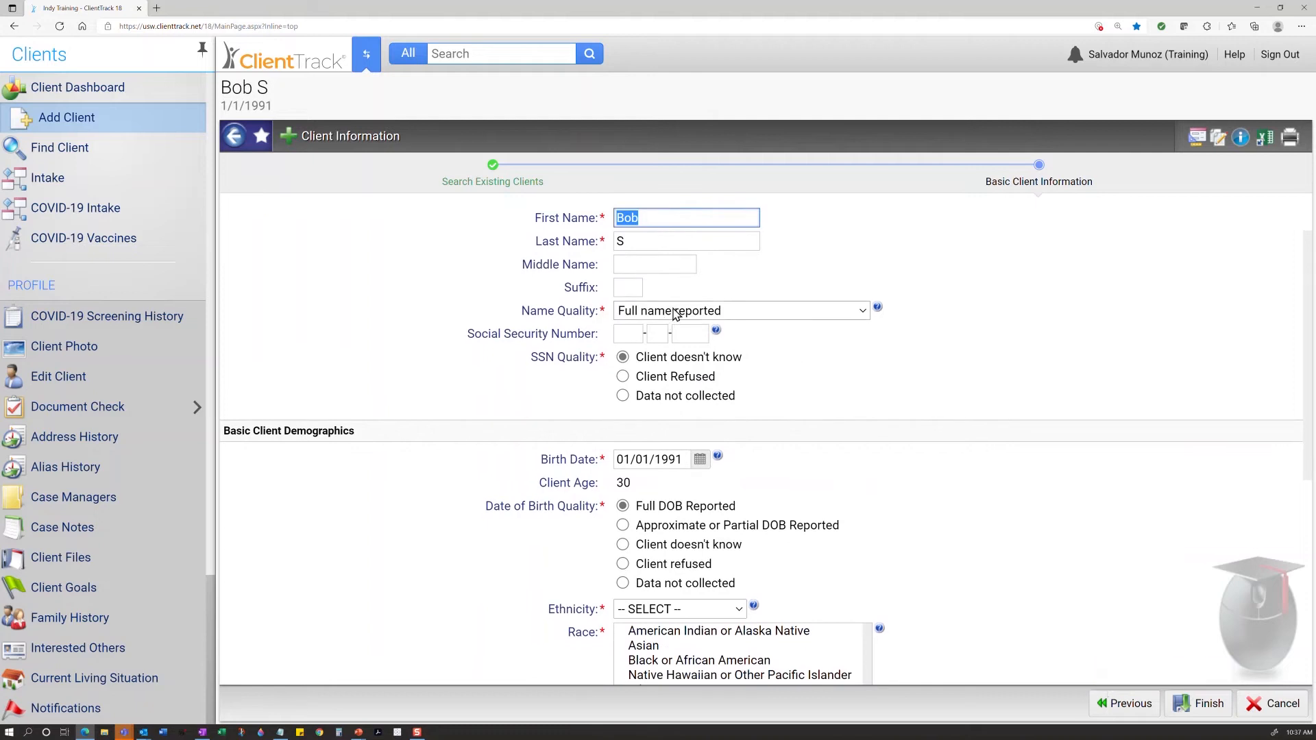
pyautogui.click(674, 313)
pyautogui.click(689, 373)
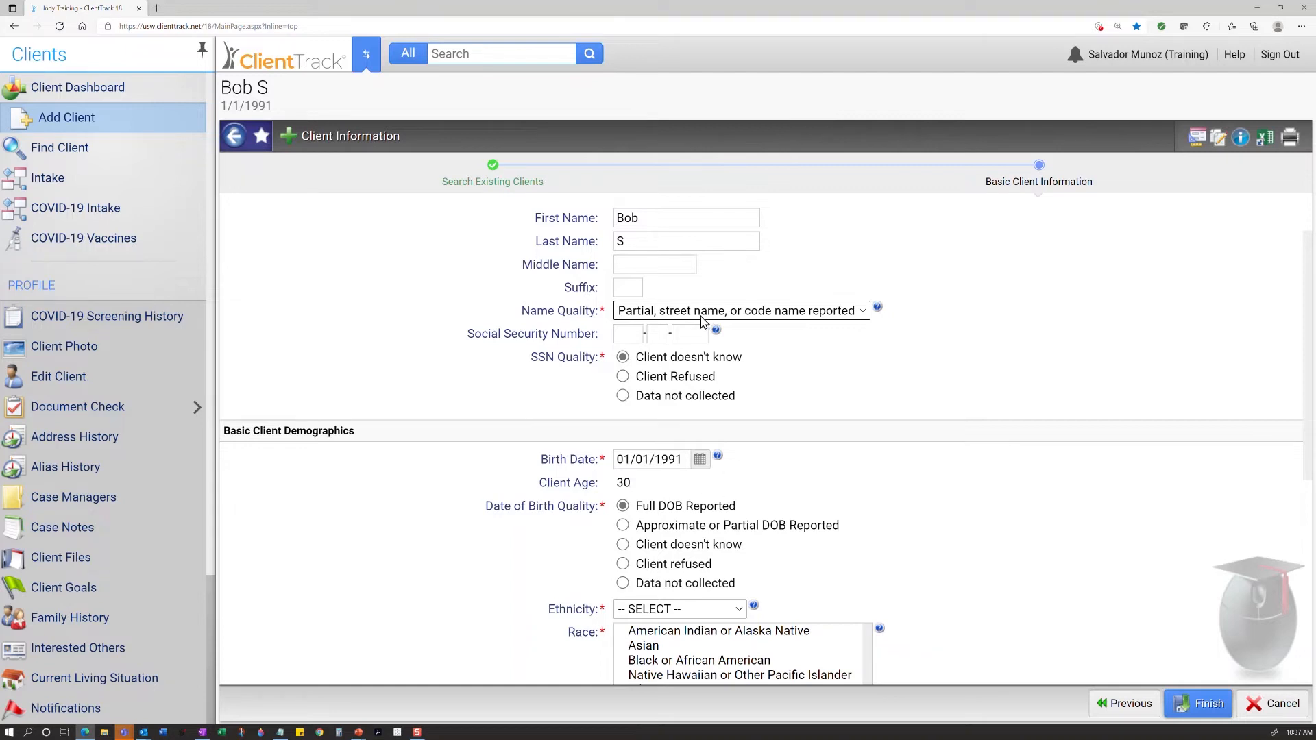
pyautogui.click(615, 332)
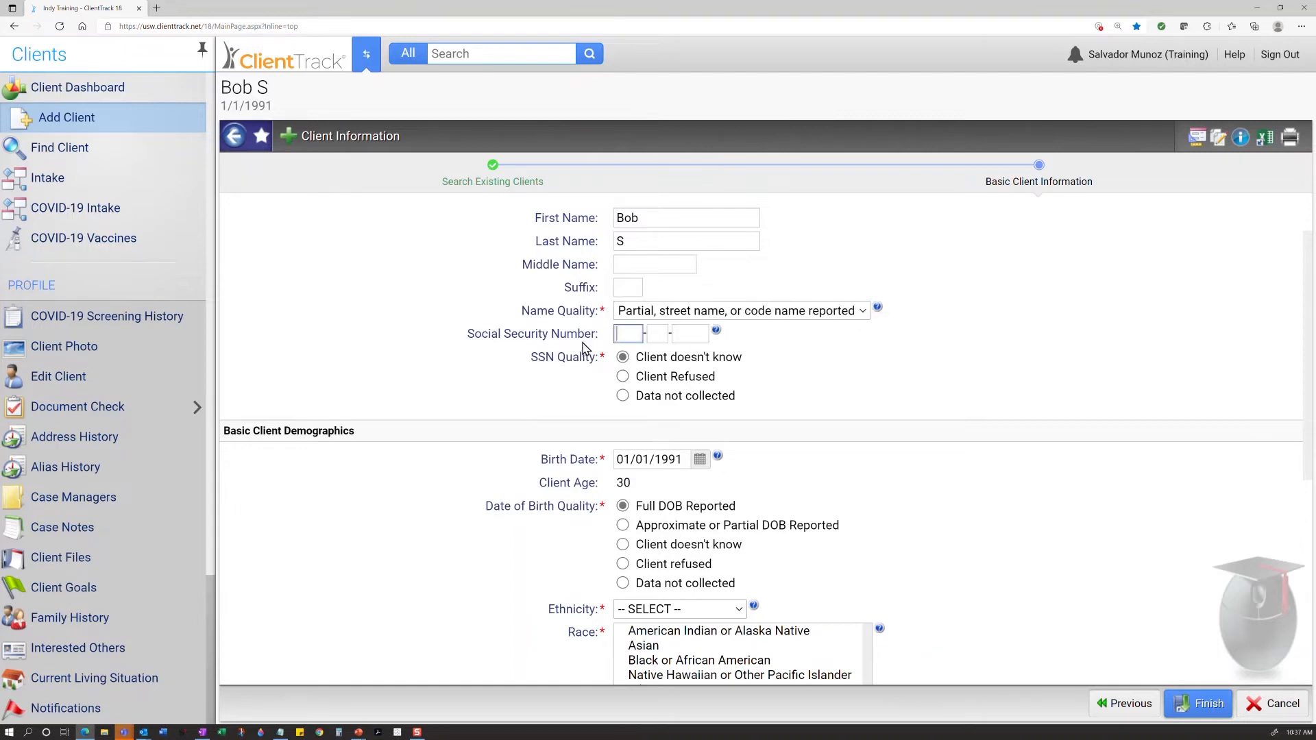
pyautogui.click(688, 383)
# Set the client's date of birth quality to Approximate or Partial DOB Reported.
pyautogui.scroll(-1, 799, 423)
pyautogui.scroll(-2, 802, 423)
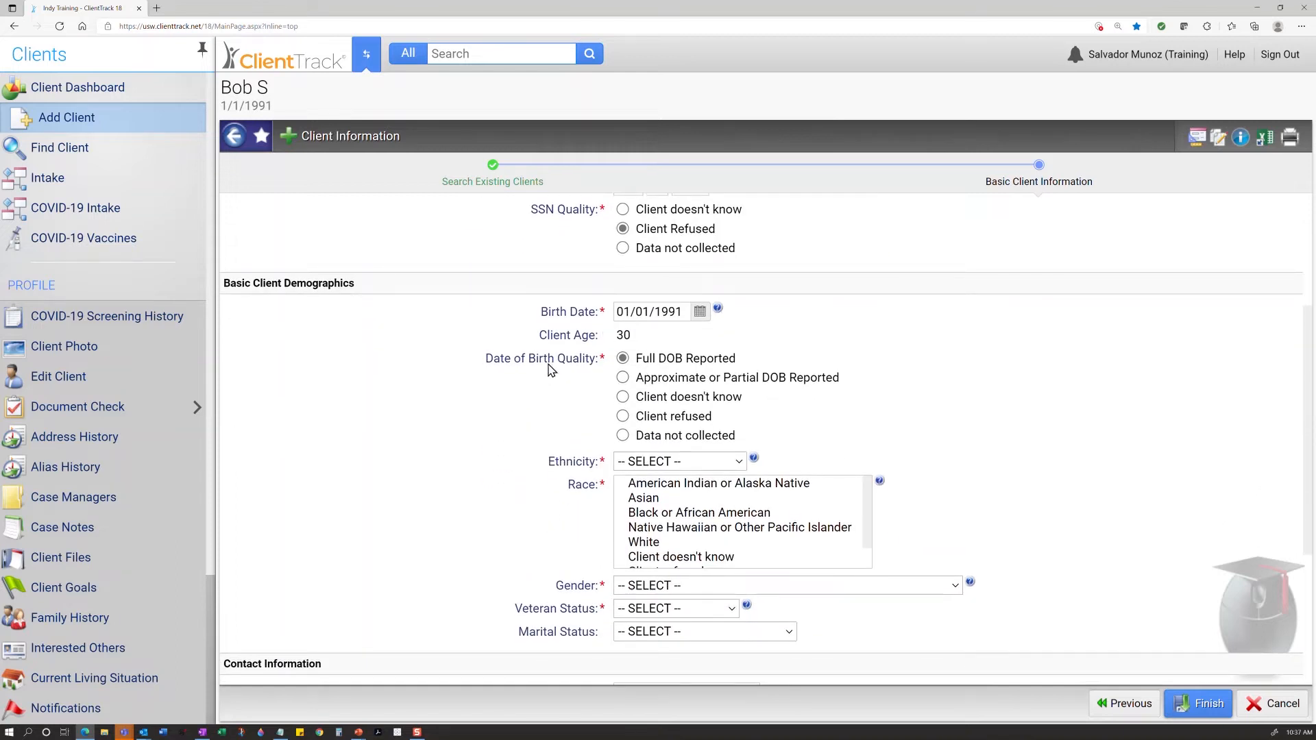
pyautogui.click(763, 382)
# Record both the client's ethnicity and race as Client refused.
pyautogui.scroll(-1, 1034, 399)
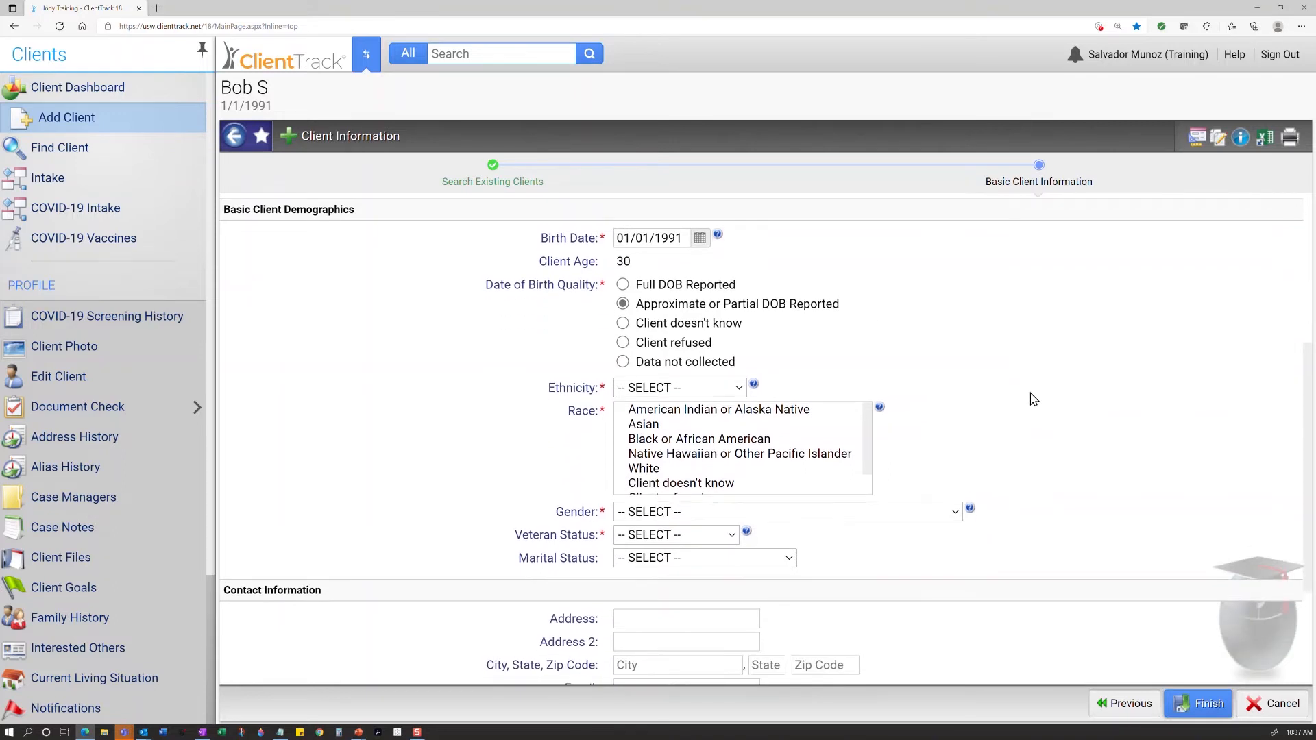
pyautogui.click(712, 390)
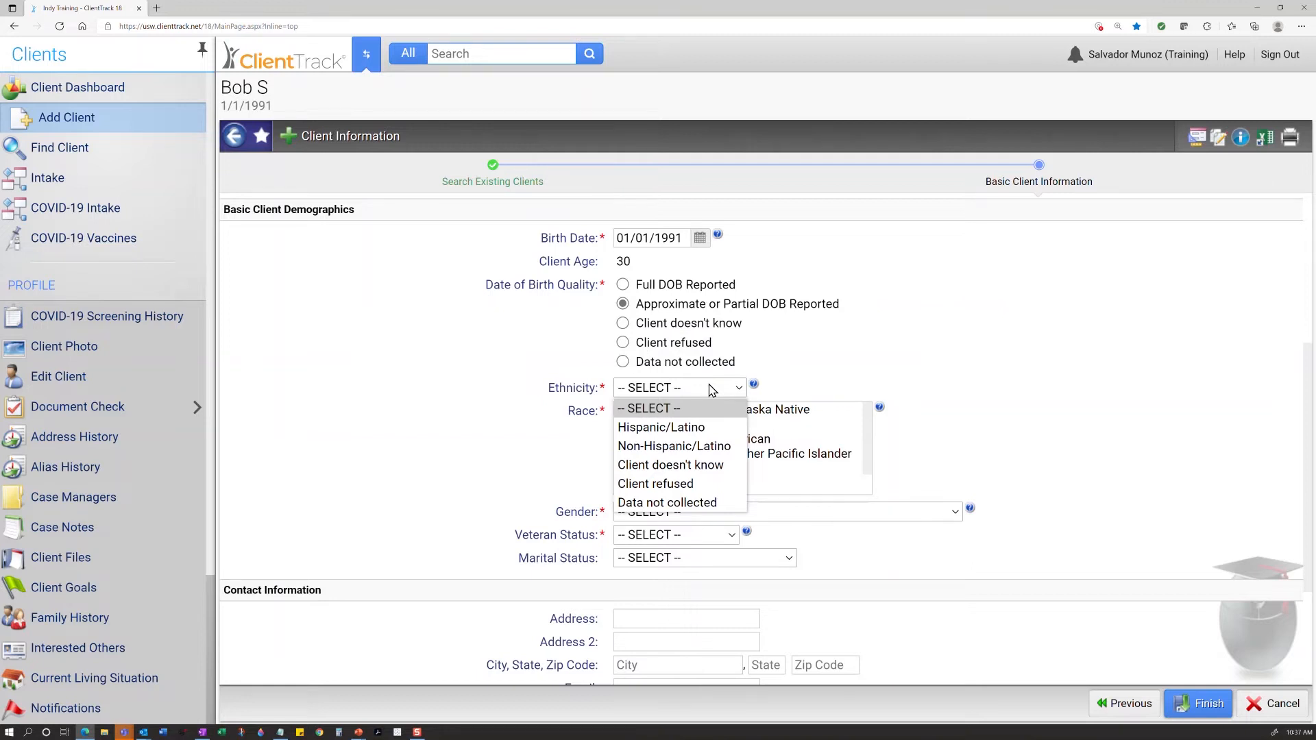
pyautogui.click(684, 484)
pyautogui.scroll(-1, 682, 473)
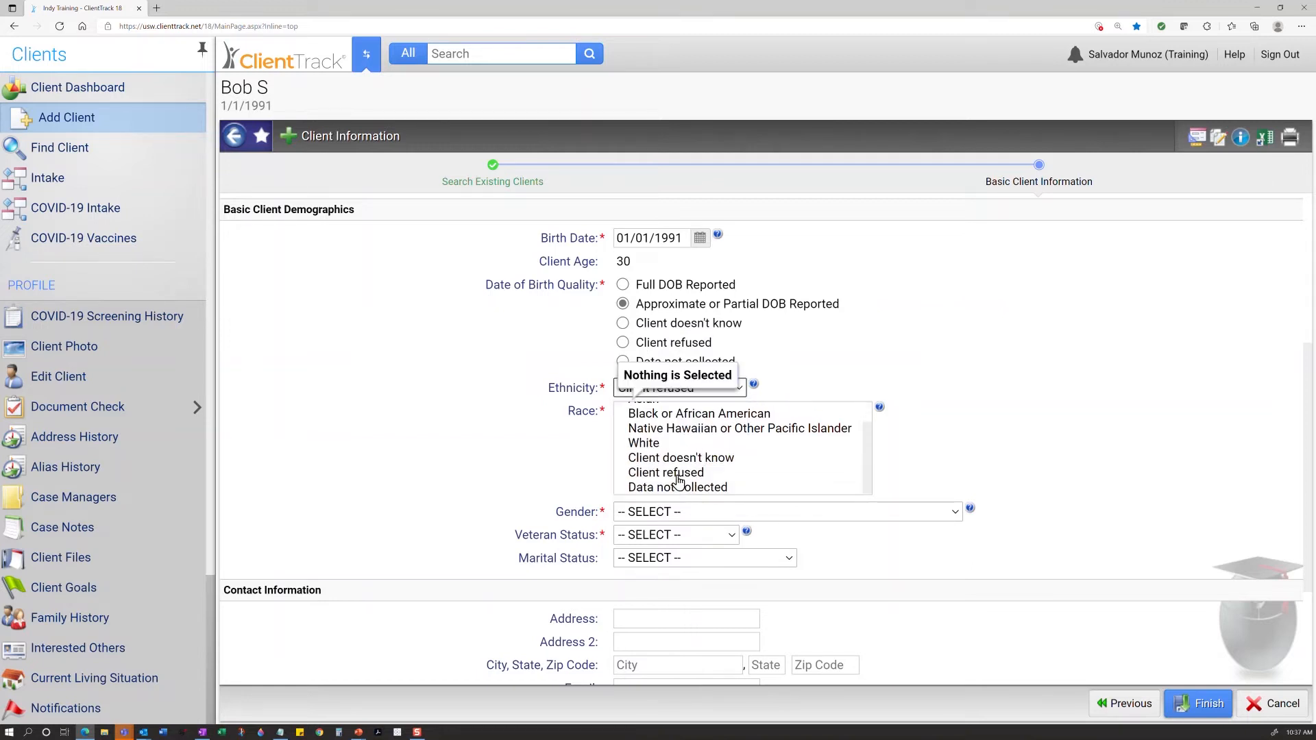
pyautogui.click(678, 474)
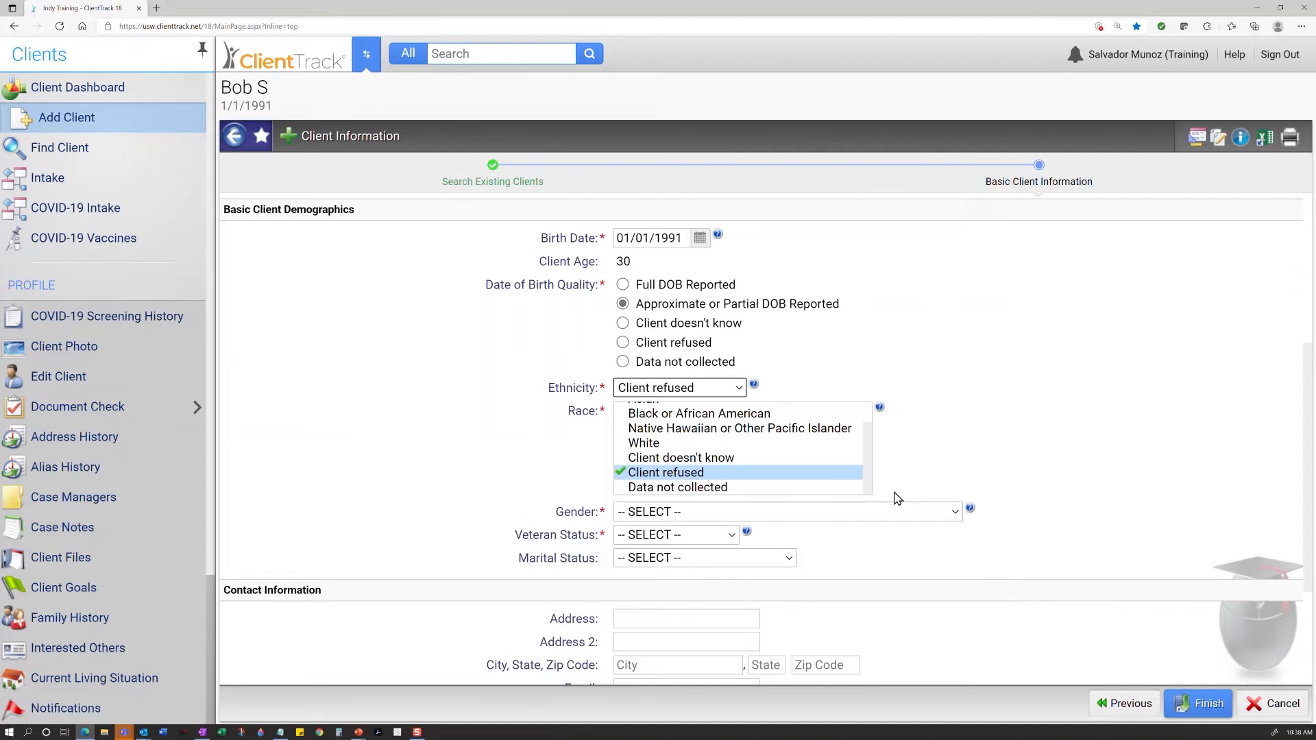
# Record the client's gender and veteran status as Client refused and finish creating the client record.
pyautogui.click(695, 513)
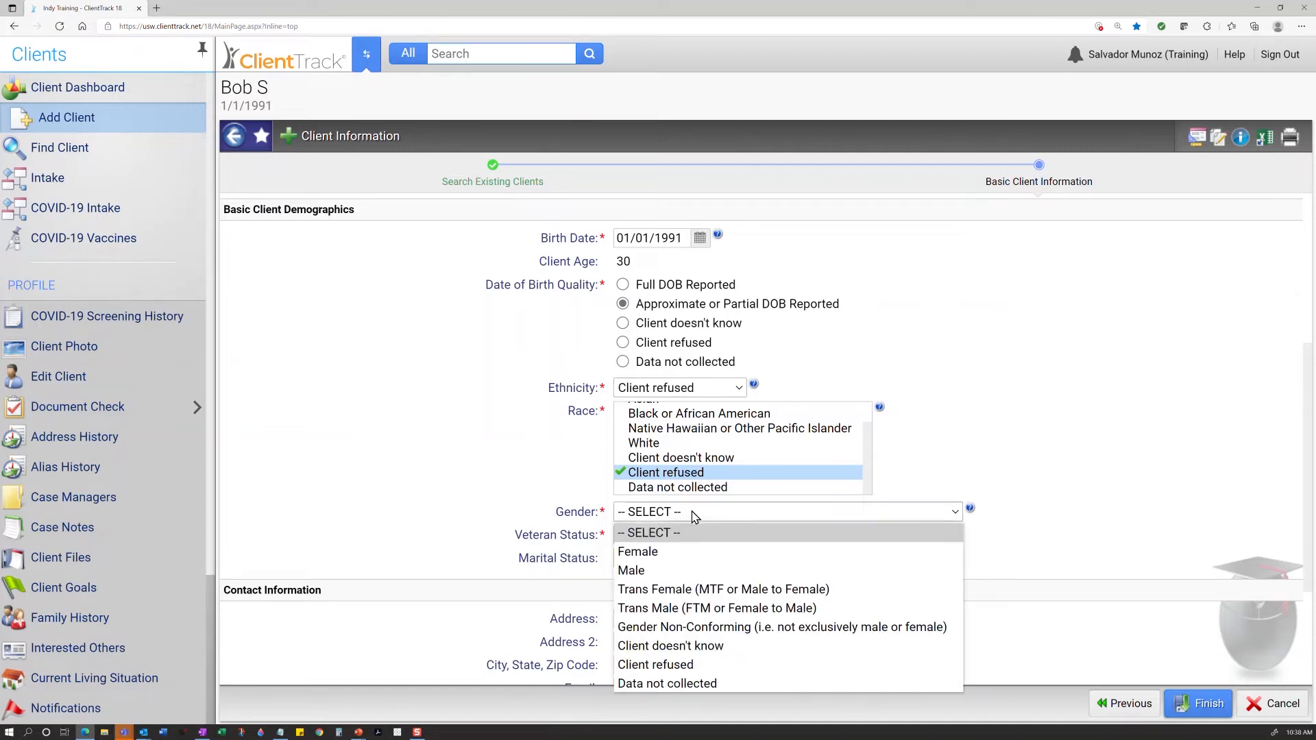
pyautogui.scroll(-2, 694, 514)
pyautogui.click(684, 369)
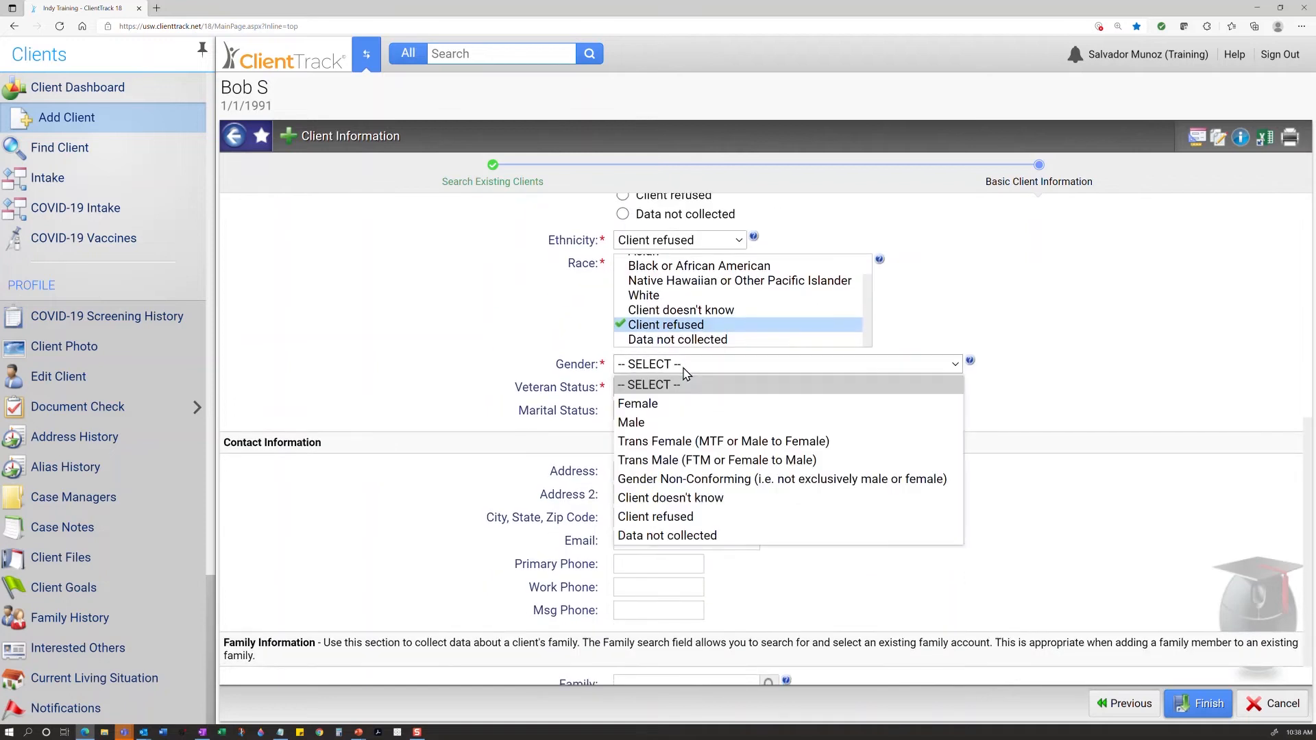
pyautogui.click(678, 516)
pyautogui.click(676, 388)
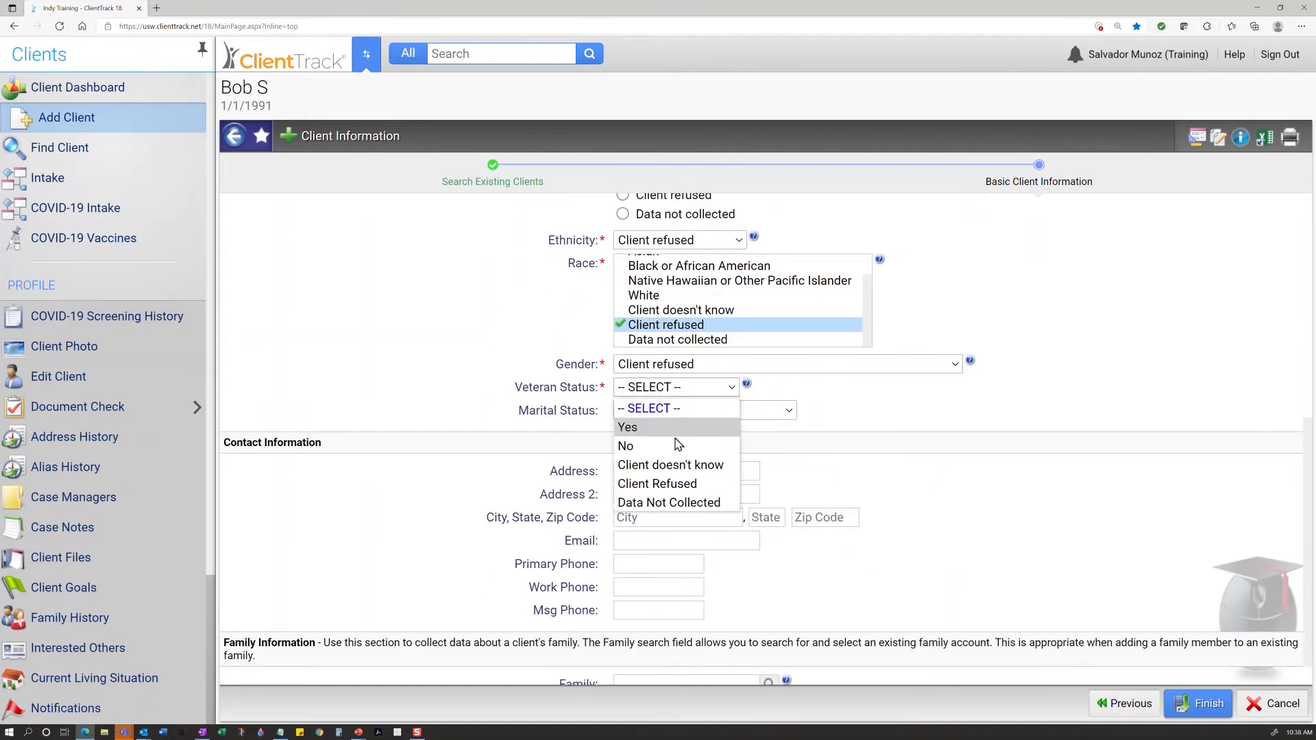
pyautogui.click(675, 484)
pyautogui.scroll(-1, 1265, 607)
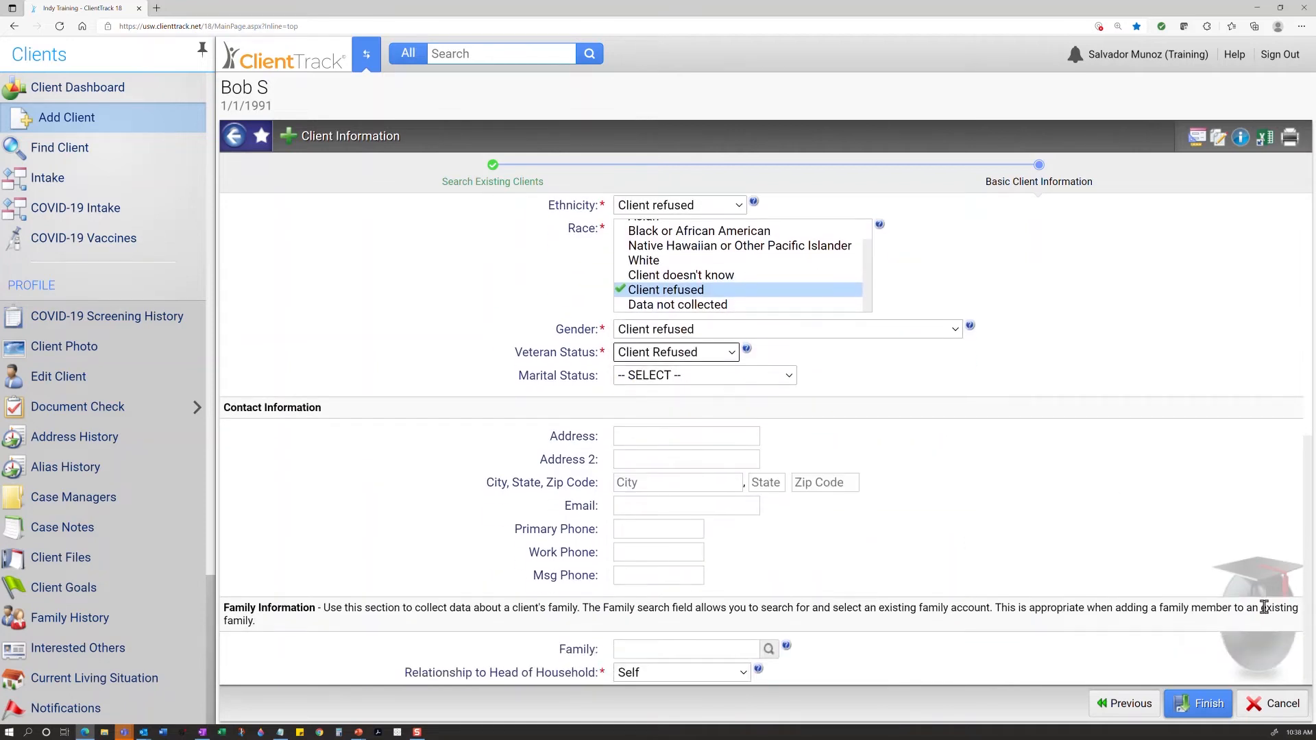
pyautogui.click(1199, 703)
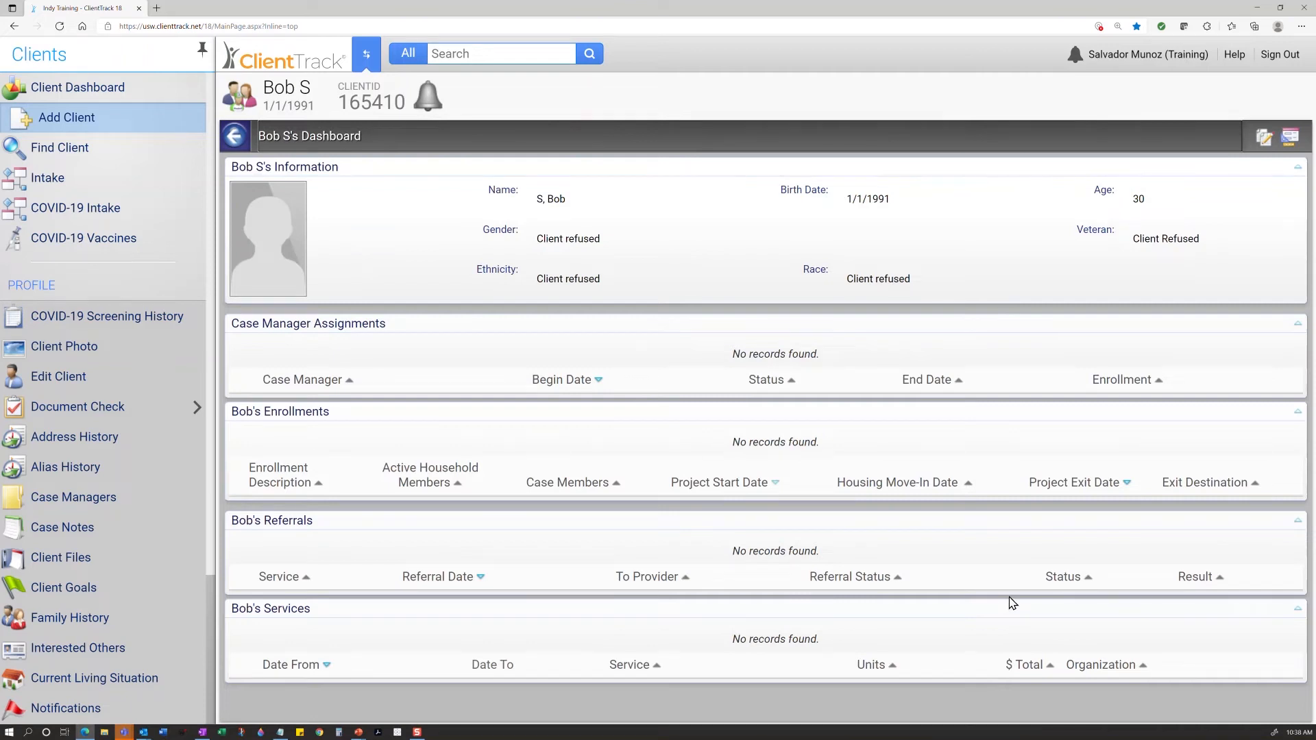
# Start an Intake for the current client and complete its Basic Client Information and Family Members pages as already filled in.
pyautogui.click(122, 188)
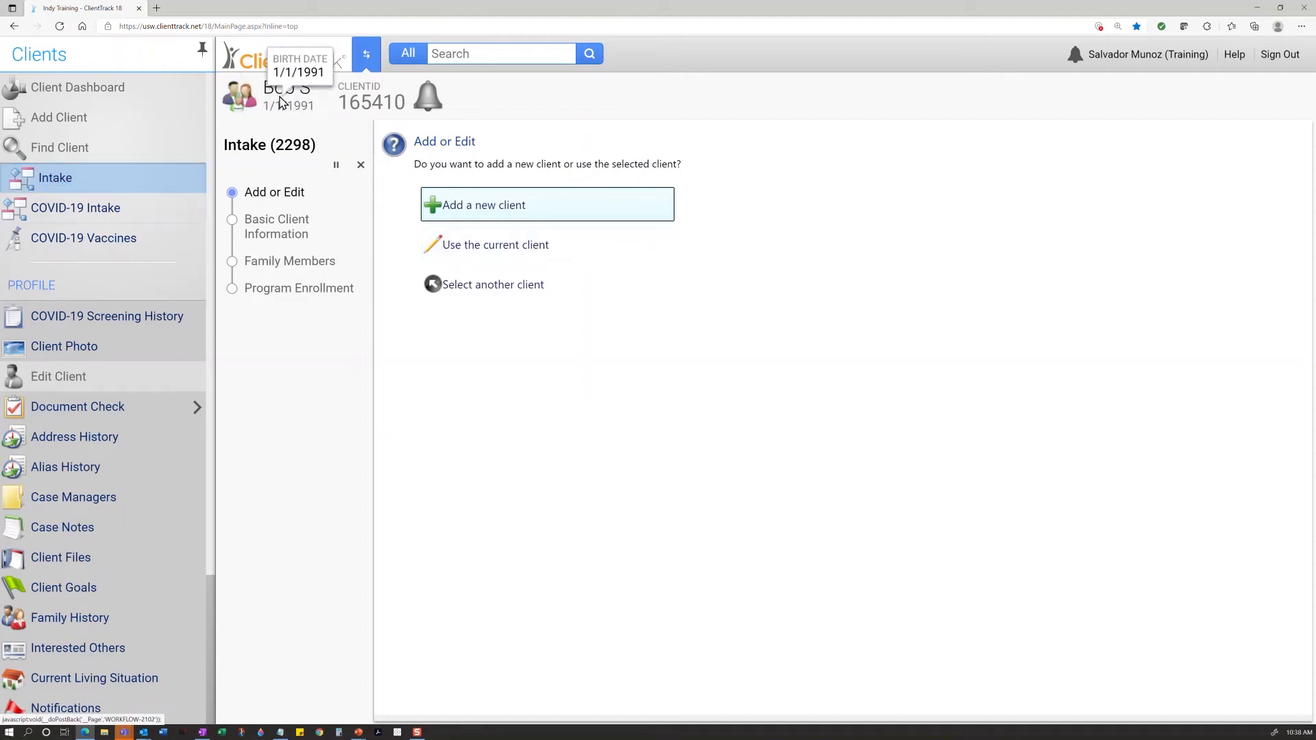
pyautogui.click(533, 260)
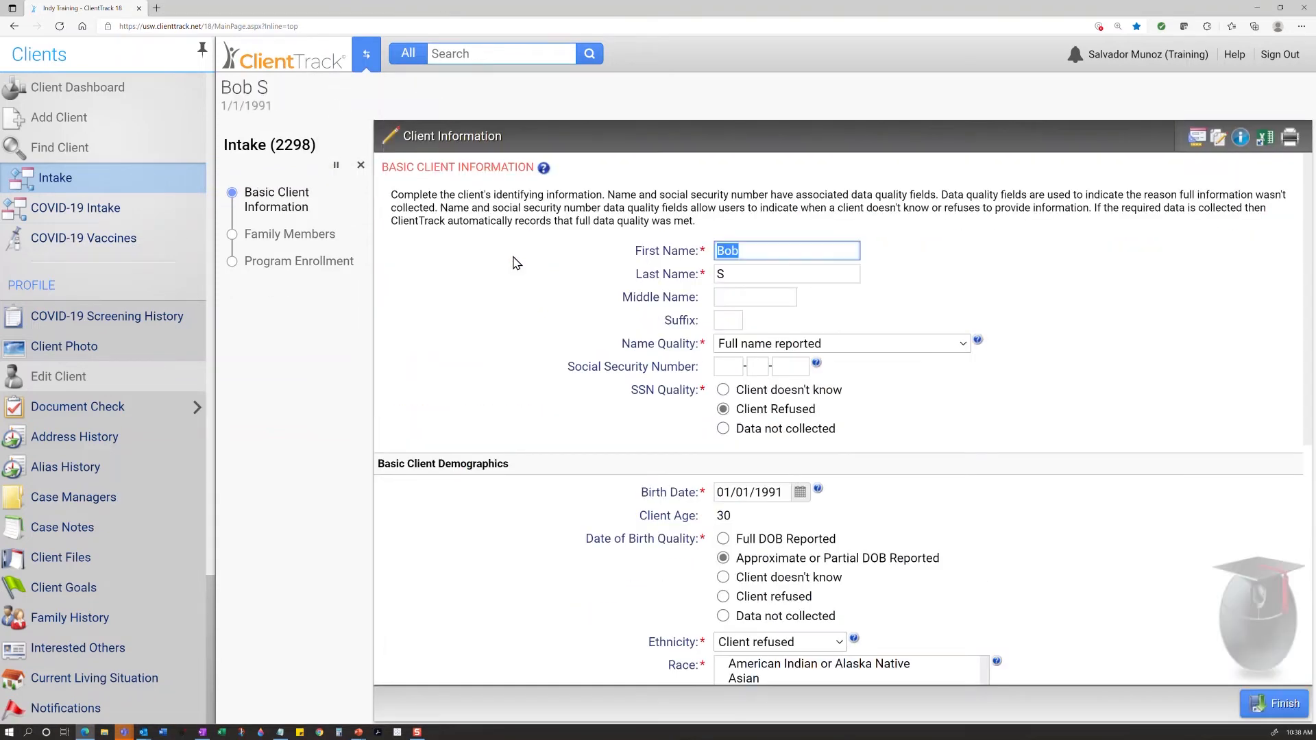
pyautogui.scroll(-5, 884, 412)
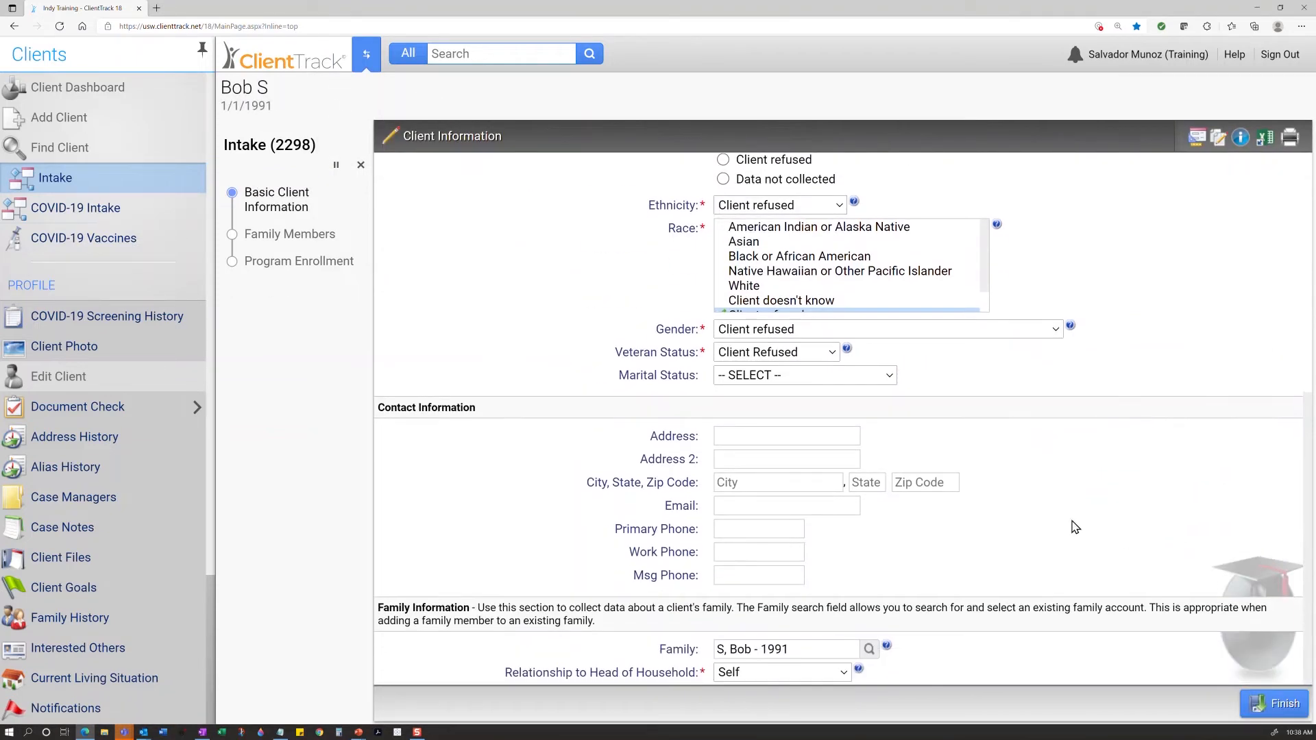
pyautogui.click(1280, 709)
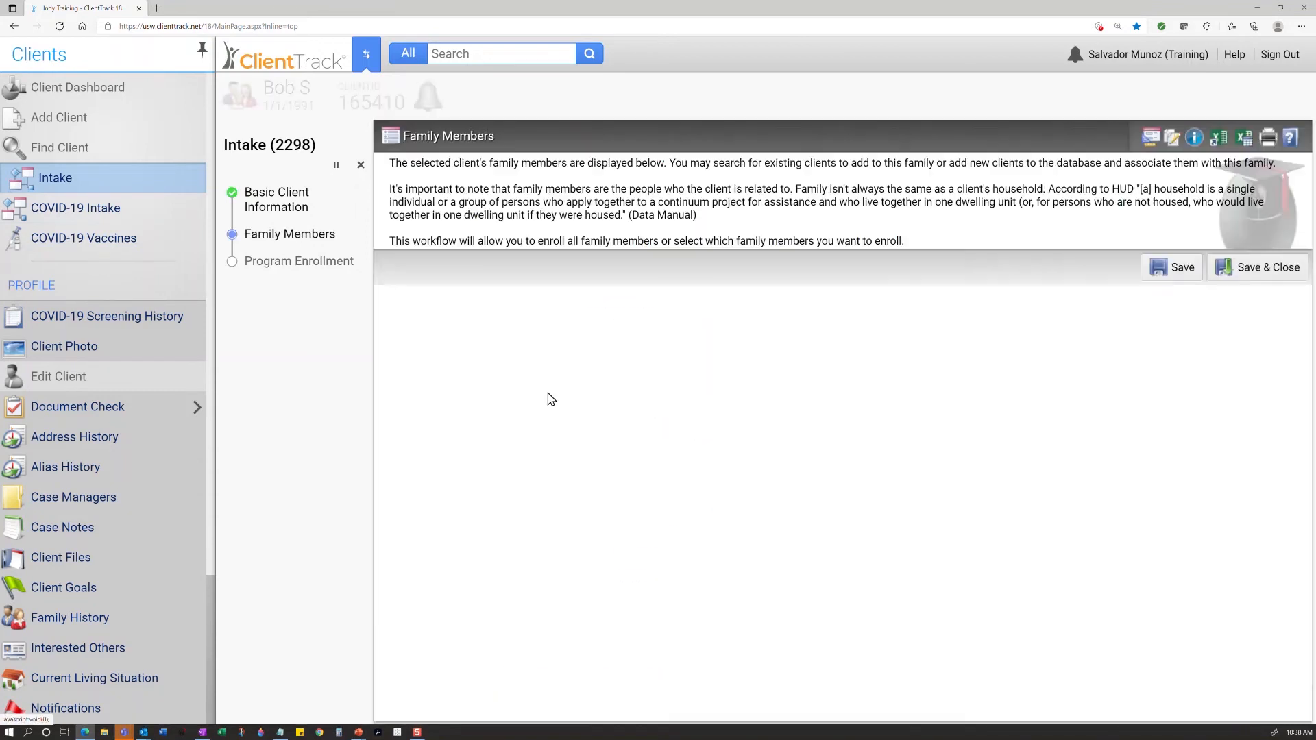
pyautogui.moveTo(620, 452); pyautogui.dragTo(569, 446)
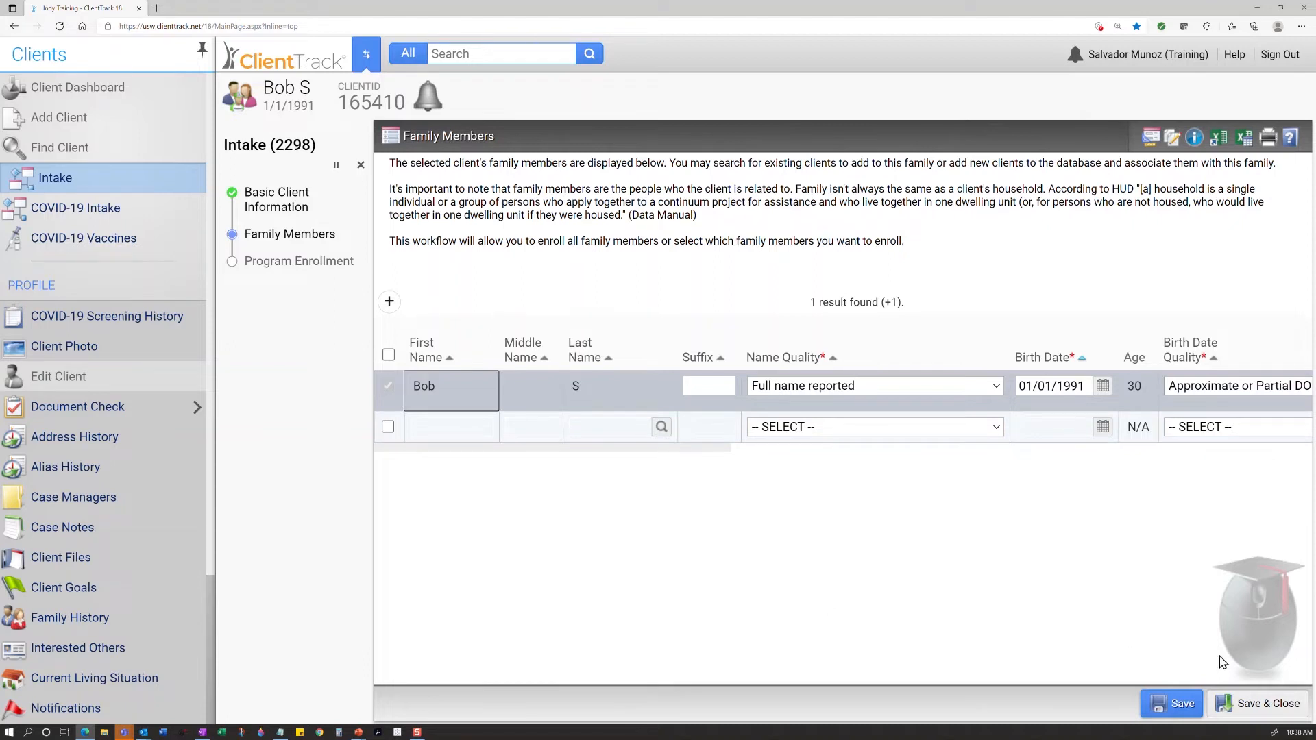
pyautogui.click(1265, 706)
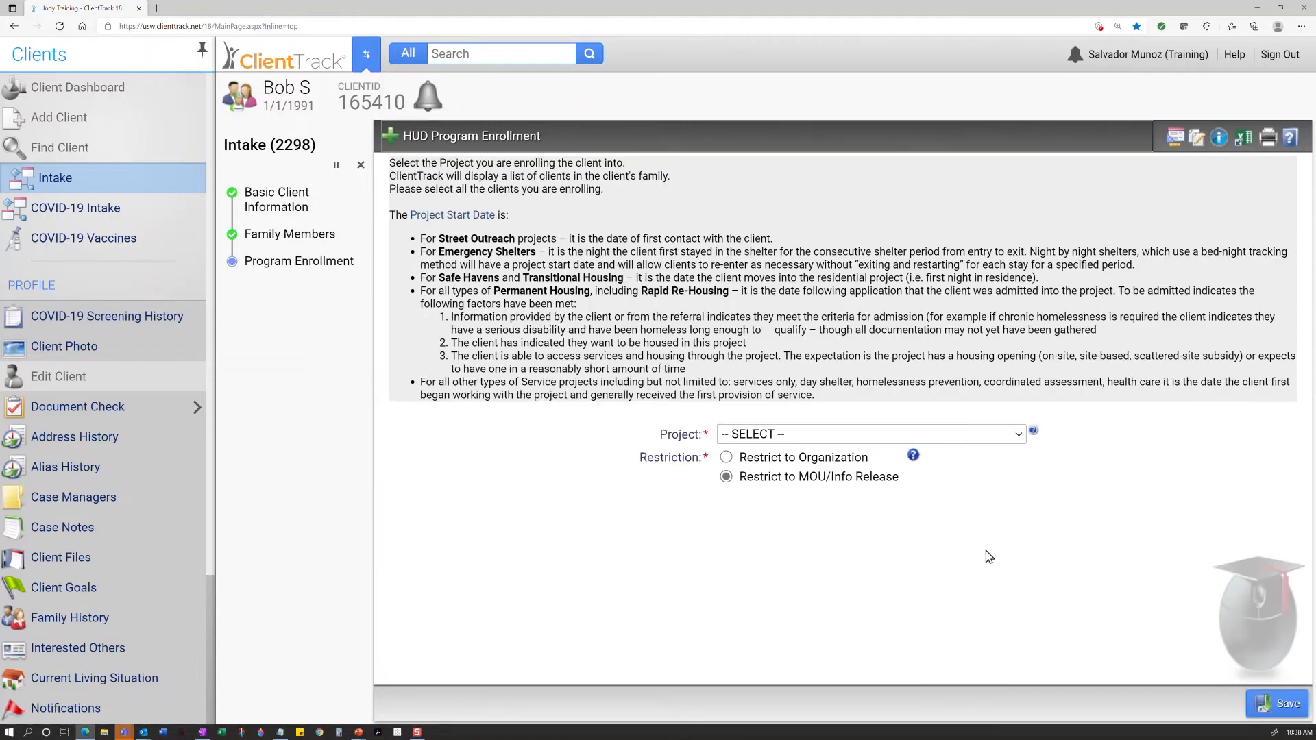
# Choose the HRZ - Coordinated Outreach - SO - ESG project and include the client in the enrollment.
pyautogui.click(878, 436)
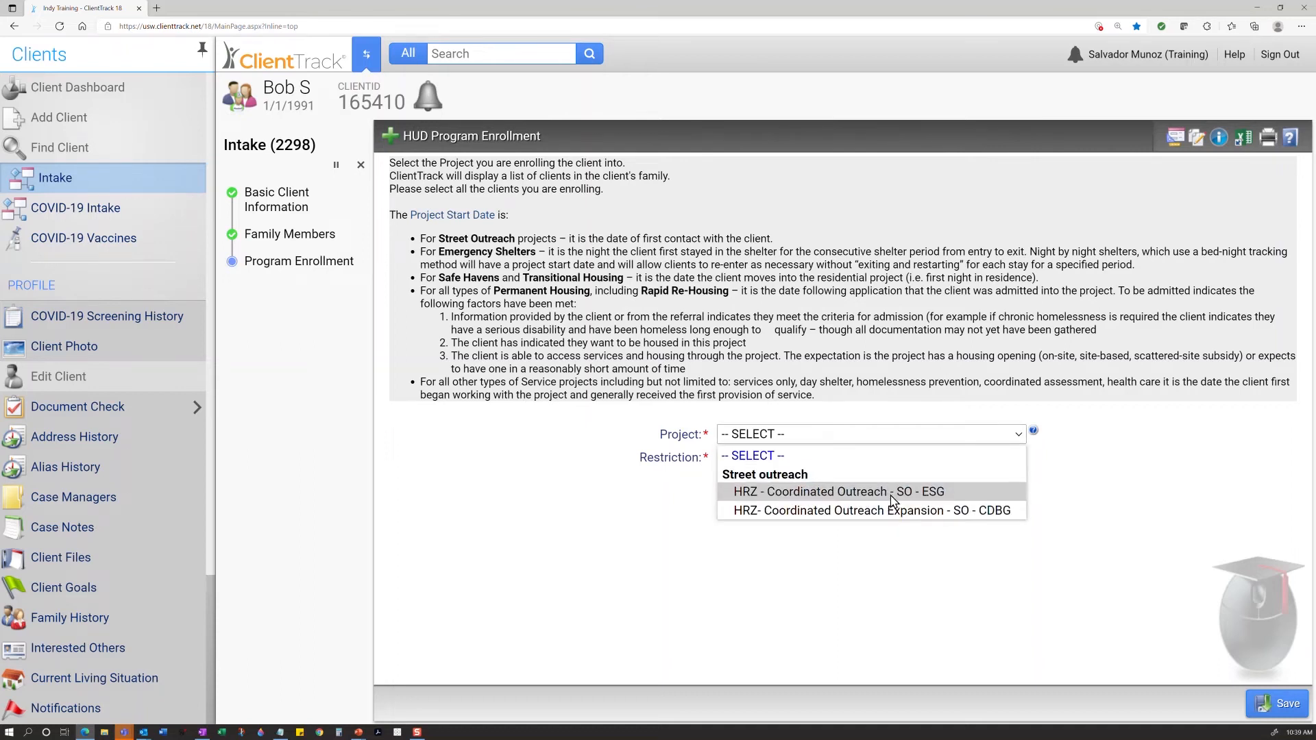
pyautogui.click(893, 494)
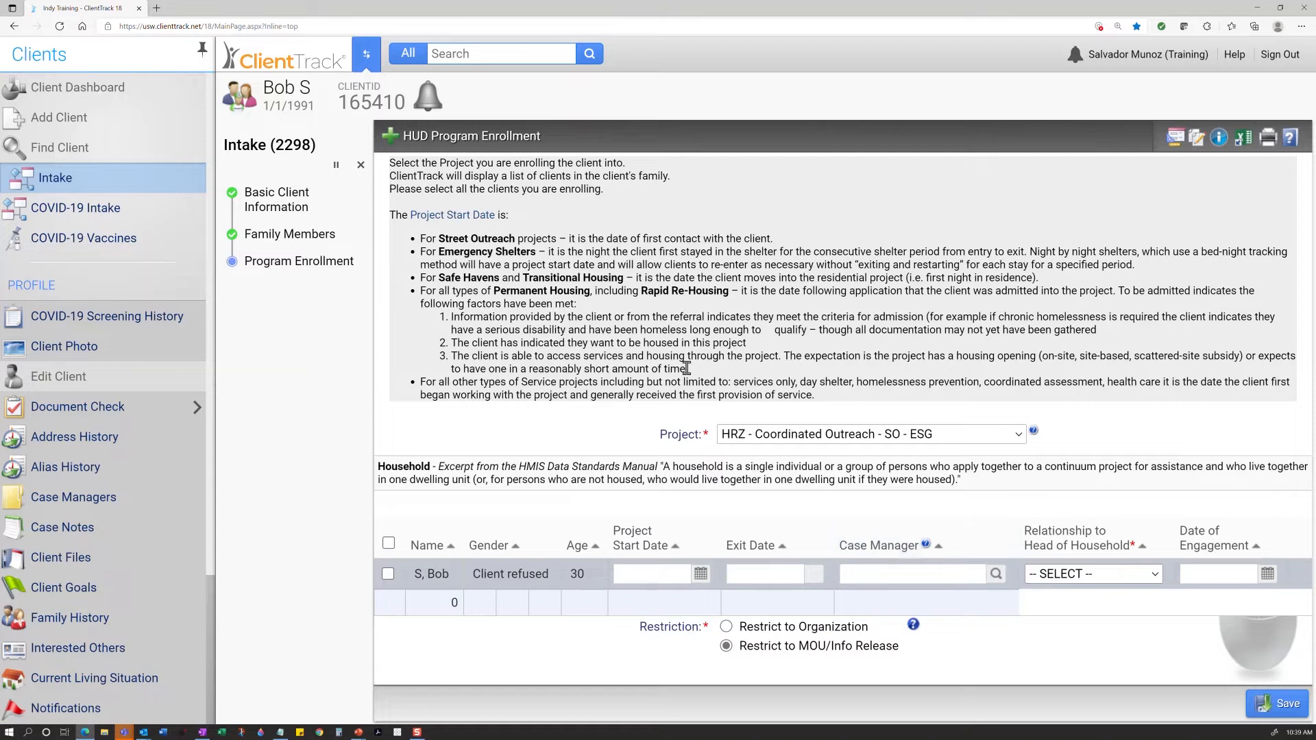
pyautogui.click(638, 574)
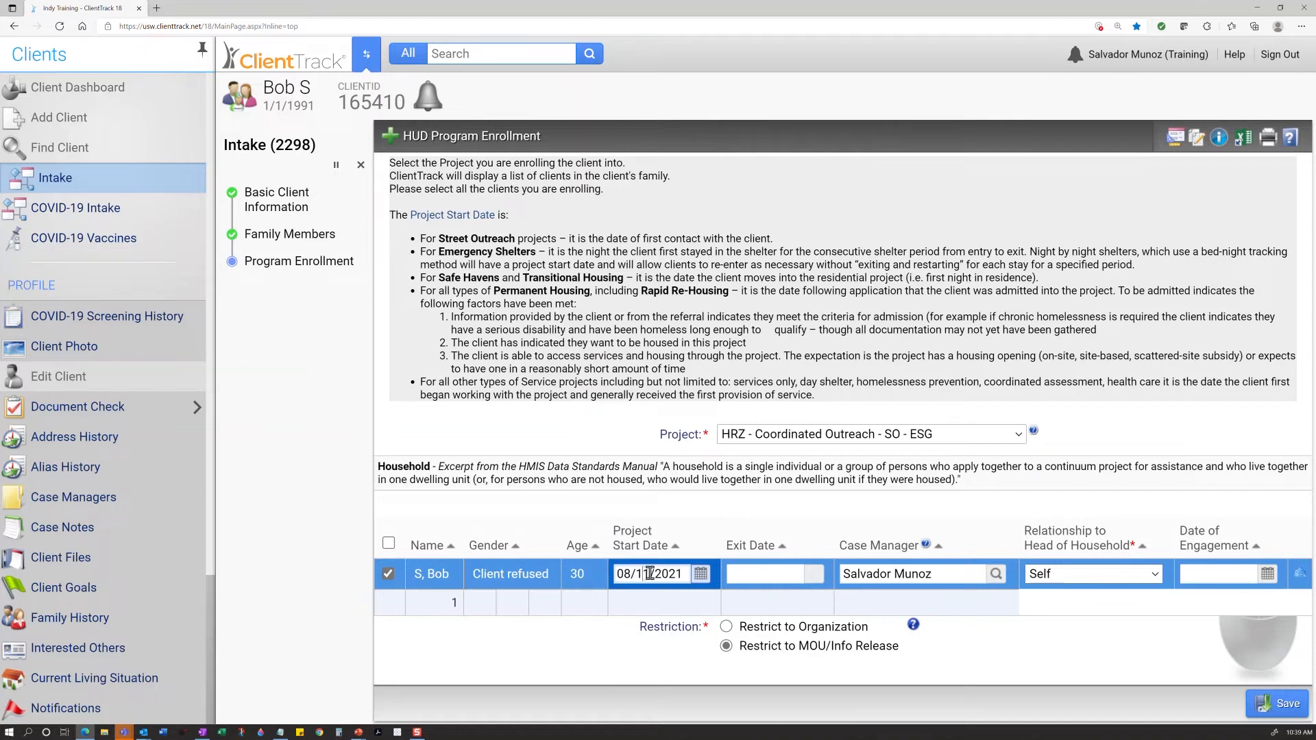
# Set the client's project start date to 08/01/2021 and save the HUD program enrollment.
pyautogui.click(1299, 732)
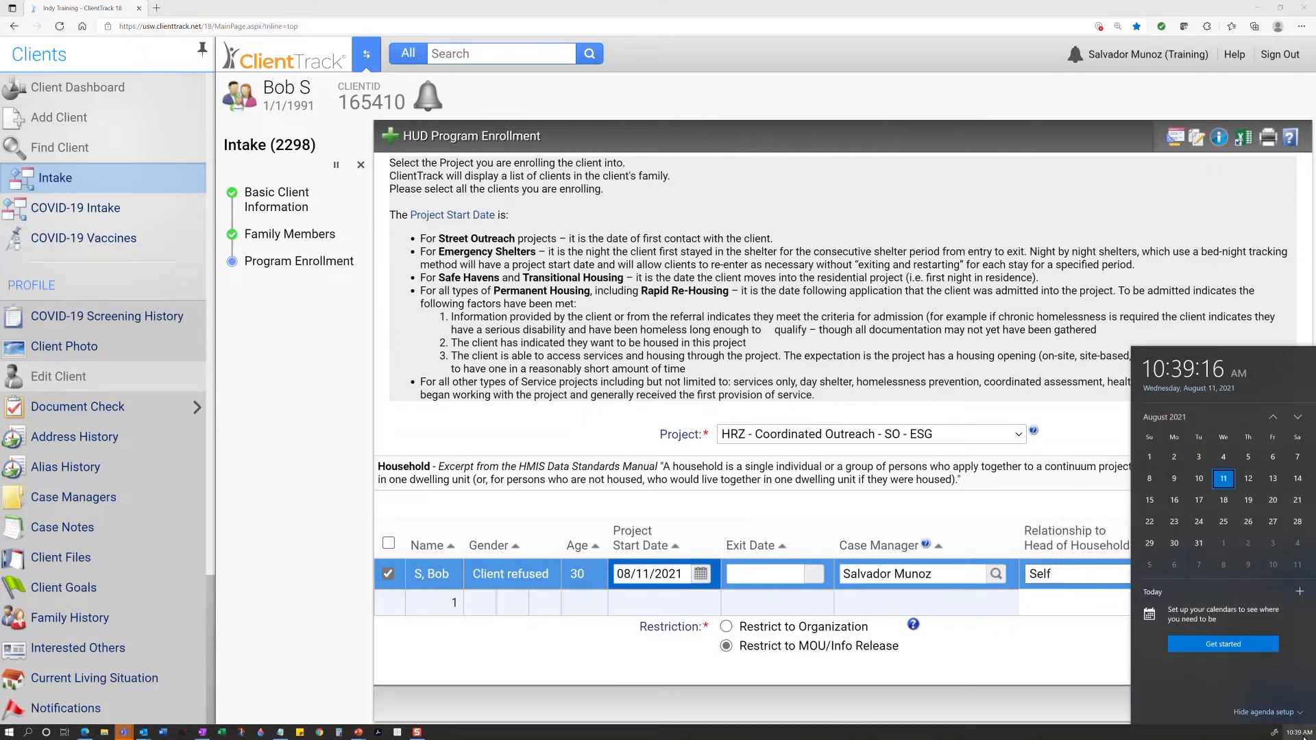
pyautogui.click(1299, 732)
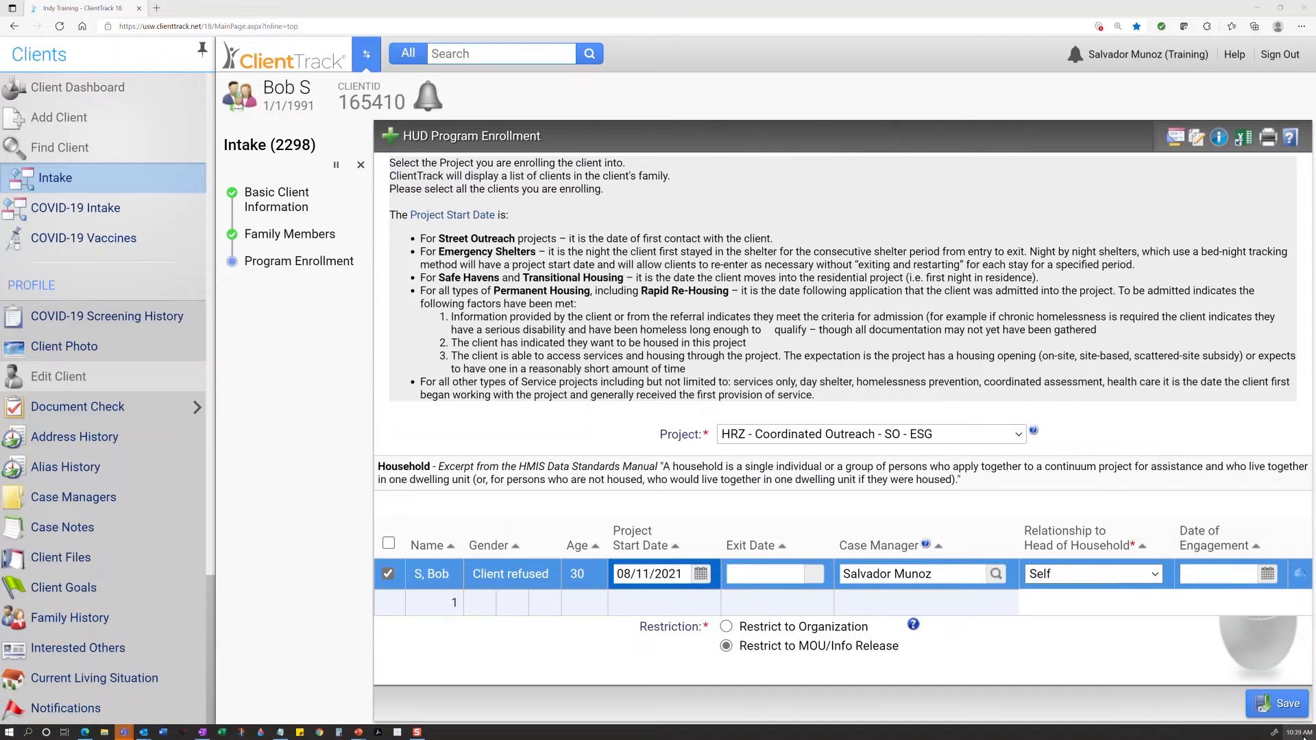
pyautogui.click(634, 567)
pyautogui.press('Left')
pyautogui.press('Right')
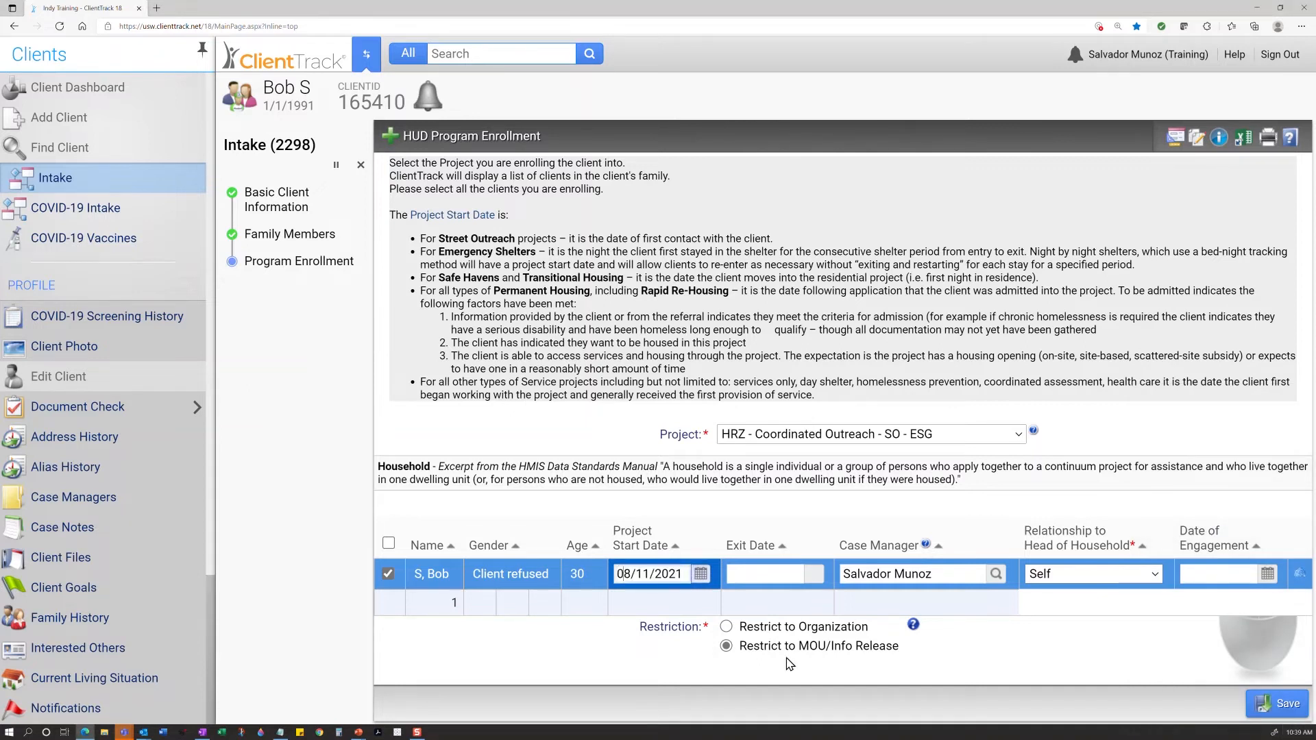
pyautogui.press('BackSpace')
pyautogui.click(1276, 711)
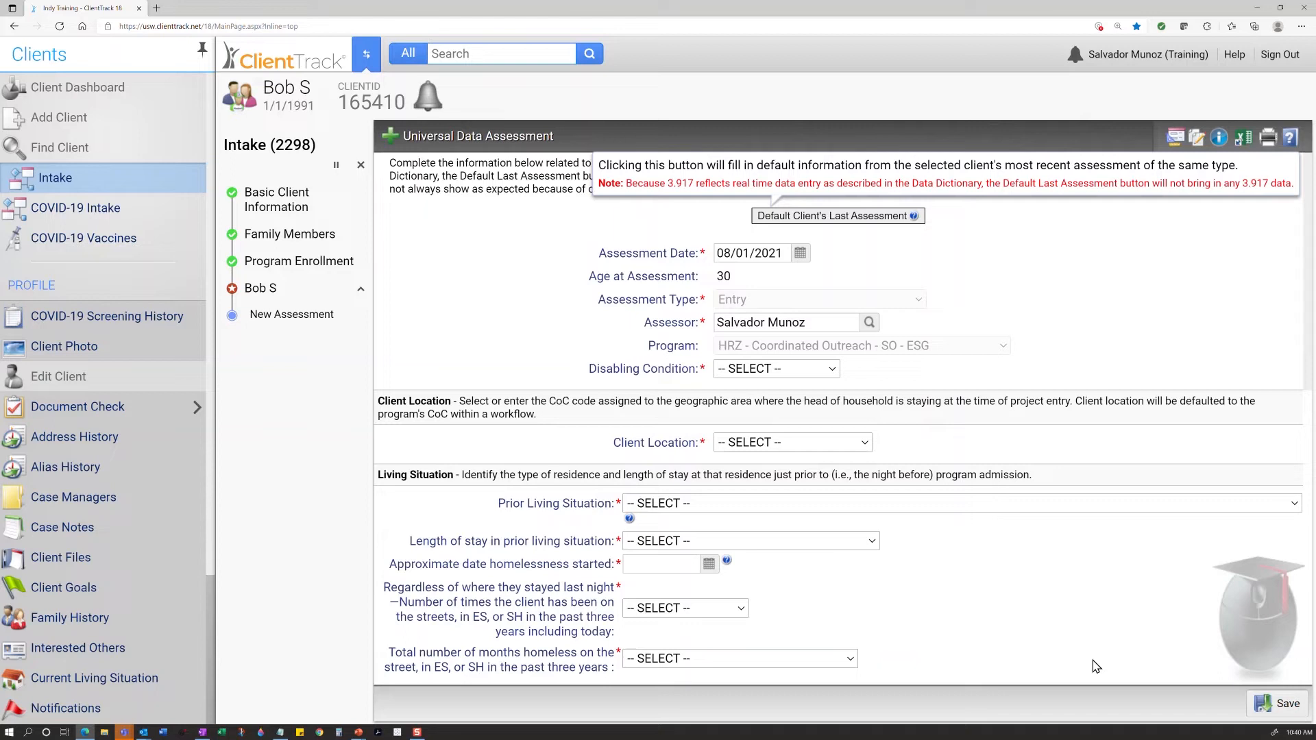
# Try to save the Universal Data Assessment without answers and check which fields are required.
pyautogui.click(1277, 703)
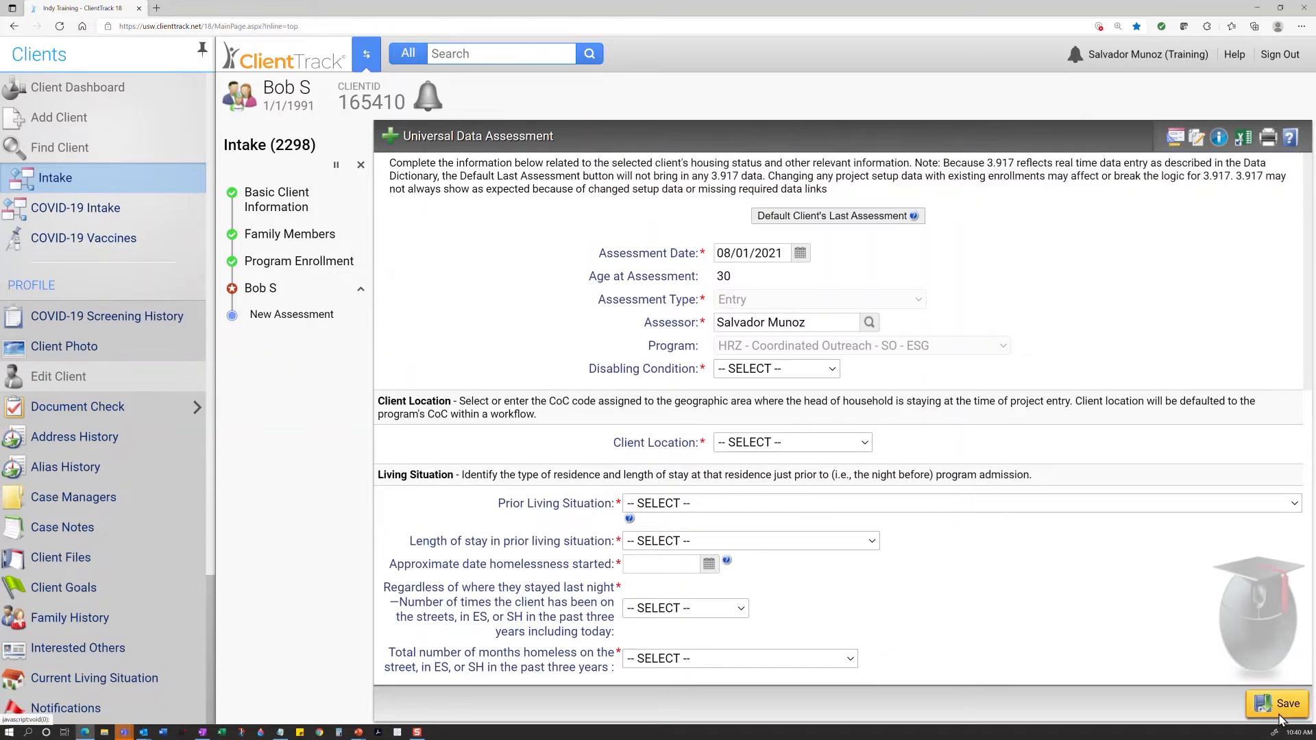
pyautogui.scroll(-3, 793, 537)
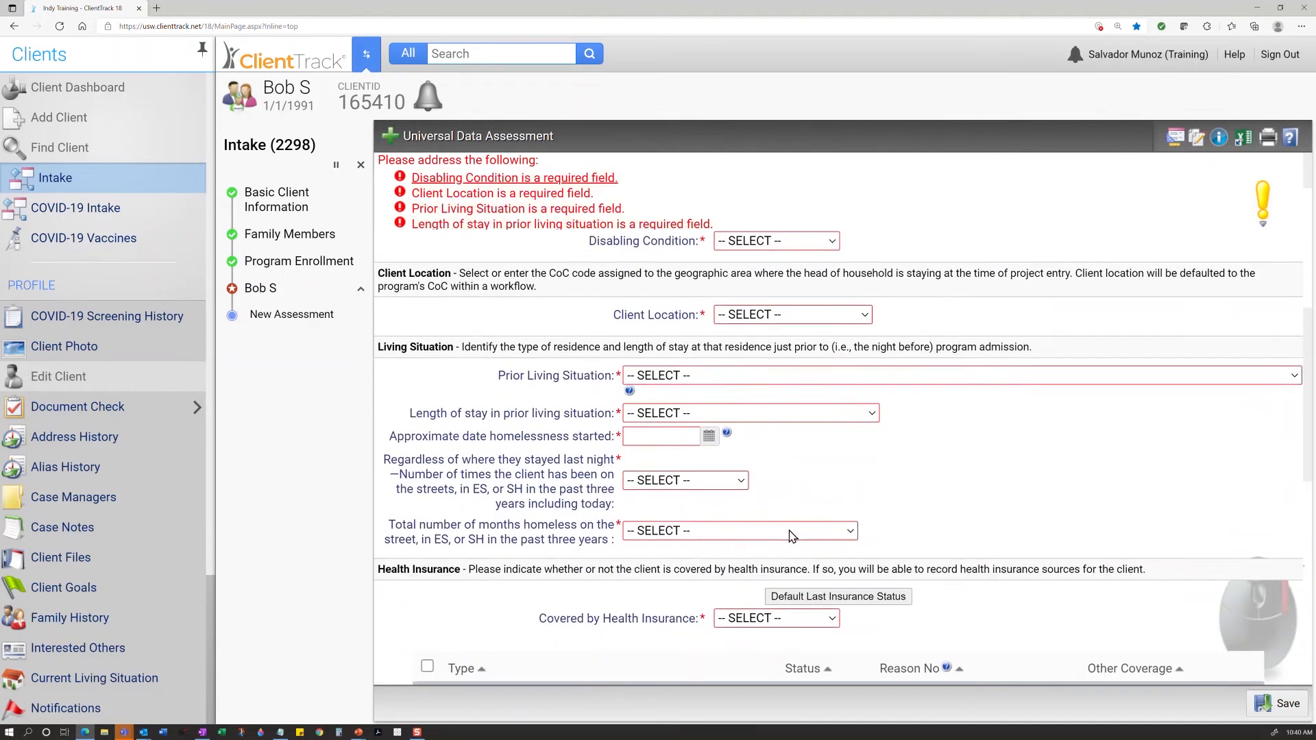
# Pause the Intake workflow at the unanswered Universal Data Assessment and acknowledge the notice.
pyautogui.scroll(3, 793, 537)
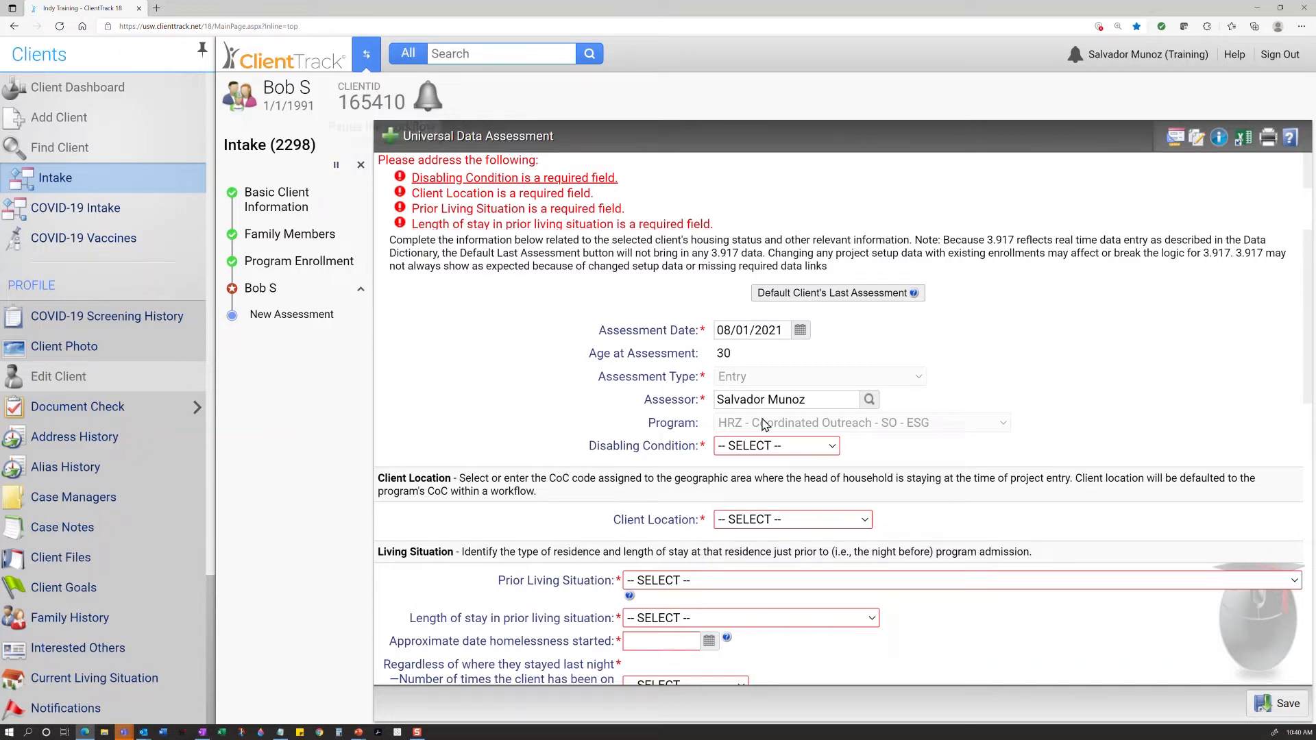
pyautogui.scroll(-5, 768, 458)
pyautogui.scroll(-5, 768, 457)
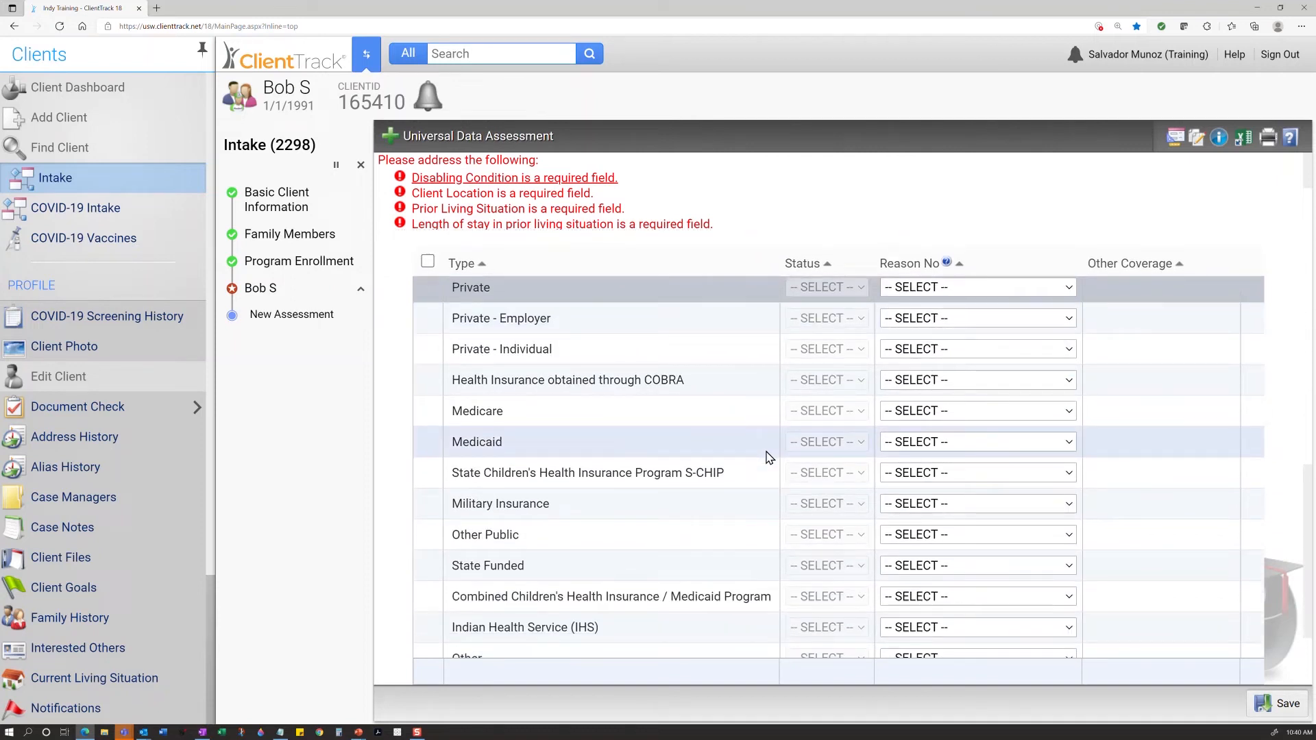
pyautogui.scroll(10, 768, 457)
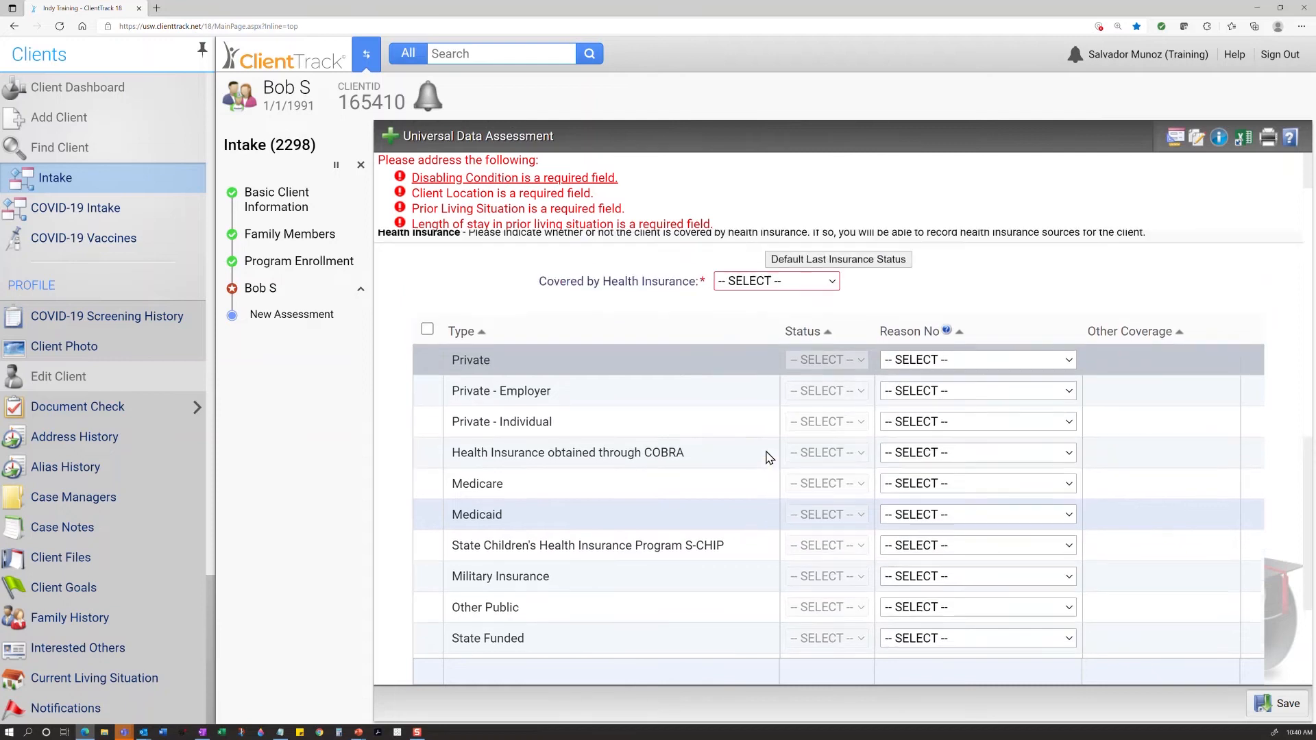
pyautogui.click(335, 167)
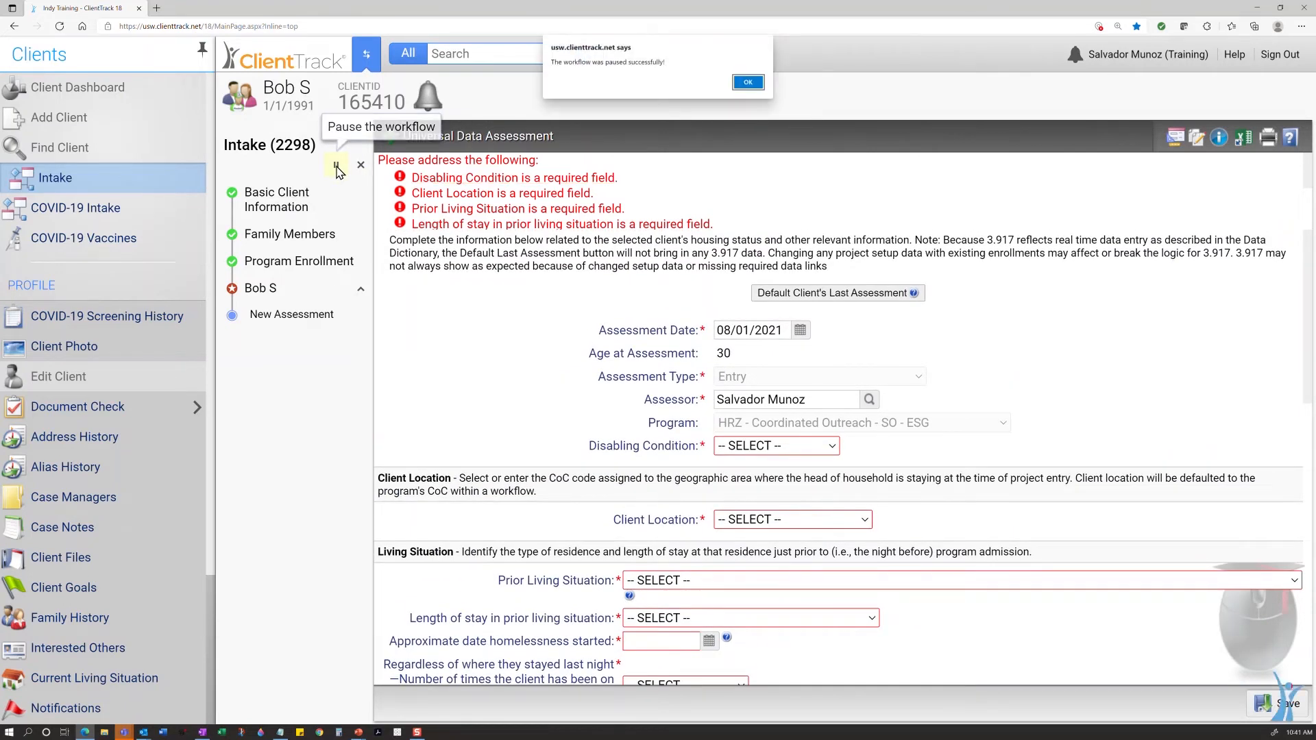
pyautogui.click(748, 82)
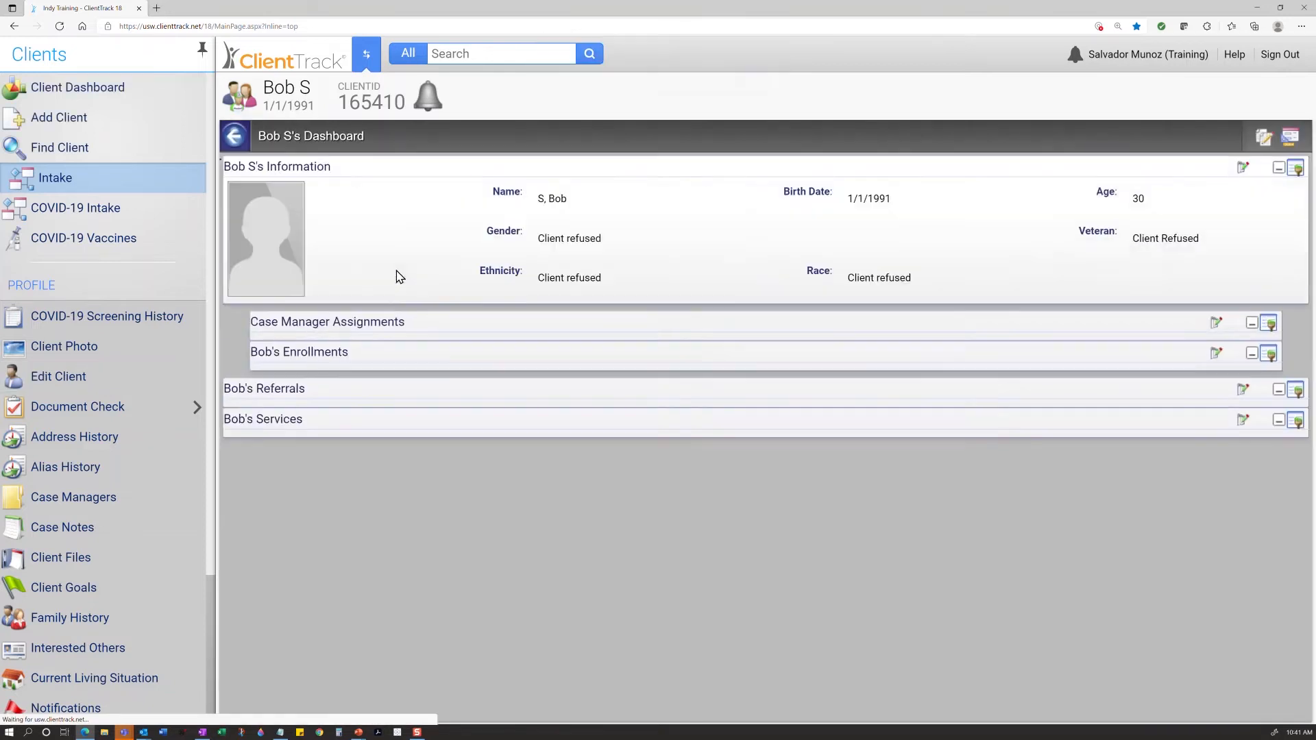
# Start a new current living situation record for the client and assign it to the 08/01/2021 HRZ - Coordinated Outreach - SO - ESG enrollment.
pyautogui.scroll(-1, 449, 524)
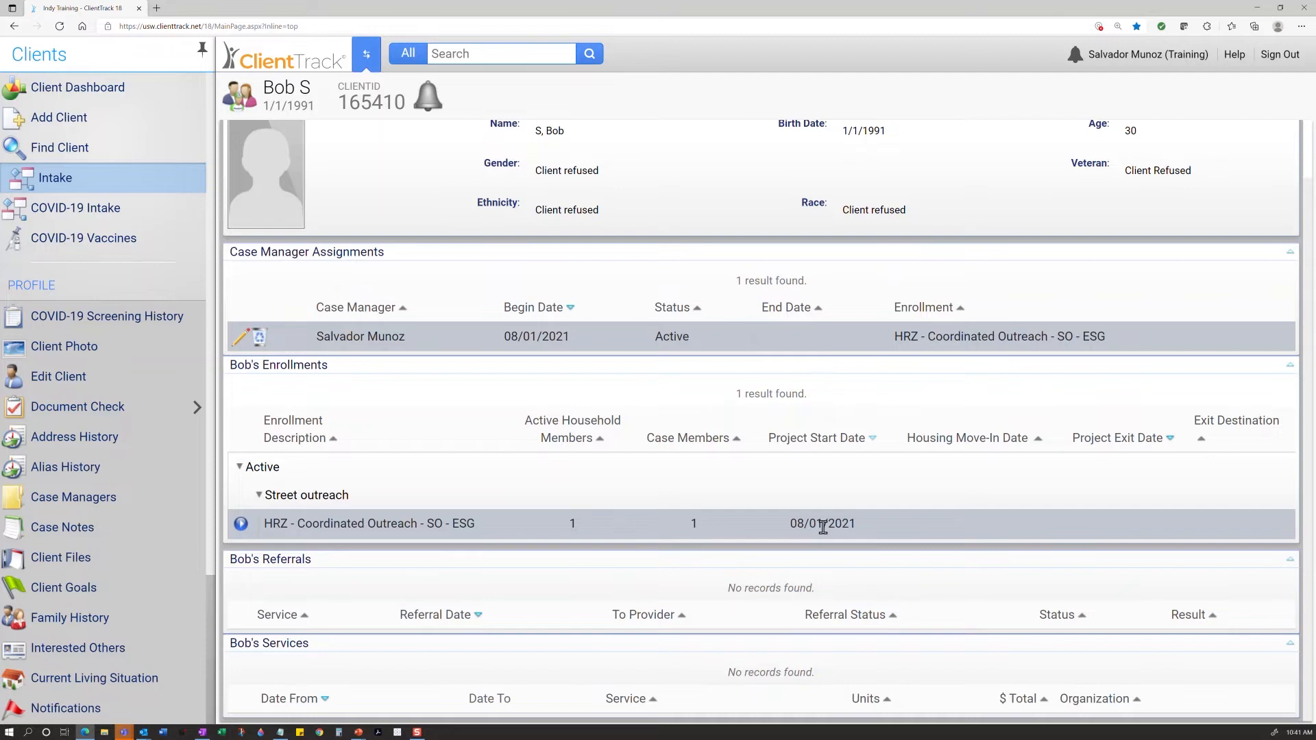
pyautogui.scroll(-3, 144, 493)
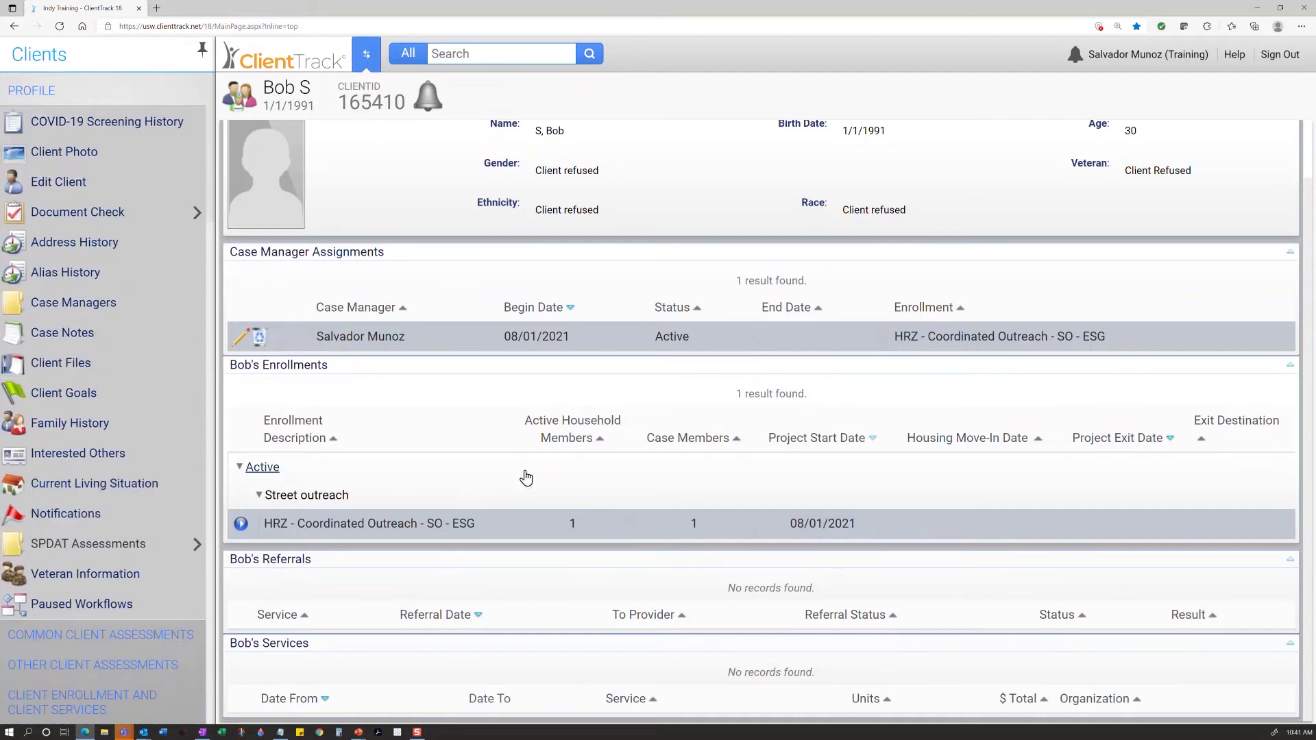
pyautogui.moveTo(828, 523); pyautogui.dragTo(569, 531)
pyautogui.click(831, 527)
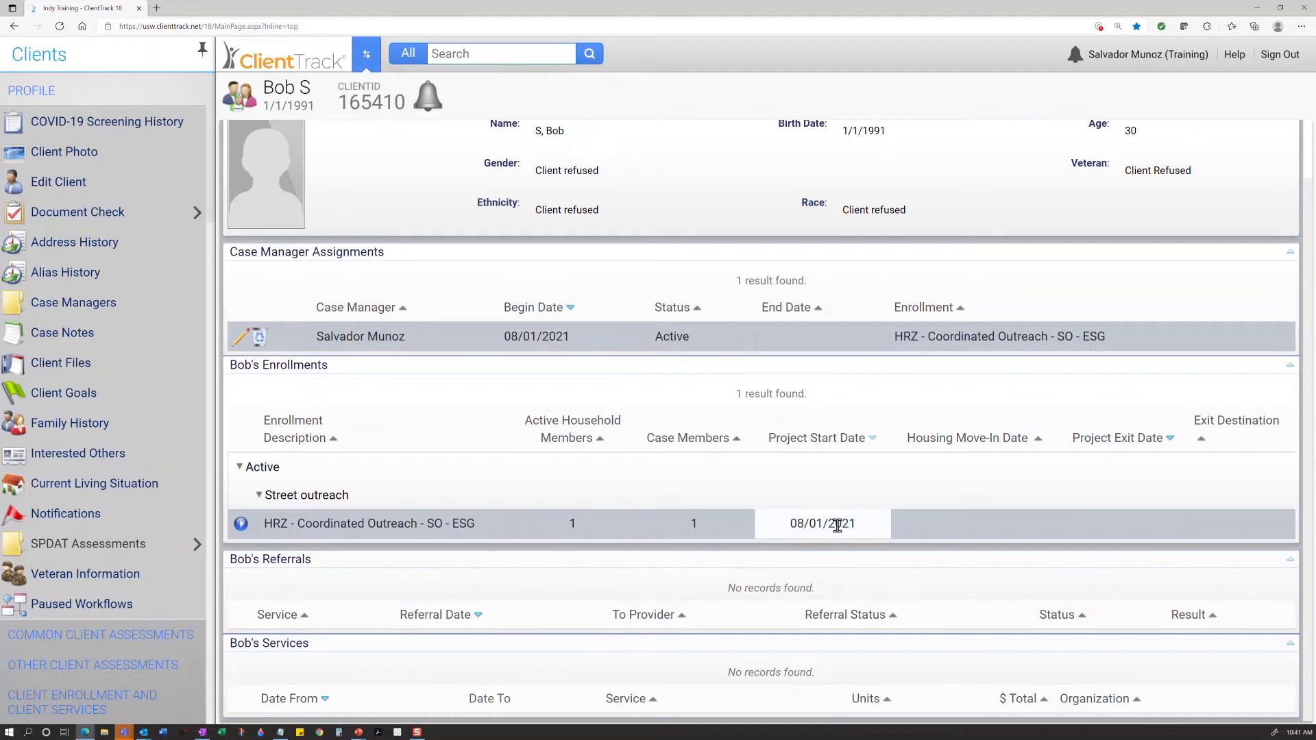
pyautogui.click(70, 492)
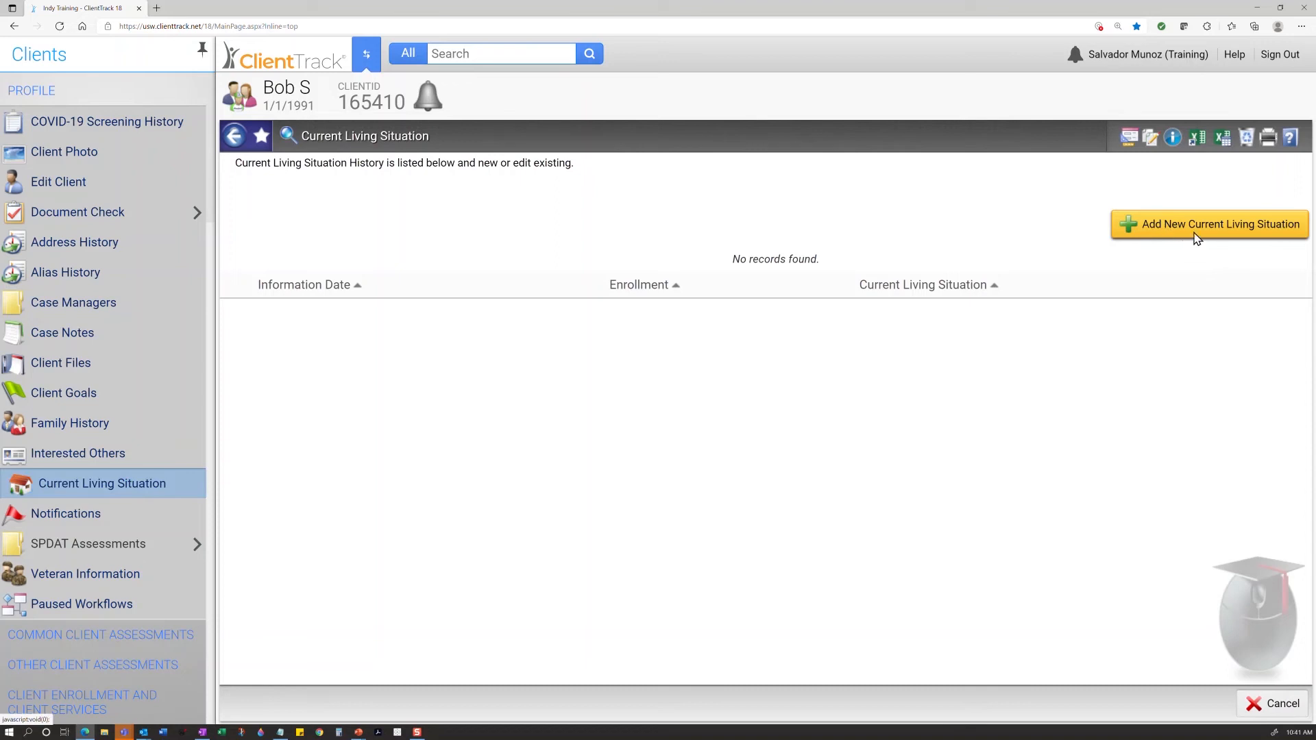
pyautogui.click(1199, 235)
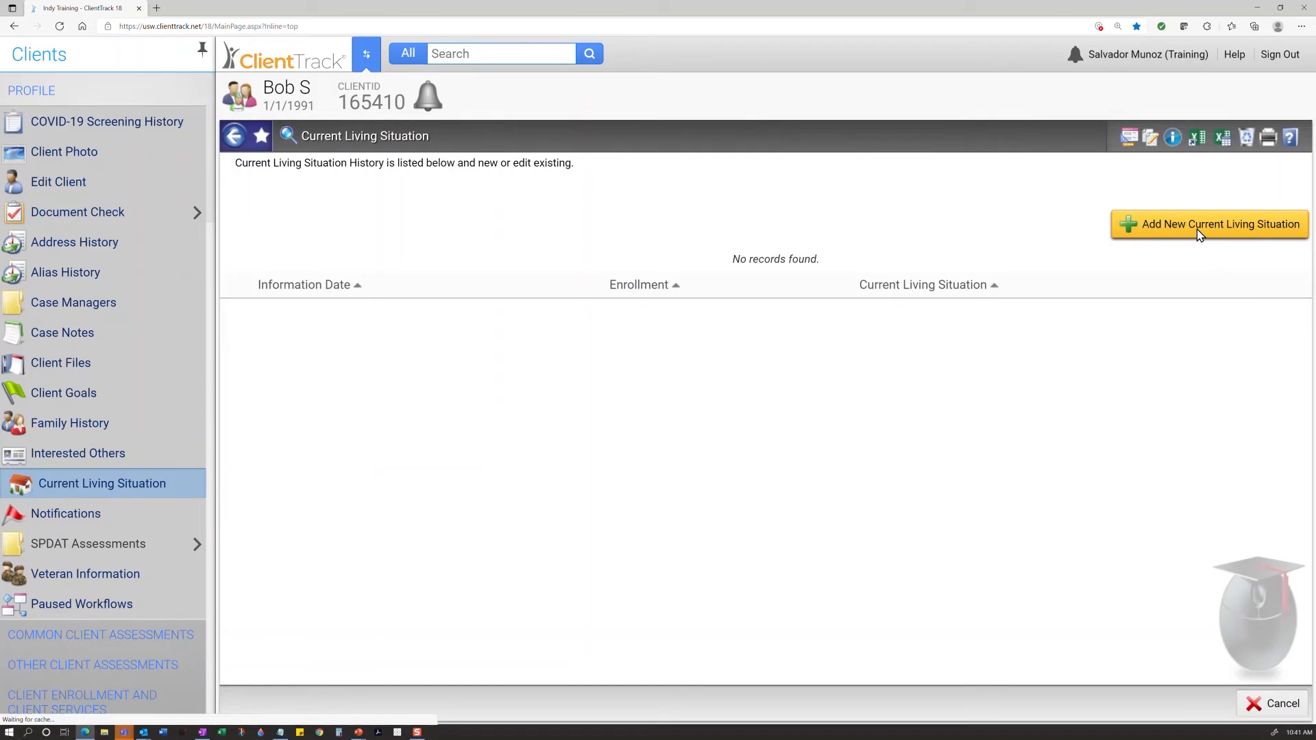
pyautogui.click(808, 242)
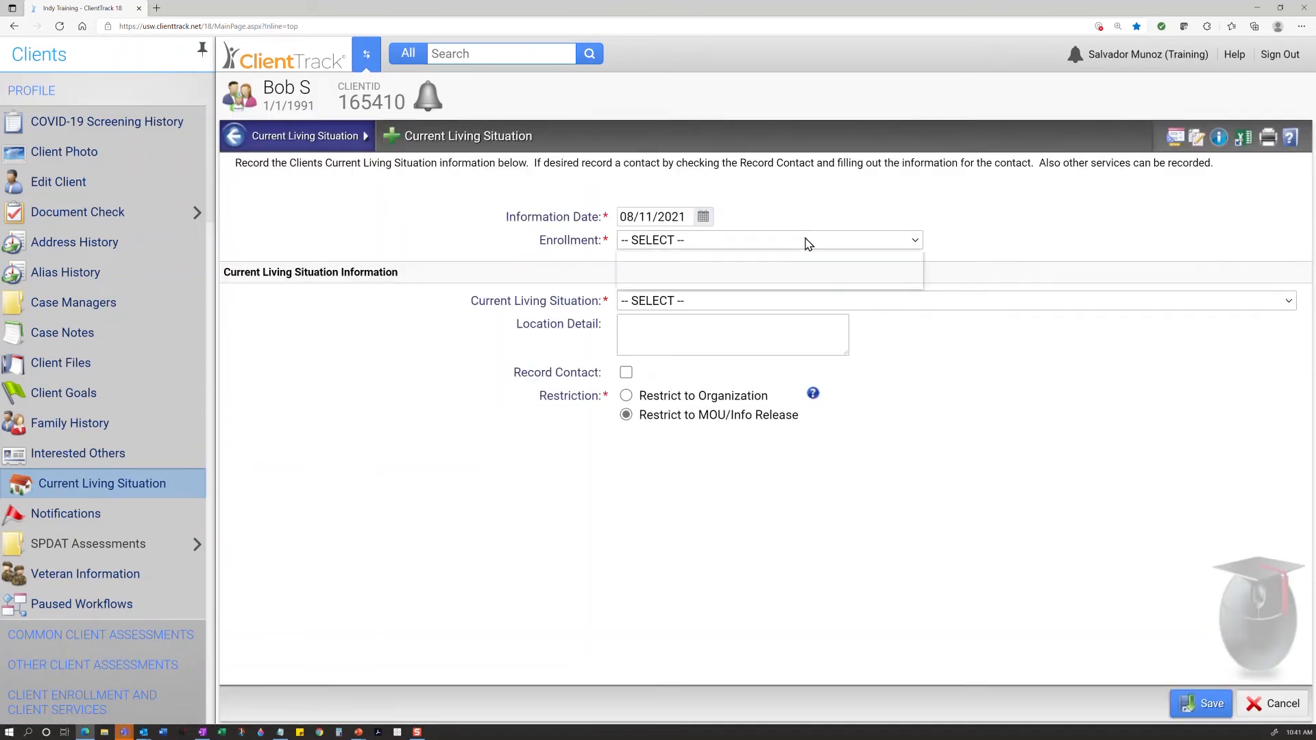
pyautogui.click(825, 240)
pyautogui.click(826, 241)
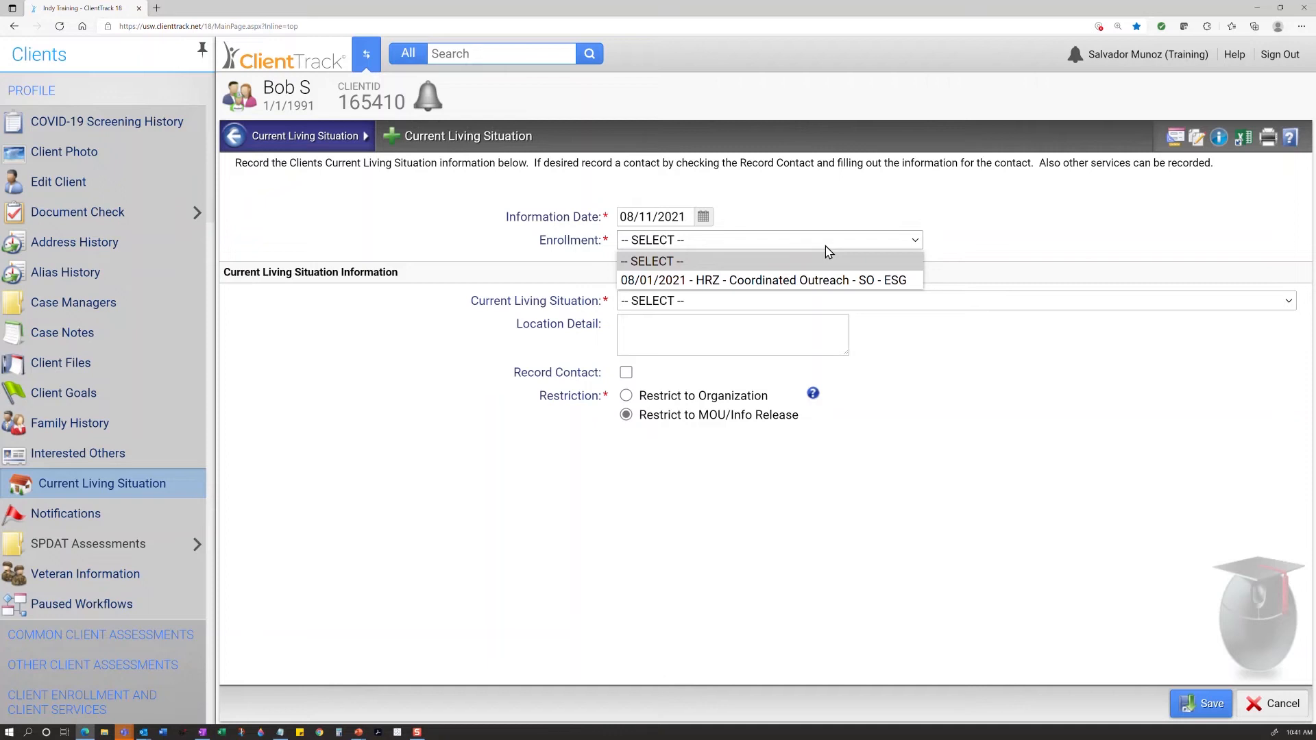
pyautogui.click(837, 284)
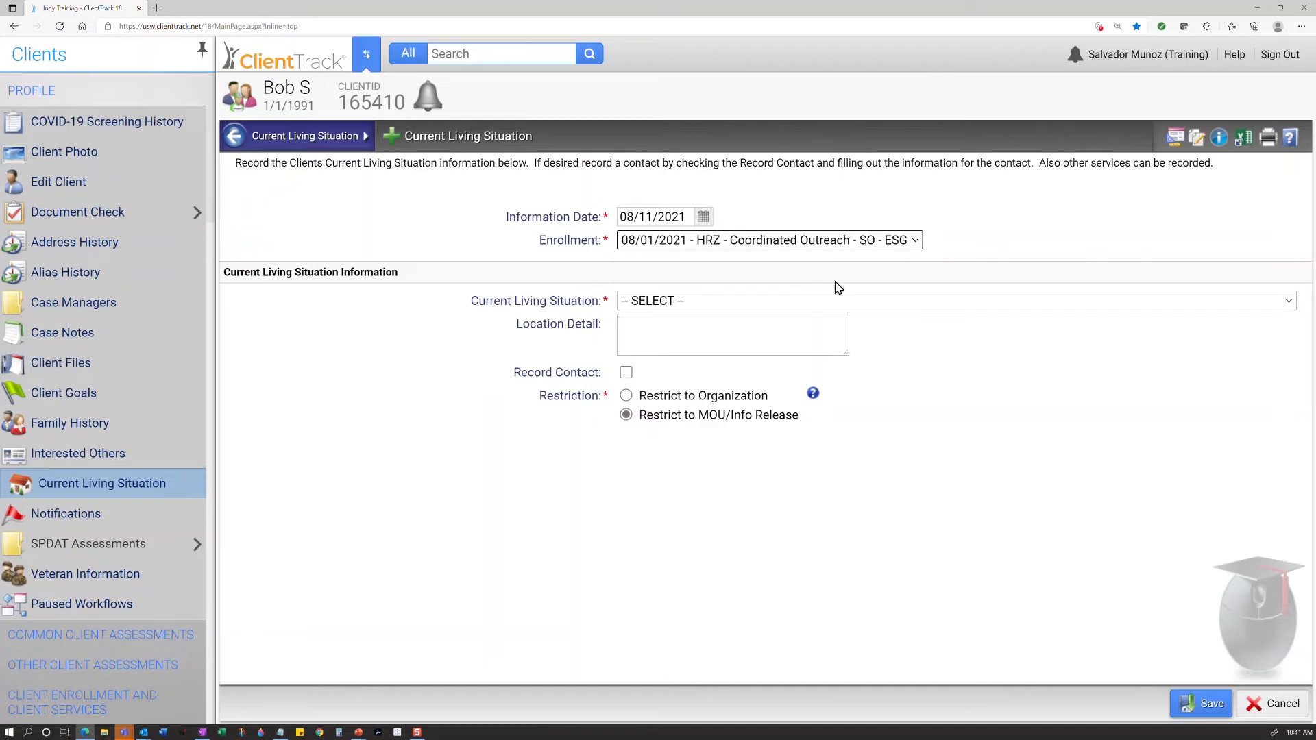
# Set the information date of the current living situation record to 08/01/2021.
pyautogui.click(643, 217)
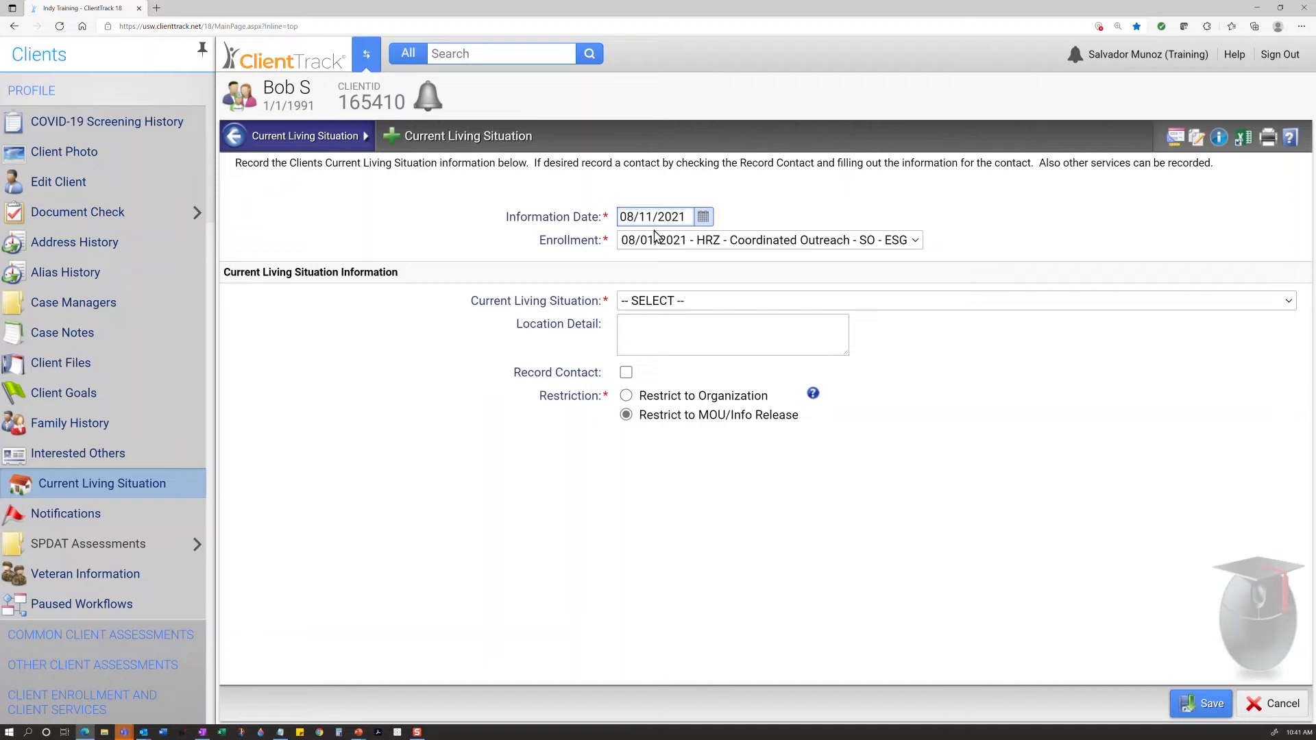
pyautogui.press('BackSpace')
pyautogui.click(1012, 371)
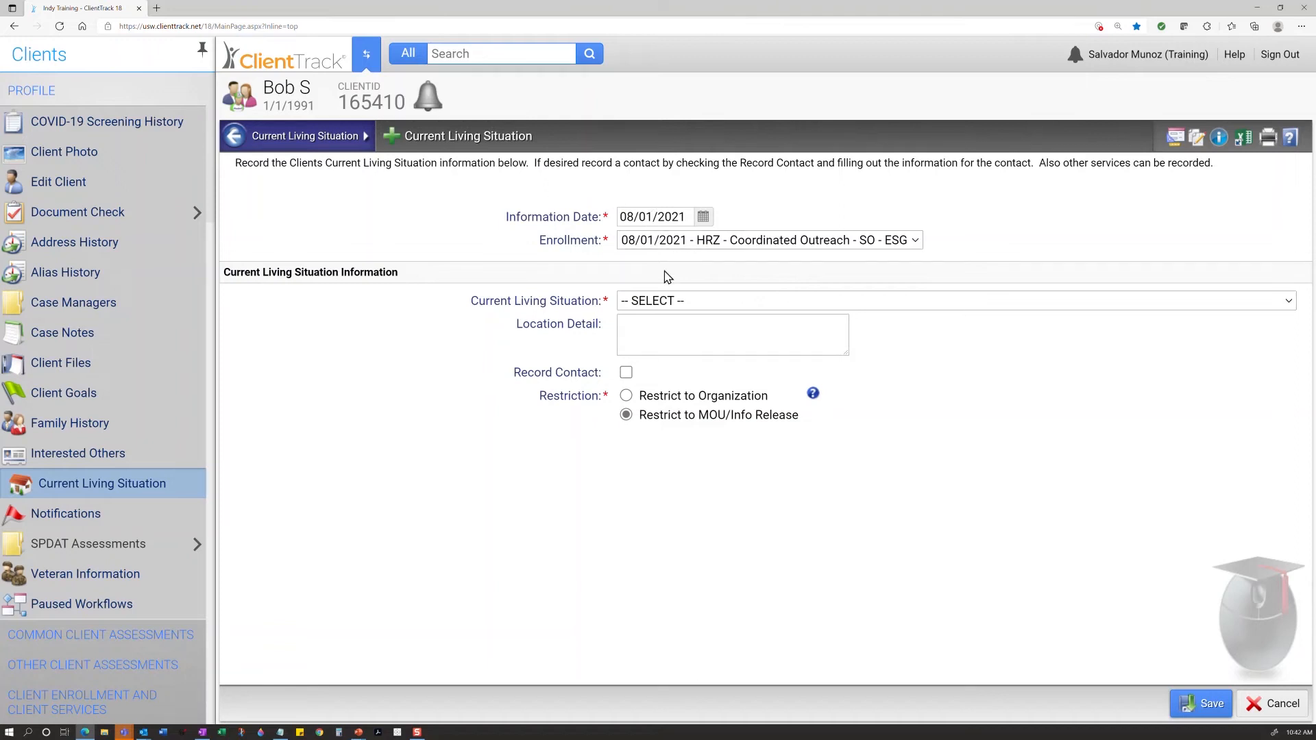
# Set the current living situation to Place not meant for habitation, with the location detail "They were located Downtown.".
pyautogui.click(681, 304)
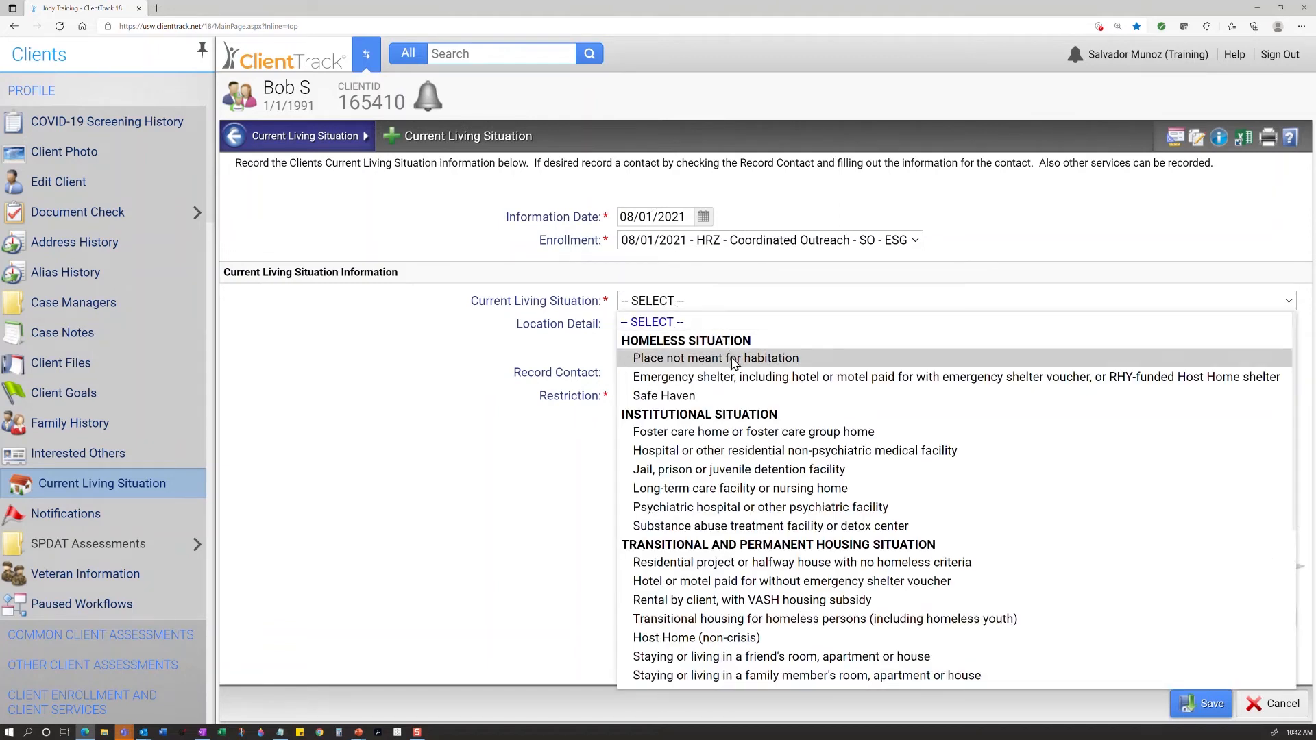
pyautogui.click(766, 359)
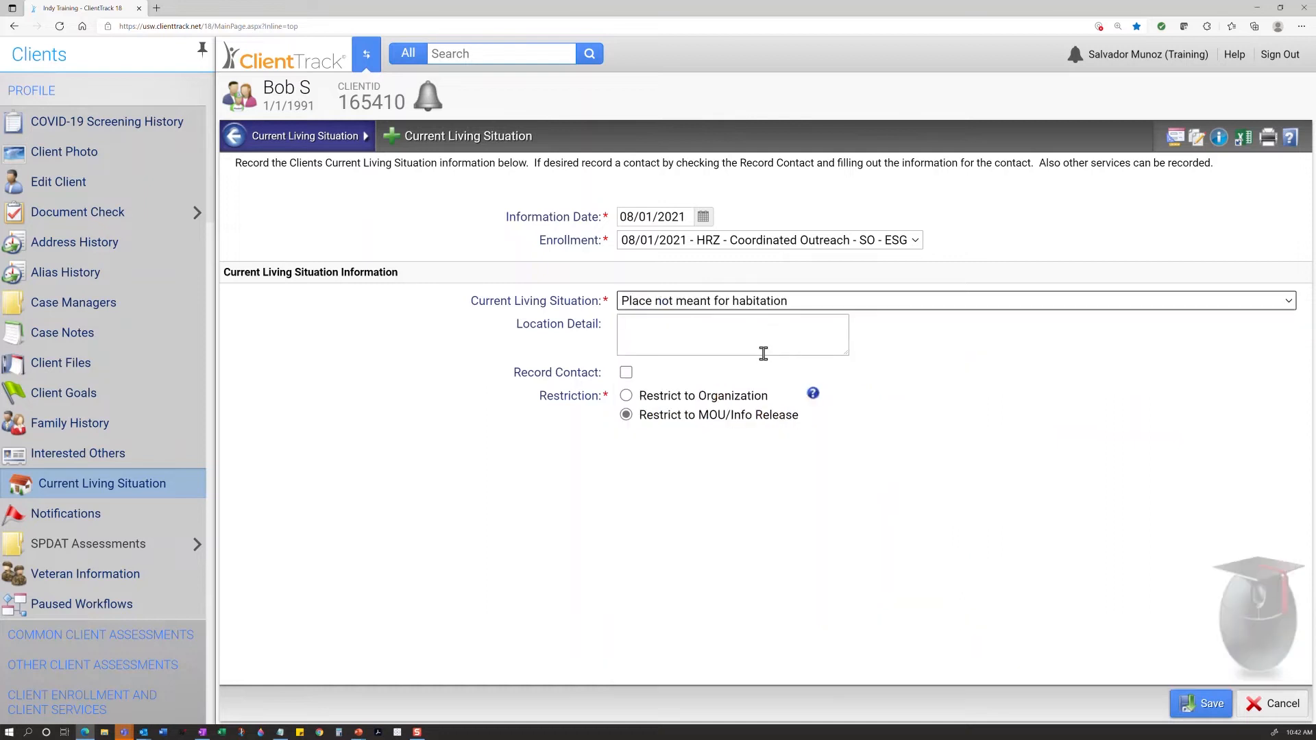
pyautogui.click(765, 340)
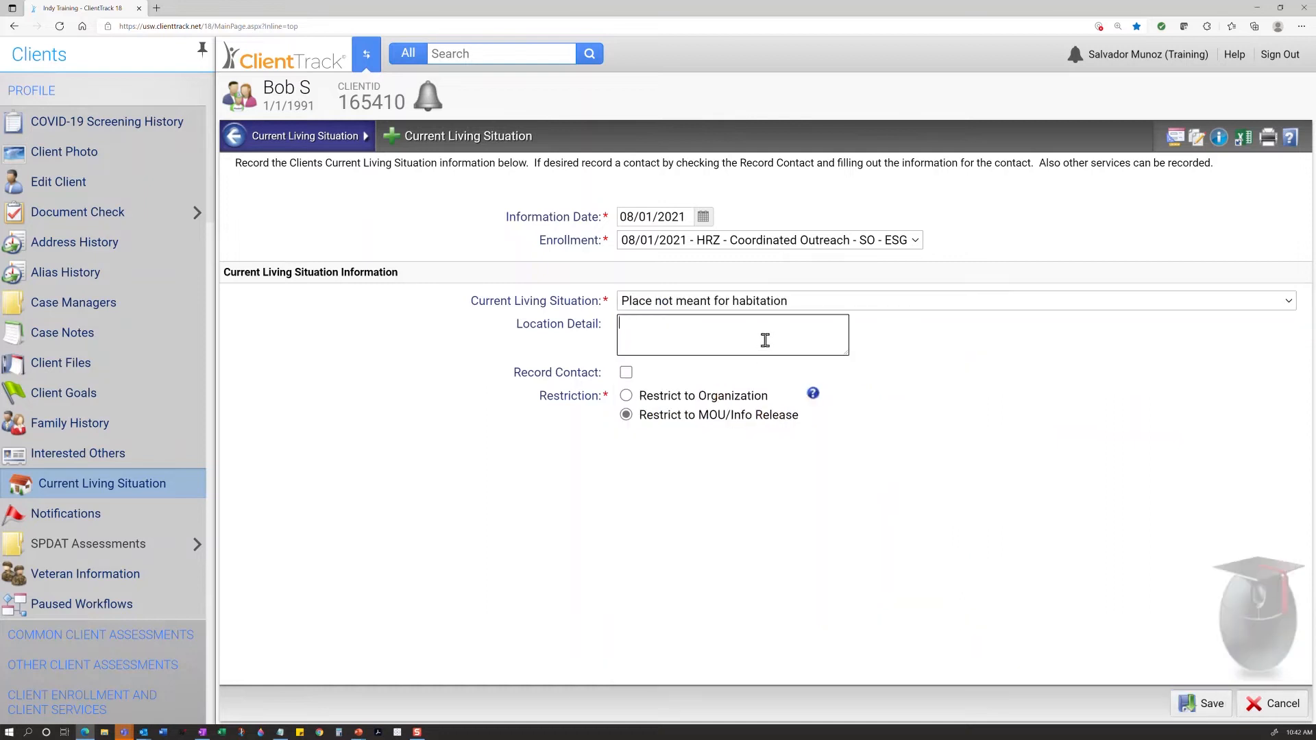
pyautogui.write('They were located Downtown.')
# Record a contact with the CO - Outreach Encounter service and save the current living situation record.
pyautogui.click(630, 373)
pyautogui.click(627, 373)
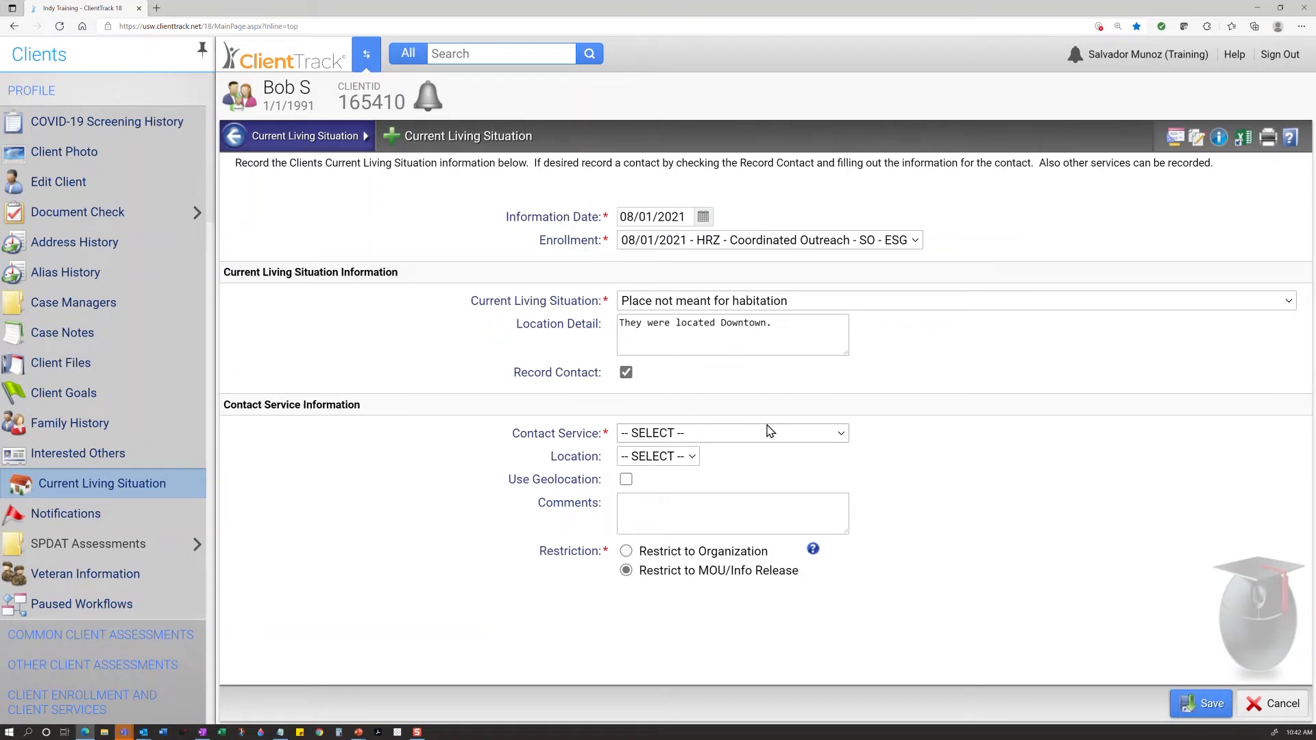
pyautogui.click(731, 435)
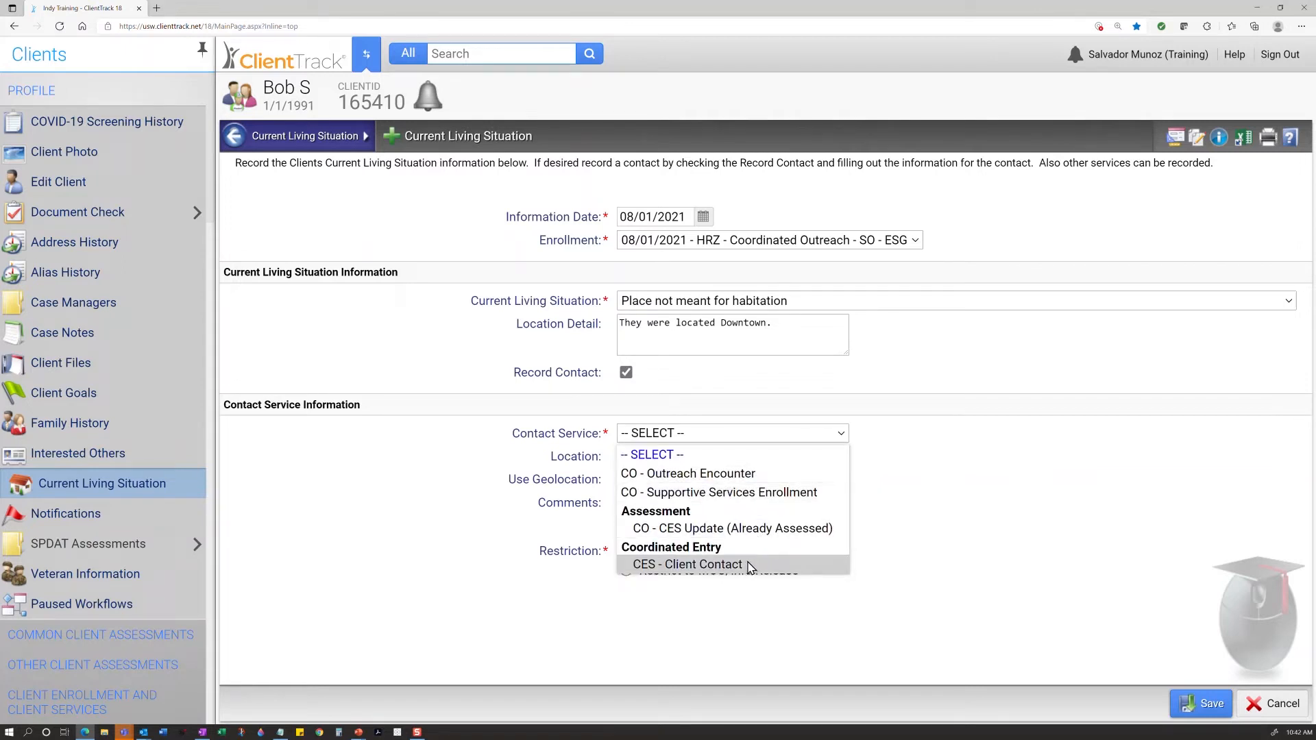
pyautogui.click(756, 475)
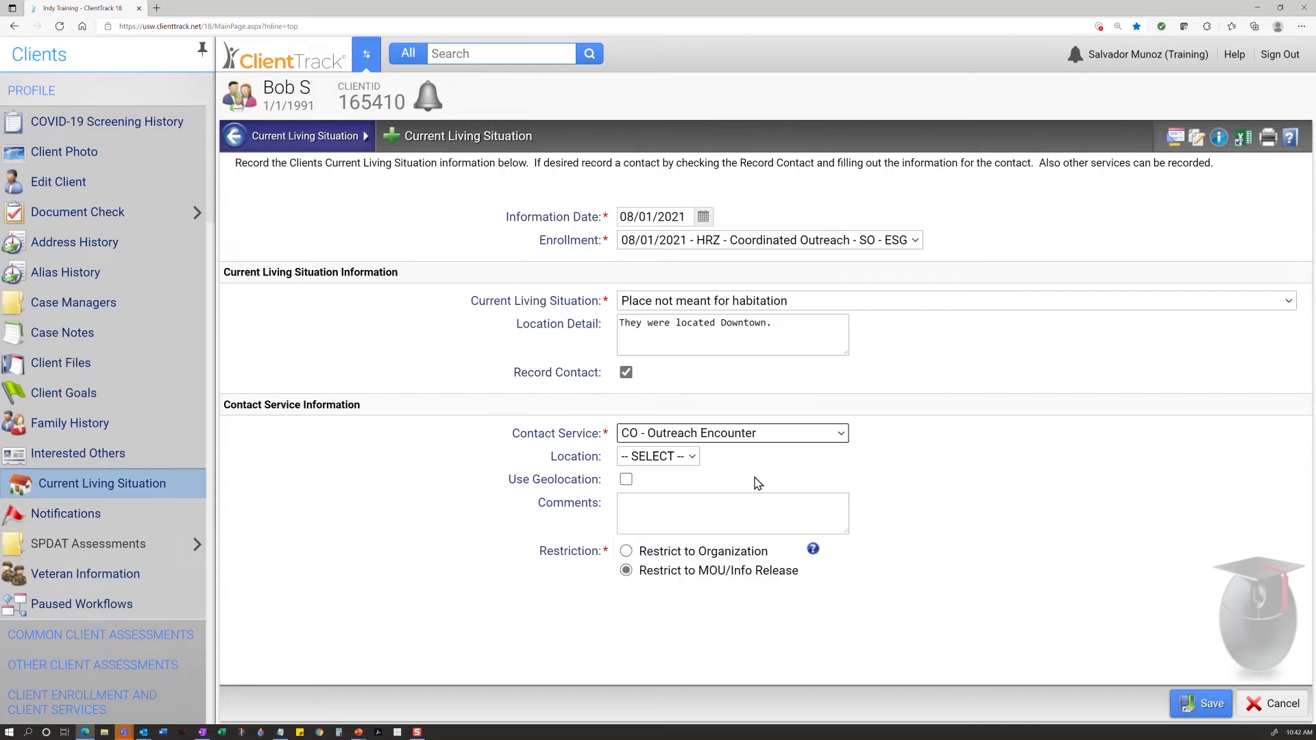
pyautogui.click(763, 437)
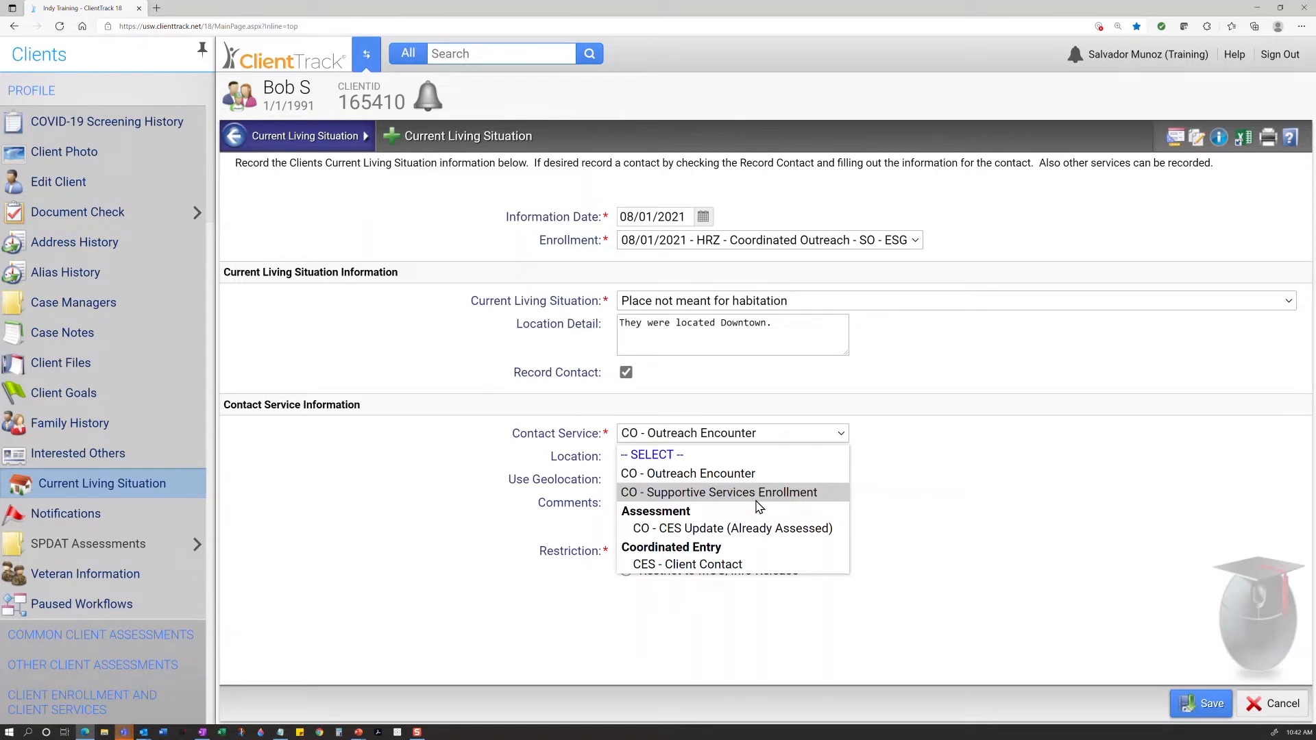
pyautogui.click(729, 474)
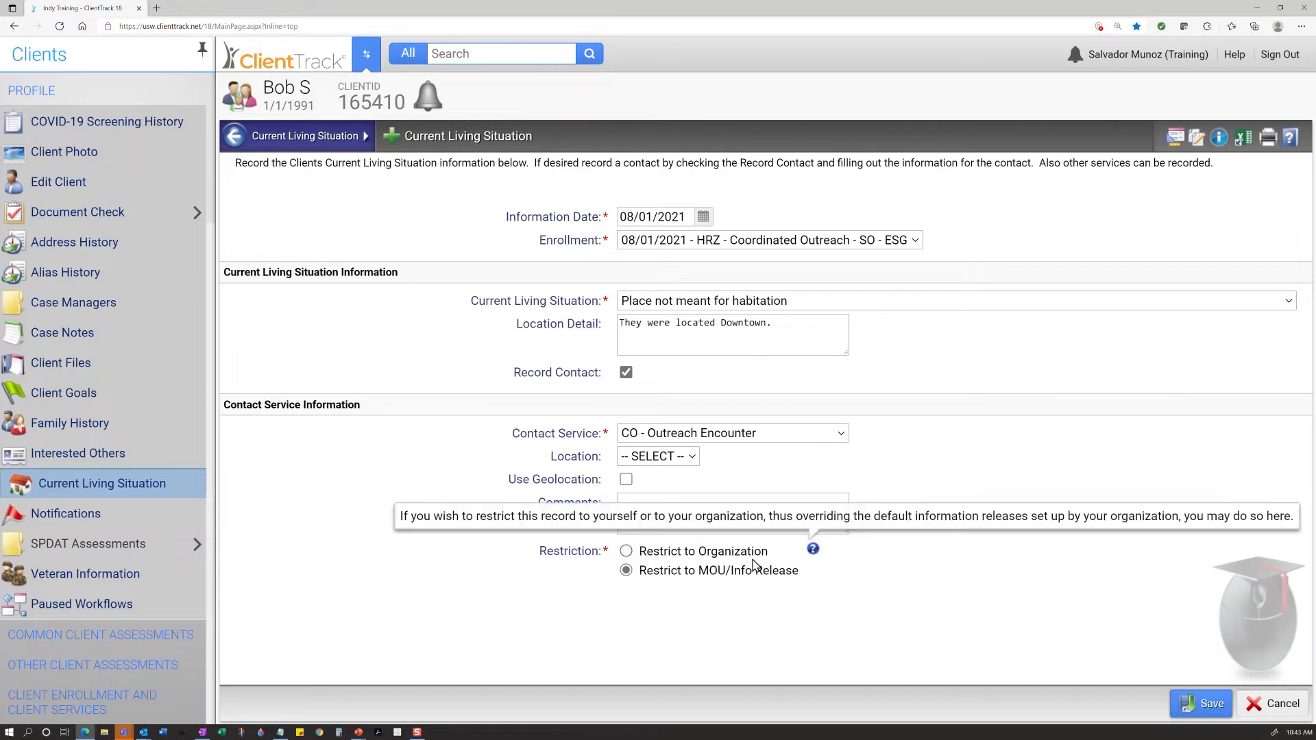
pyautogui.click(664, 458)
pyautogui.click(817, 475)
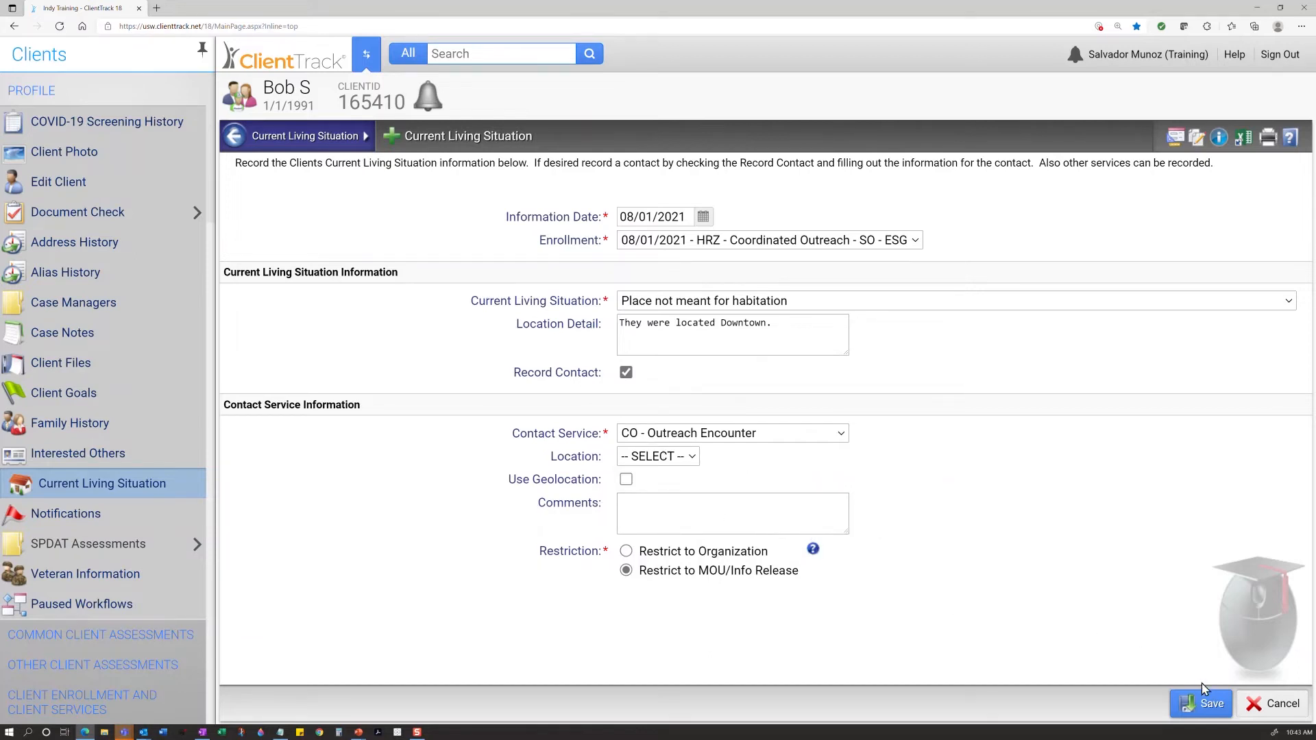
pyautogui.click(1203, 705)
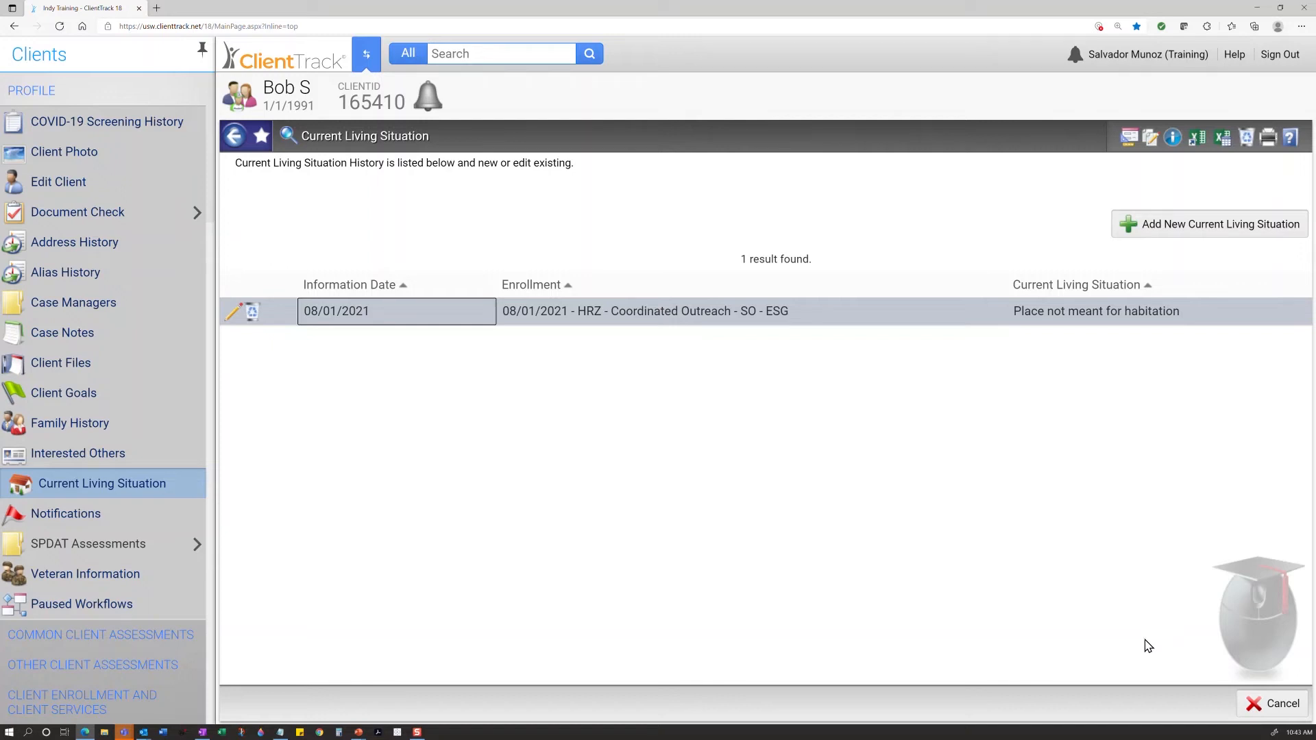
pyautogui.click(552, 498)
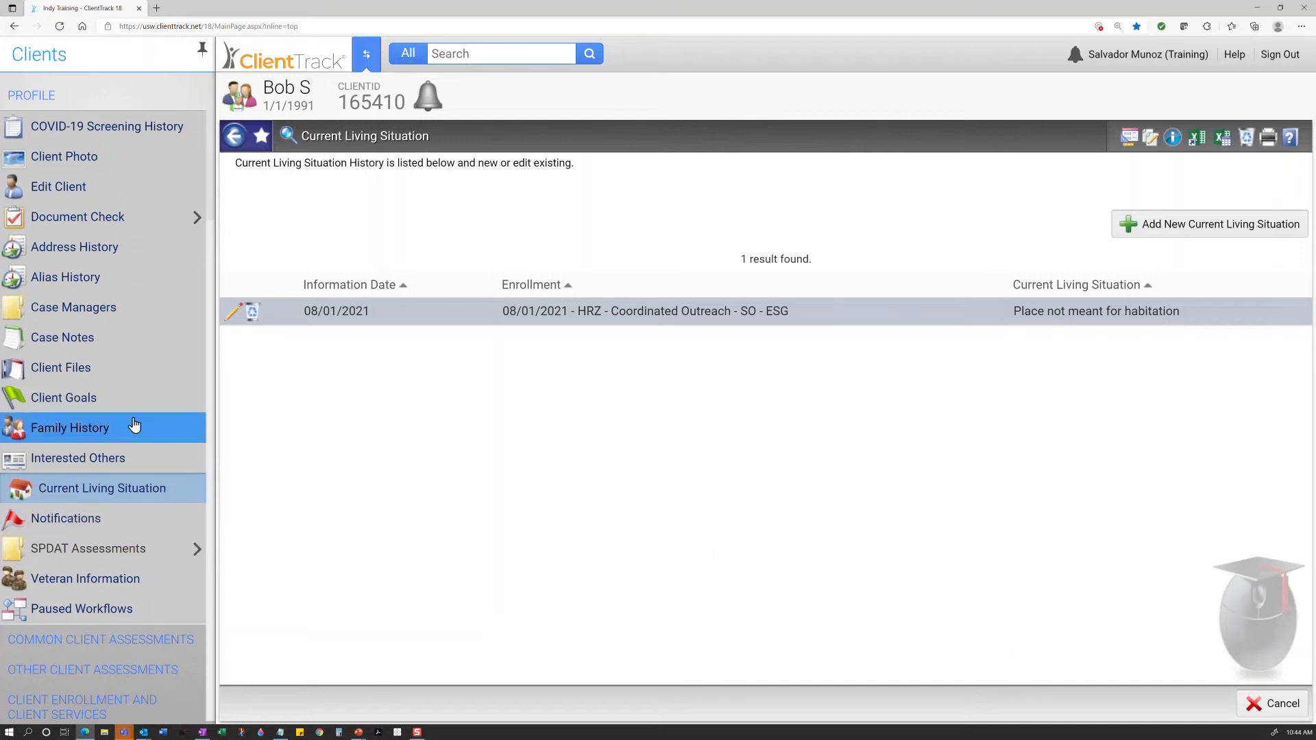
# Open the client's dashboard and check the listed enrollments and services.
pyautogui.scroll(3, 130, 274)
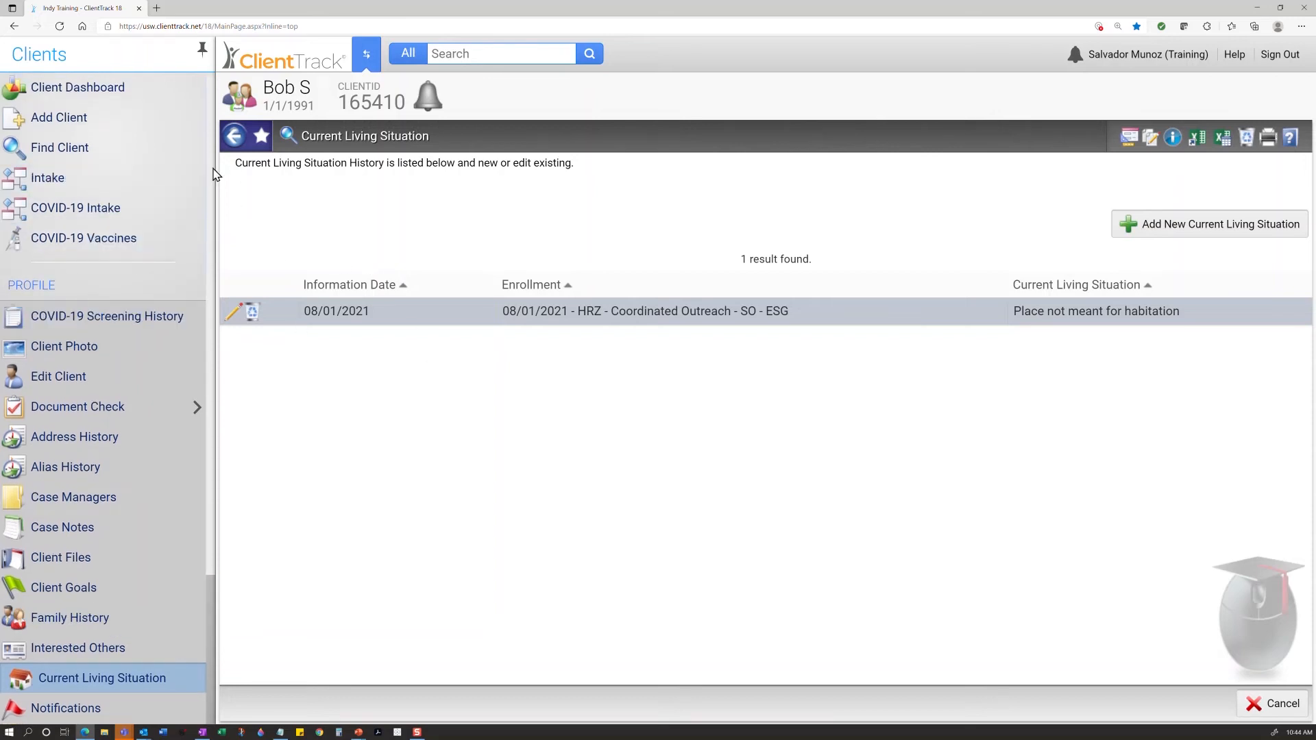
pyautogui.click(161, 113)
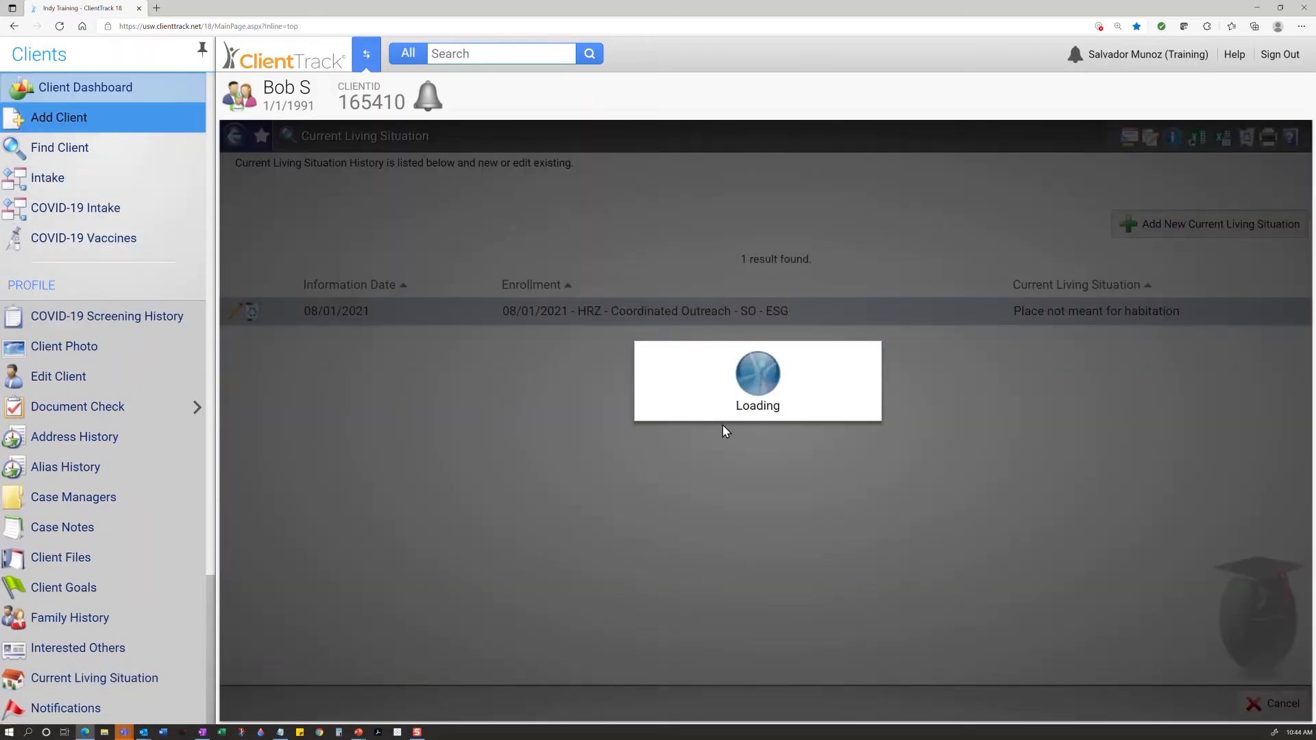
pyautogui.scroll(-1, 697, 453)
pyautogui.scroll(-1, 617, 494)
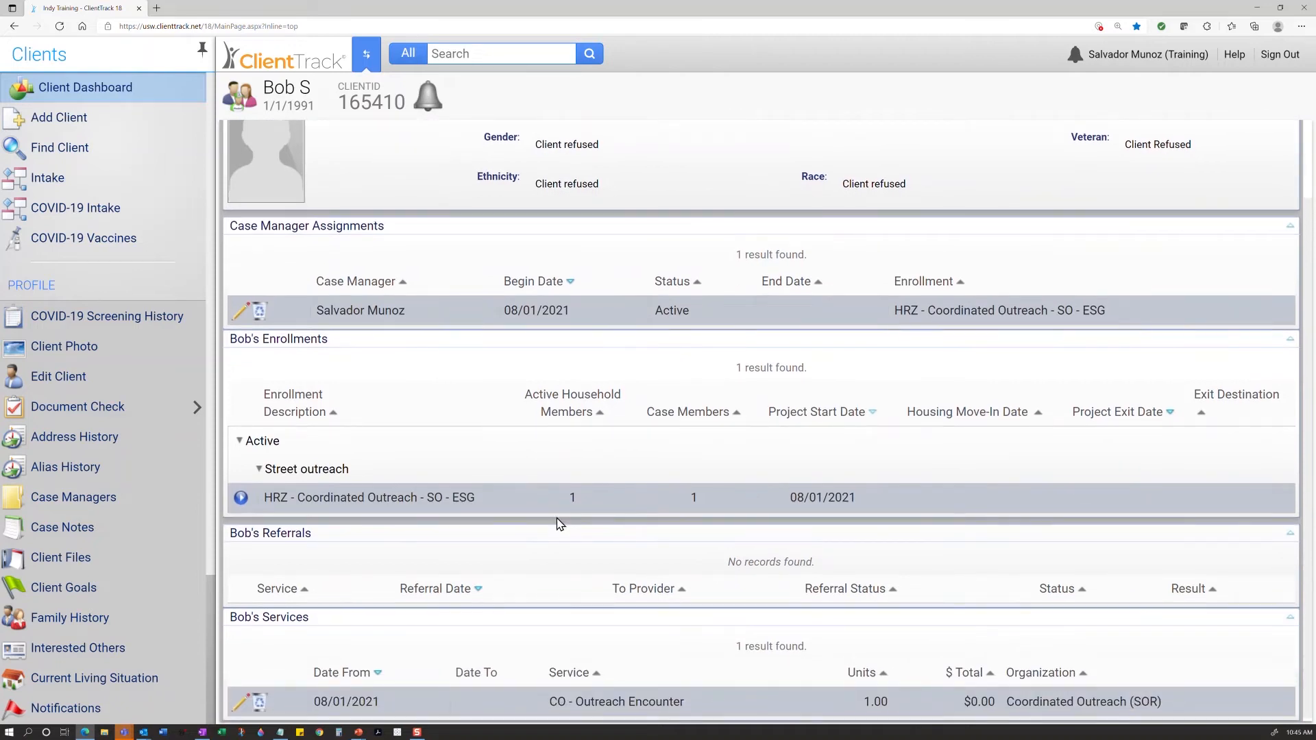
# Start another current living situation record dated 08/07/2021 for the HRZ - Coordinated Outreach - SO - ESG enrollment.
pyautogui.scroll(-2, 134, 617)
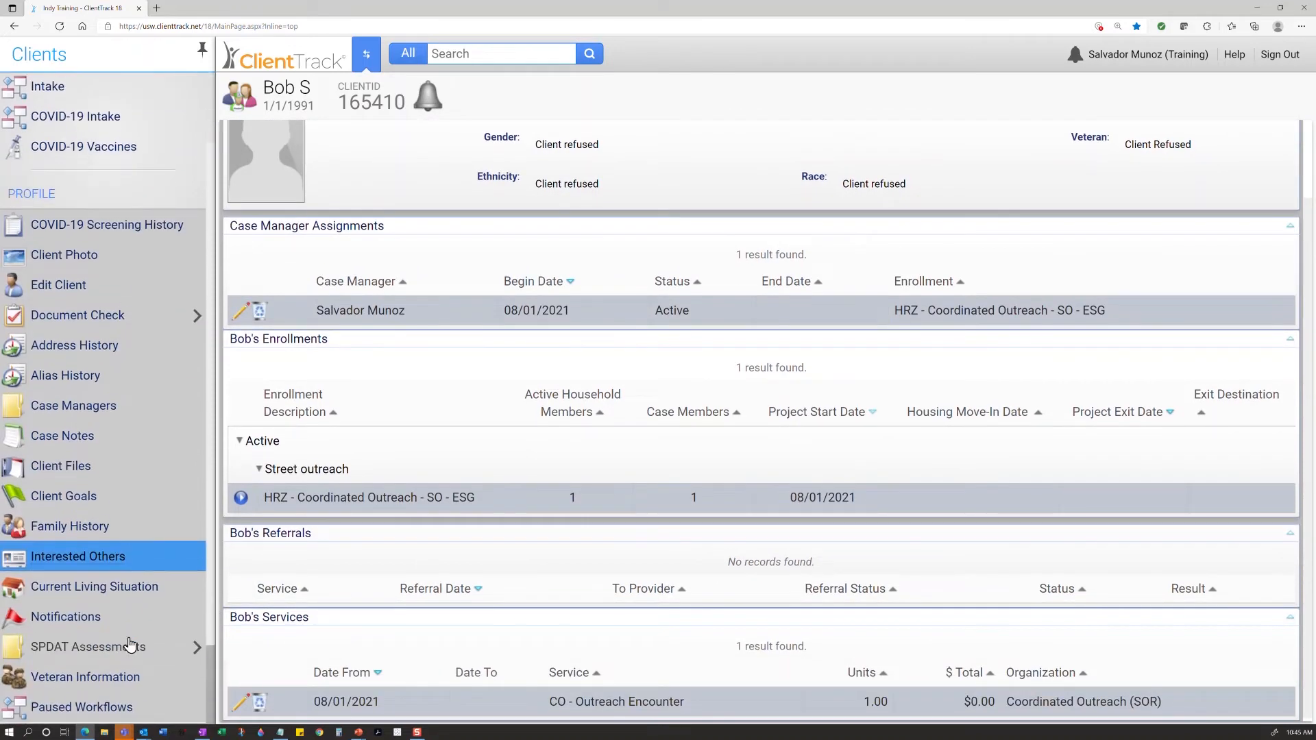
pyautogui.click(144, 581)
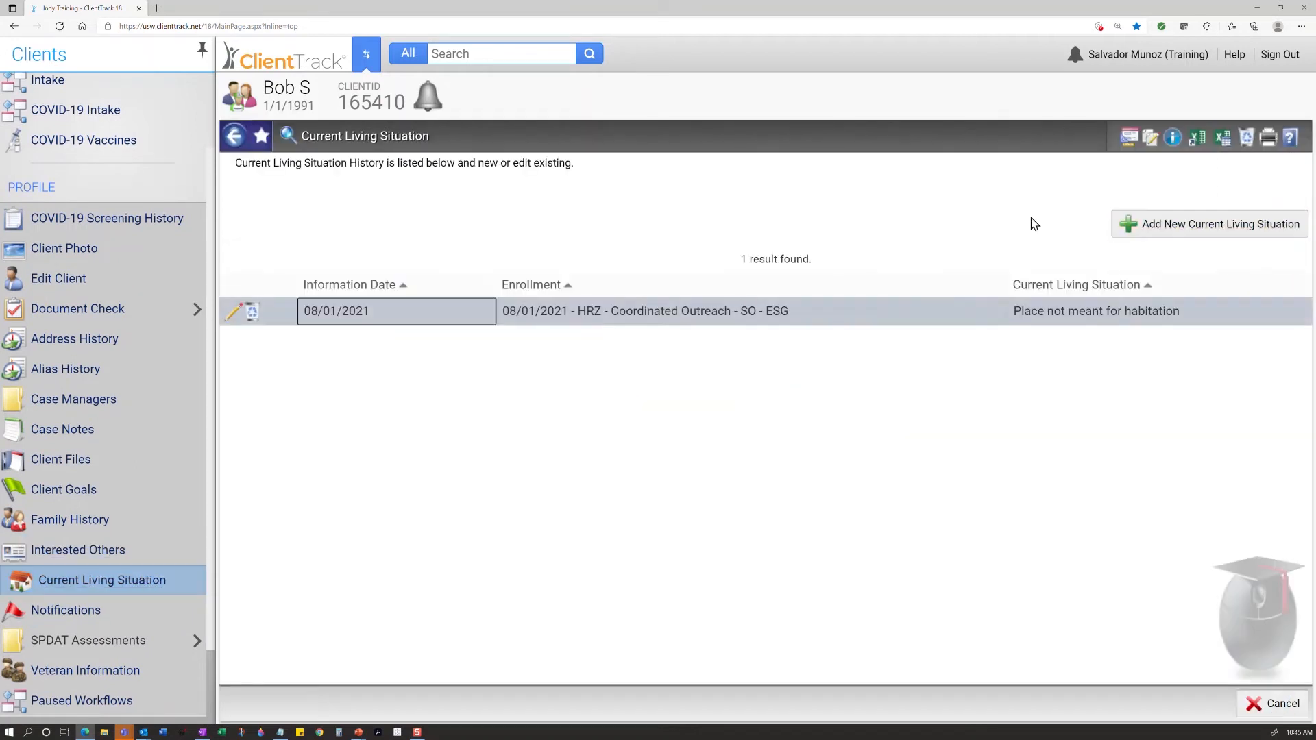
pyautogui.click(1176, 226)
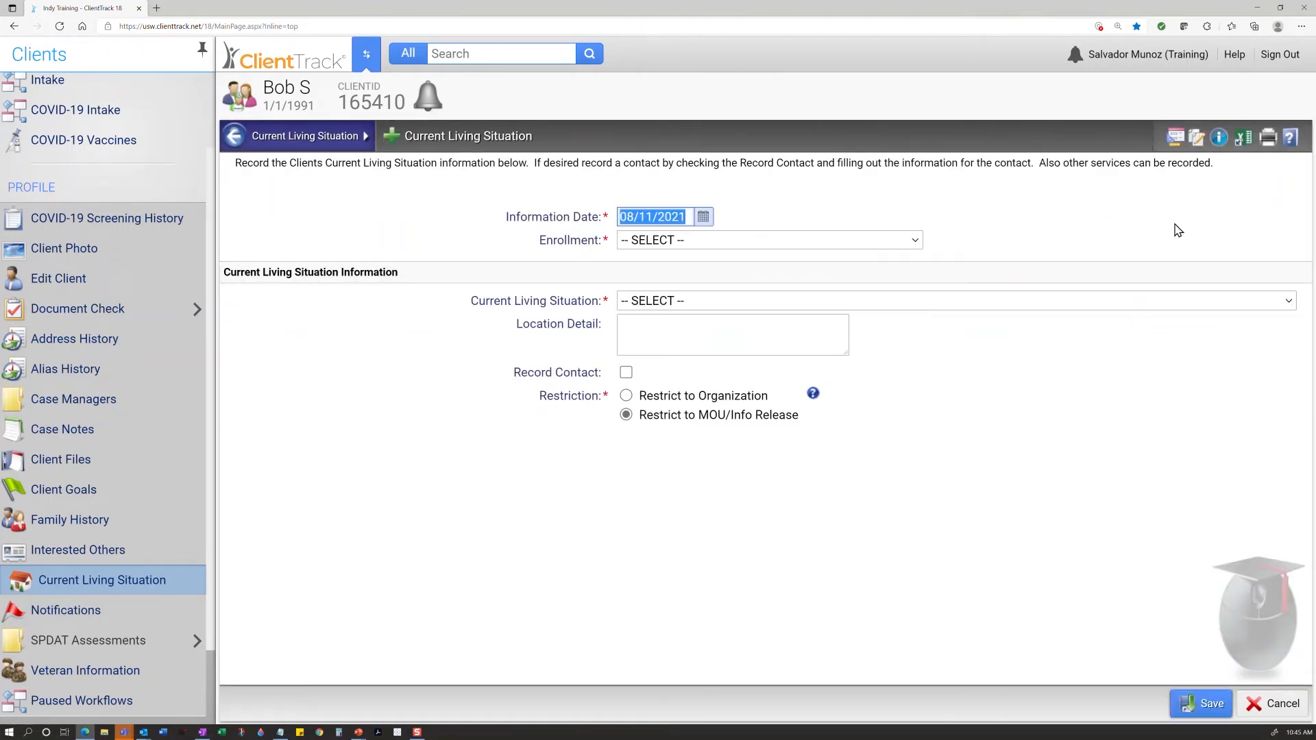
pyautogui.write('08/07')
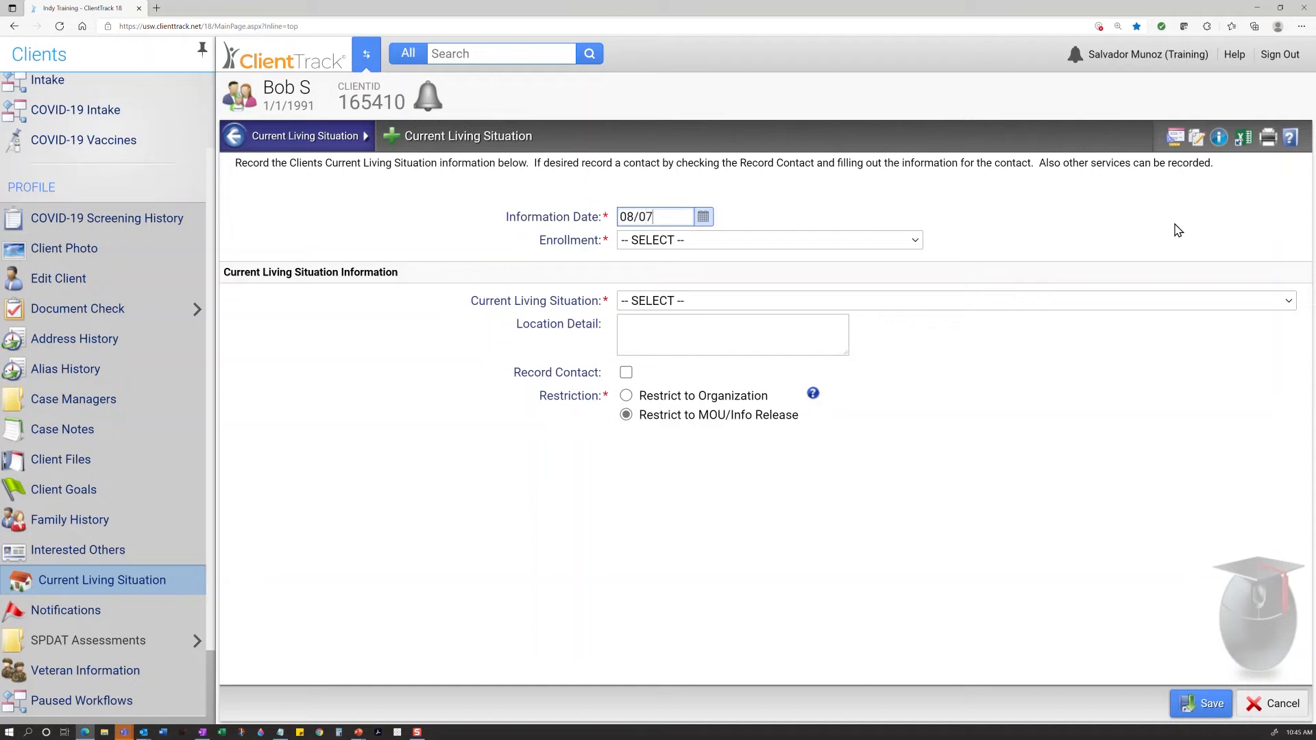
pyautogui.write('/2021')
pyautogui.click(905, 247)
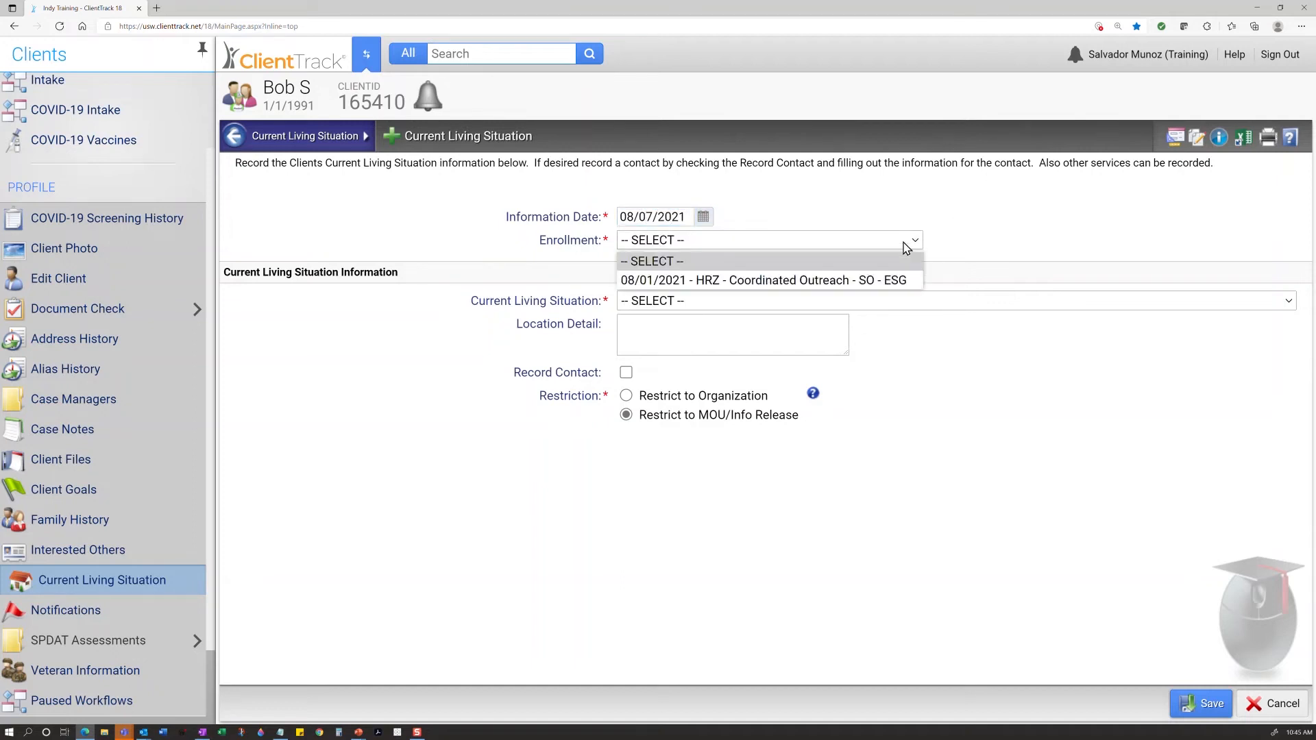
pyautogui.click(897, 281)
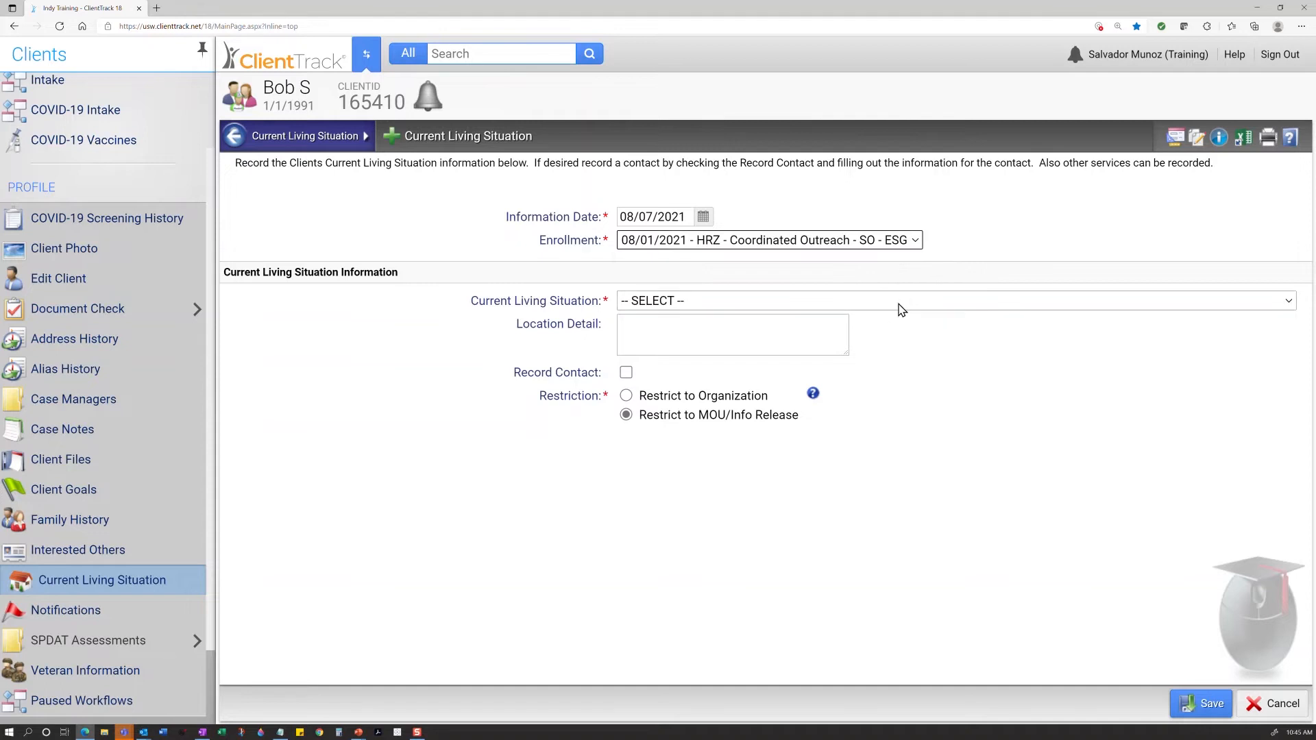
# Set the current living situation to Place not meant for habitation, record a CO - Outreach Encounter contact, and save the record.
pyautogui.click(900, 306)
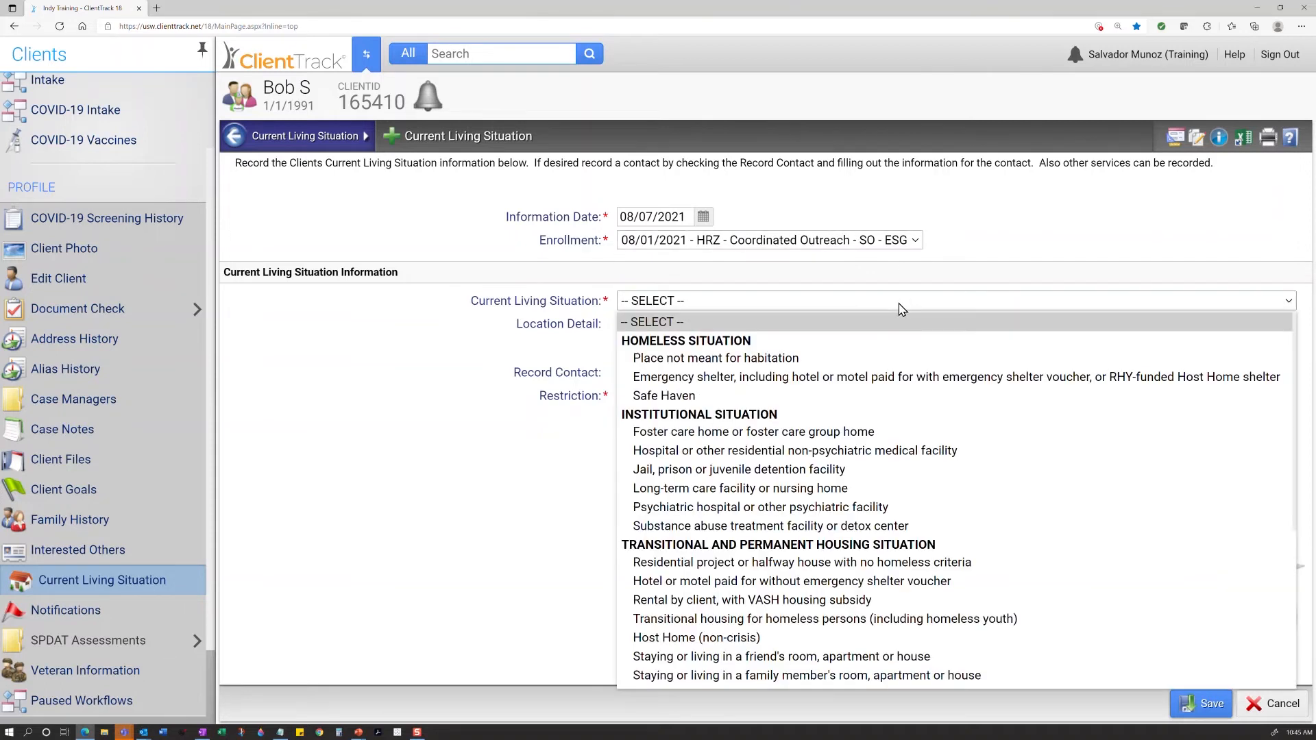
pyautogui.click(909, 359)
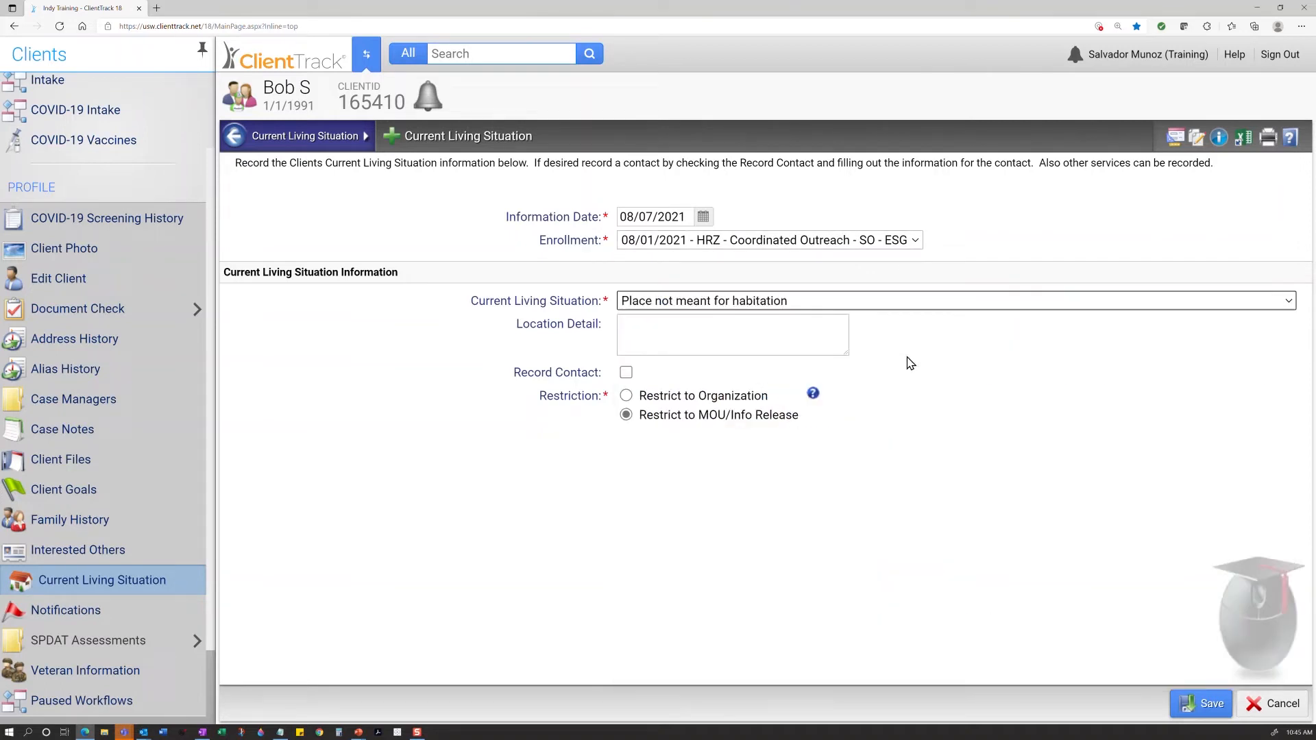
pyautogui.click(625, 374)
pyautogui.click(650, 435)
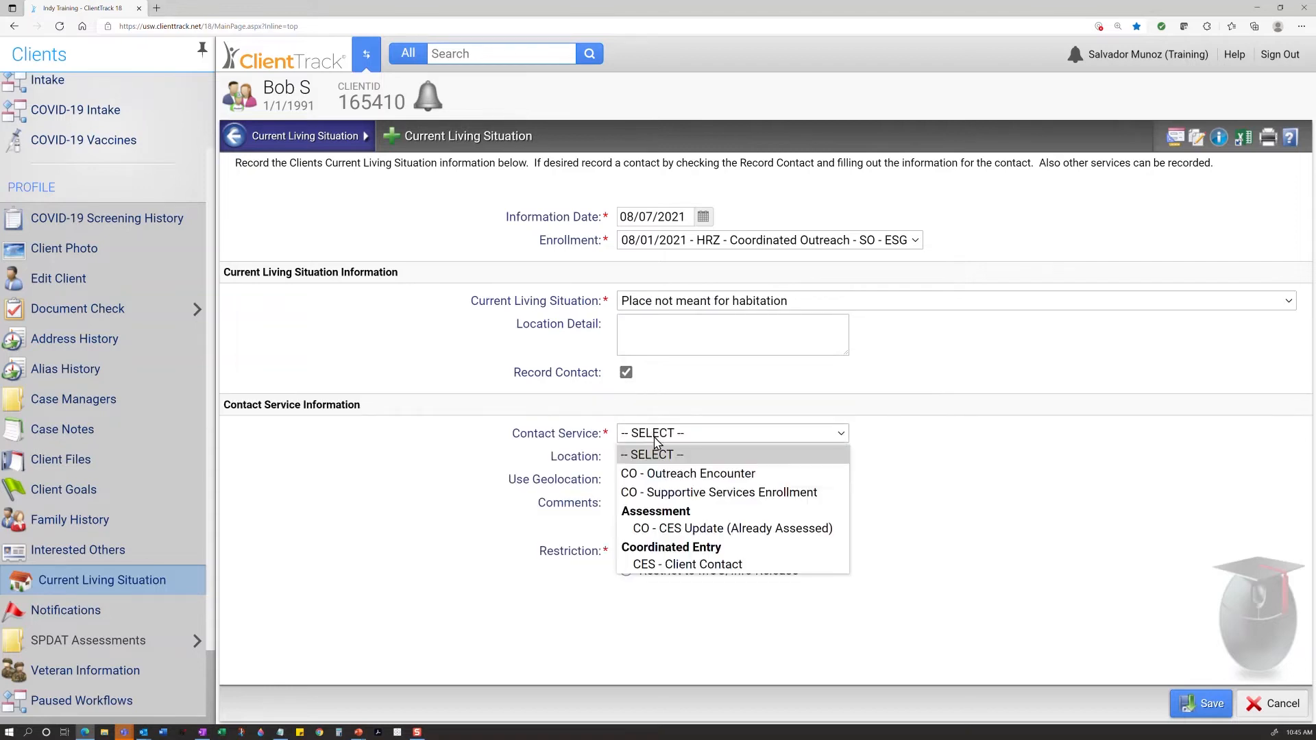
pyautogui.click(686, 474)
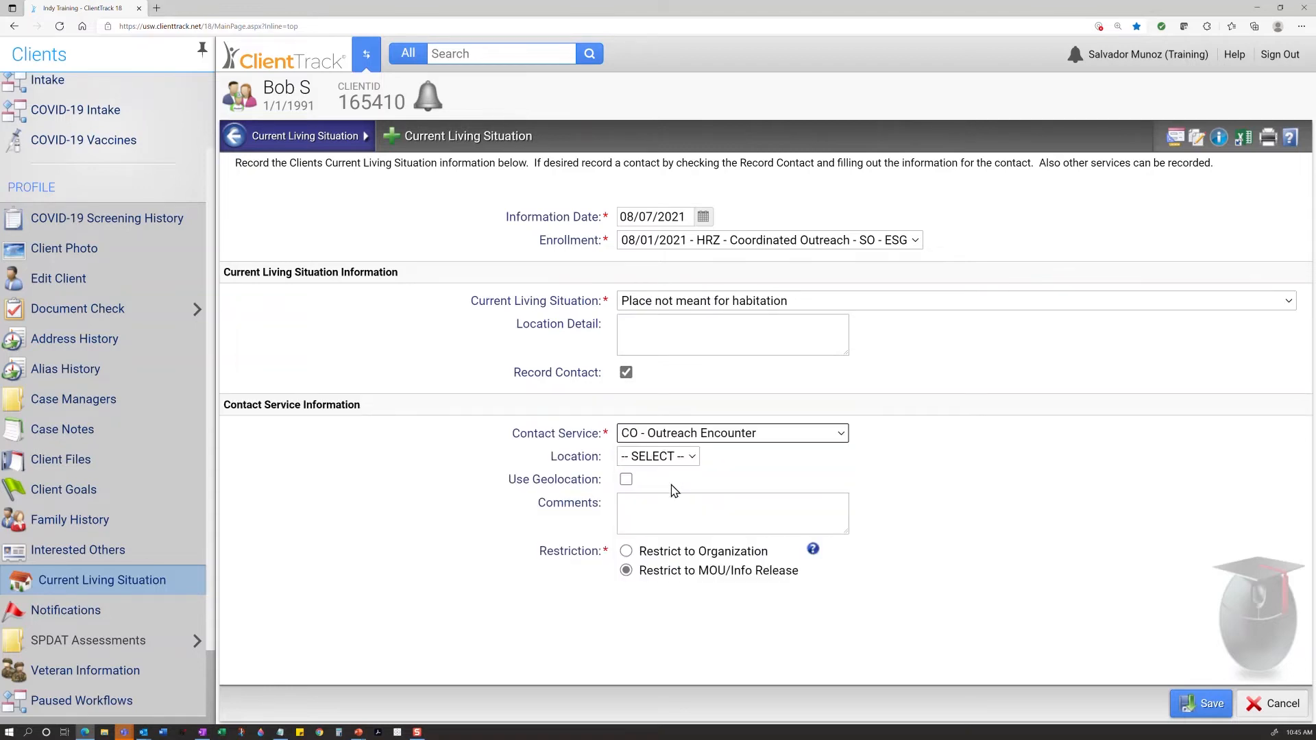
pyautogui.click(1192, 713)
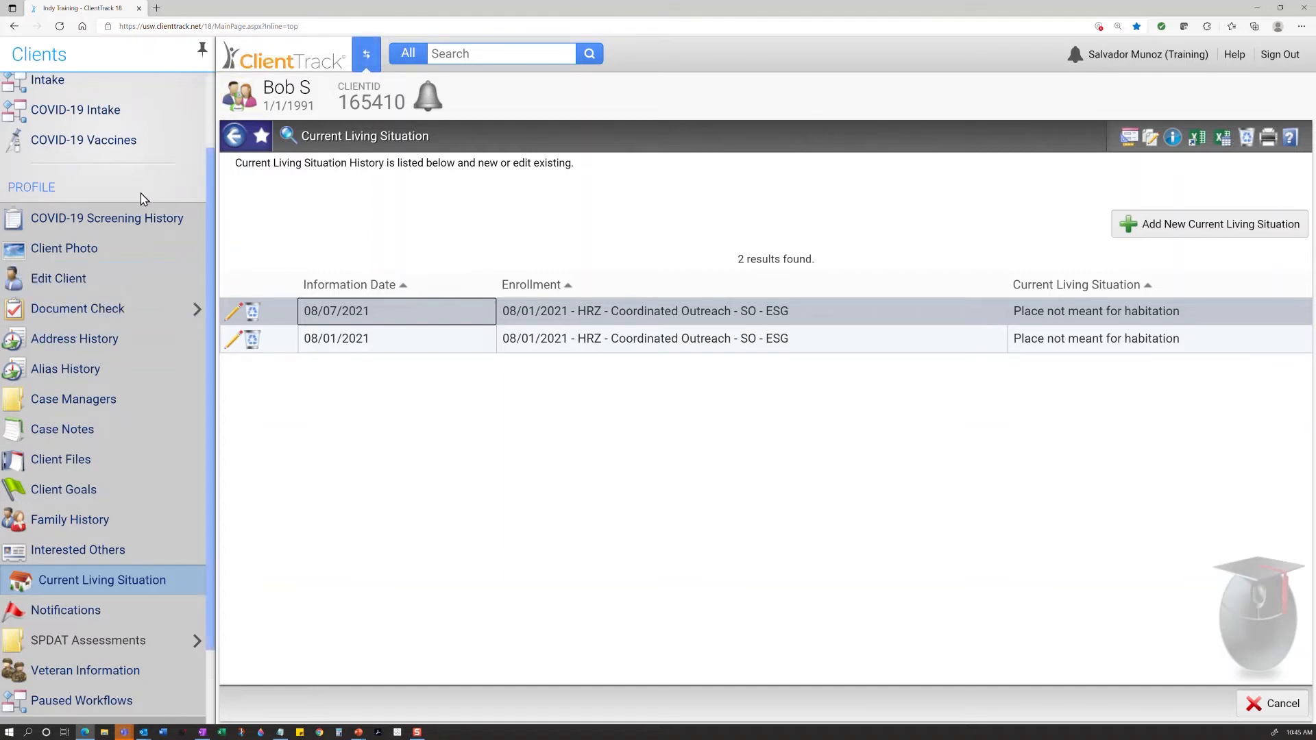
# Return to the client's dashboard and examine the actions available for the HRZ - Coordinated Outreach - SO - ESG enrollment.
pyautogui.scroll(1, 100, 118)
pyautogui.scroll(1, 101, 118)
pyautogui.click(109, 91)
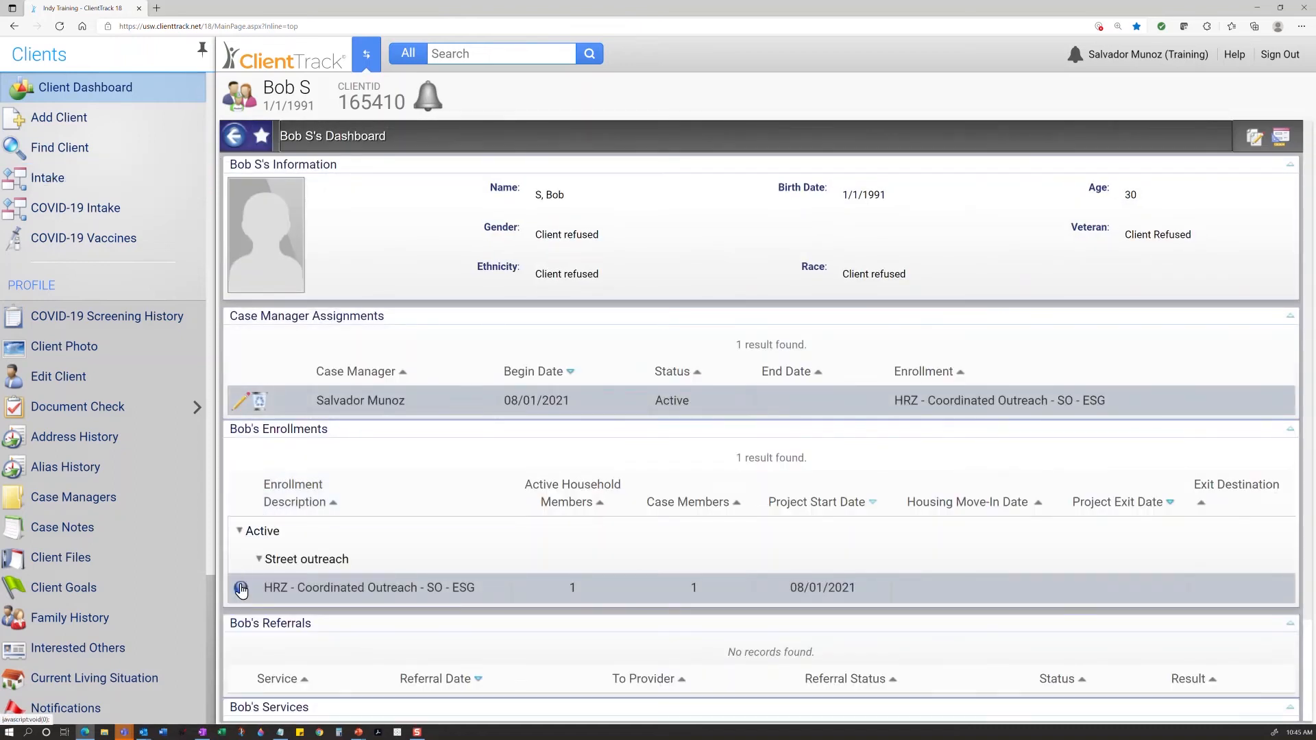
pyautogui.click(240, 591)
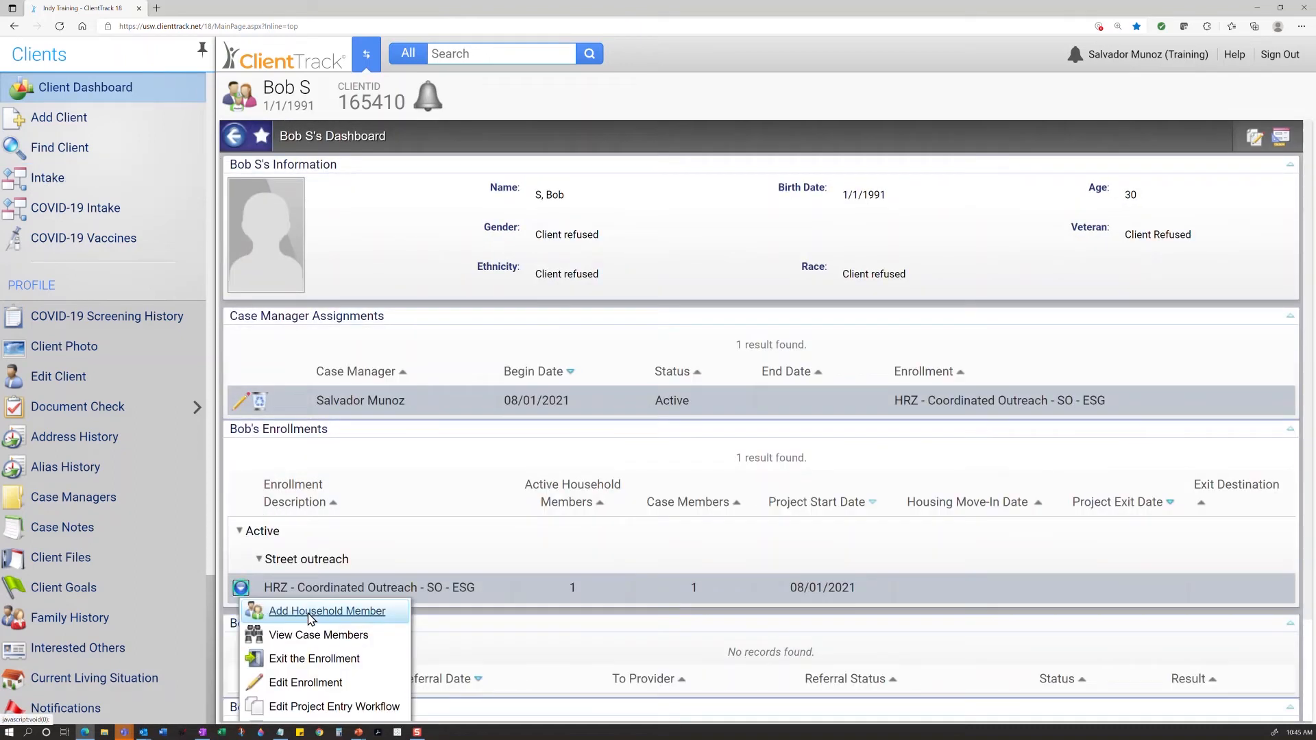
pyautogui.scroll(-1, 302, 609)
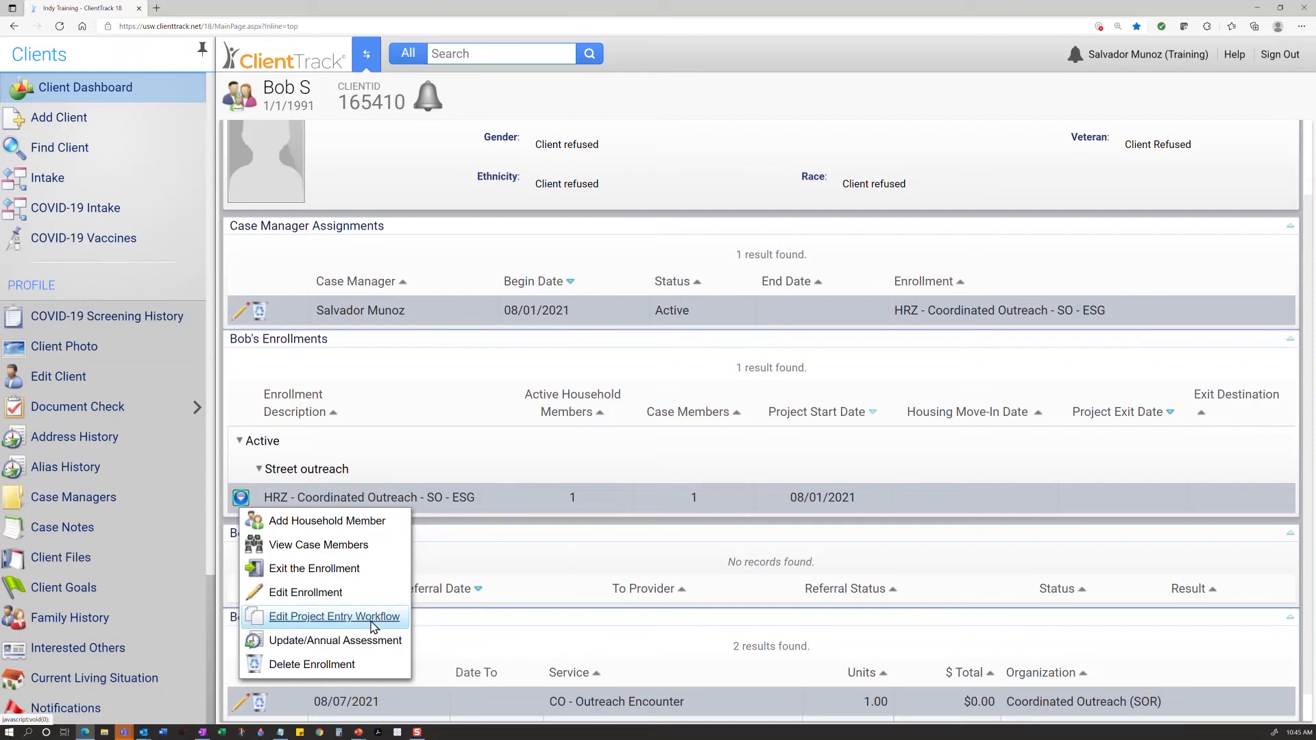
pyautogui.click(555, 464)
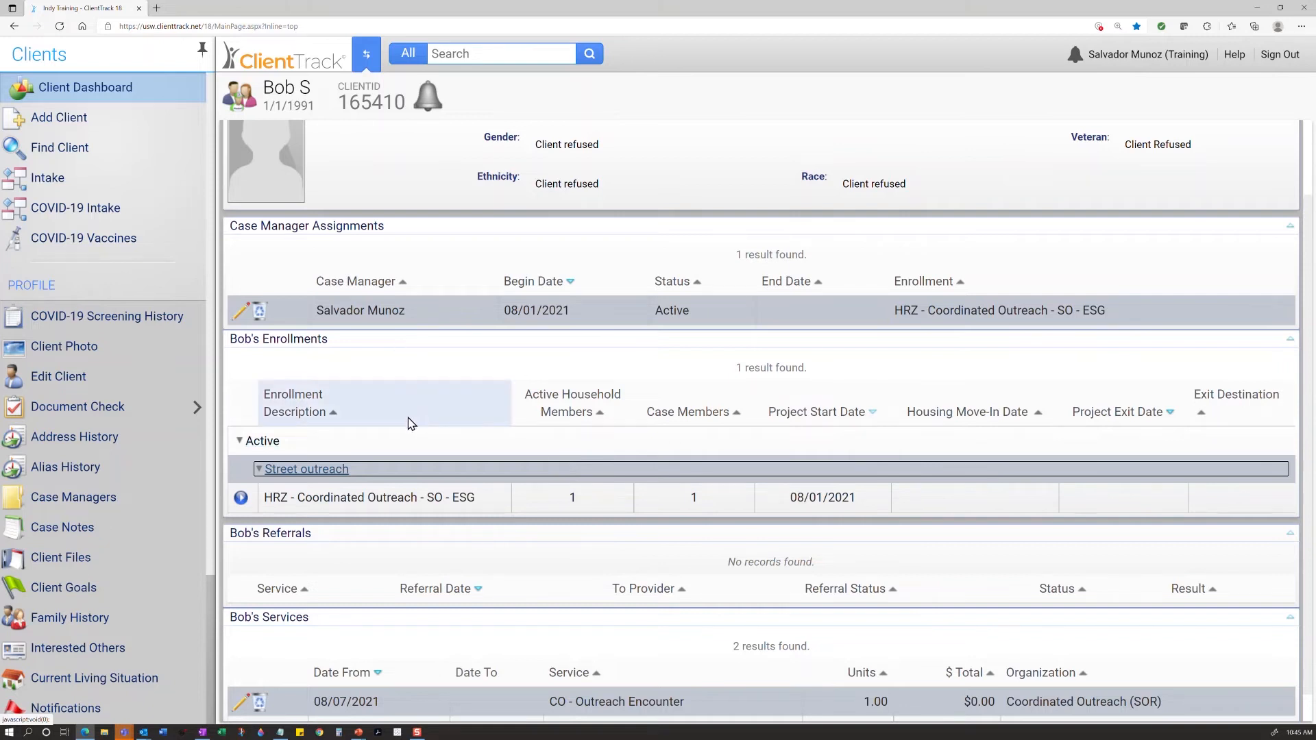
# Open the client's basic information for editing and replace the first and last name with the client's full name.
pyautogui.click(132, 389)
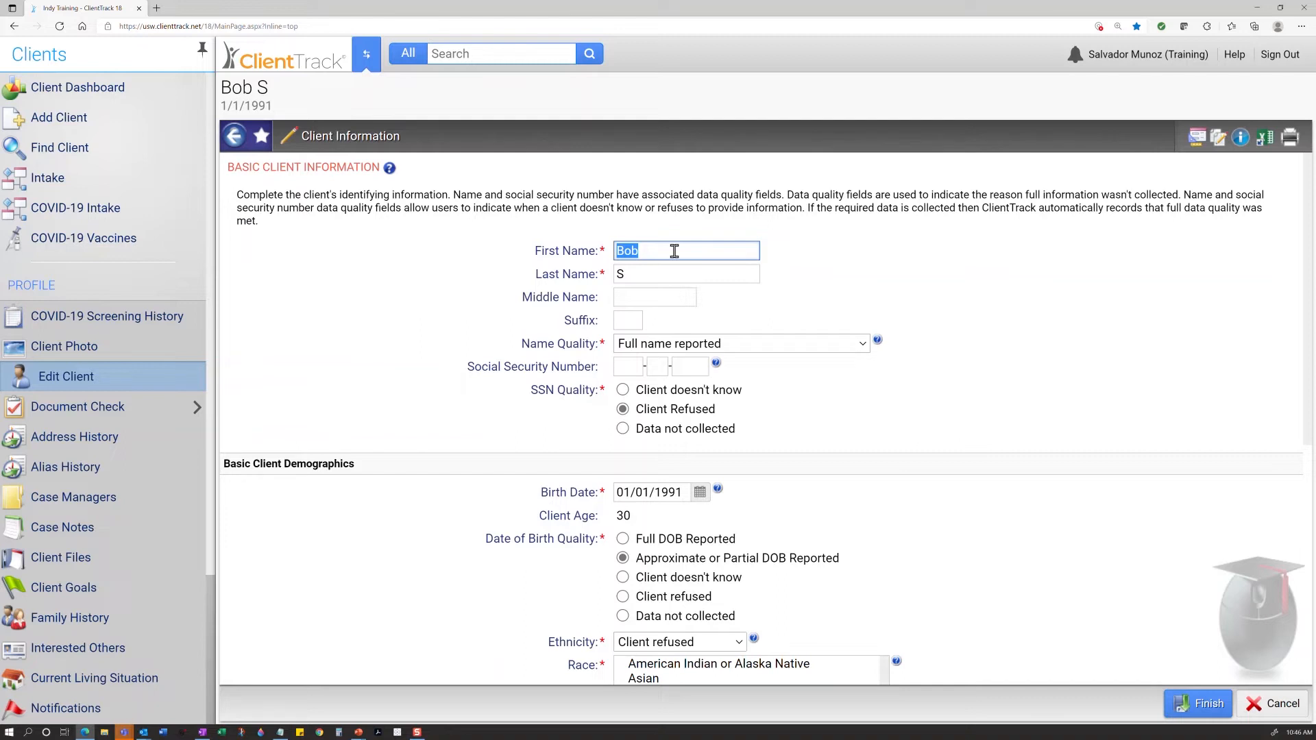
pyautogui.write('RObe')
pyautogui.press('BackSpace')
pyautogui.press('BackSpace')
pyautogui.press('BackSpace')
pyautogui.write('obert')
pyautogui.press('Tab')
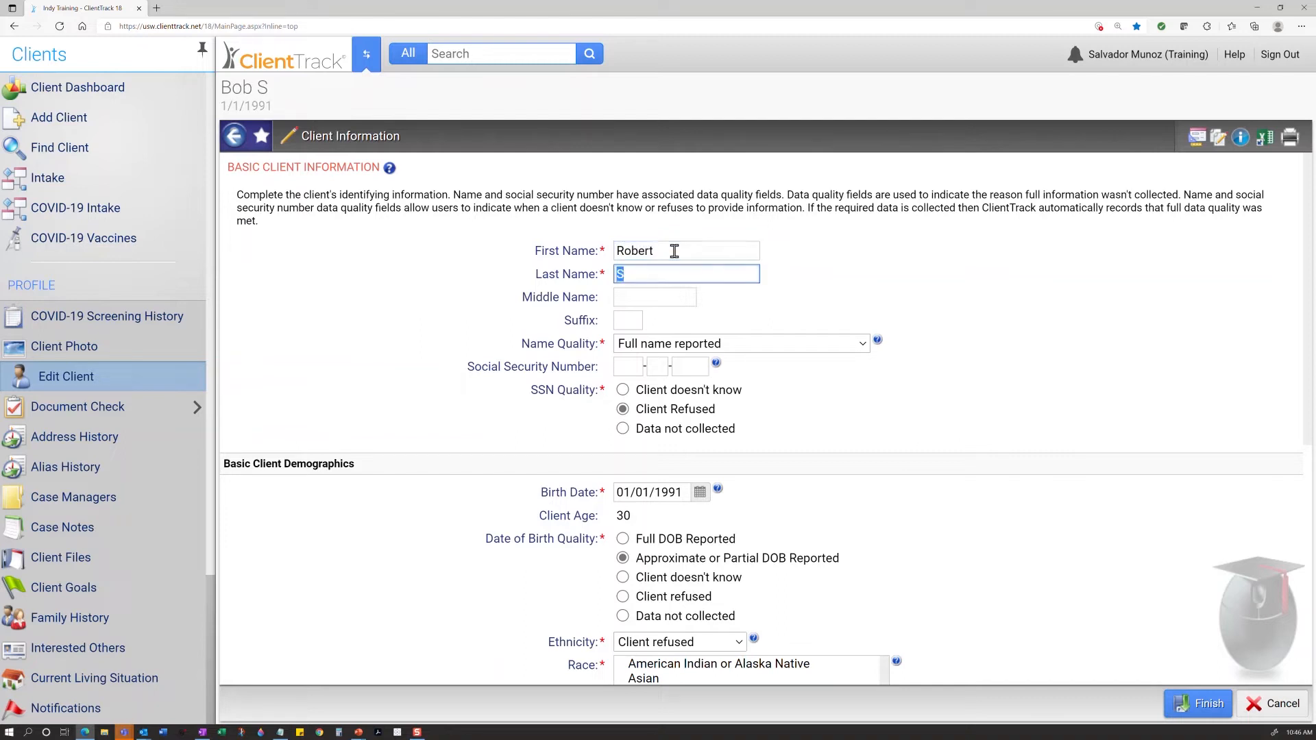
pyautogui.write('Smith')
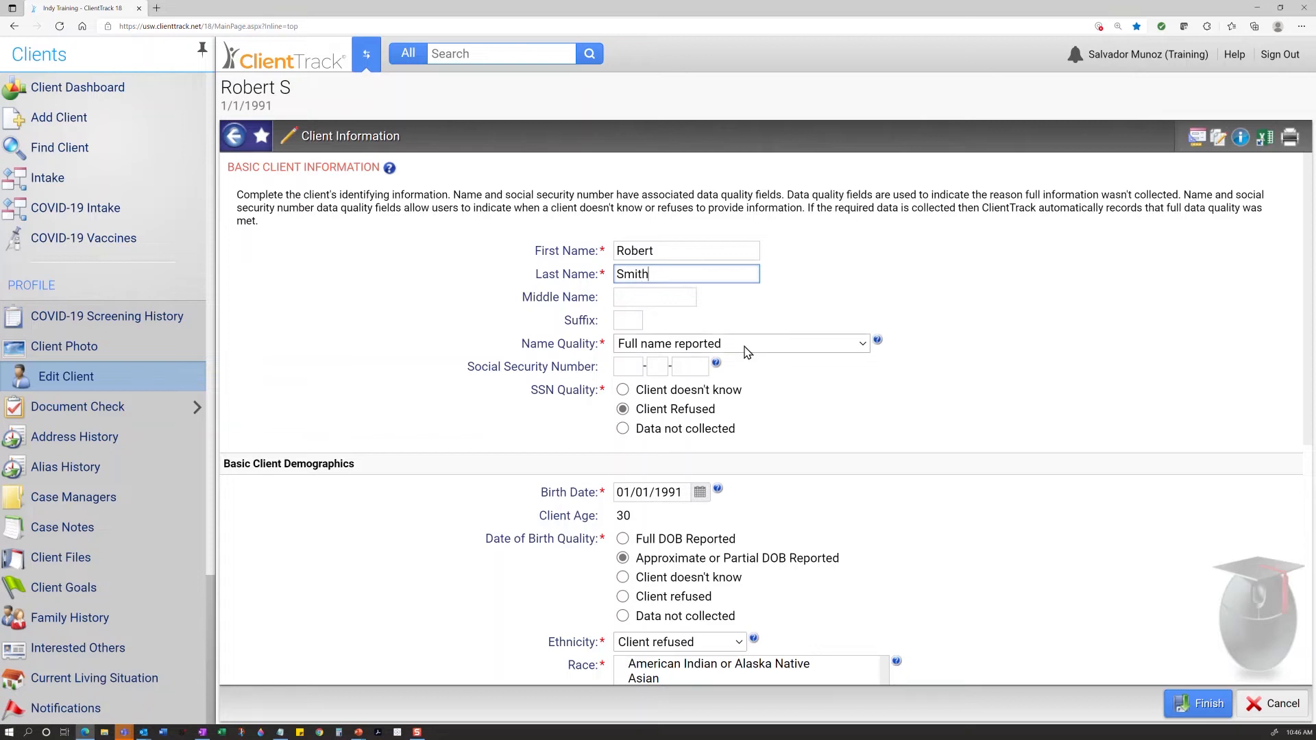
# Correct the month and day of the client's birth date and set the date of birth quality to Full DOB Reported.
pyautogui.scroll(-3, 727, 342)
pyautogui.scroll(3, 739, 362)
pyautogui.scroll(-2, 773, 414)
pyautogui.click(628, 412)
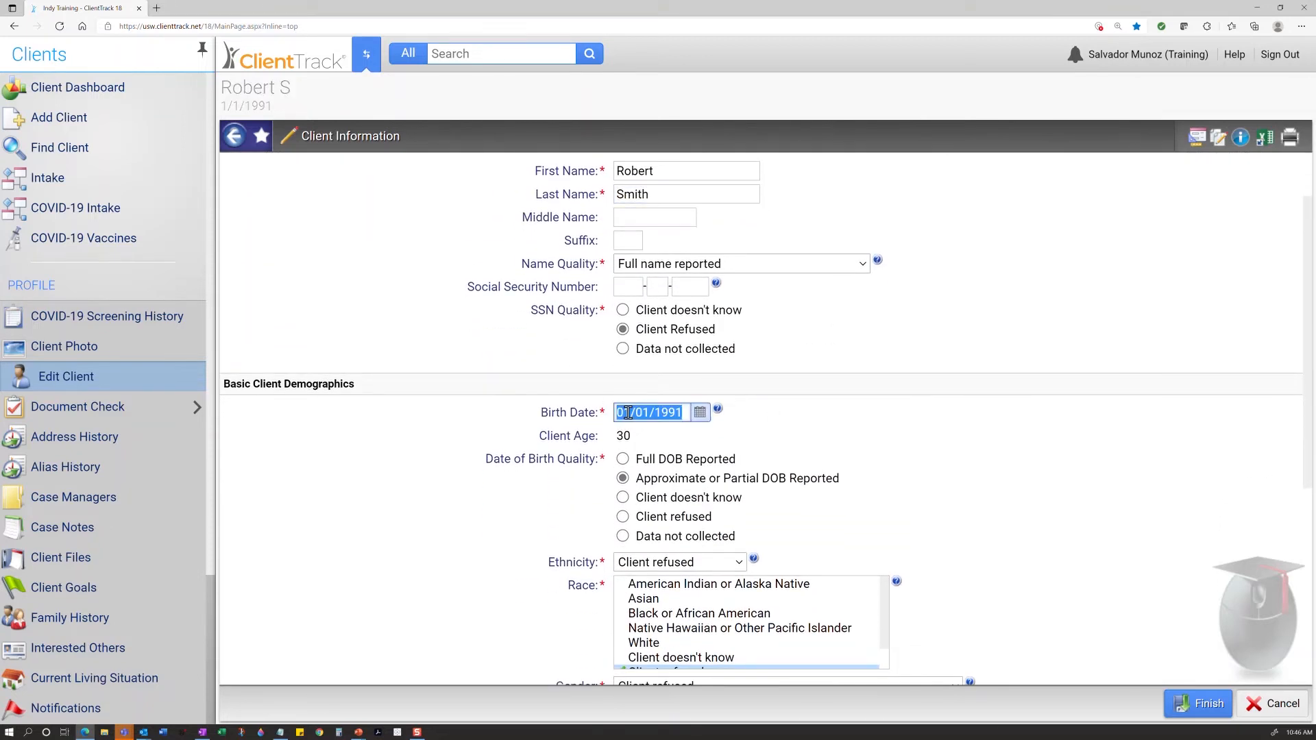
pyautogui.moveTo(650, 413); pyautogui.dragTo(598, 410)
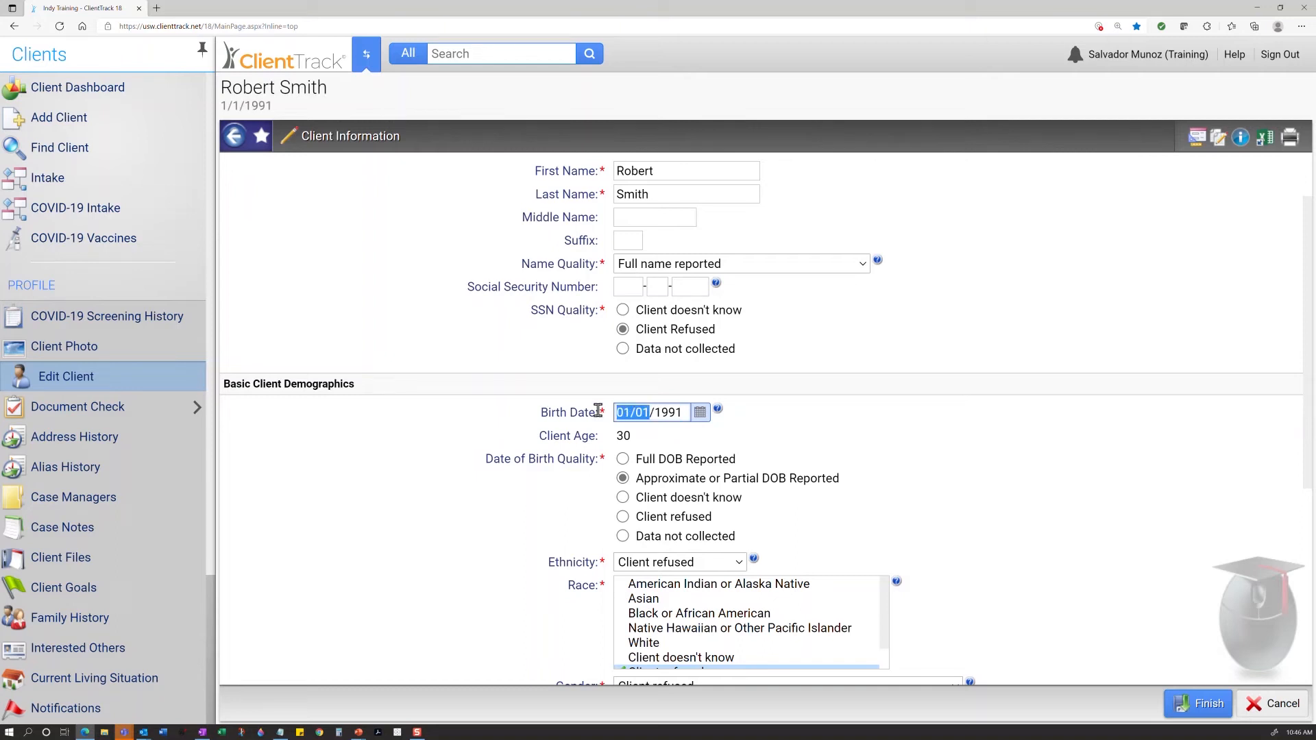
pyautogui.write('05/02')
pyautogui.moveTo(493, 459); pyautogui.dragTo(587, 460)
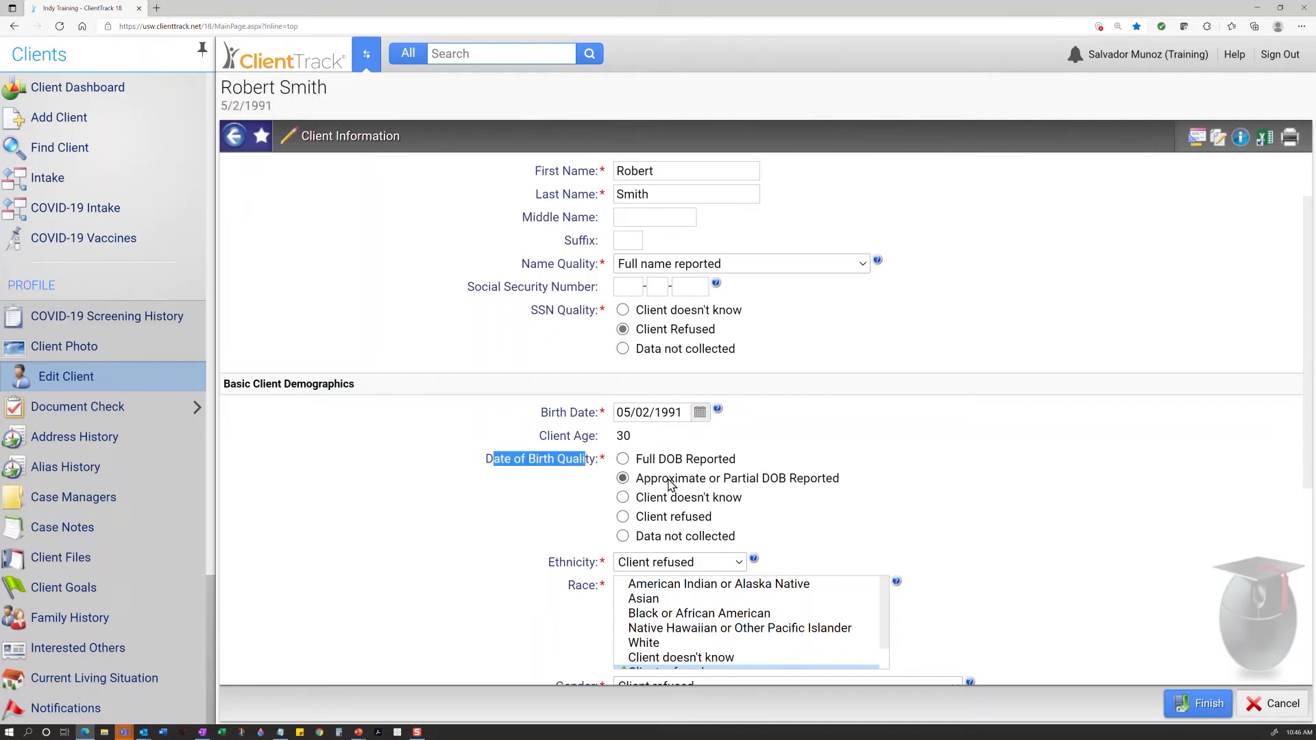
pyautogui.click(677, 458)
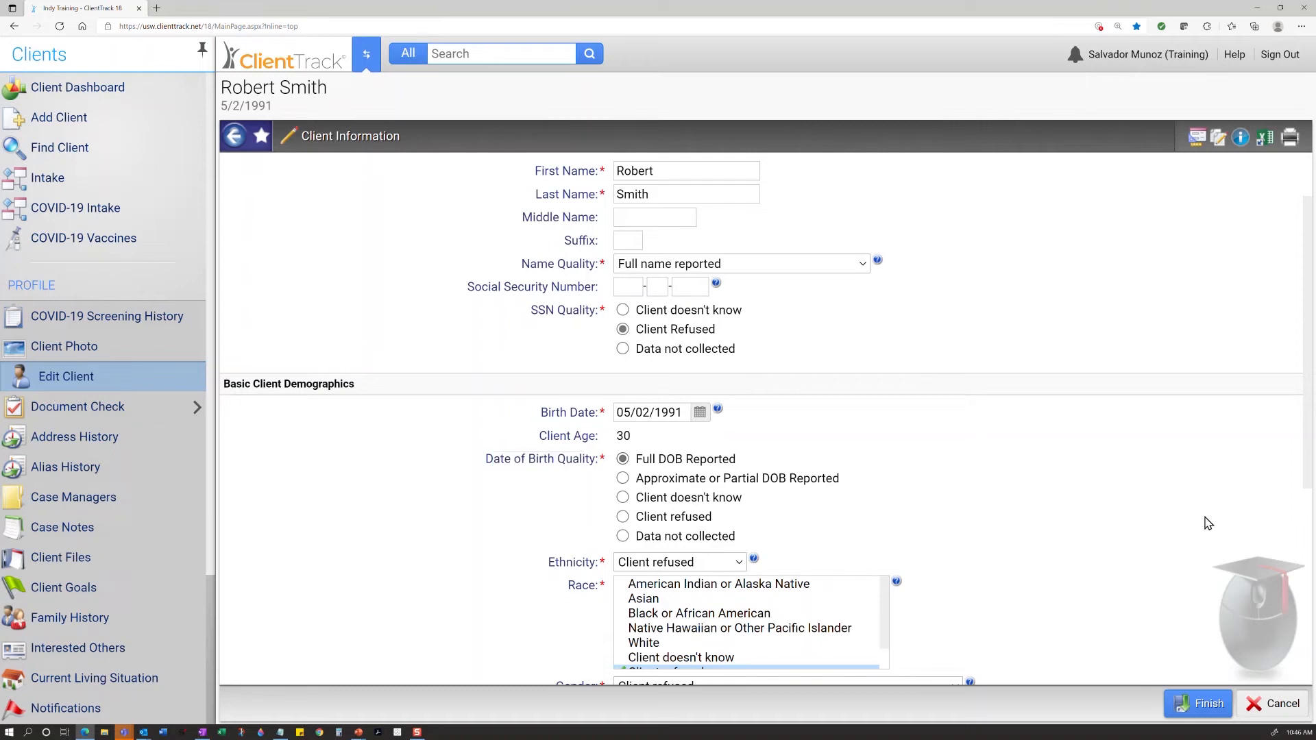
# Set the client's ethnicity to Non-Hispanic/Latino and replace the race selection with White.
pyautogui.scroll(-3, 1117, 487)
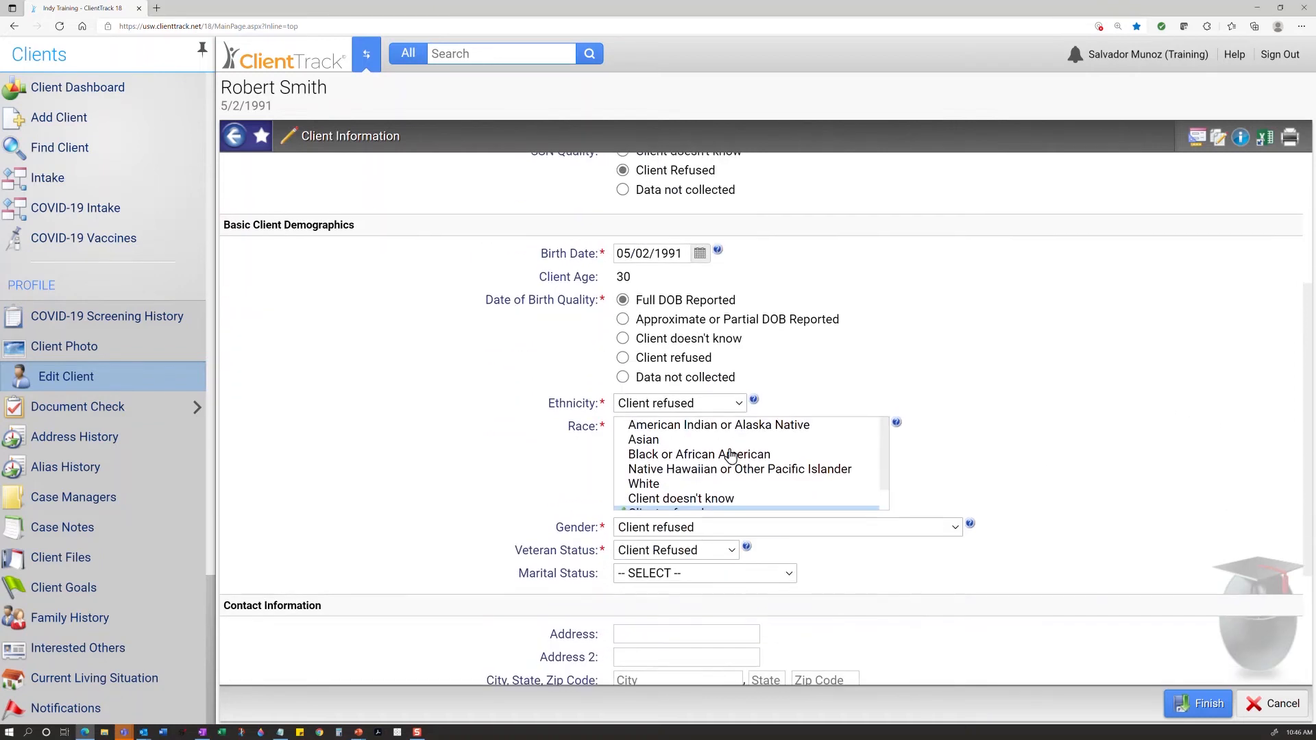
pyautogui.click(699, 404)
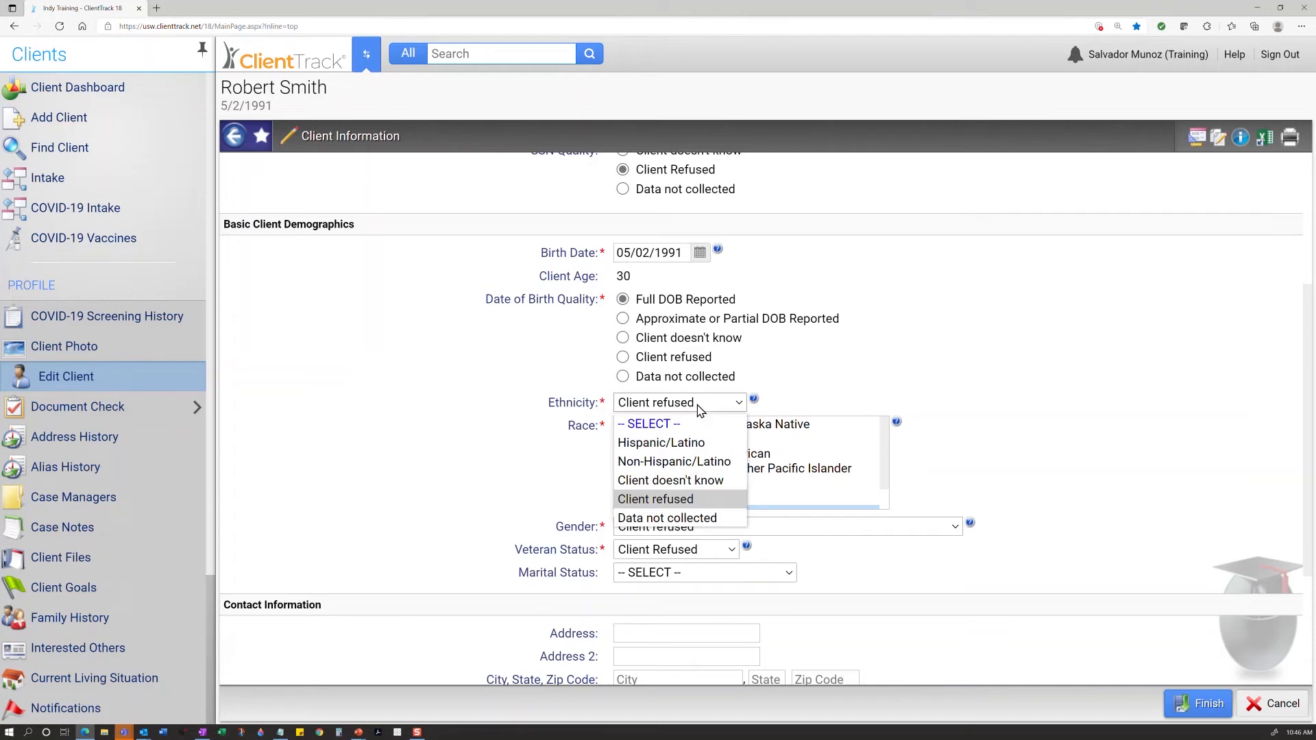
pyautogui.click(706, 463)
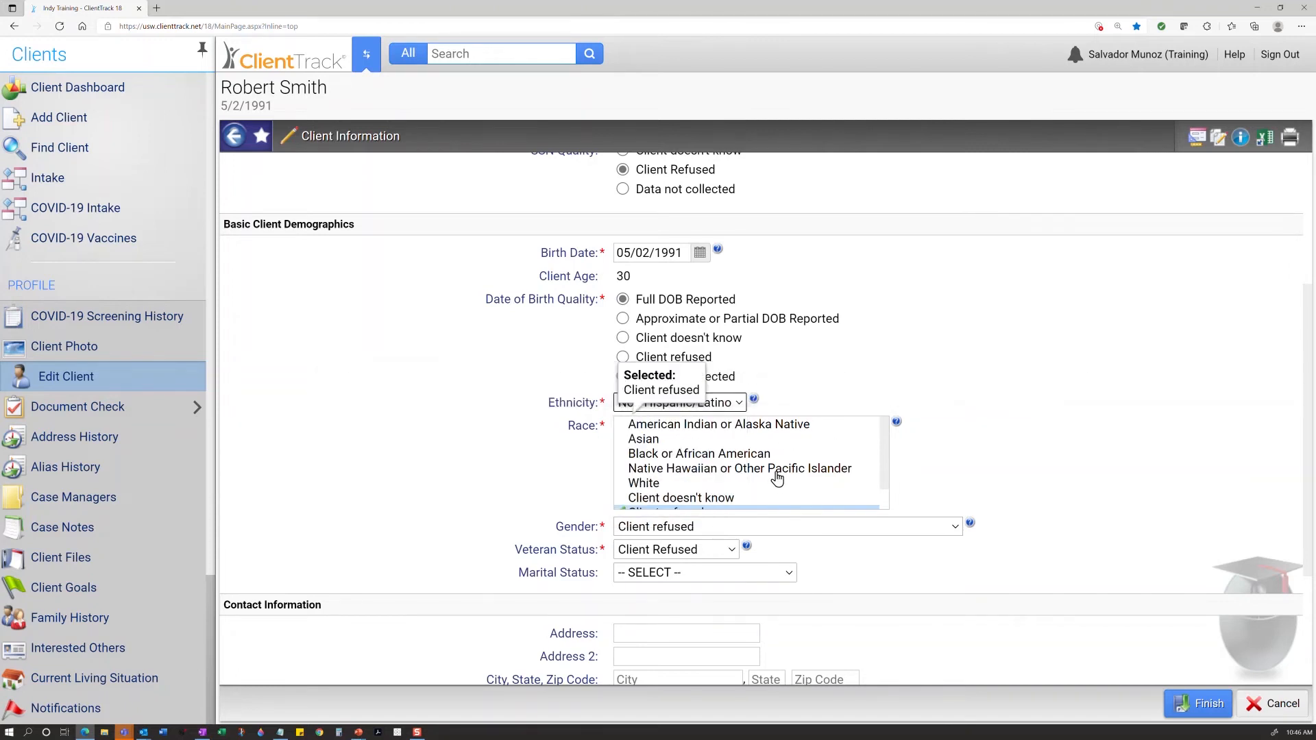
pyautogui.scroll(-1, 763, 477)
pyautogui.click(732, 502)
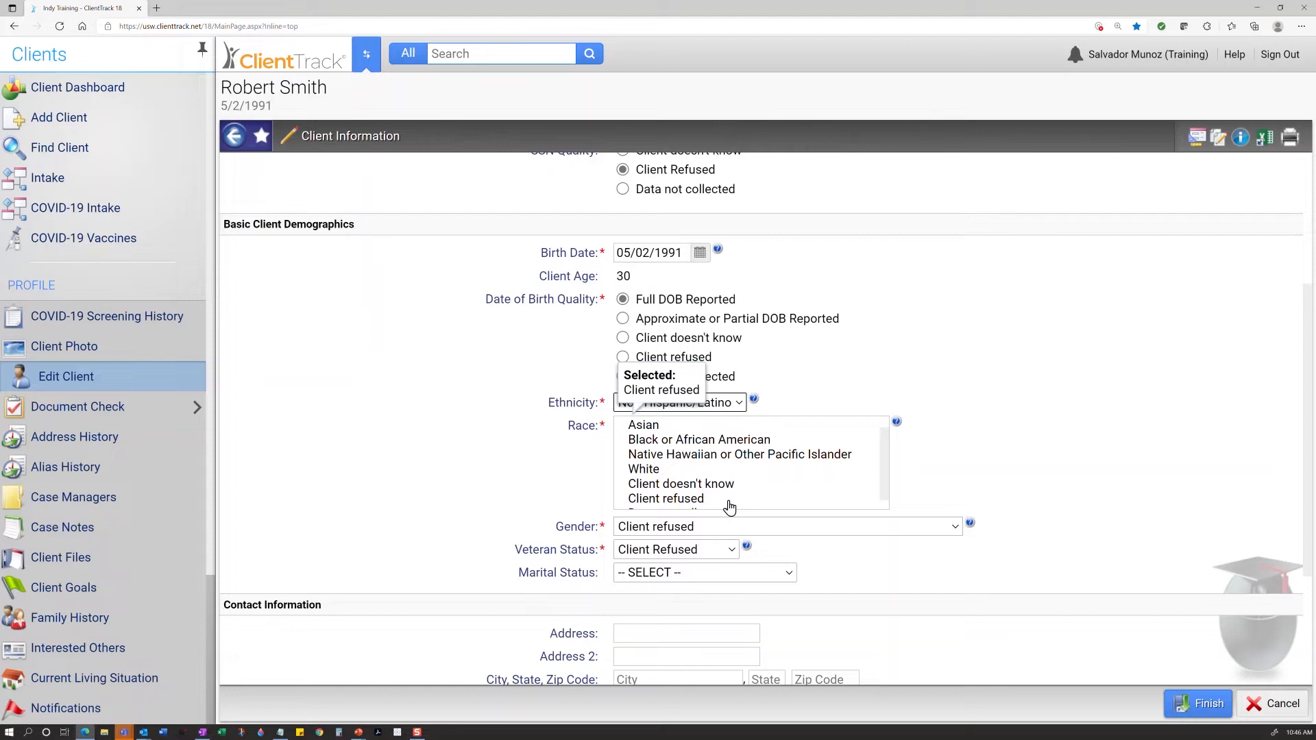
pyautogui.click(674, 471)
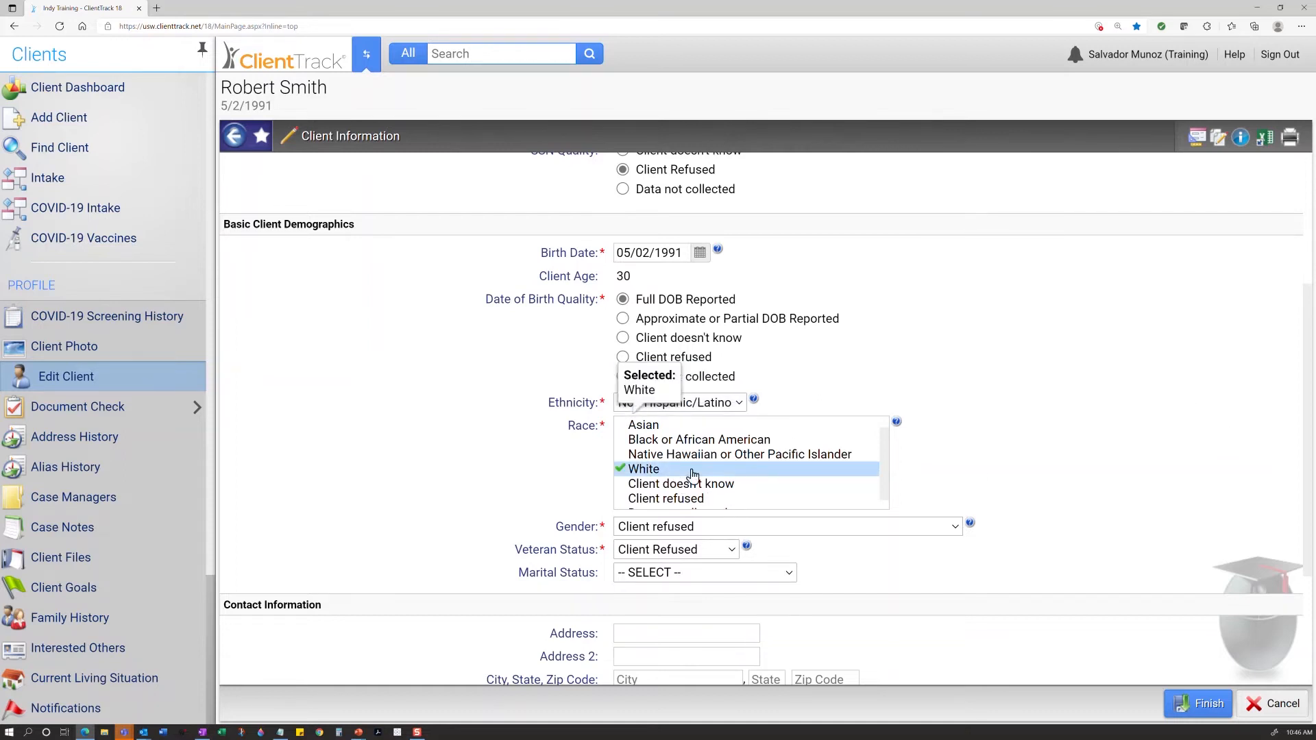
# Set the client's gender to Male and save the updated client information.
pyautogui.scroll(-1, 713, 518)
pyautogui.scroll(-2, 713, 518)
pyautogui.click(738, 370)
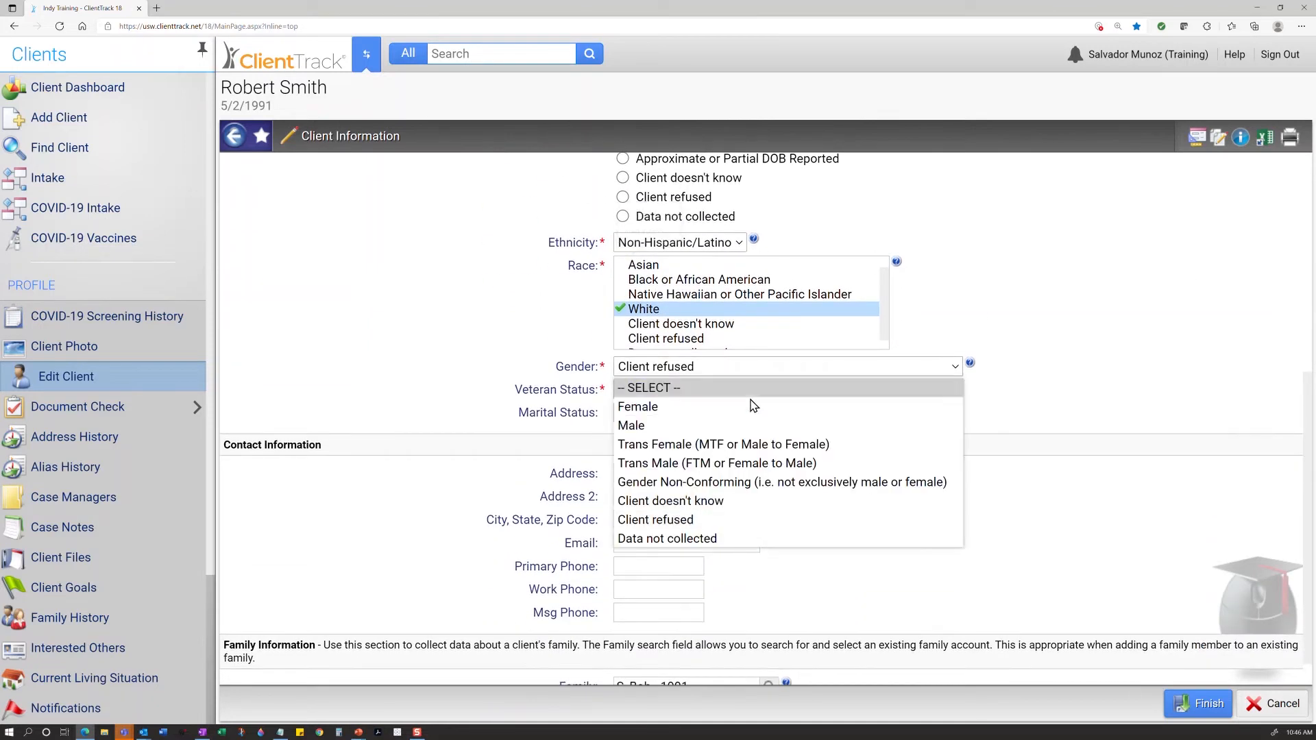
pyautogui.click(764, 431)
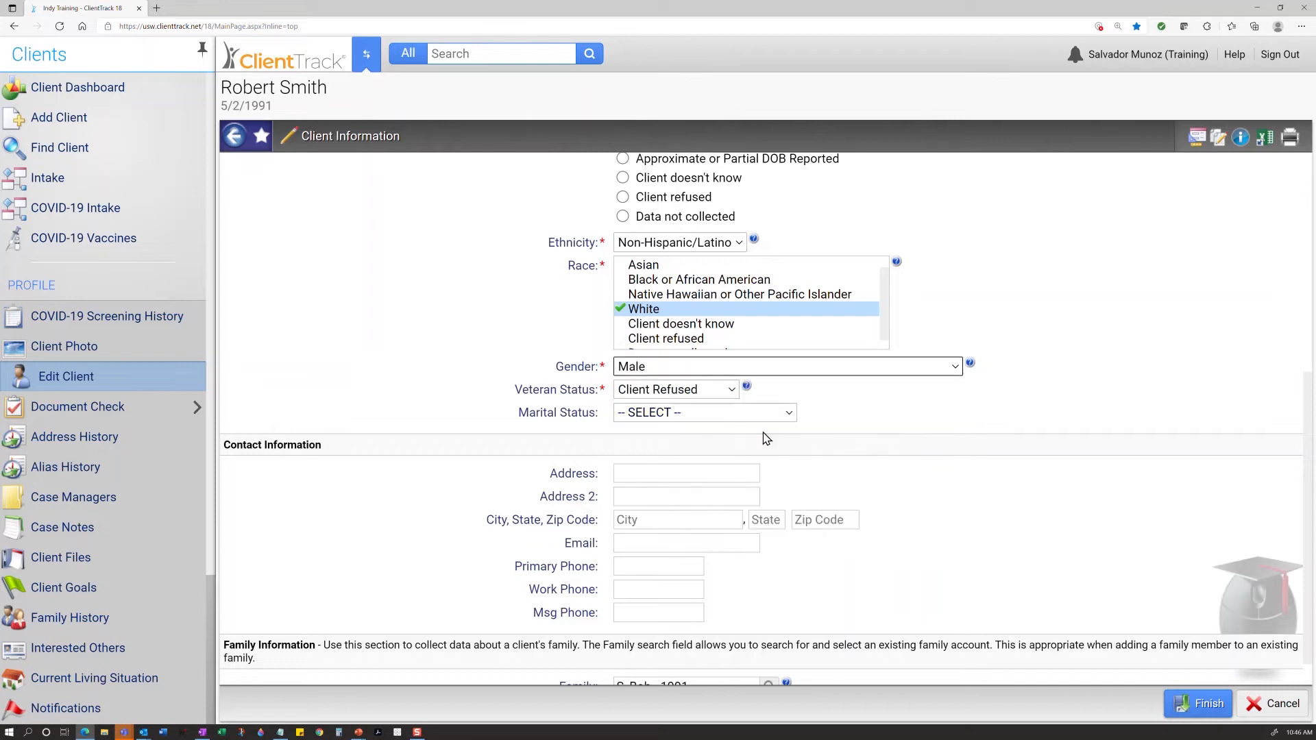
pyautogui.click(662, 391)
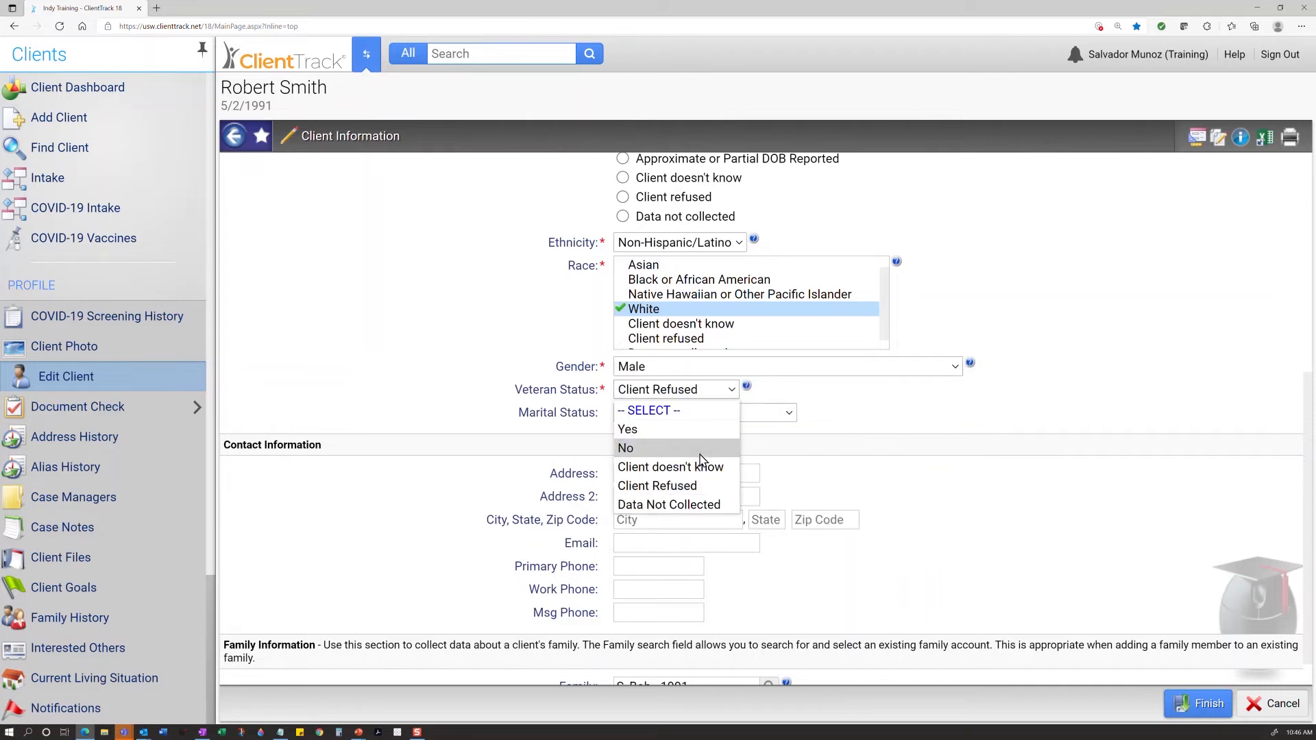
pyautogui.click(961, 457)
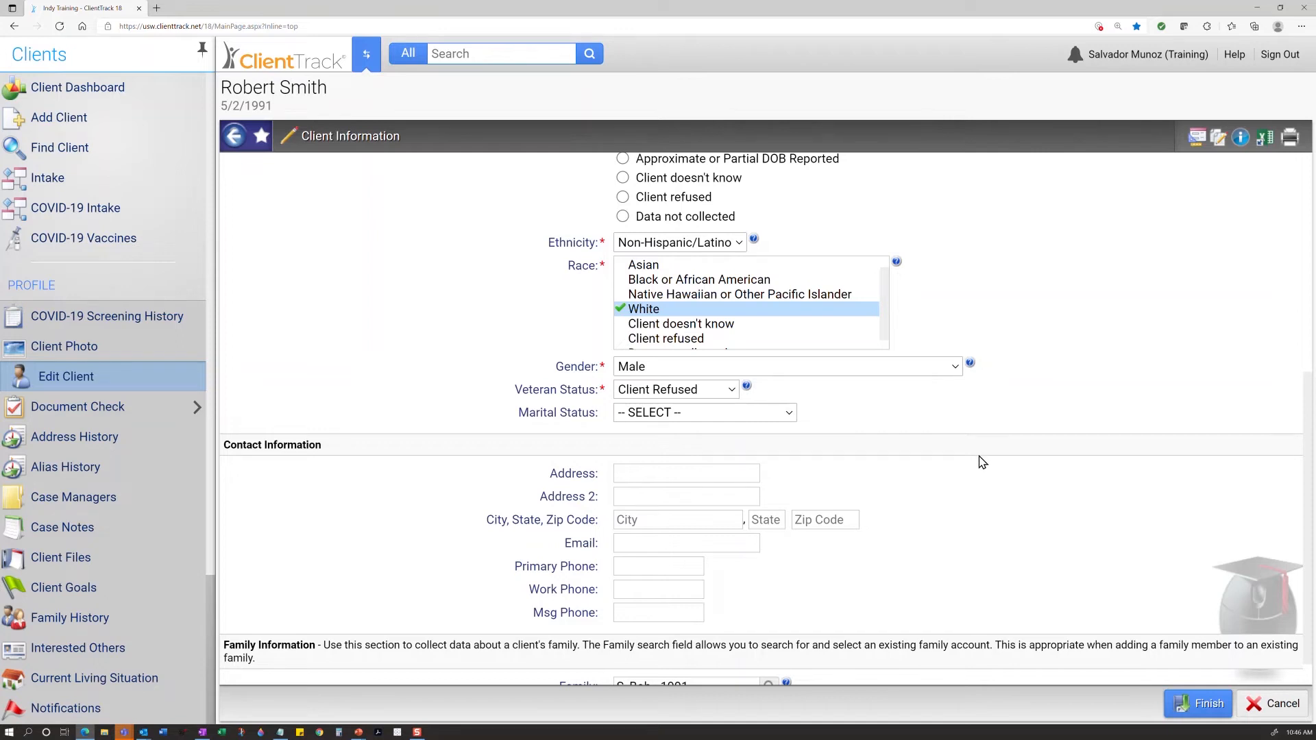
pyautogui.click(1207, 701)
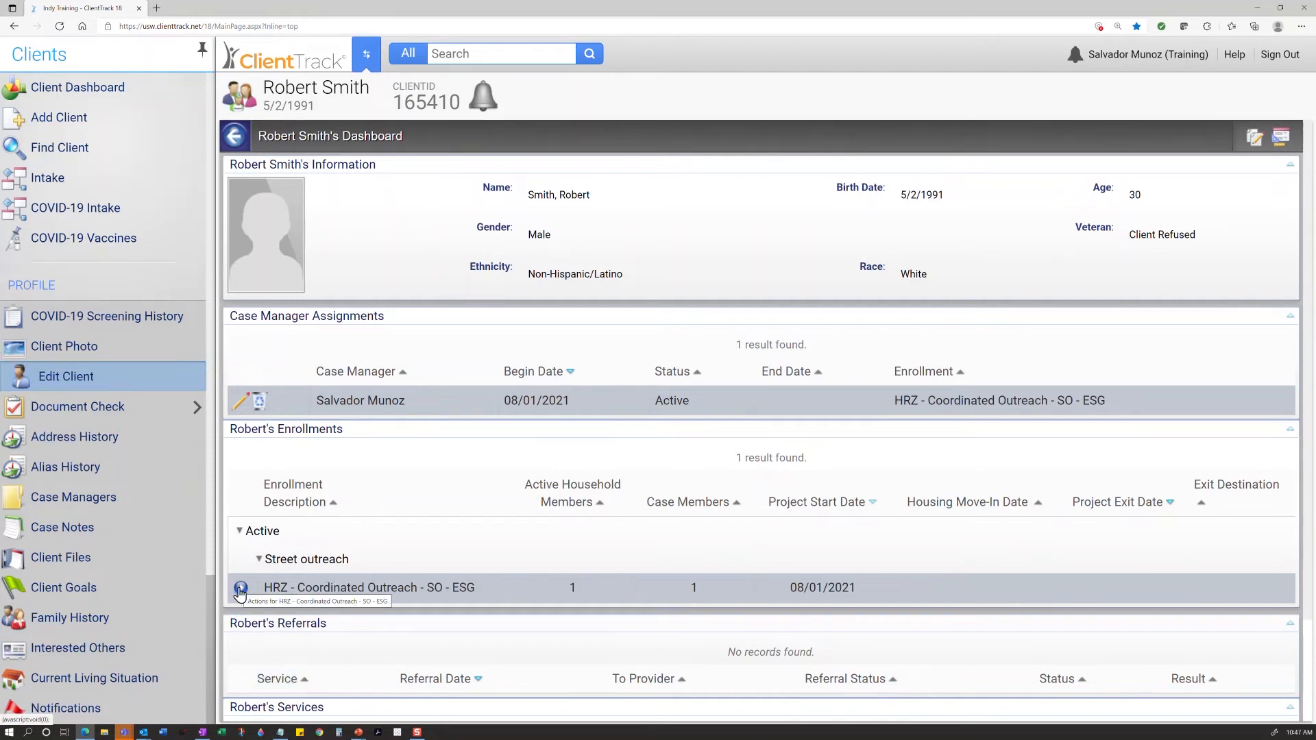
# Open the project entry workflow of the HRZ - Coordinated Outreach - SO - ESG enrollment for editing.
pyautogui.scroll(-2, 363, 494)
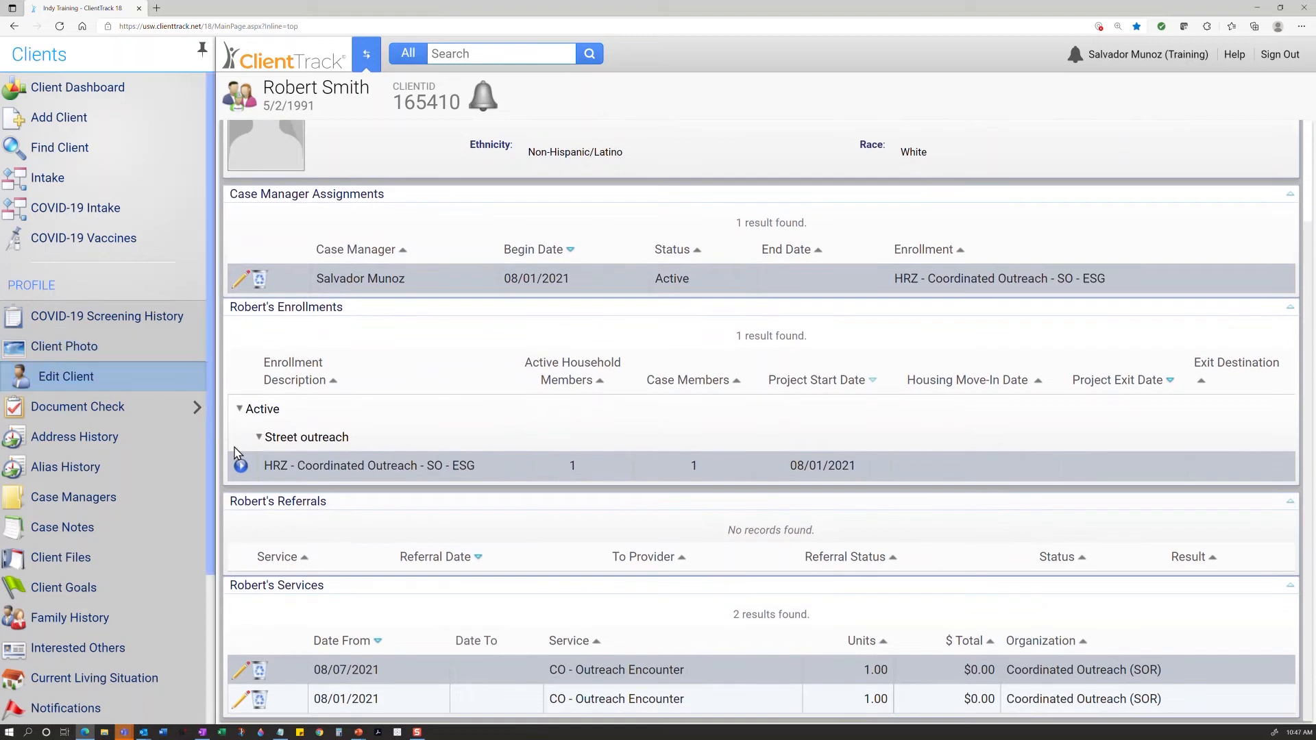
pyautogui.click(241, 470)
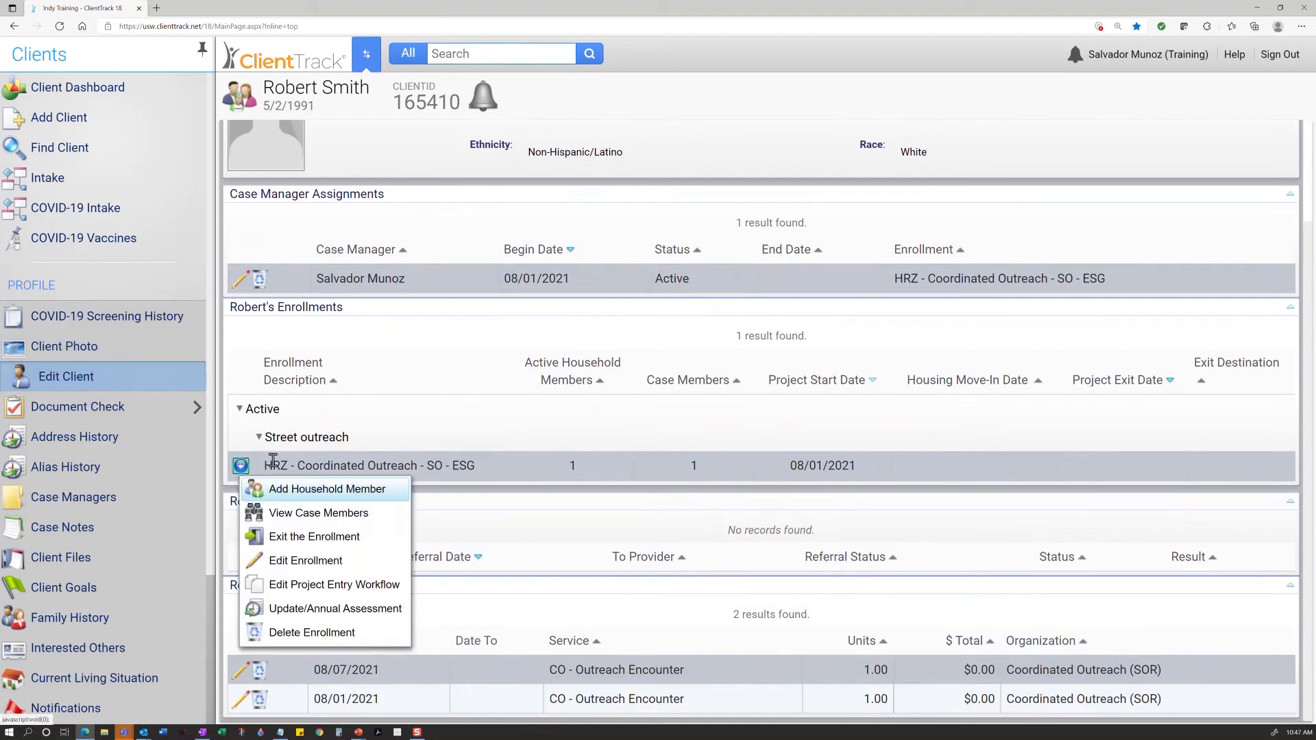
pyautogui.click(390, 587)
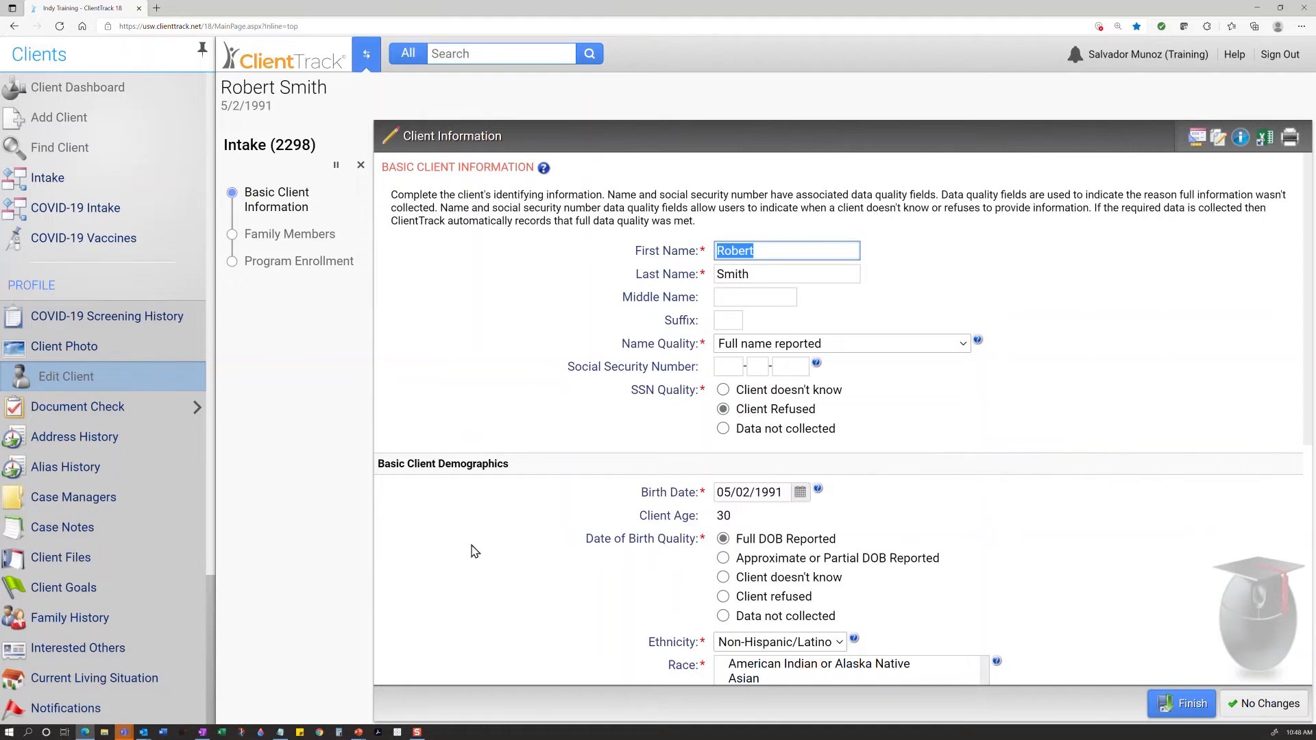
# Set the veteran status to No and complete the Basic Client Information and Family Members stages of the intake workflow.
pyautogui.moveTo(818, 488)
pyautogui.scroll(-2, 823, 425)
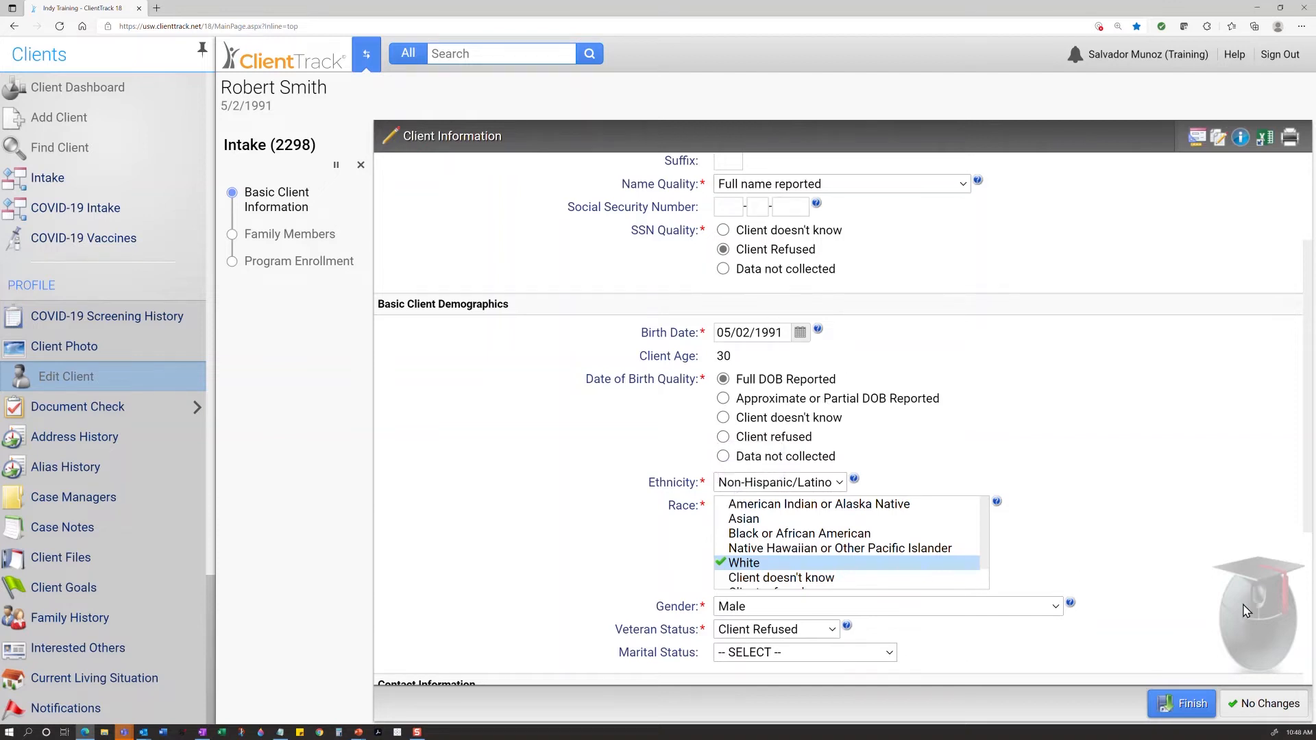
pyautogui.scroll(-4, 1116, 462)
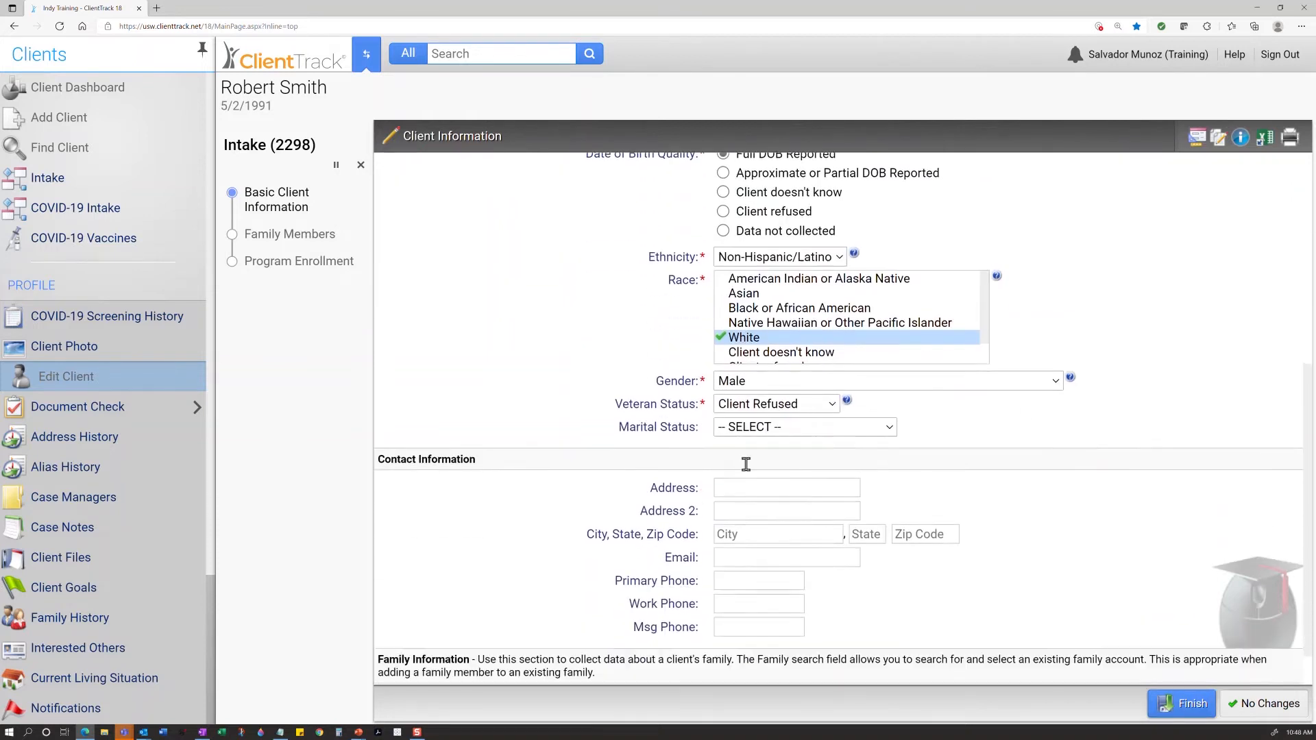
pyautogui.click(778, 391)
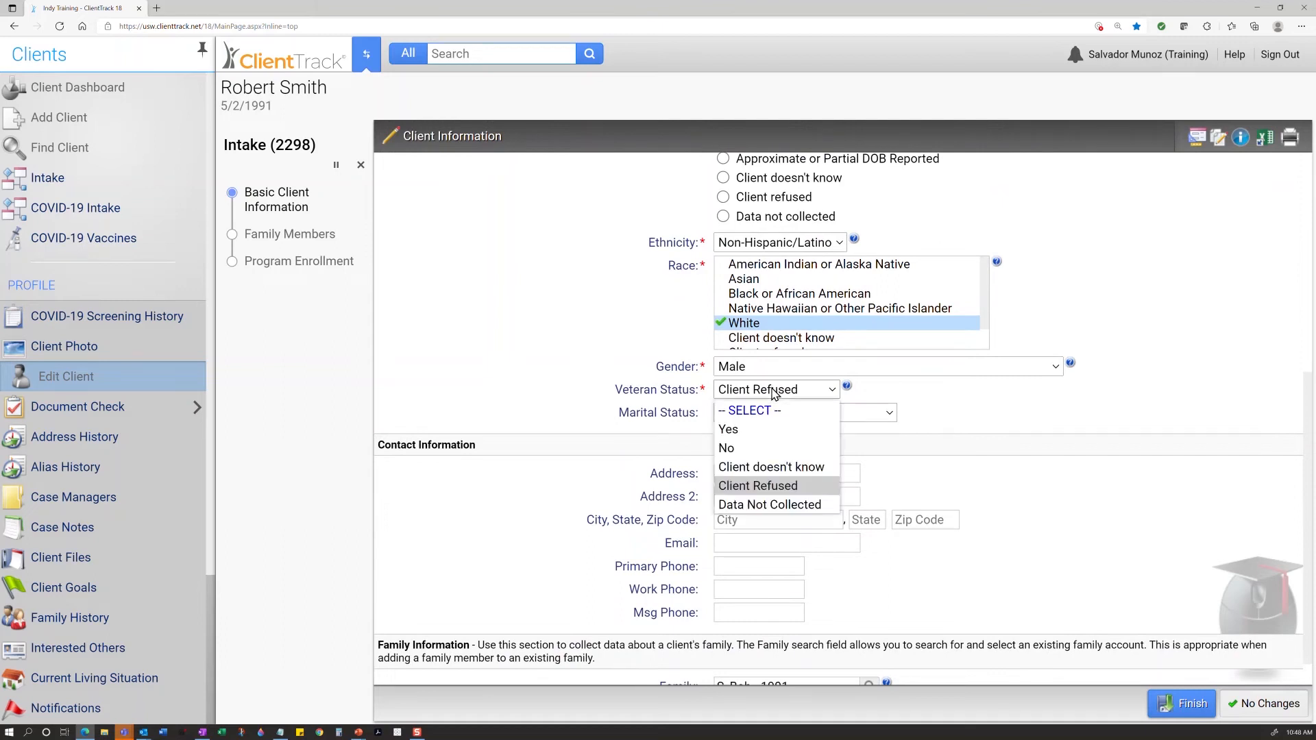
pyautogui.click(782, 449)
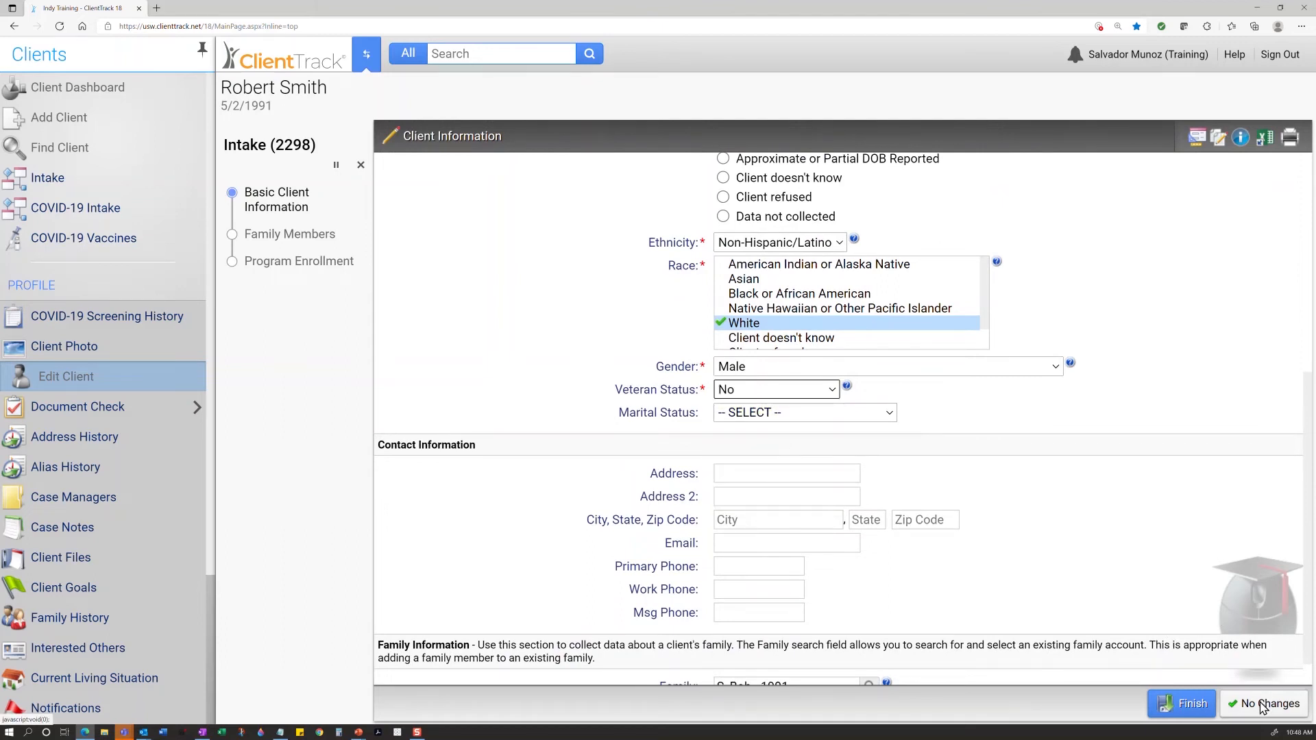
pyautogui.click(1190, 704)
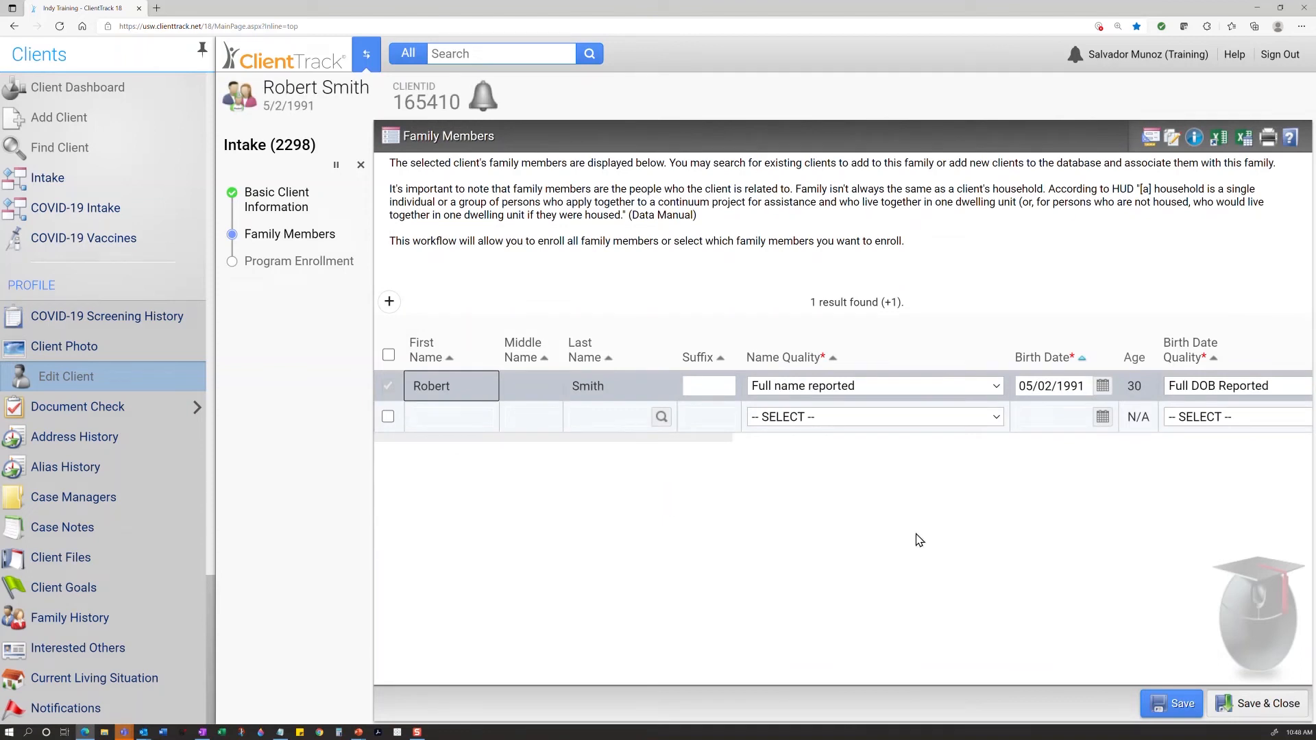
pyautogui.click(1249, 706)
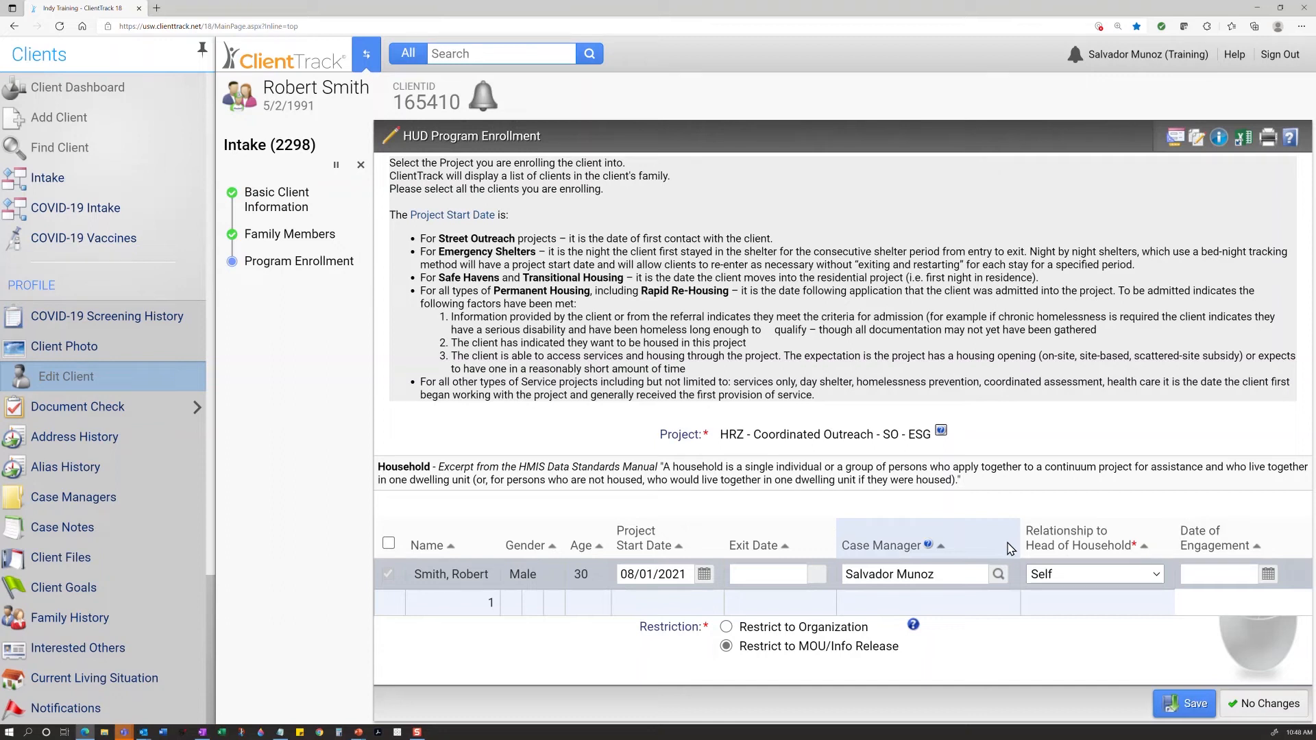
# Set the client's date of engagement to 08/10/2021 and save the HUD program enrollment.
pyautogui.click(1225, 578)
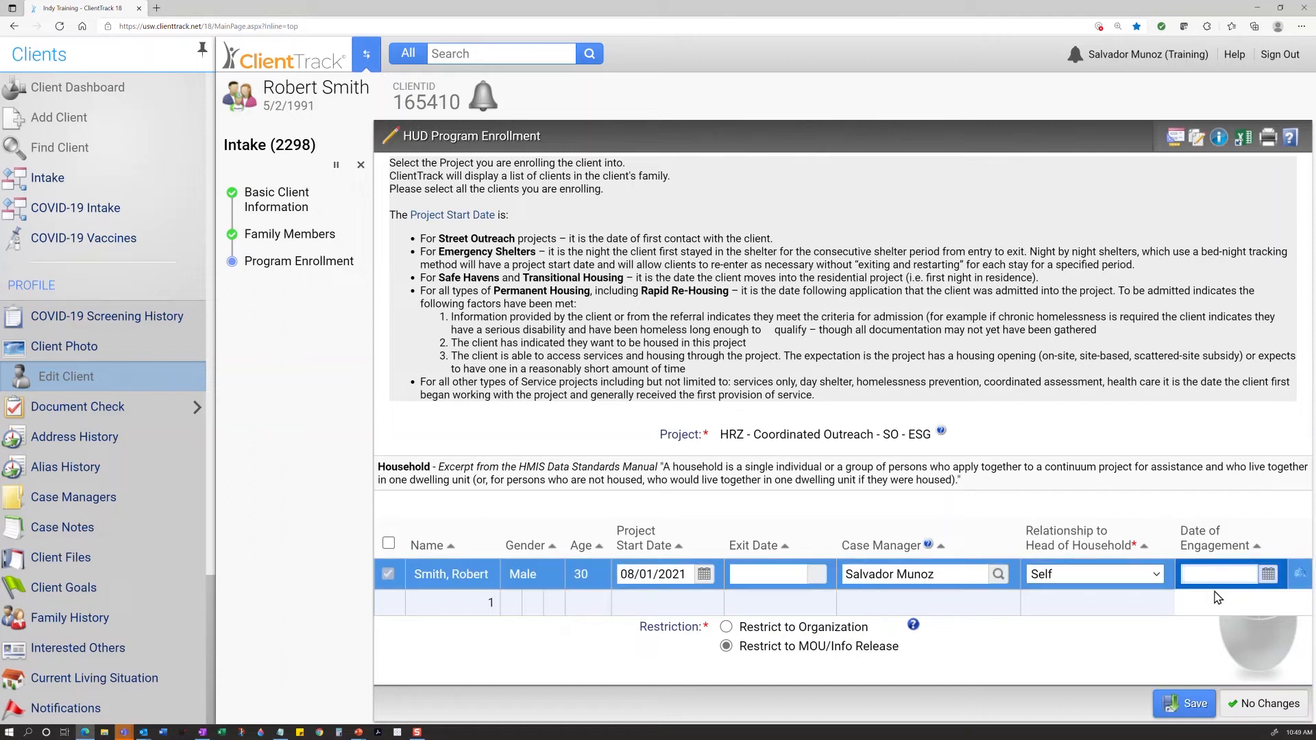
pyautogui.write('08/10/2021')
pyautogui.click(1193, 708)
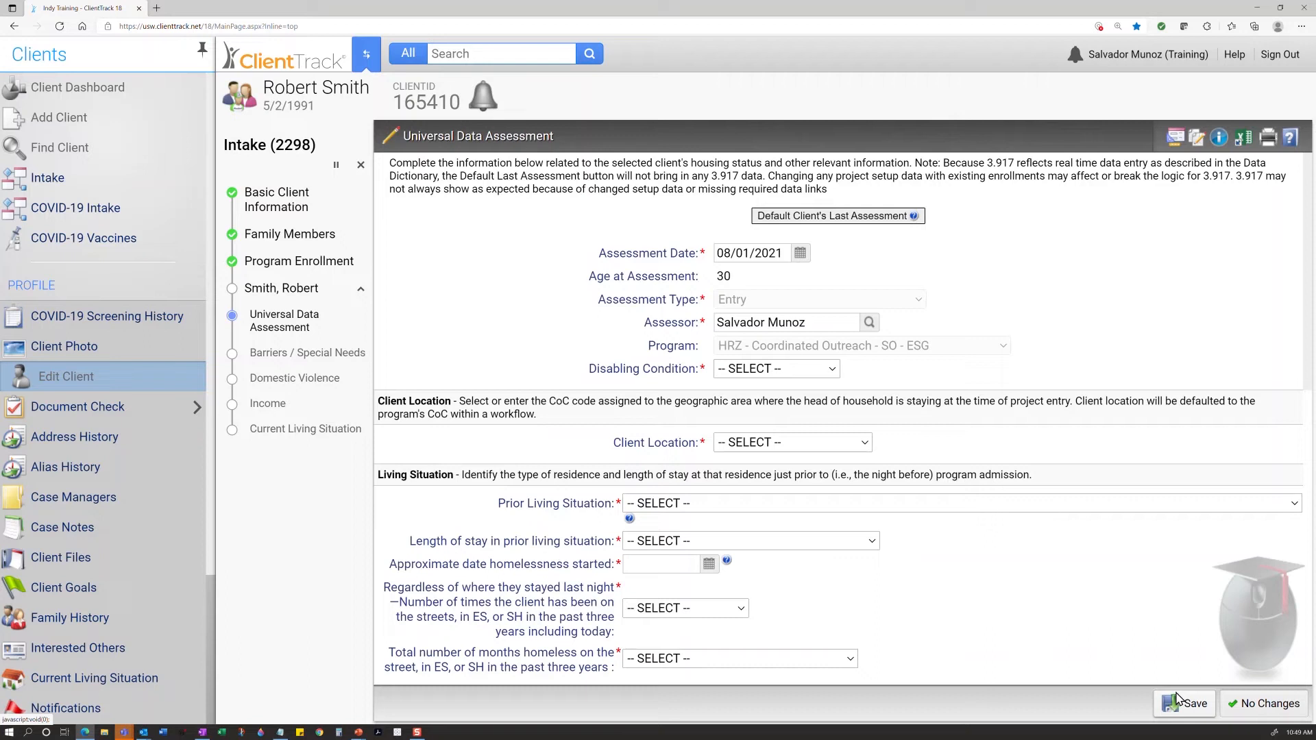
# Set the disabling condition to Yes and the client location to IN-503 - Indianapolis CoC in the Universal Data Assessment.
pyautogui.click(825, 374)
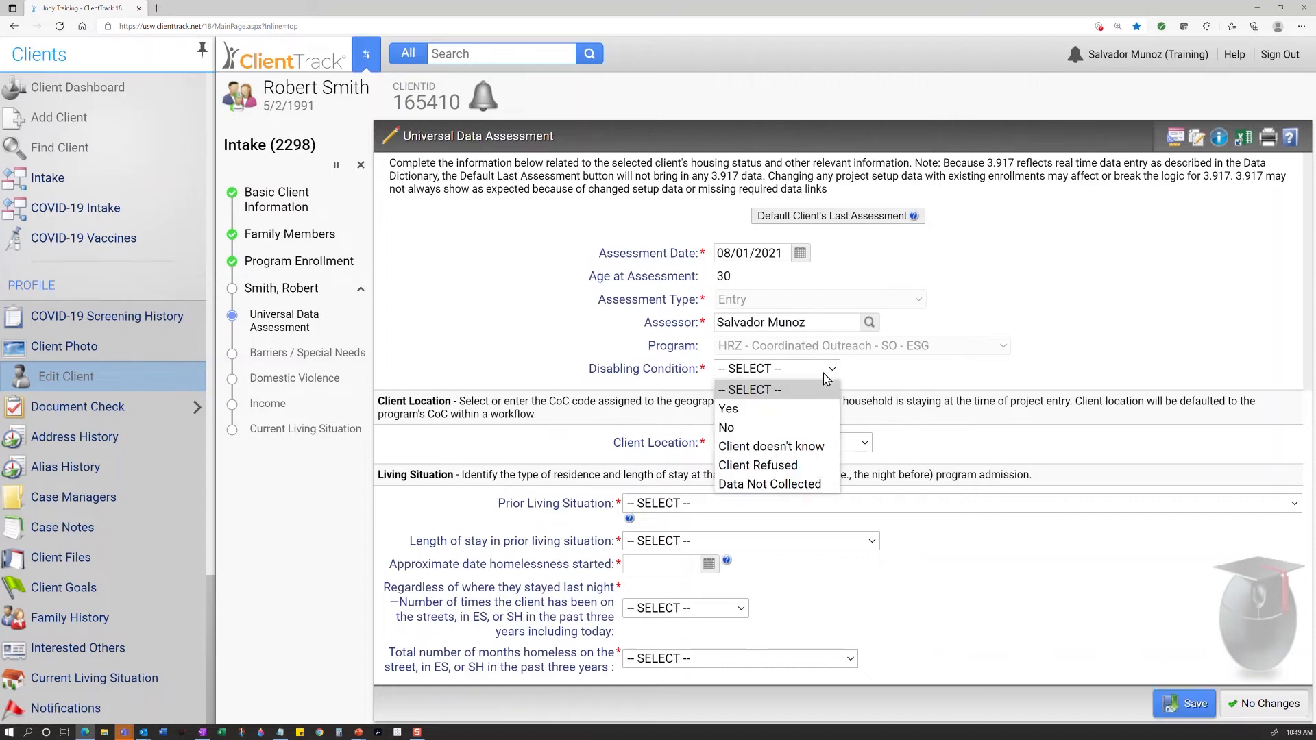
pyautogui.click(817, 410)
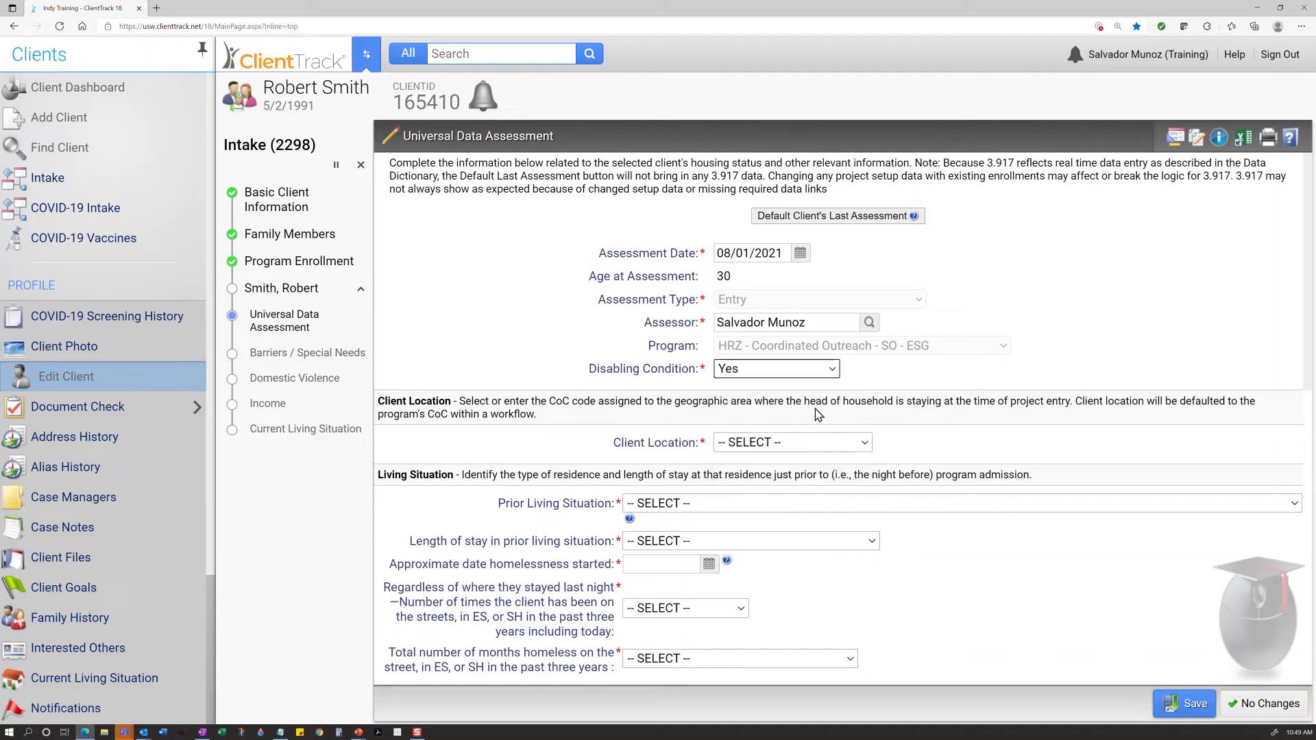
pyautogui.click(801, 442)
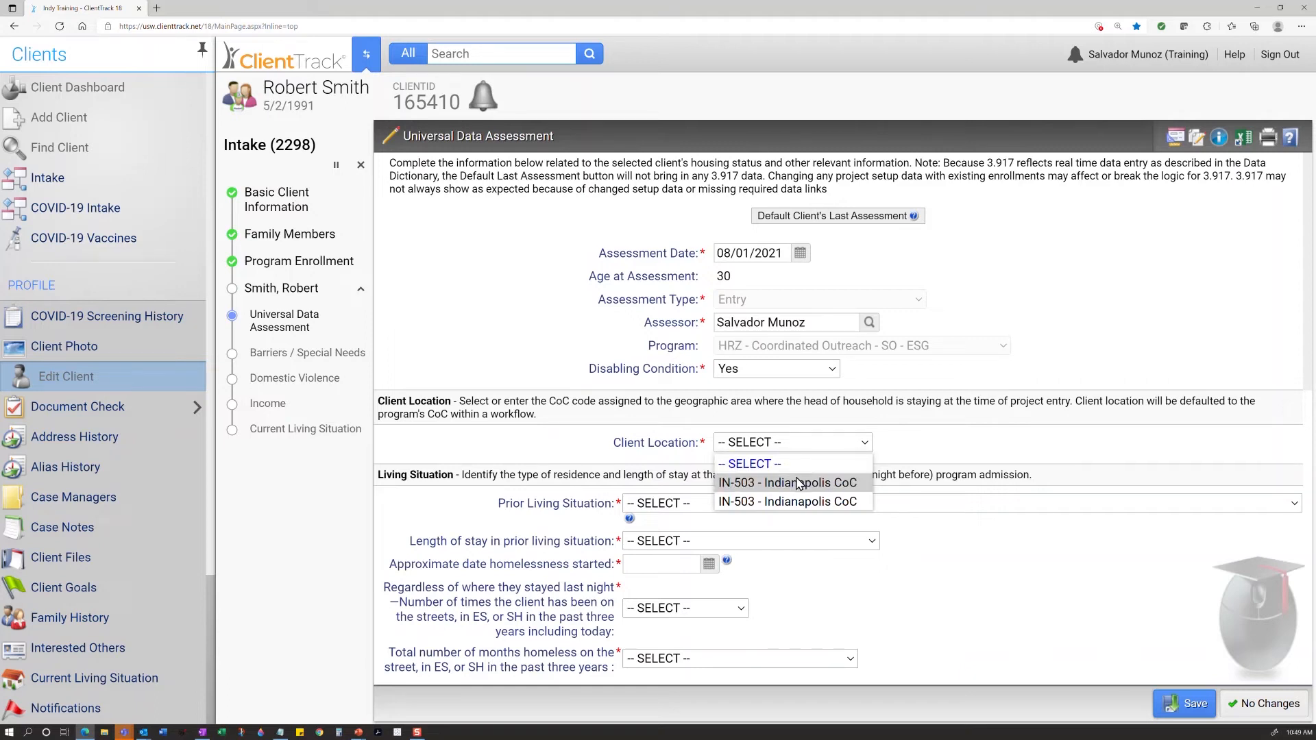
pyautogui.click(799, 484)
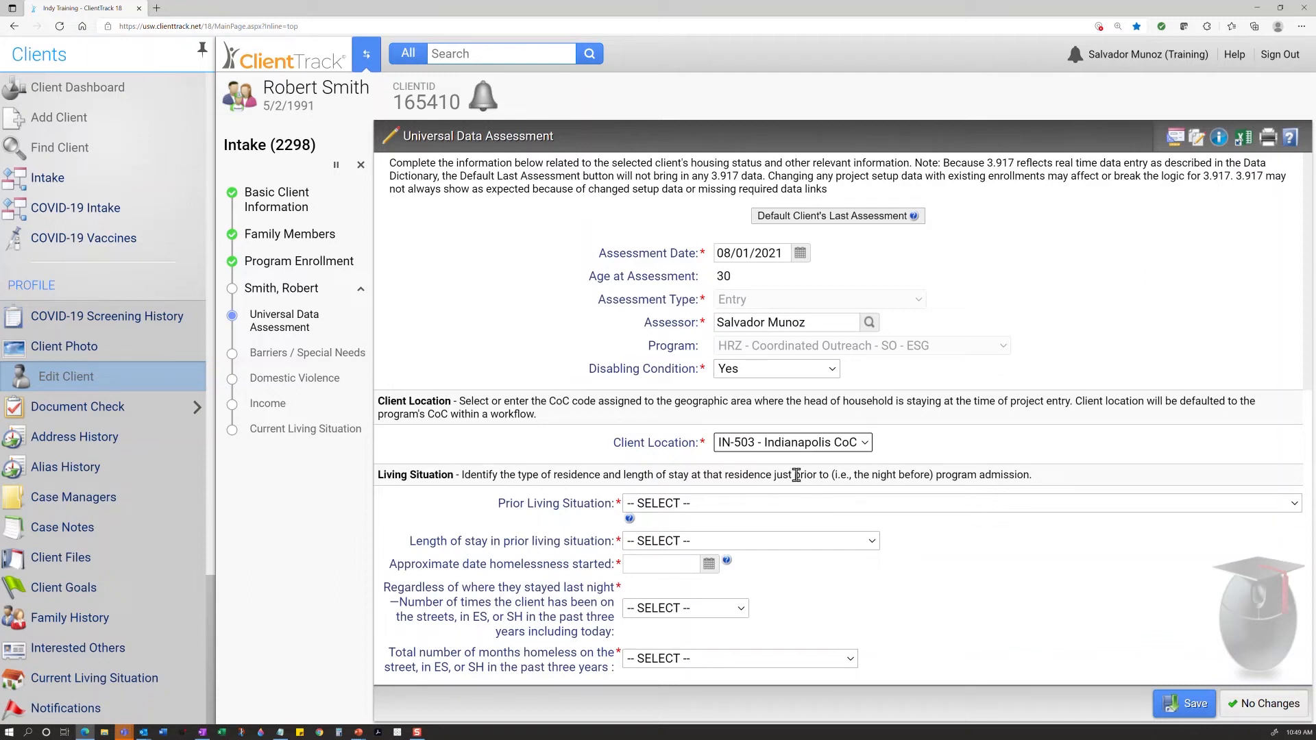
# Examine the Living Situation questions and the Disabling Condition field of the Universal Data Assessment.
pyautogui.scroll(-3, 588, 552)
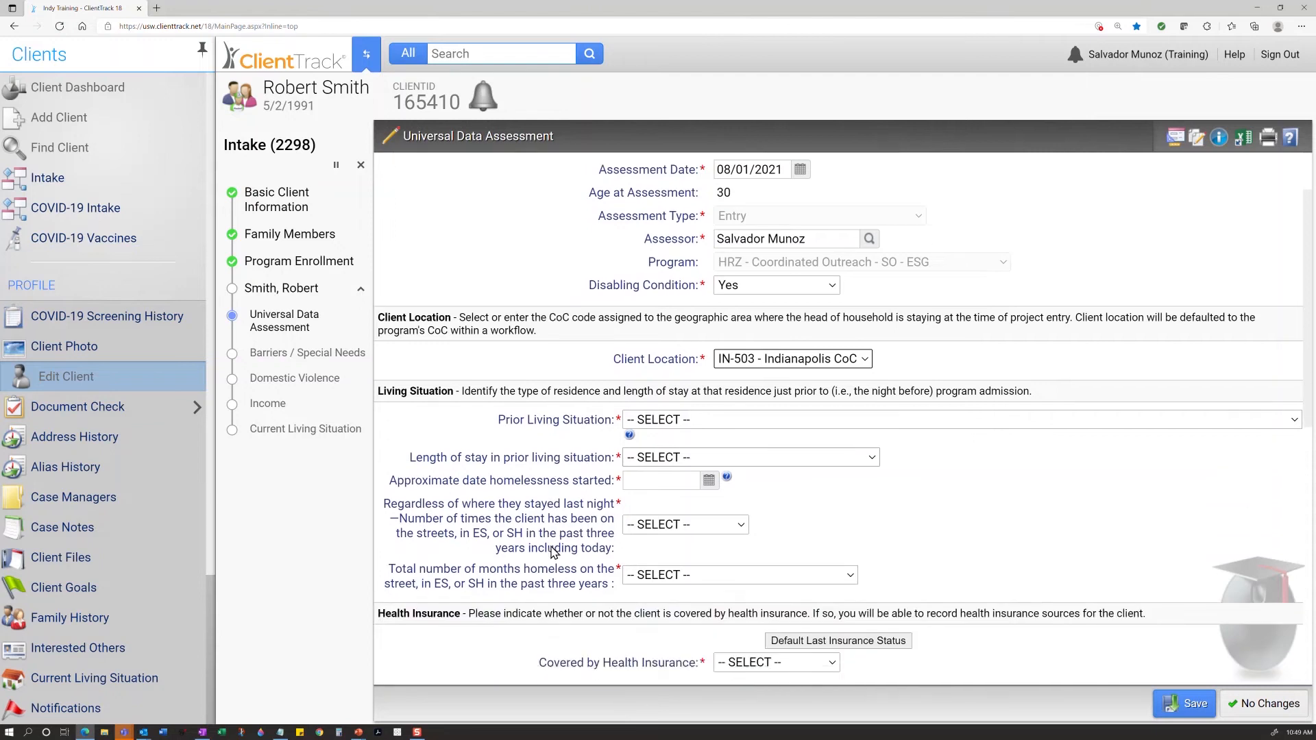
pyautogui.scroll(3, 554, 549)
pyautogui.scroll(-1, 554, 549)
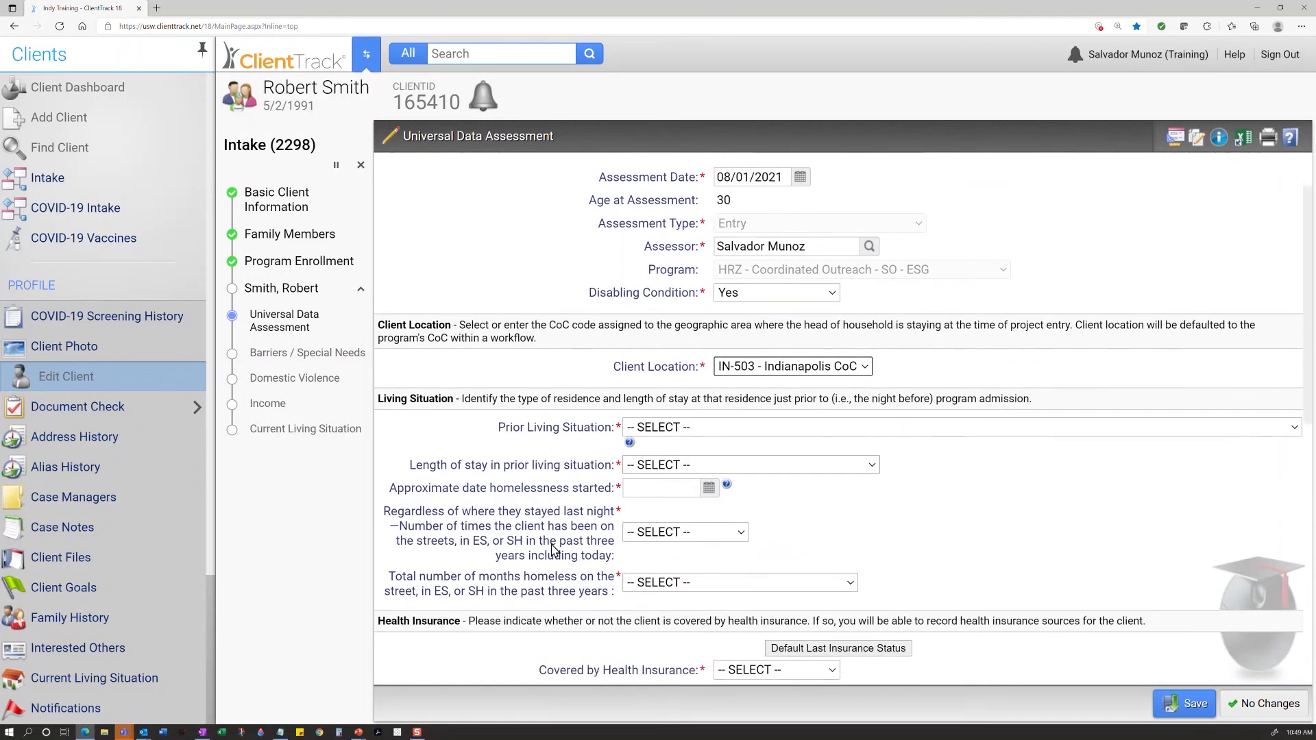
pyautogui.click(515, 426)
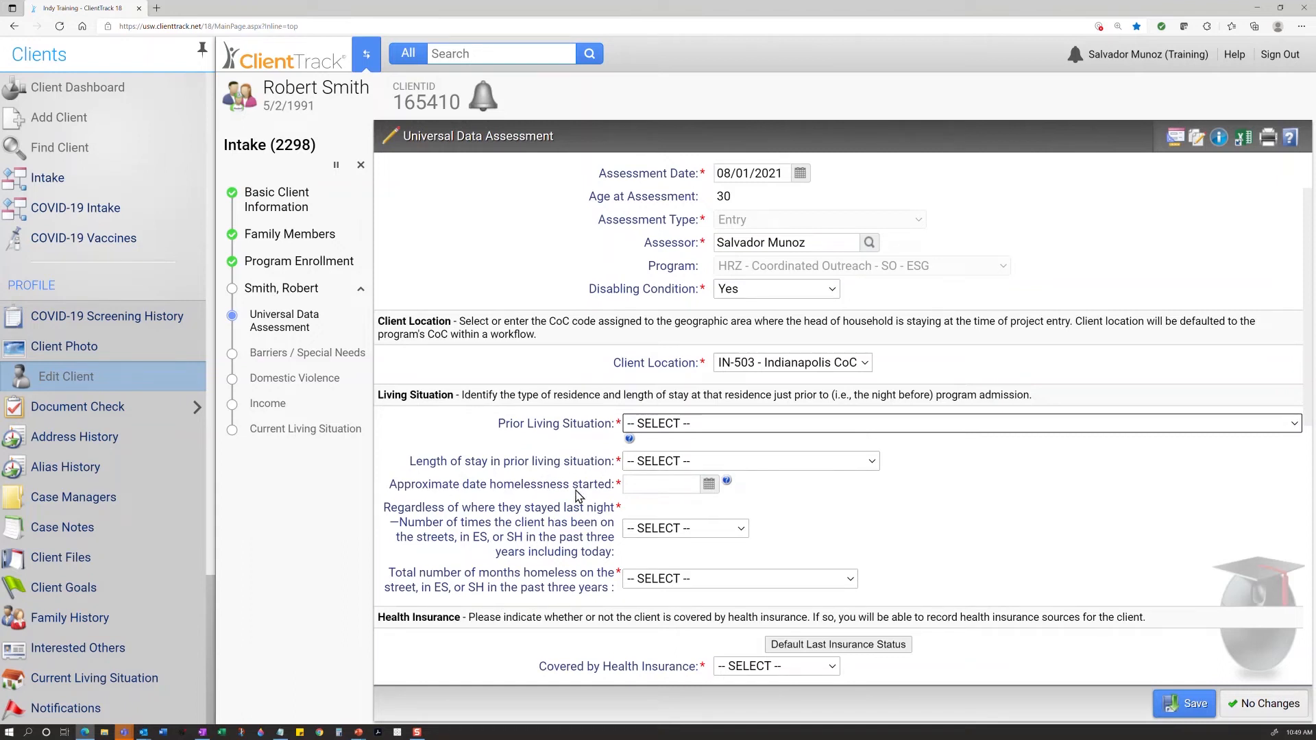
pyautogui.moveTo(591, 485); pyautogui.dragTo(394, 495)
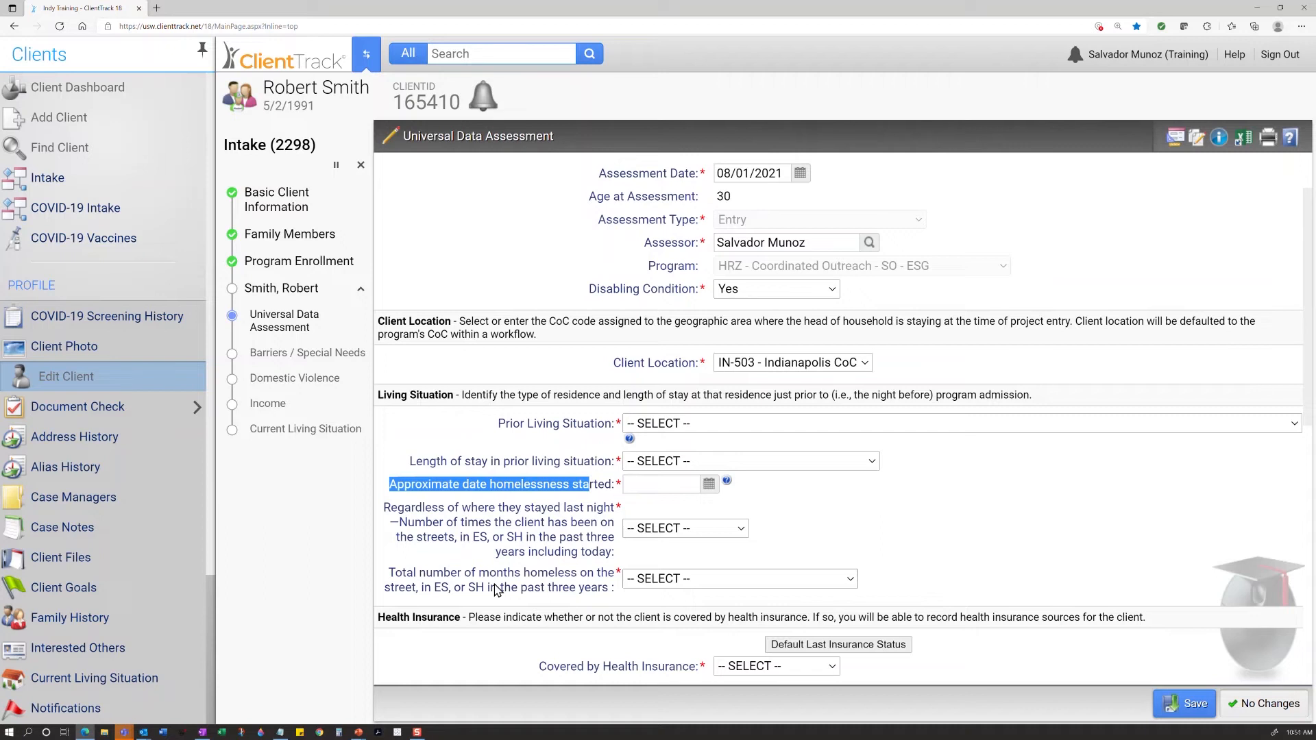
pyautogui.click(1053, 314)
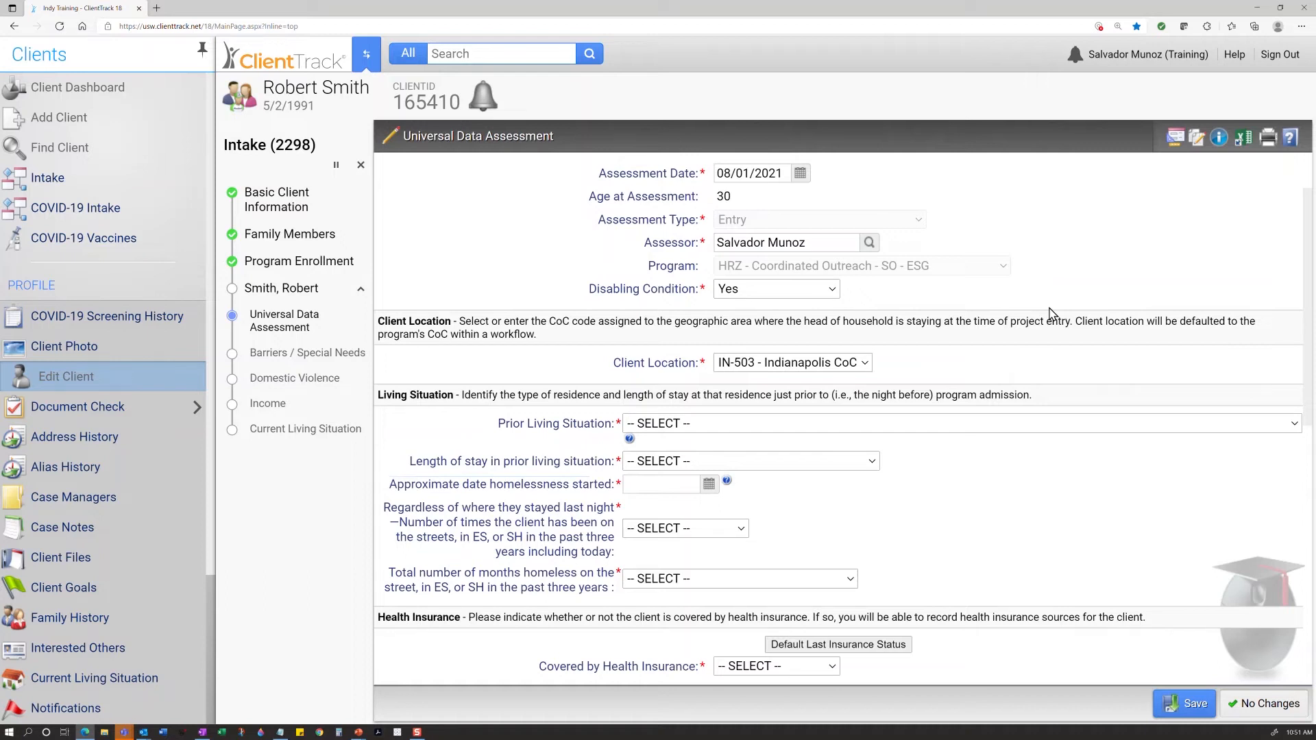
pyautogui.moveTo(393, 396); pyautogui.dragTo(913, 604)
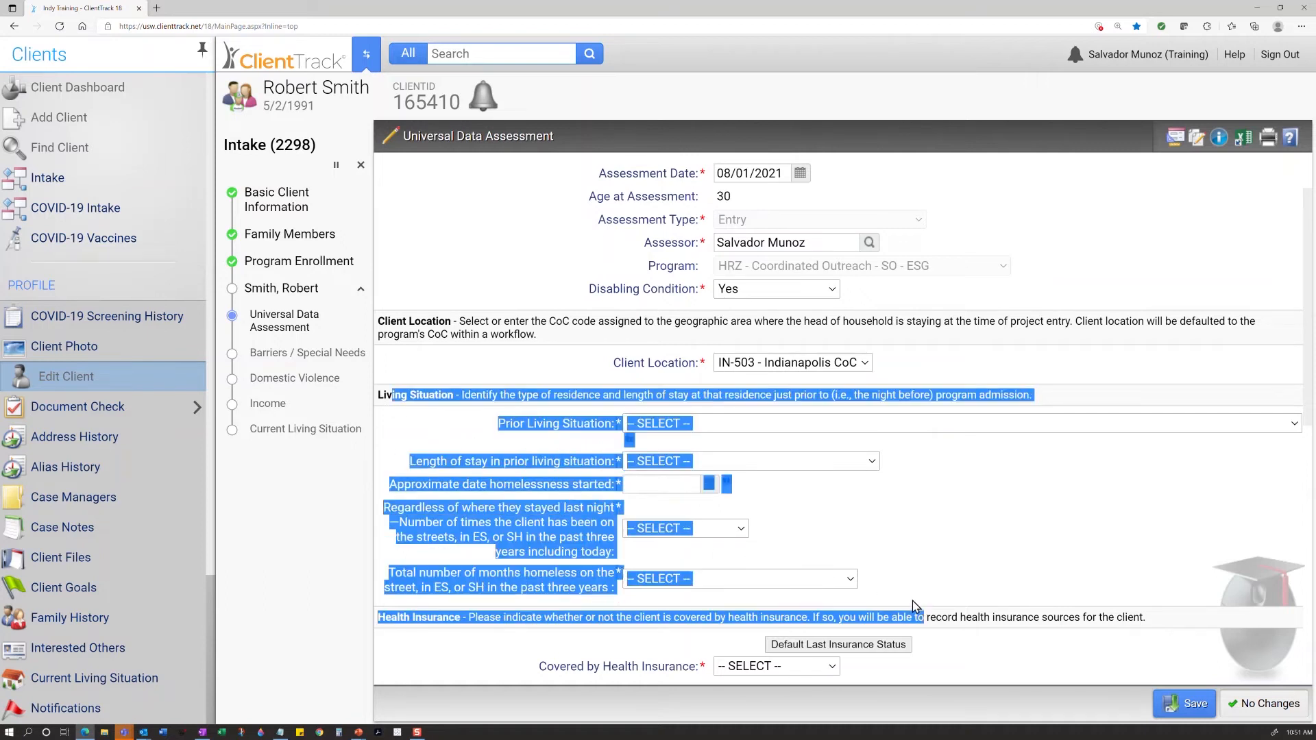
pyautogui.tripleClick(607, 292)
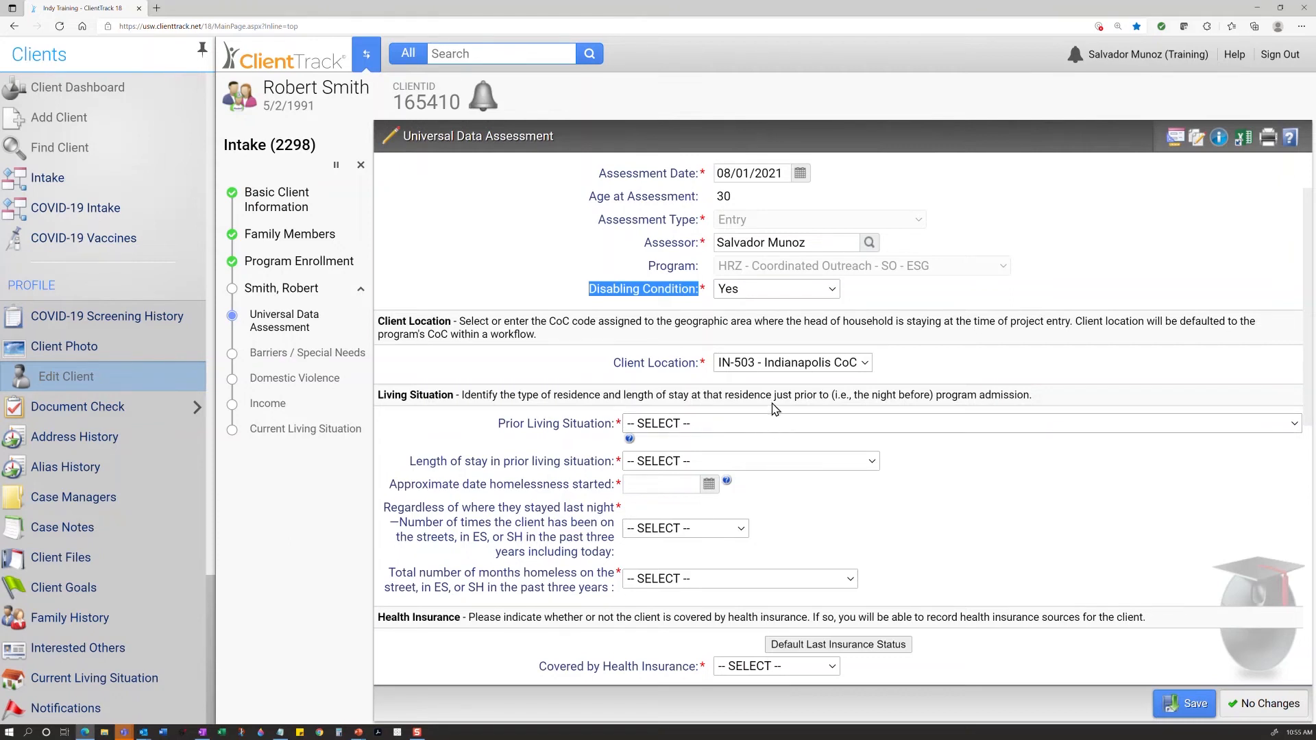
# Set the prior living situation to Place not meant for habitation and its length of stay to 90 days or more, but less than one year.
pyautogui.scroll(-1, 774, 370)
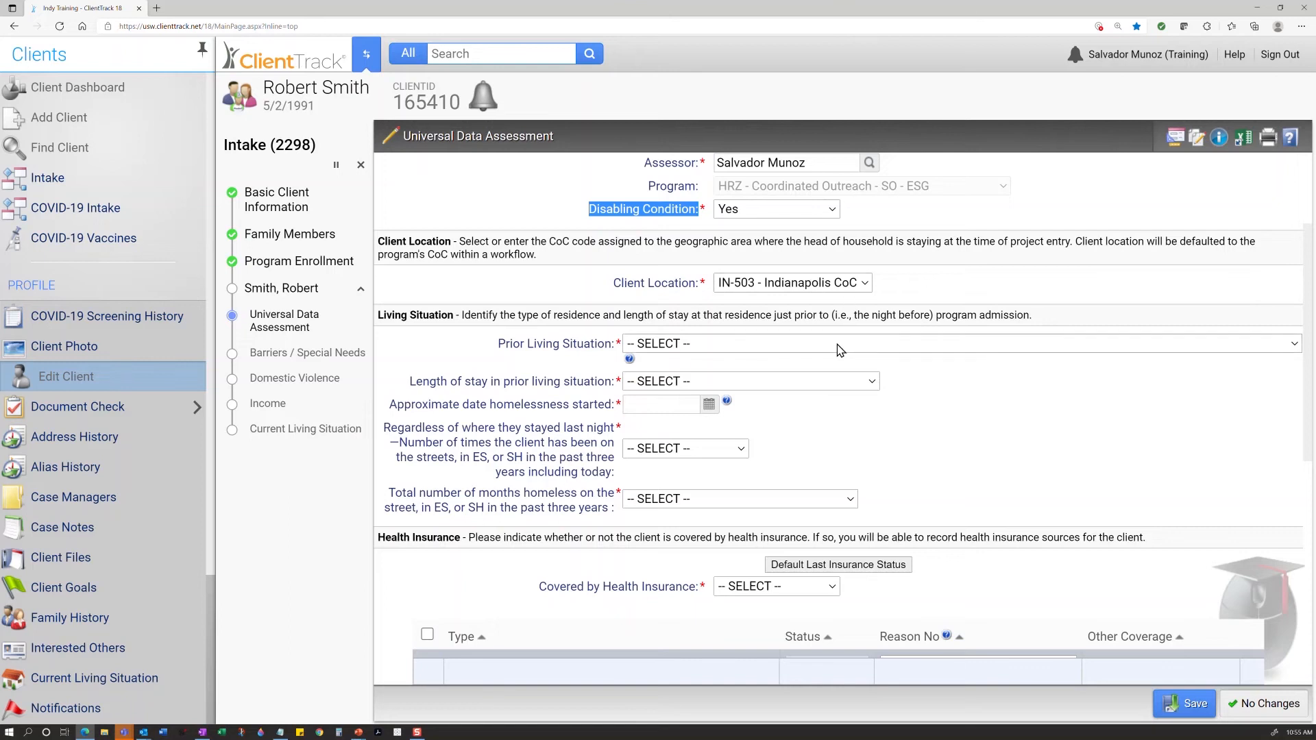
pyautogui.click(840, 347)
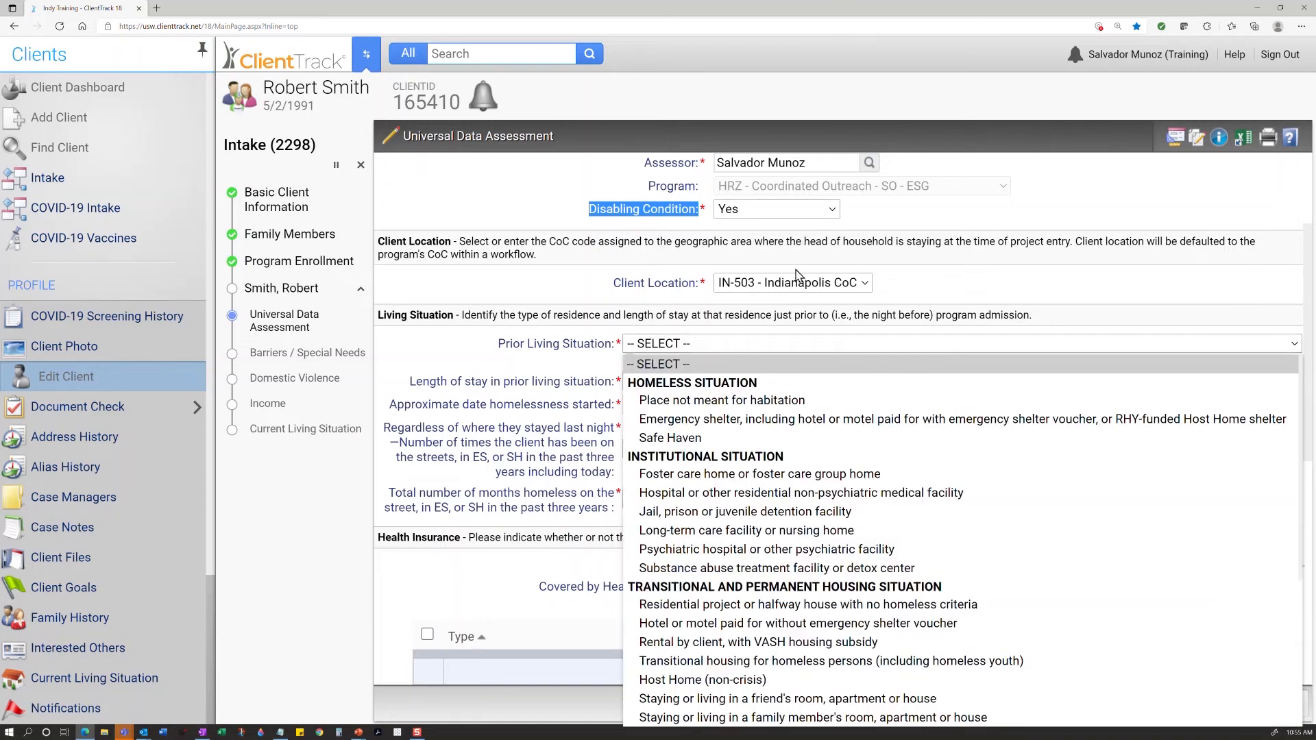
pyautogui.click(813, 313)
pyautogui.click(771, 350)
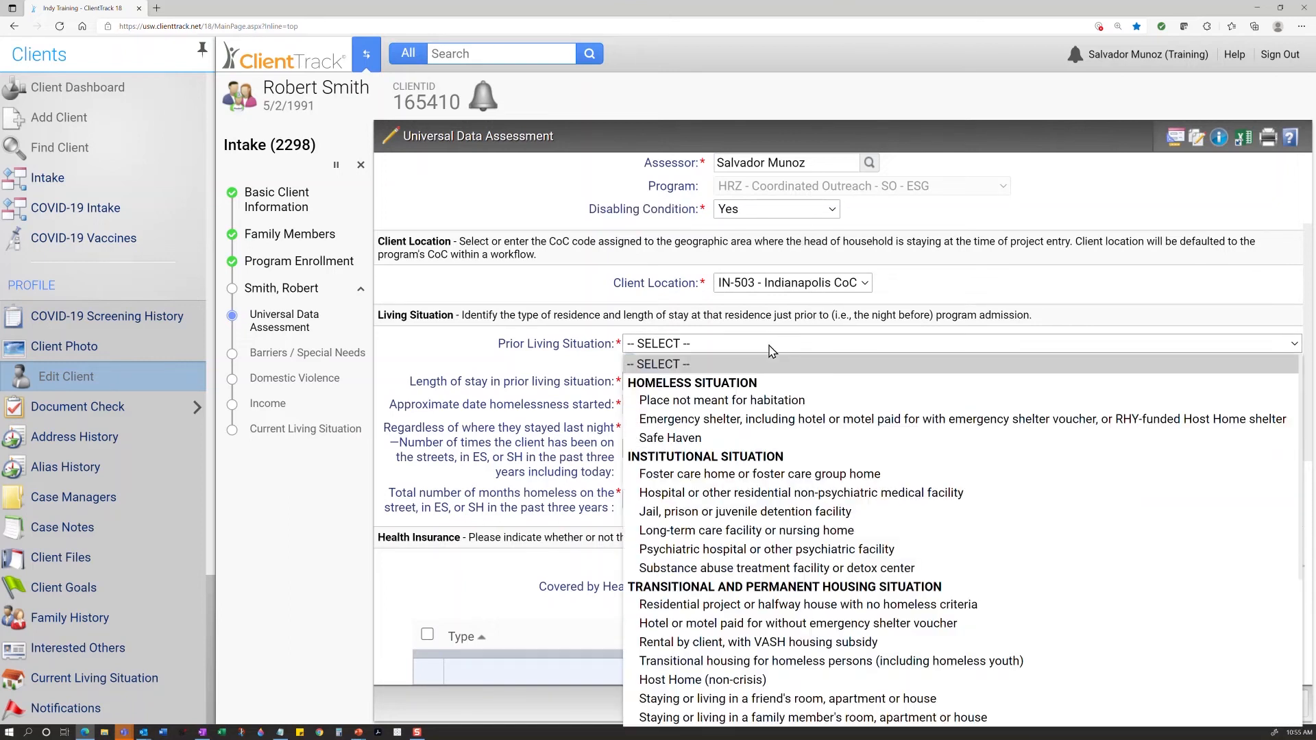
pyautogui.click(782, 402)
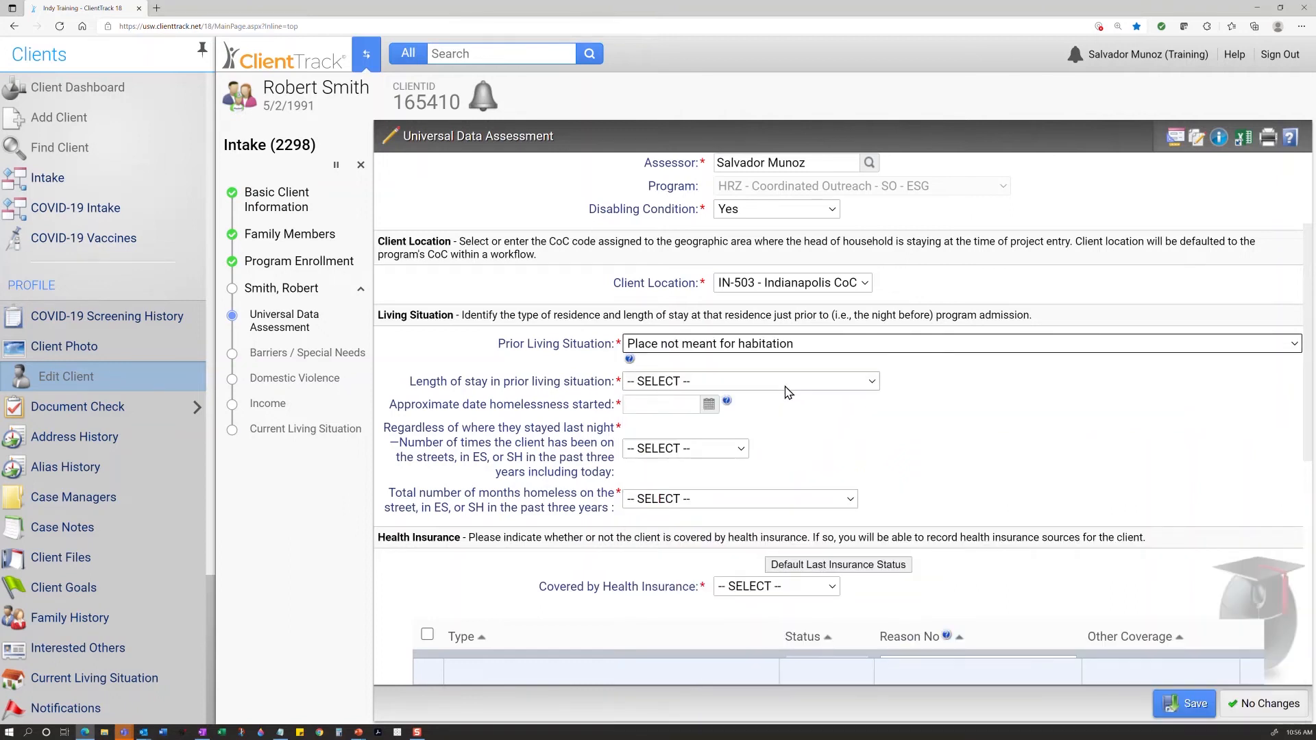
pyautogui.click(787, 386)
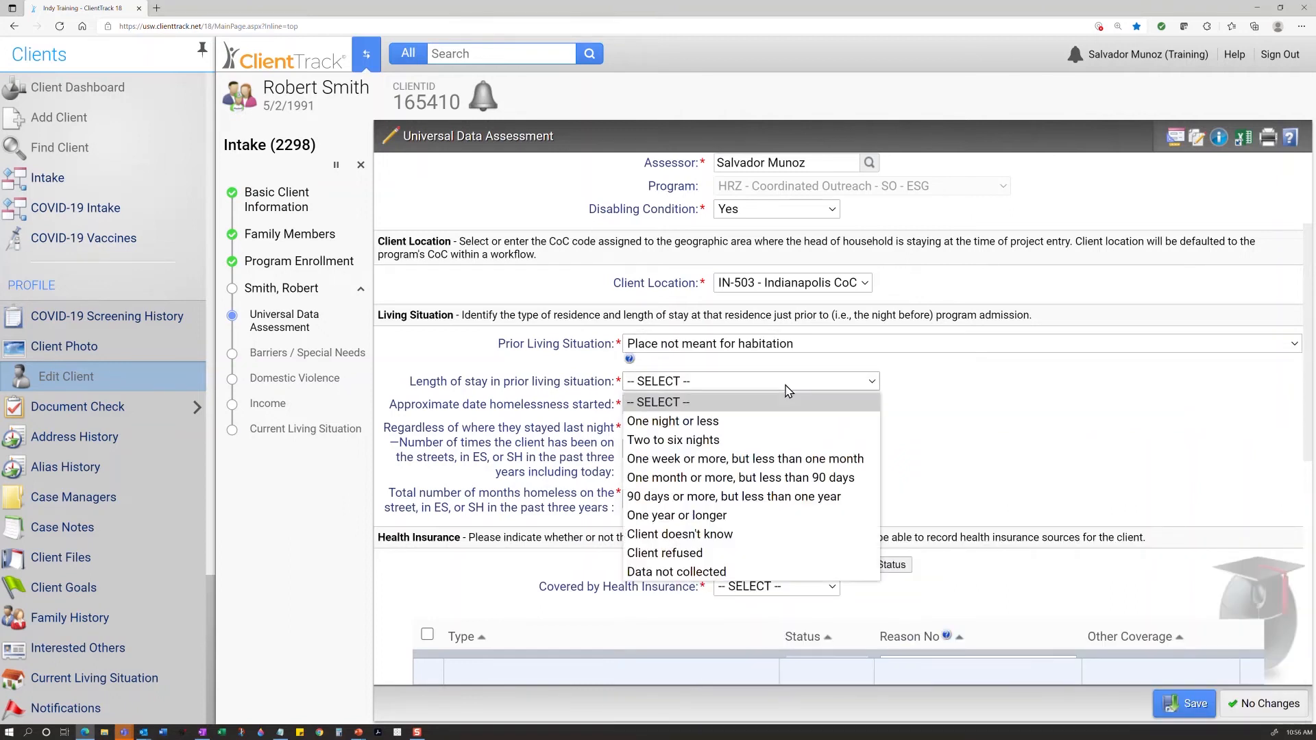
pyautogui.click(757, 502)
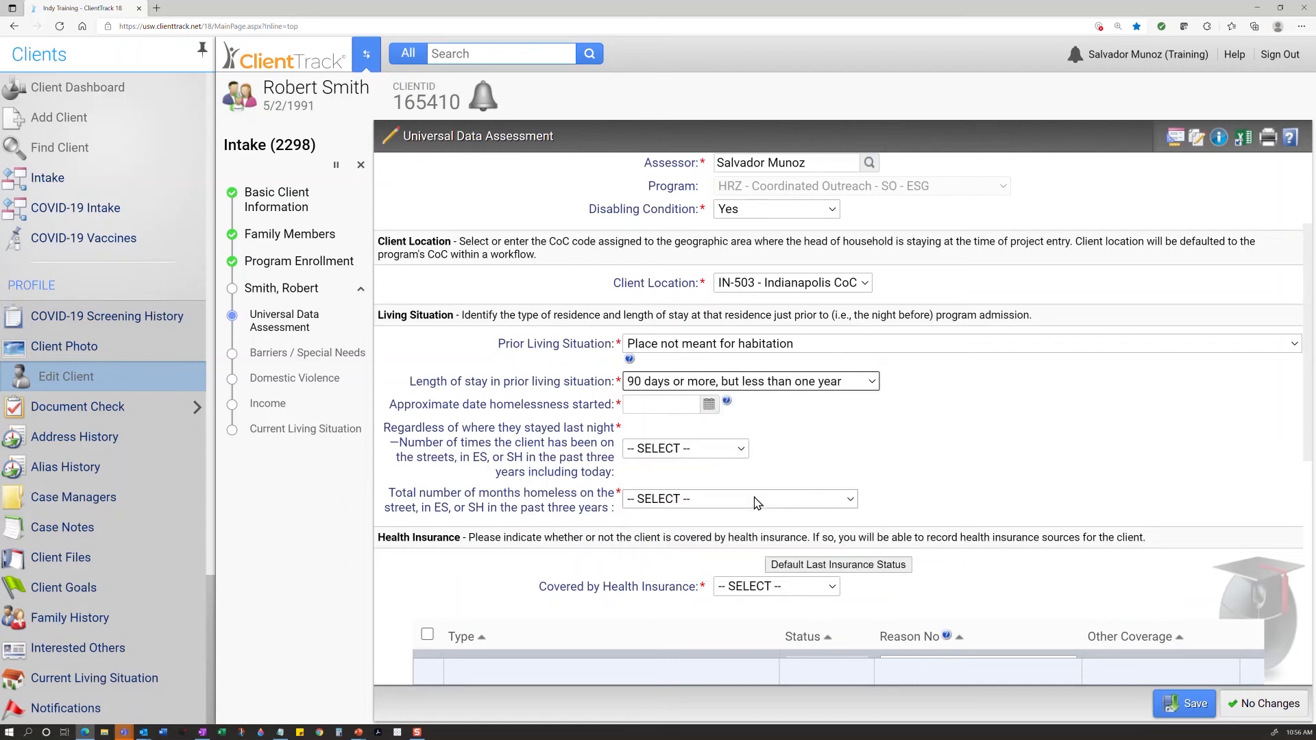
# Enter 09/09/2020 as the approximate date homelessness started.
pyautogui.click(707, 406)
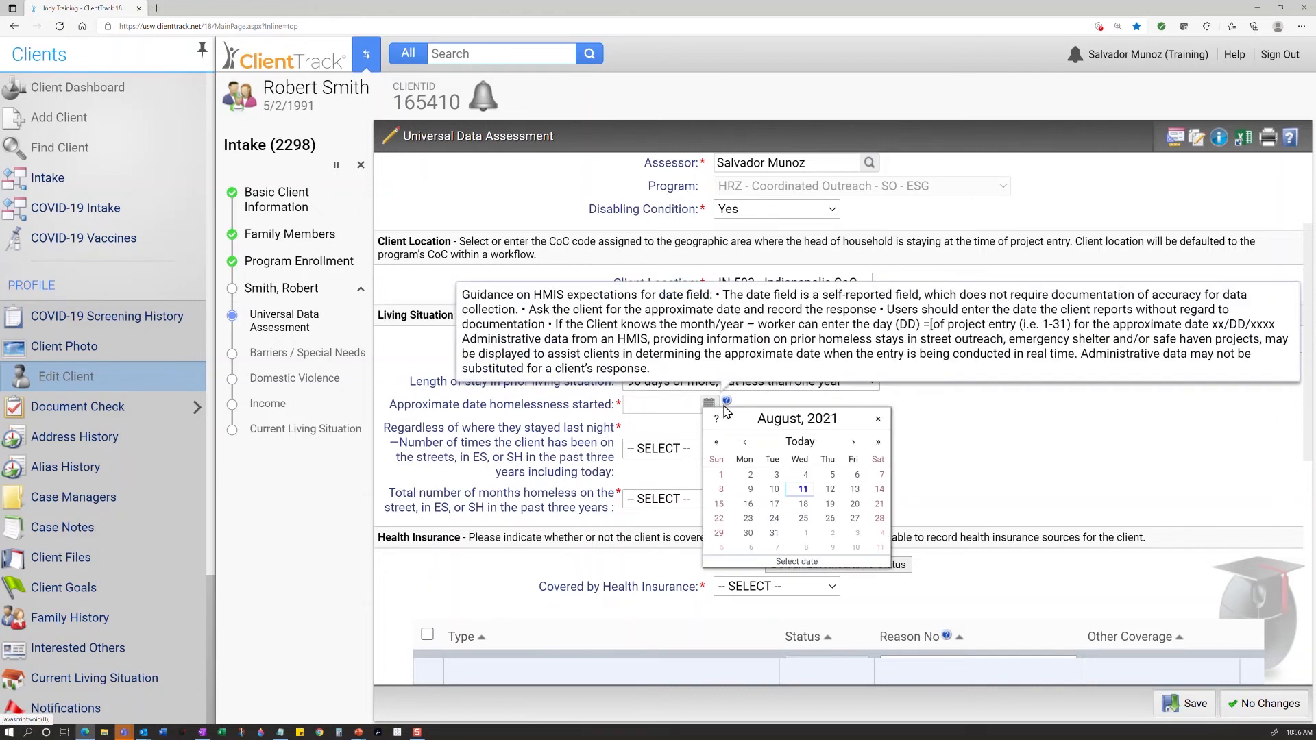
pyautogui.click(716, 442)
pyautogui.click(853, 442)
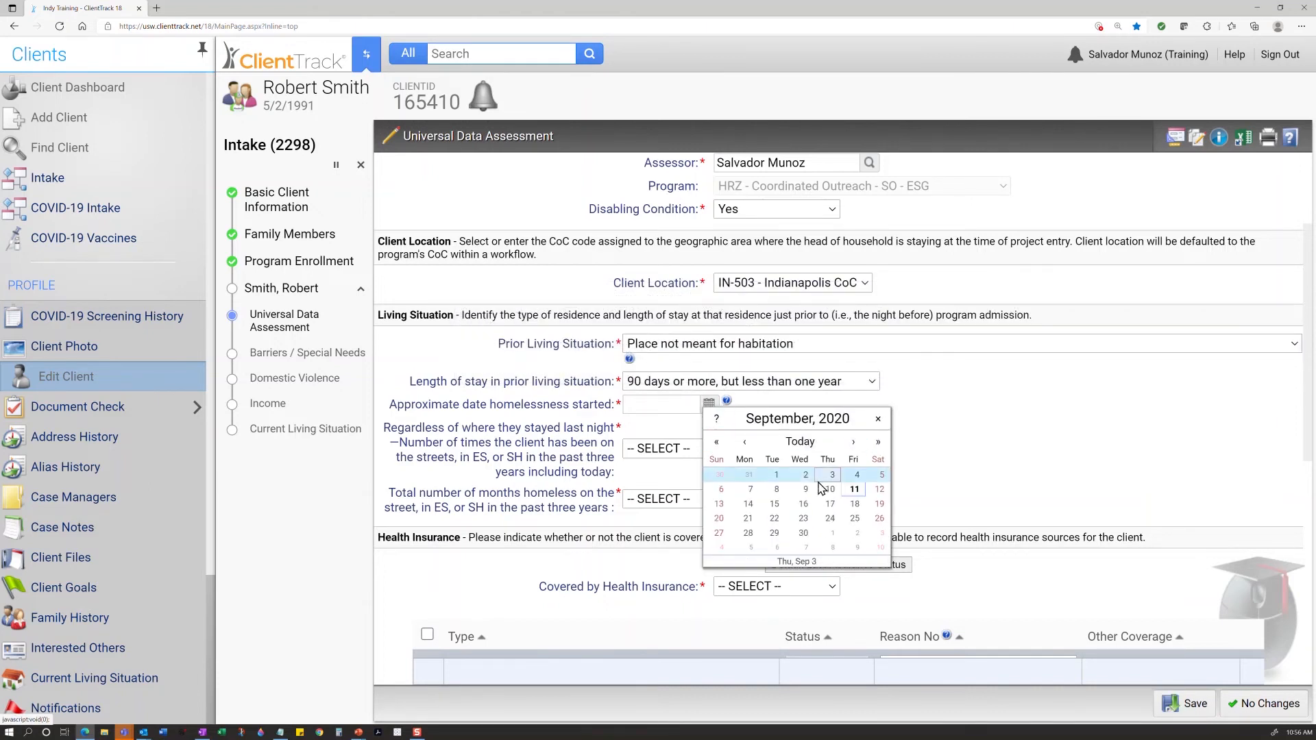
pyautogui.click(803, 491)
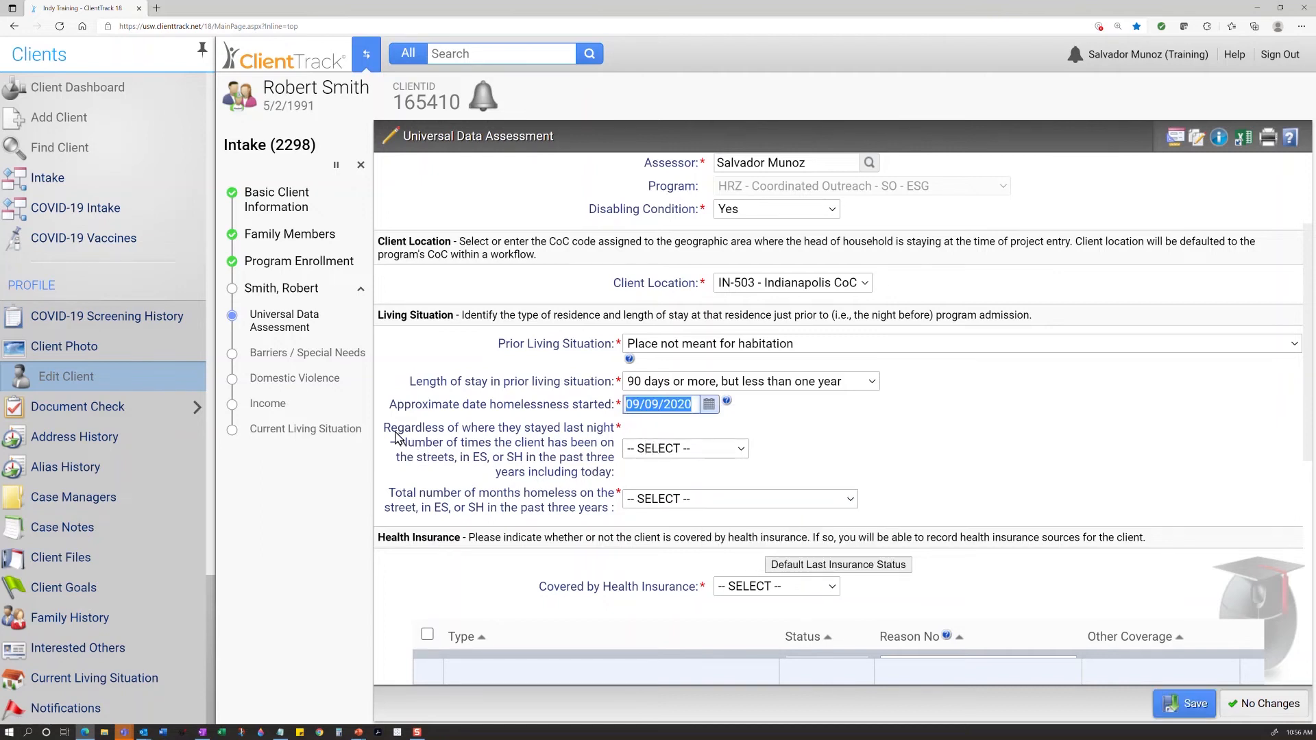
# Record the past three years' homelessness as Two times, with a total of More than 12 months.
pyautogui.moveTo(410, 431); pyautogui.dragTo(519, 462)
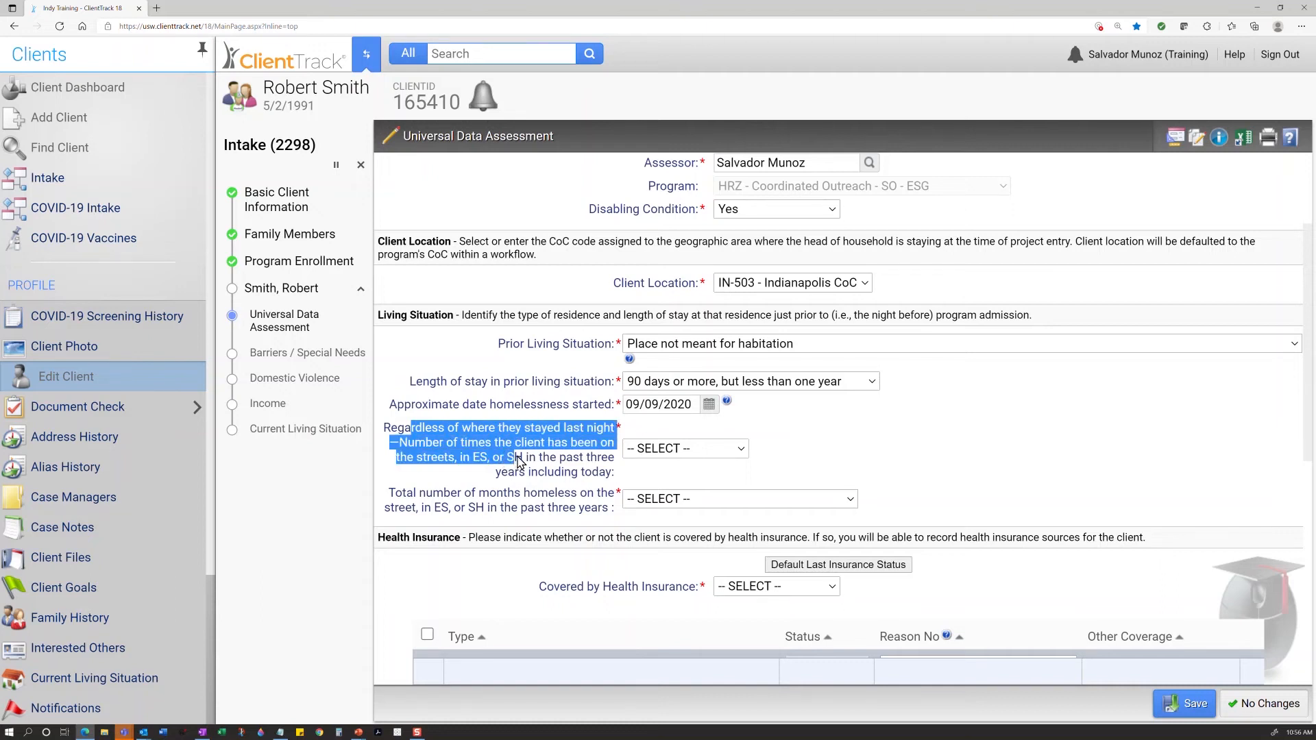
pyautogui.click(726, 454)
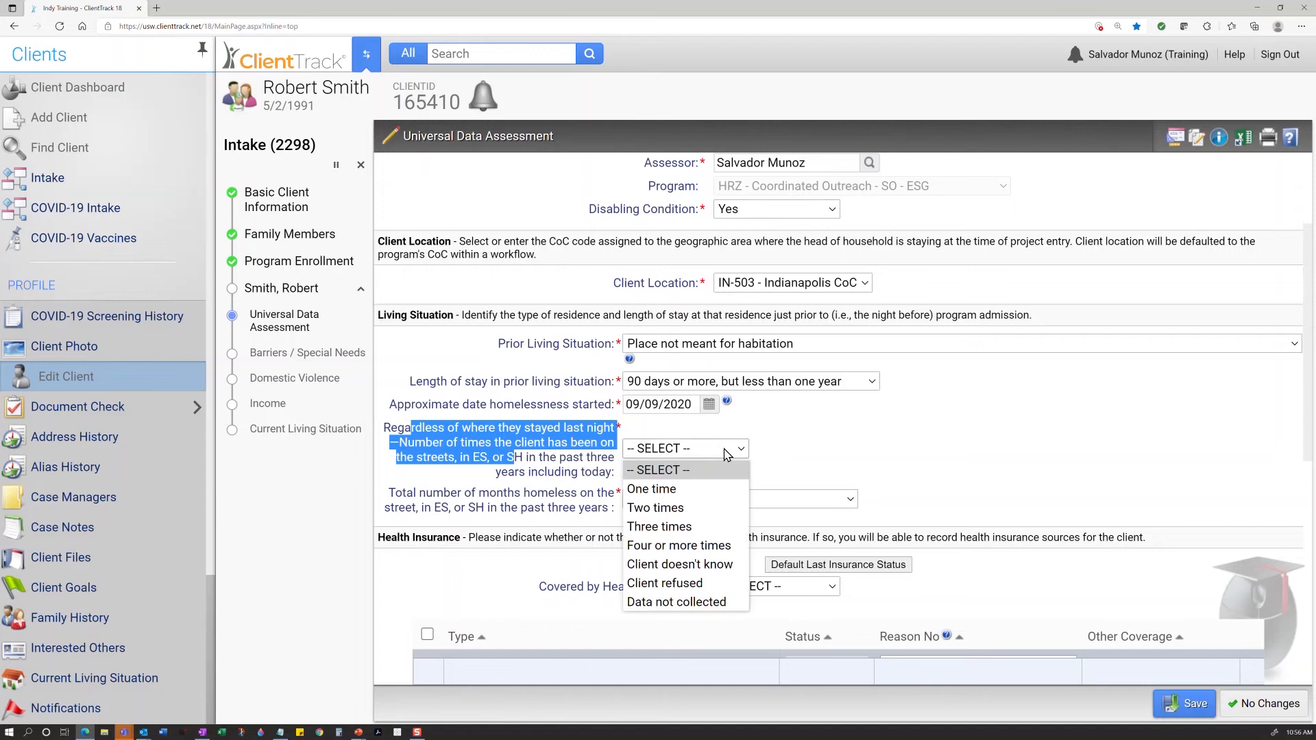
pyautogui.click(710, 508)
pyautogui.click(795, 484)
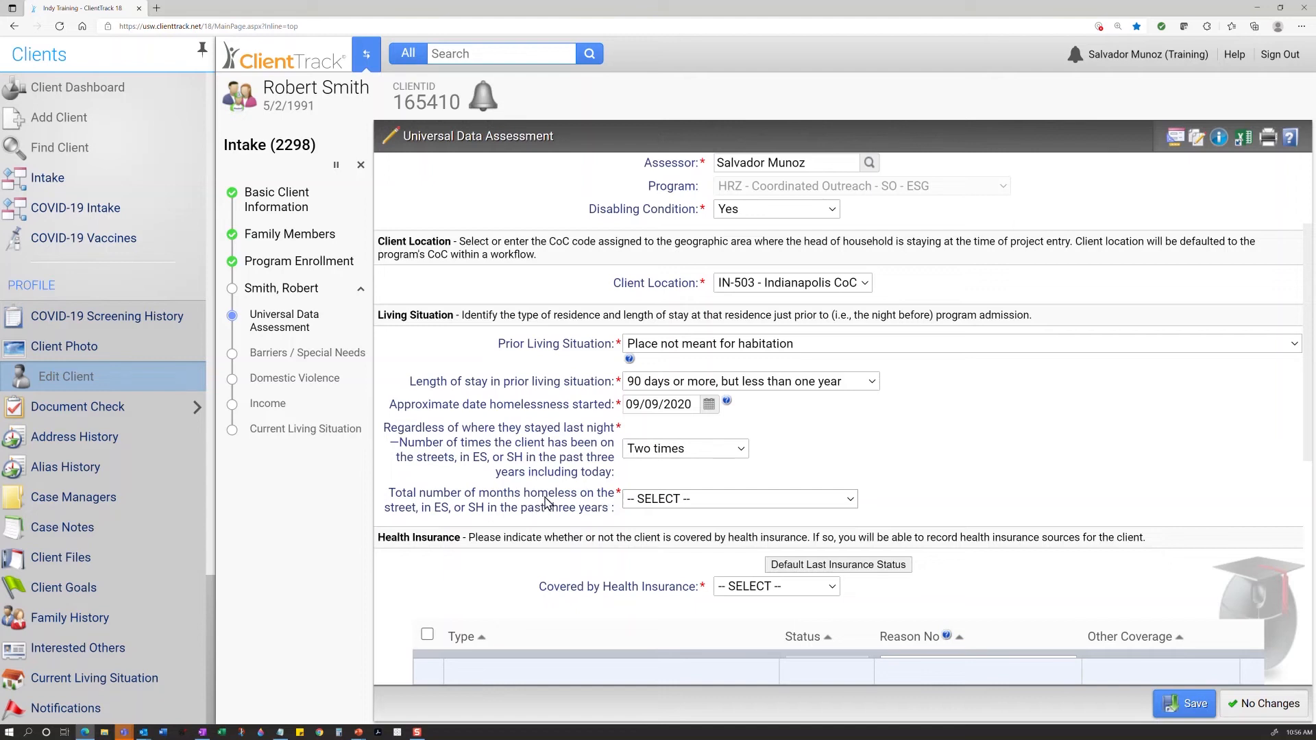
pyautogui.click(666, 500)
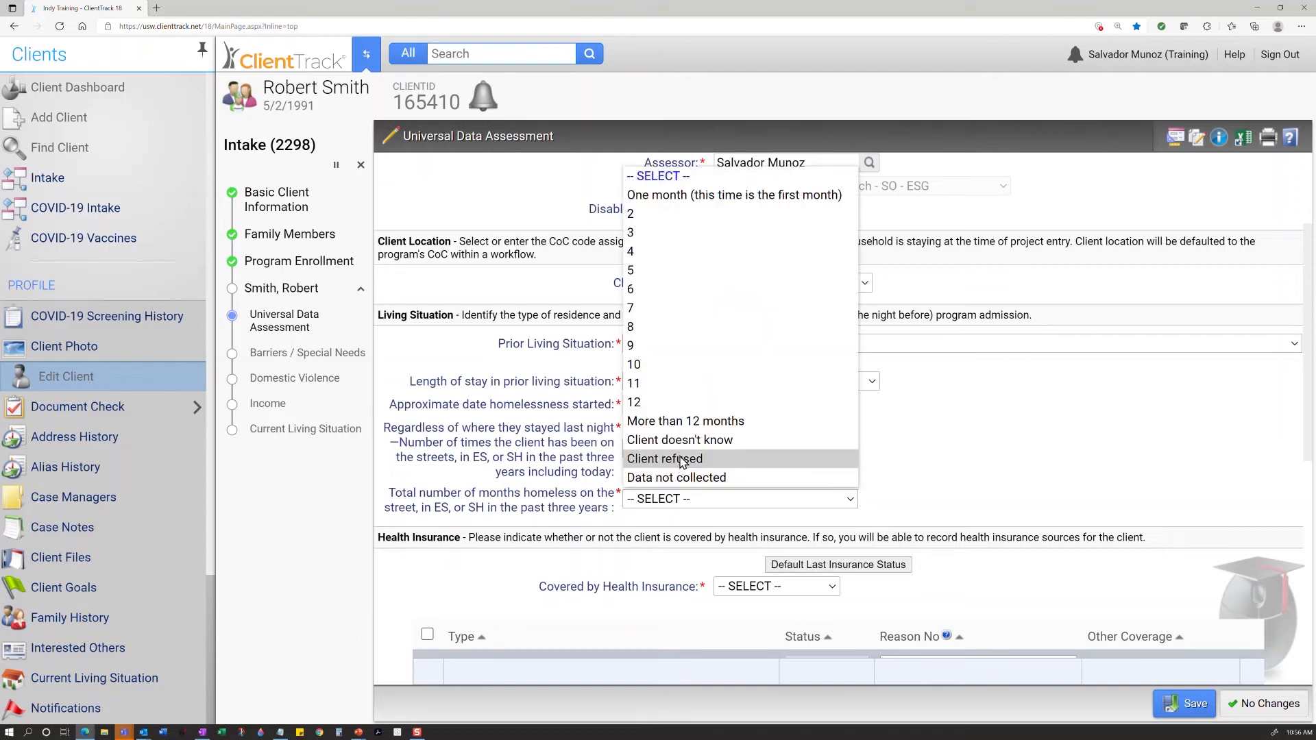
pyautogui.click(690, 429)
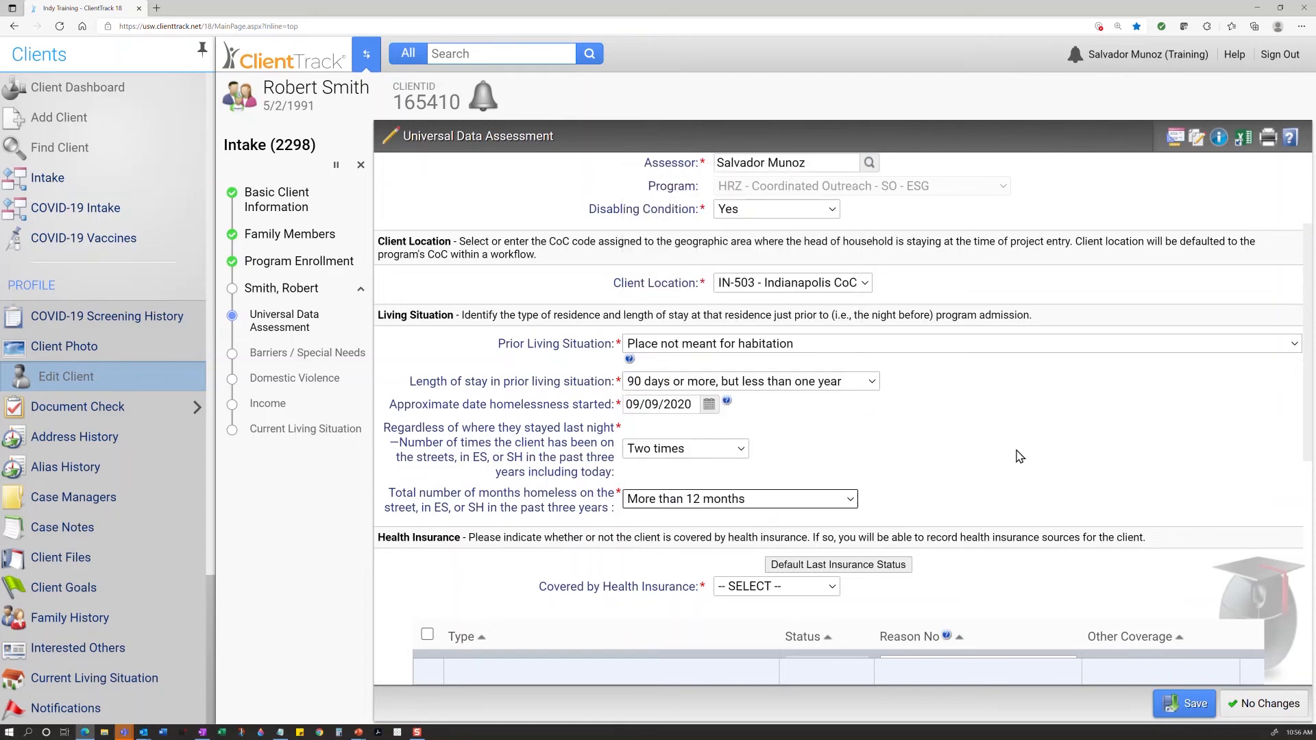
pyautogui.scroll(-2, 1017, 453)
pyautogui.scroll(3, 1031, 460)
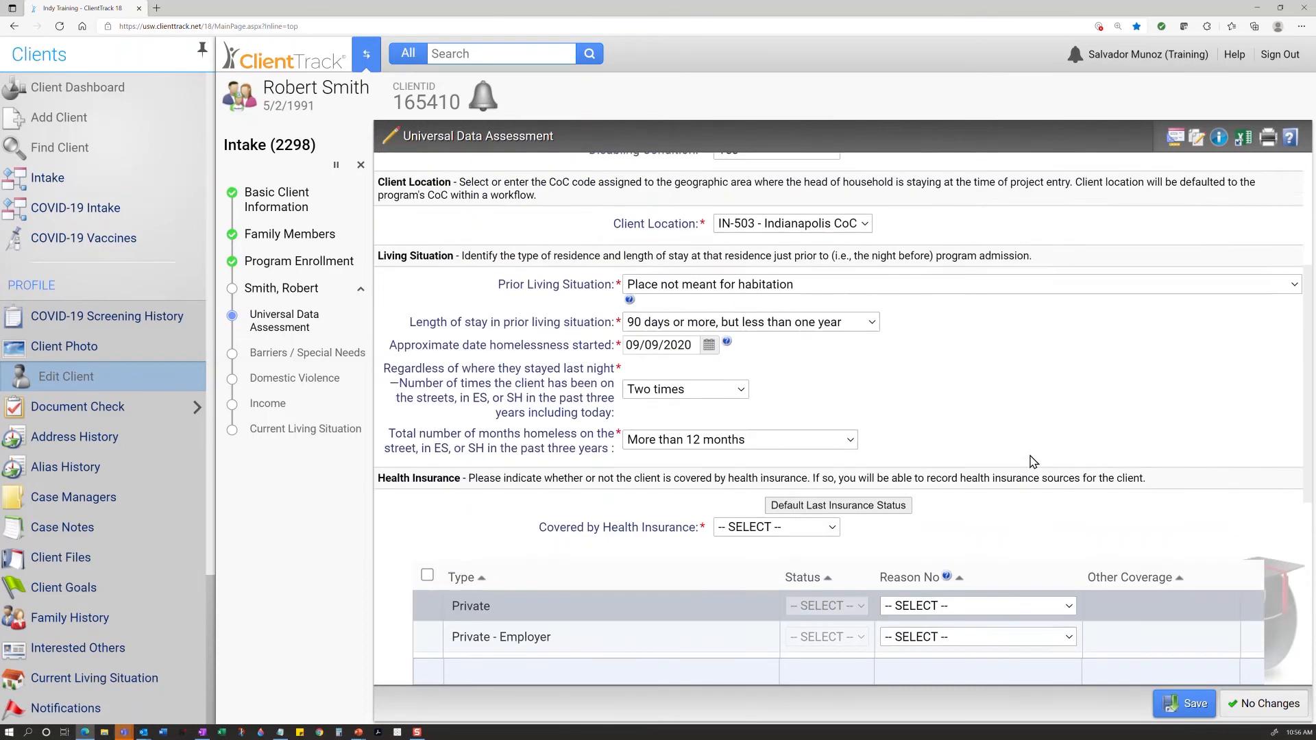
pyautogui.moveTo(1085, 558); pyautogui.dragTo(581, 296)
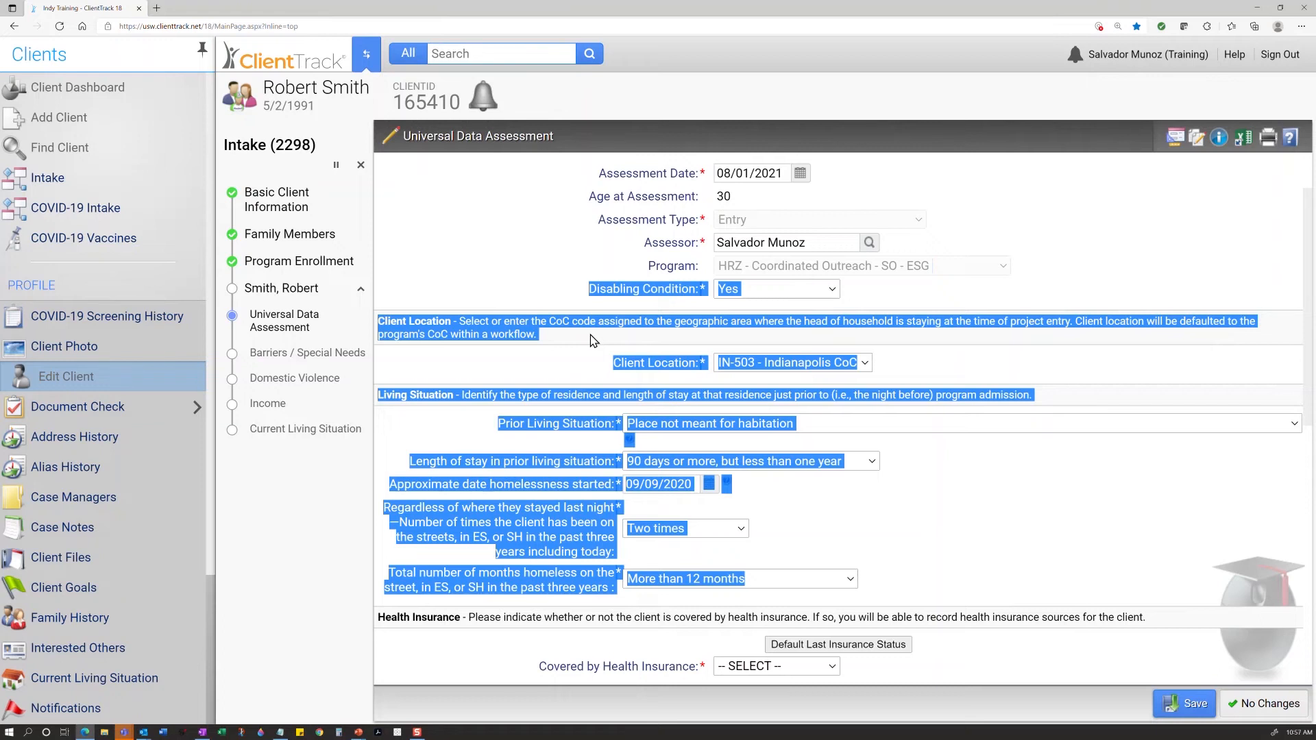
pyautogui.scroll(-3, 593, 340)
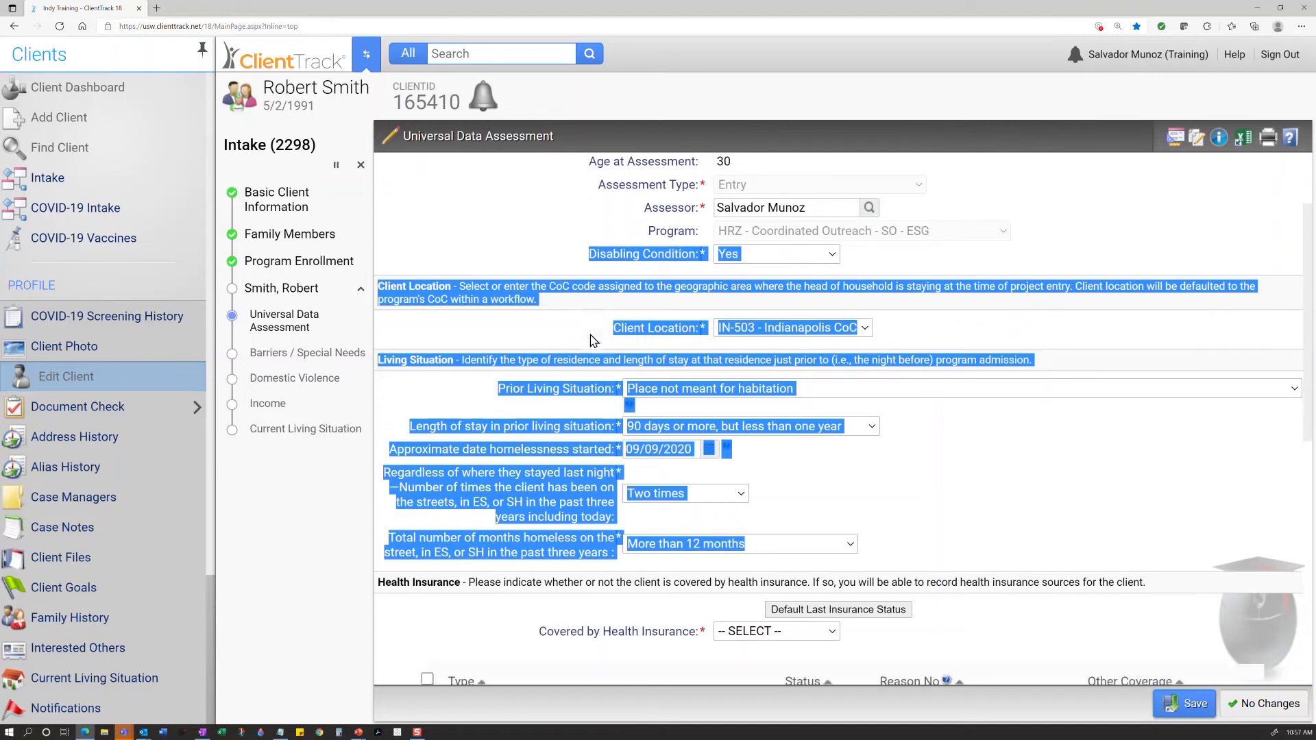
pyautogui.click(1034, 399)
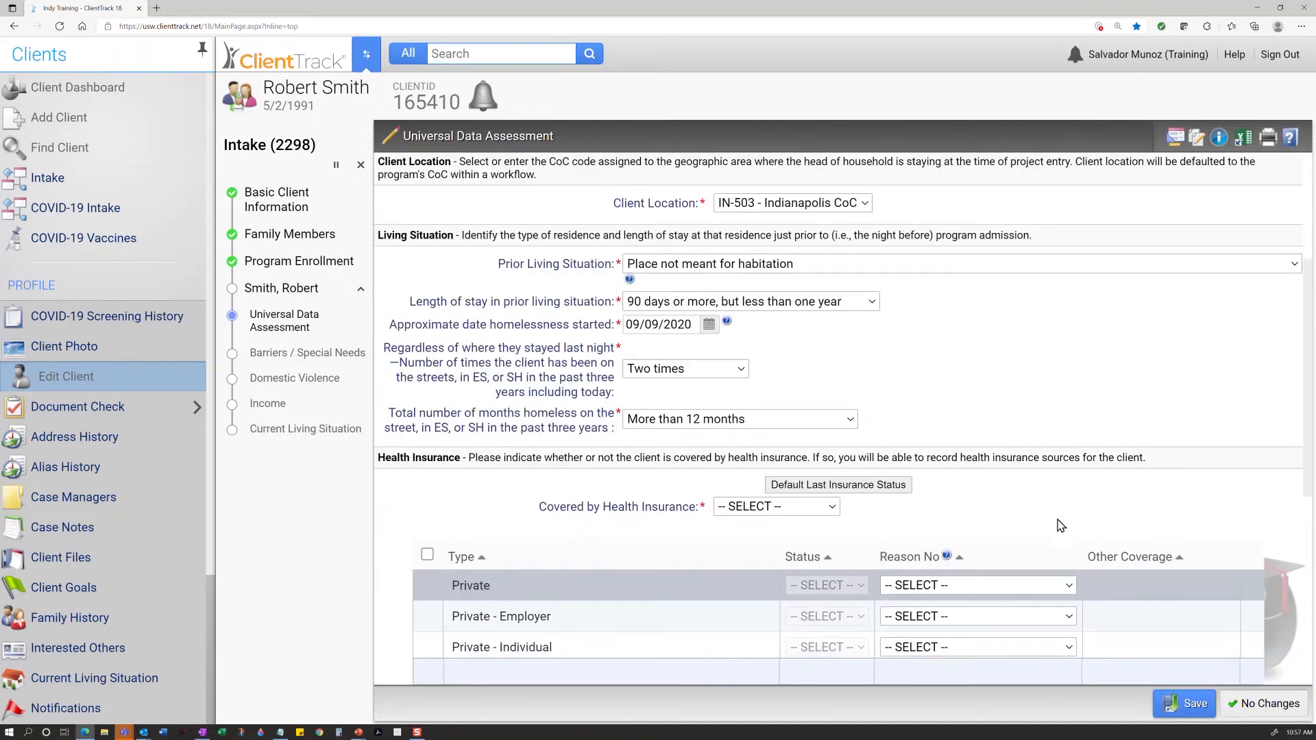
# Set Covered by Health Insurance to No for the client.
pyautogui.scroll(-3, 1049, 519)
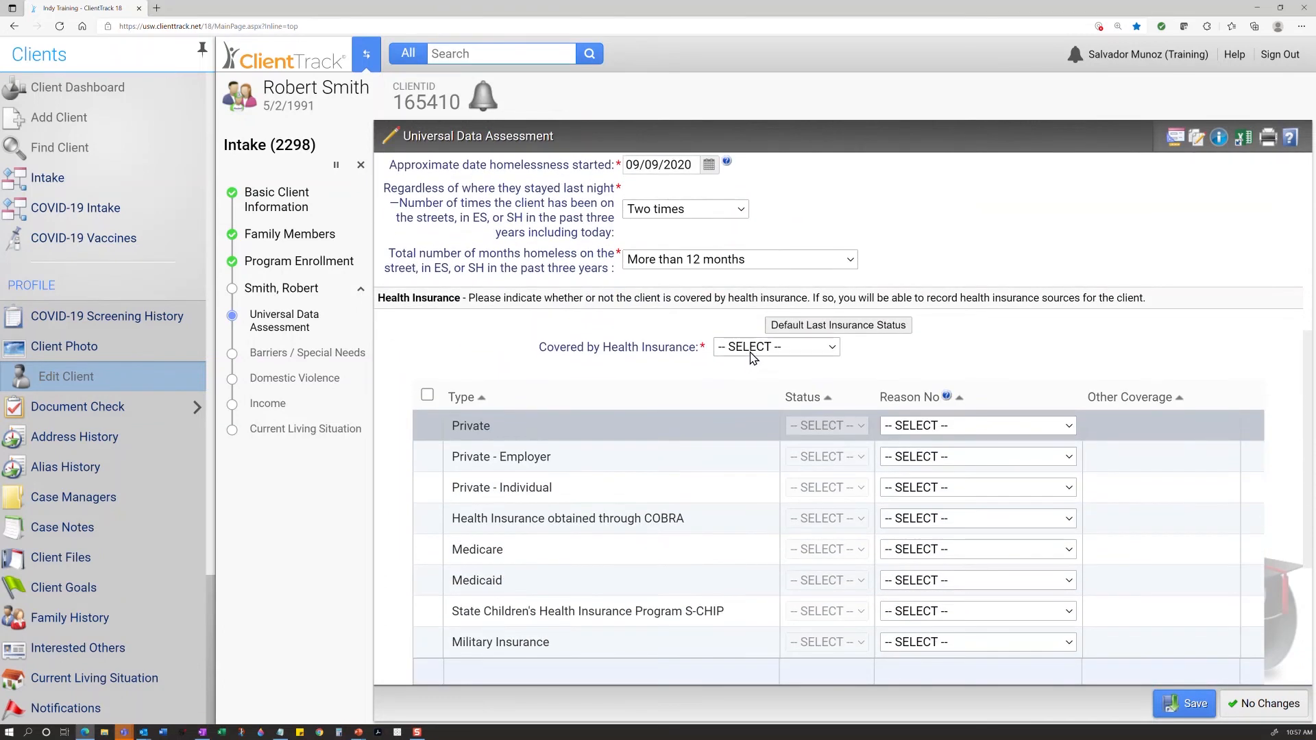
pyautogui.click(753, 350)
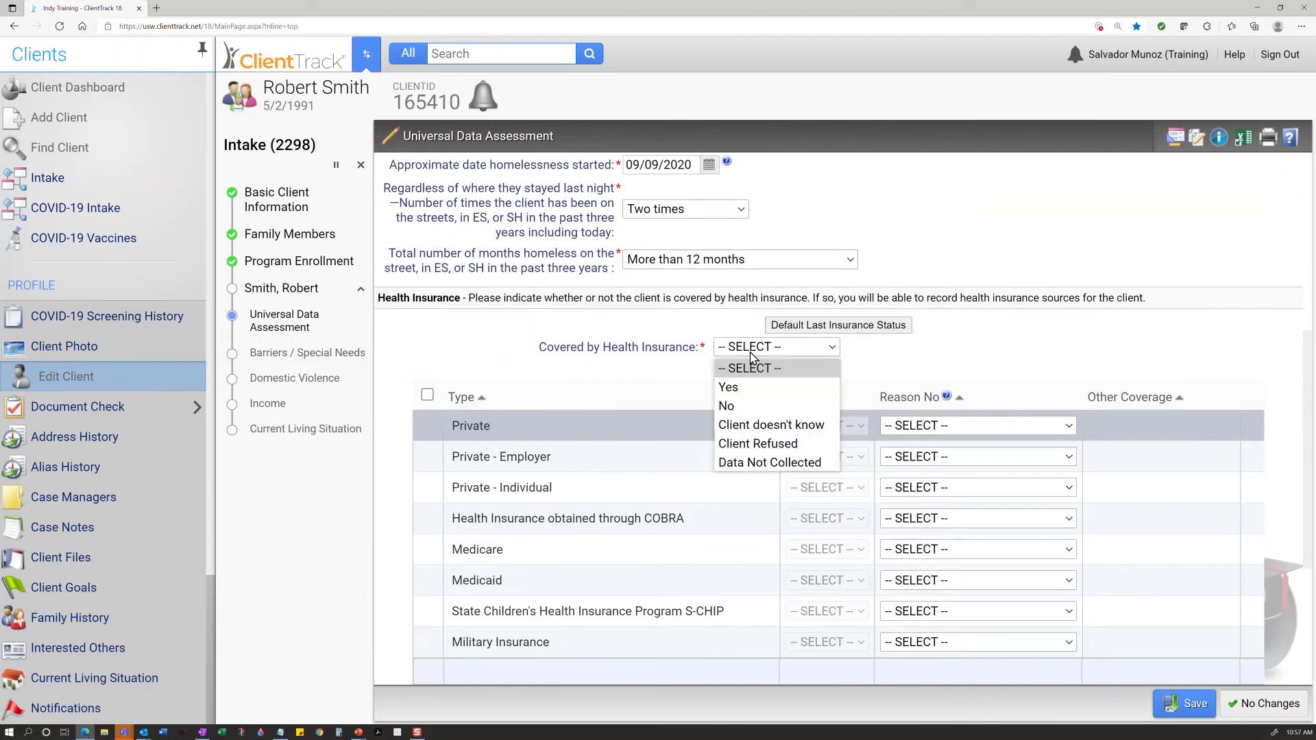
pyautogui.click(767, 406)
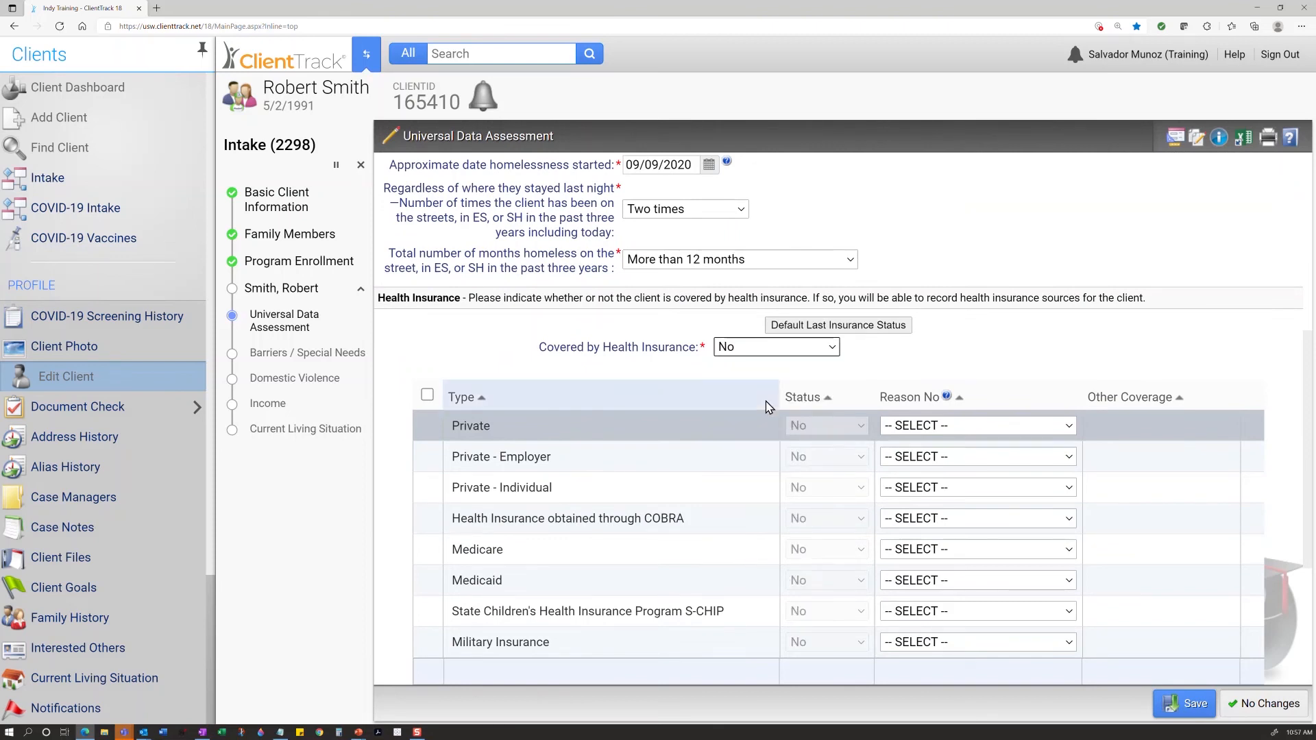
pyautogui.scroll(-2, 781, 410)
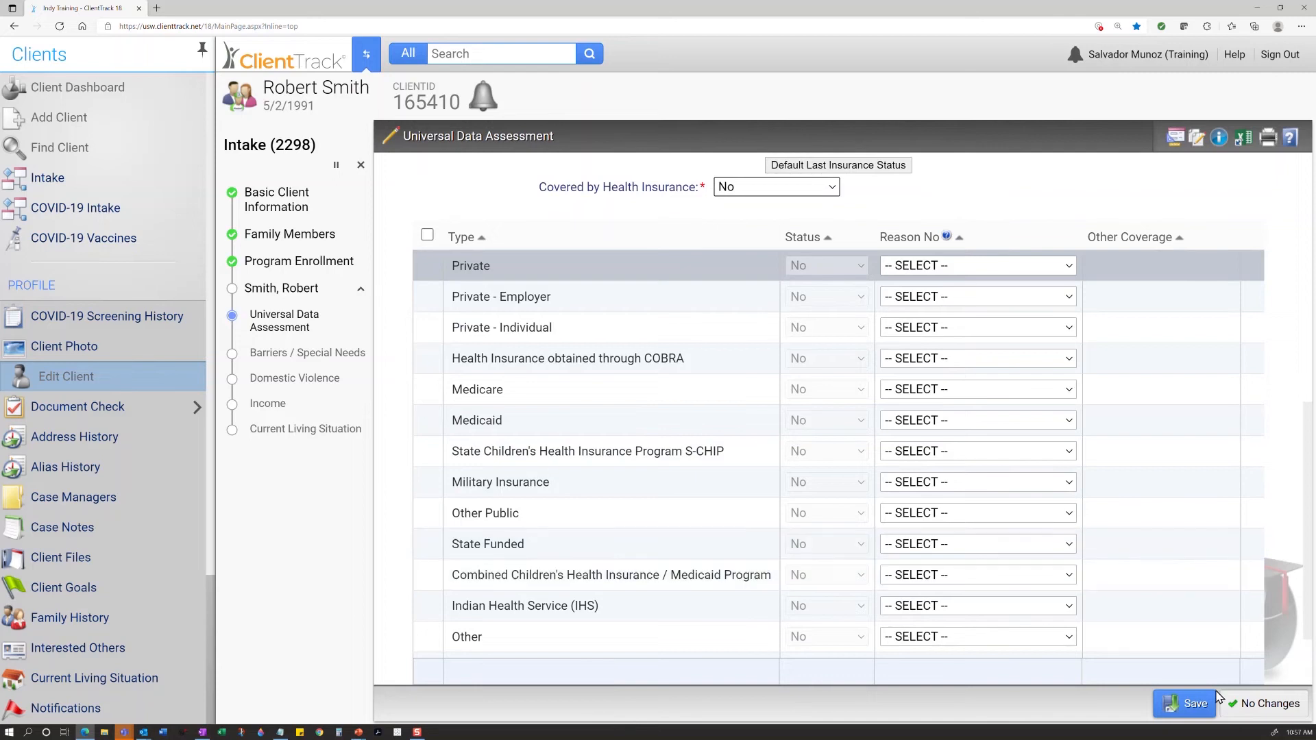
# Save the universal data assessment and record Chronic Health Condition as a barrier, with Yes for both present and indefinite.
pyautogui.click(1196, 706)
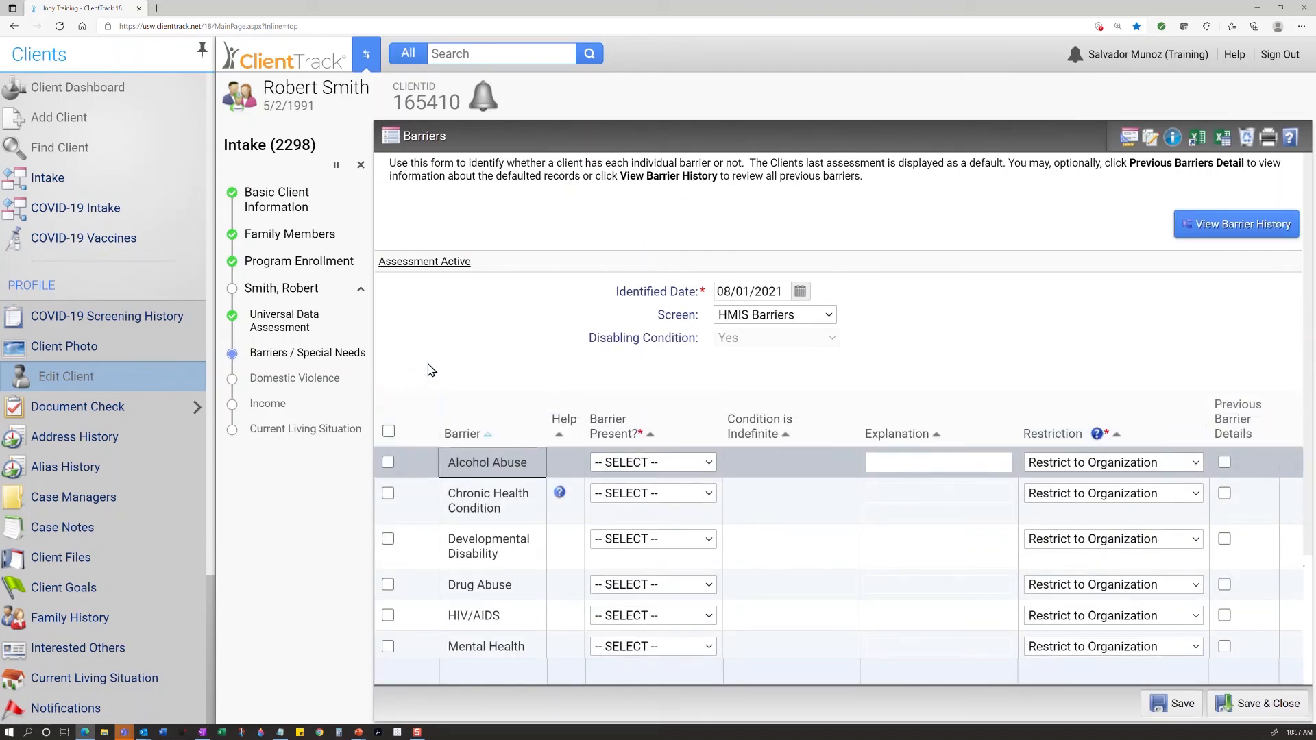
pyautogui.click(699, 495)
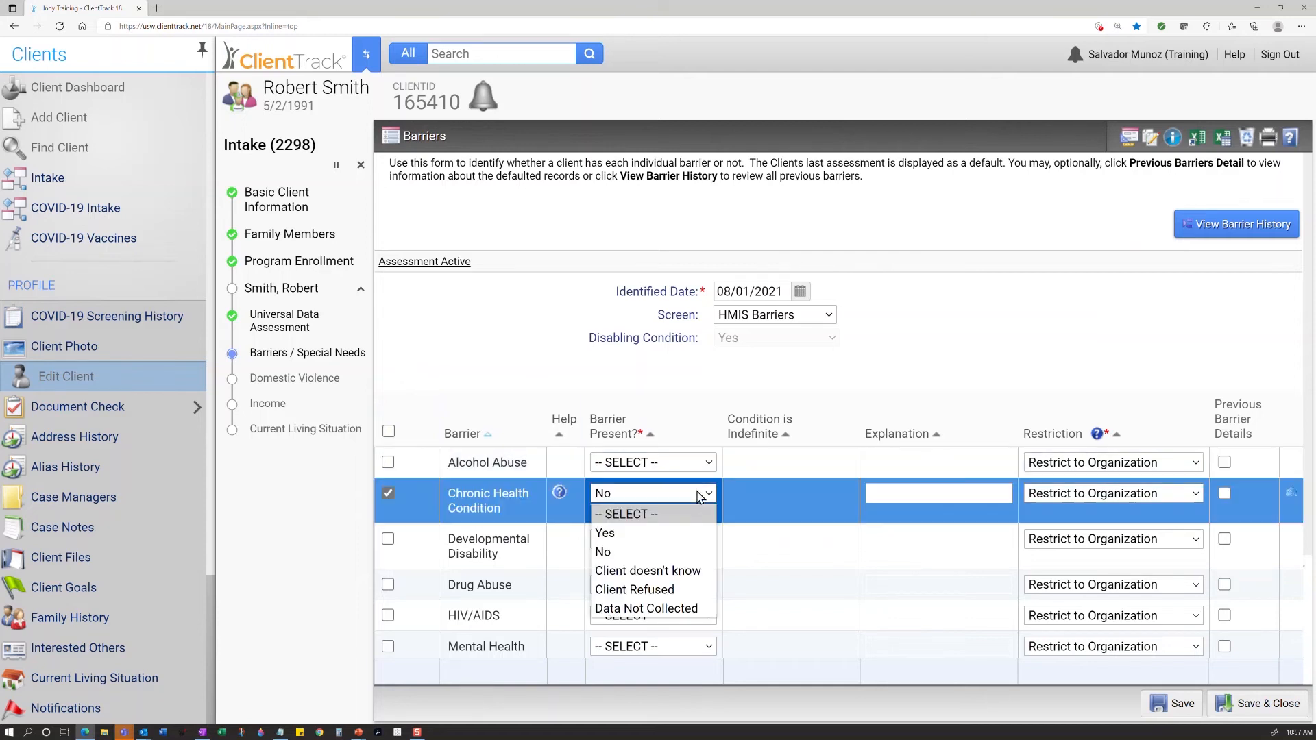
pyautogui.click(705, 534)
pyautogui.click(821, 494)
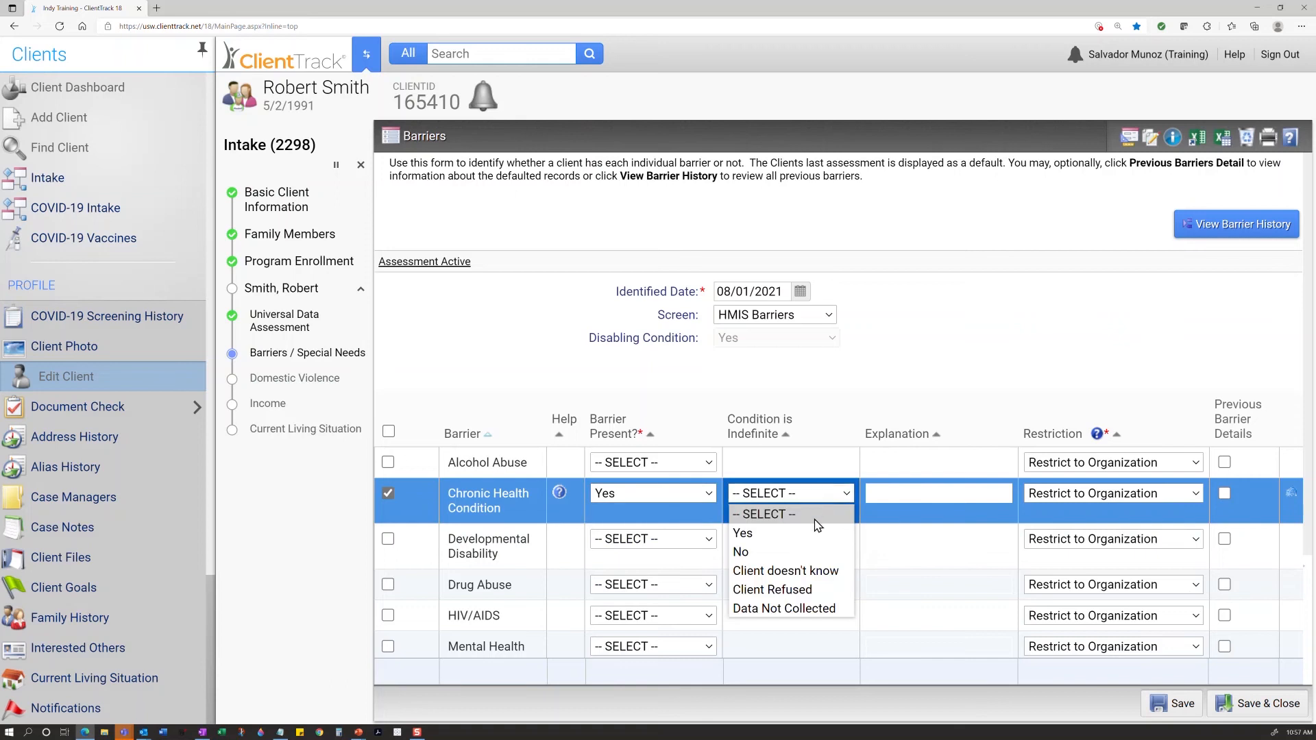
pyautogui.click(816, 533)
# Record Mental Health as a barrier, with Yes for both present and indefinite.
pyautogui.scroll(-2, 676, 545)
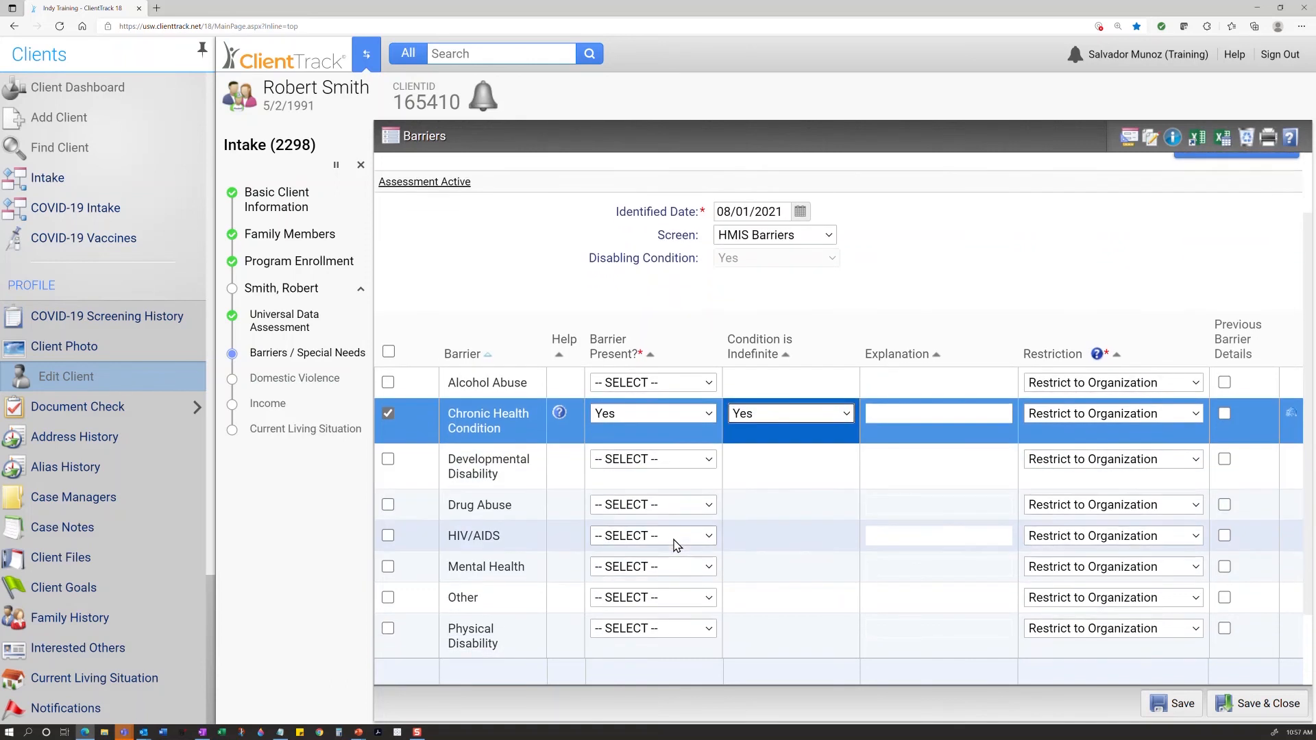
pyautogui.scroll(-2, 675, 545)
pyautogui.click(672, 487)
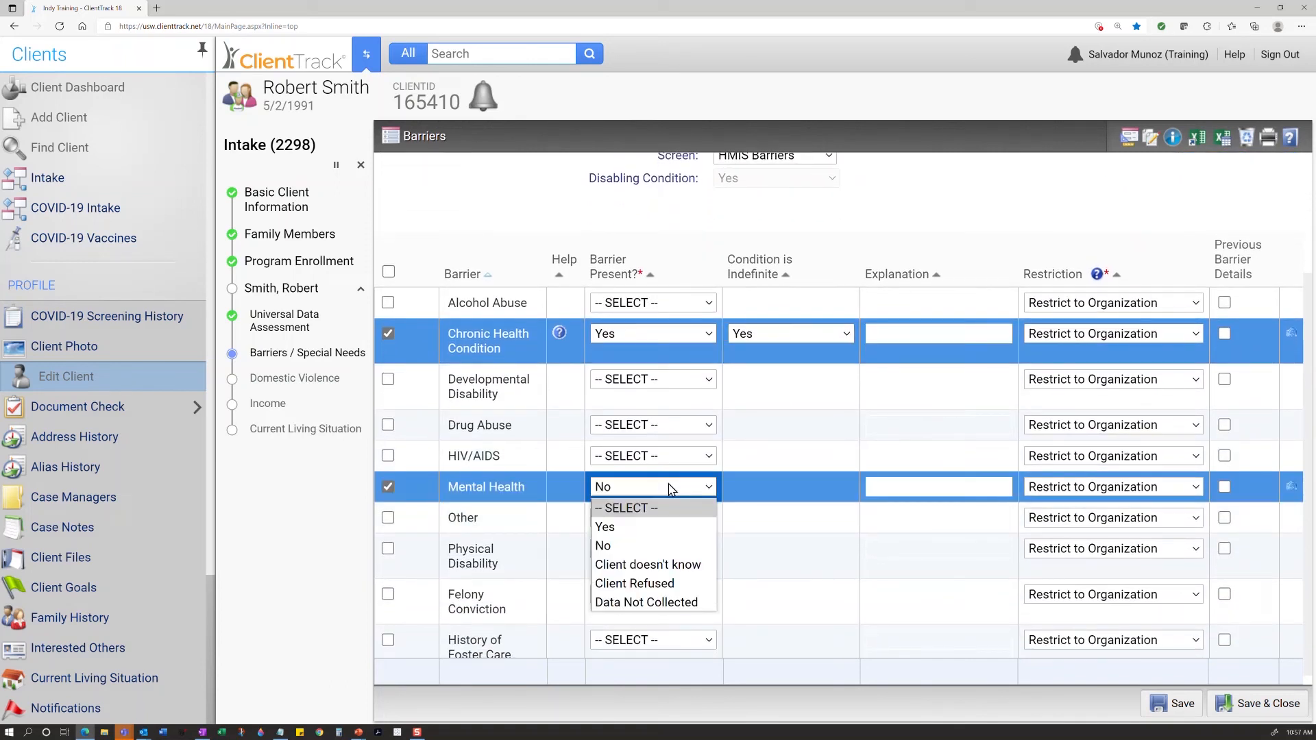
pyautogui.click(671, 528)
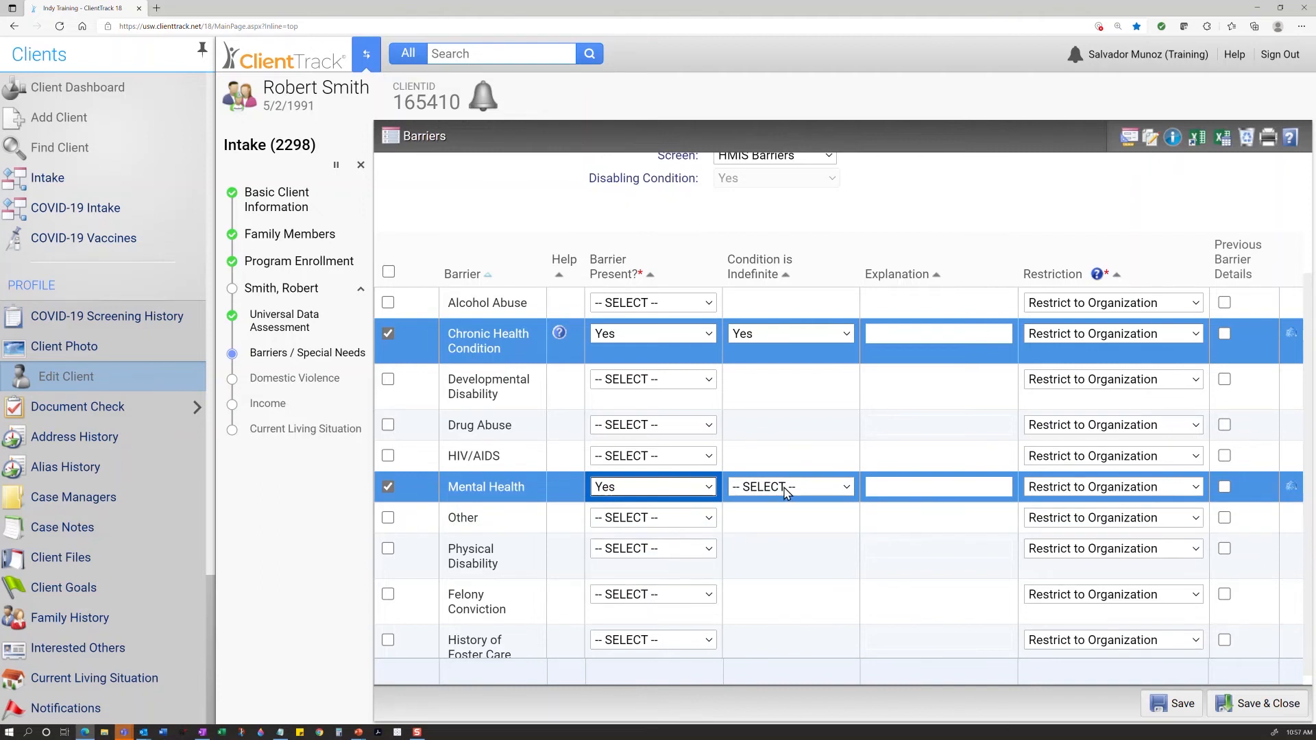
pyautogui.click(786, 492)
pyautogui.click(787, 530)
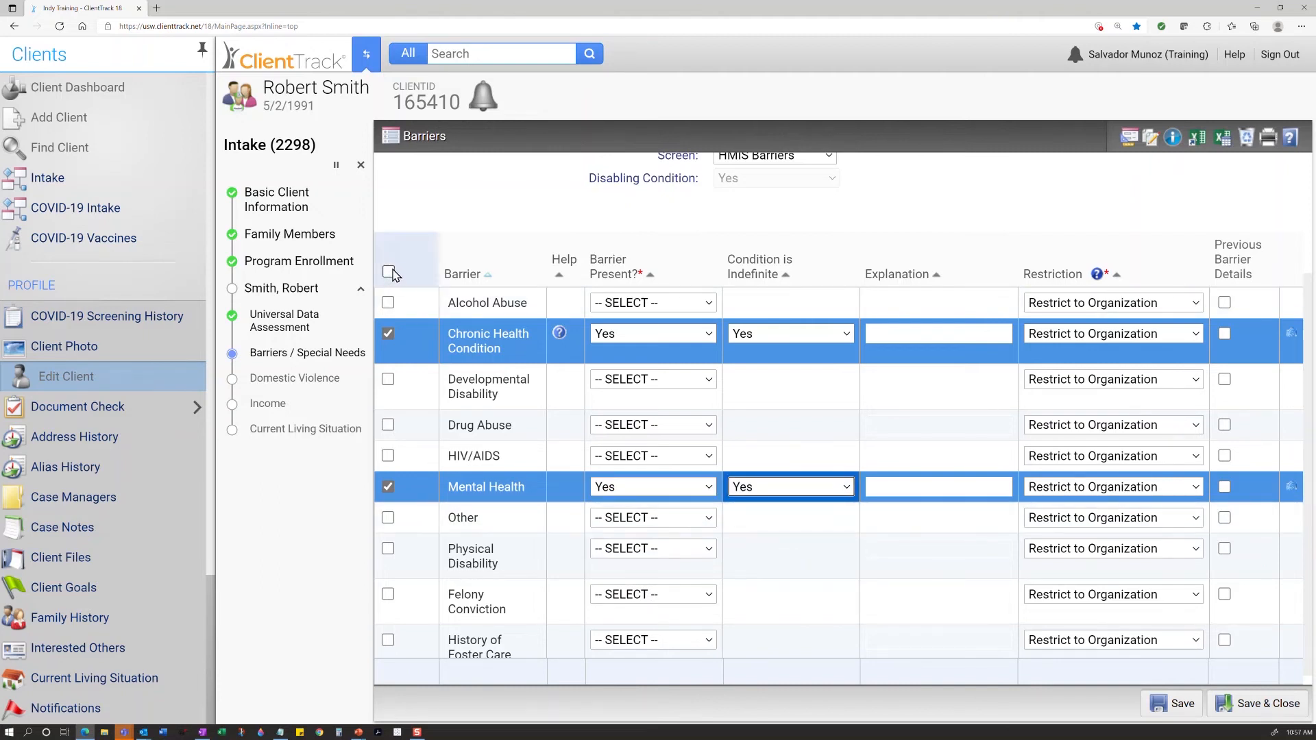
# Set all remaining barriers to No and save and close the barriers assessment.
pyautogui.click(743, 307)
pyautogui.click(744, 377)
pyautogui.click(760, 414)
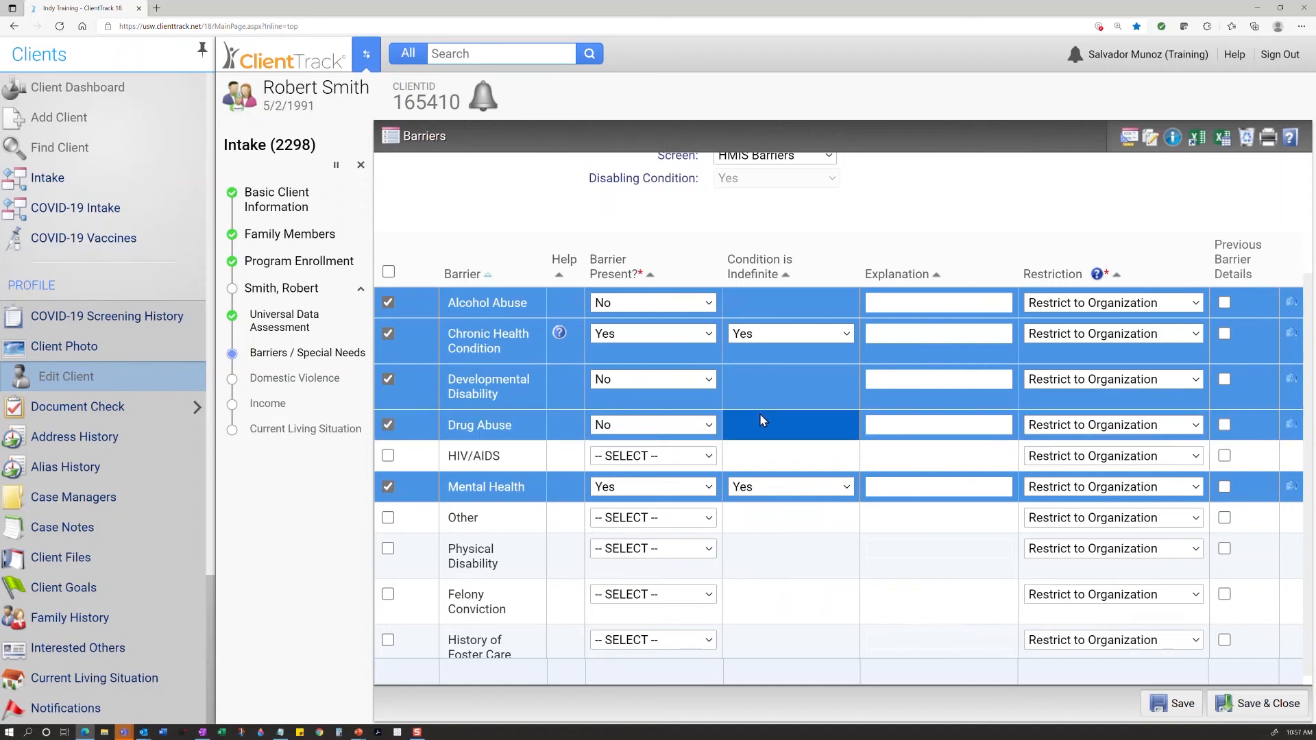
pyautogui.click(389, 272)
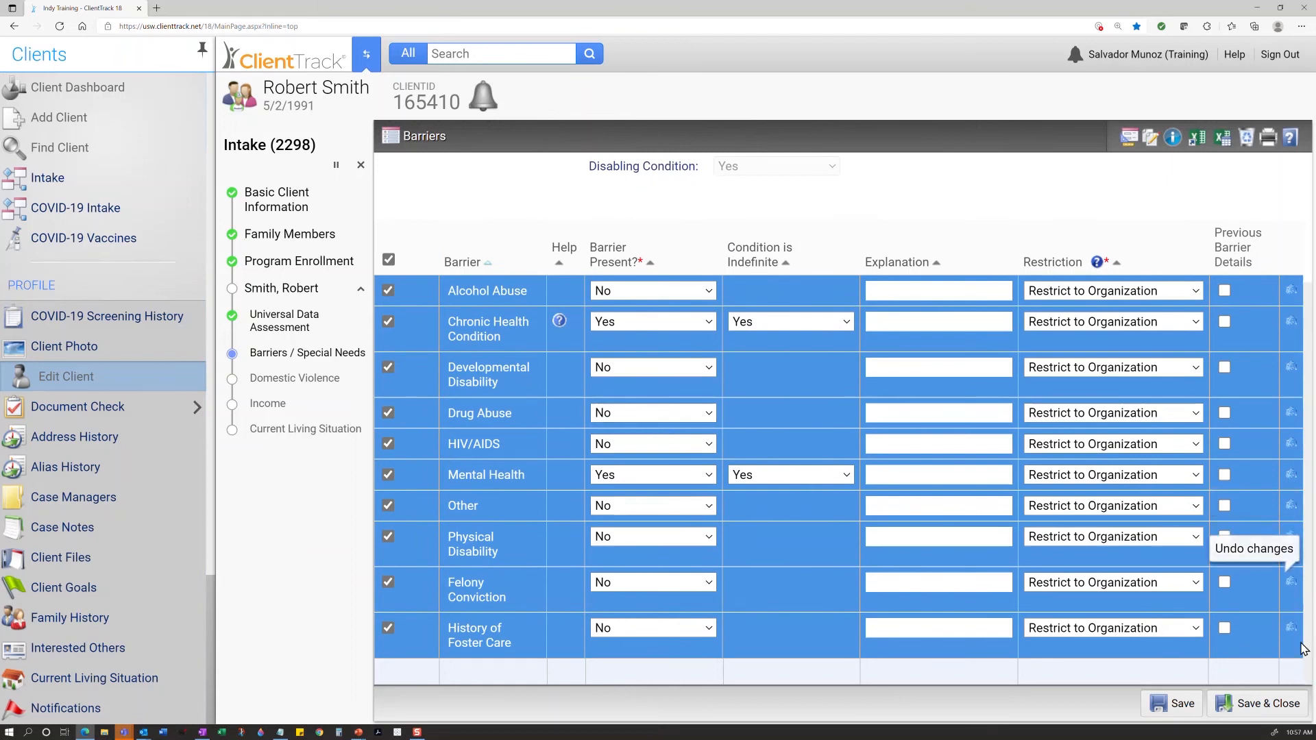
pyautogui.click(1294, 713)
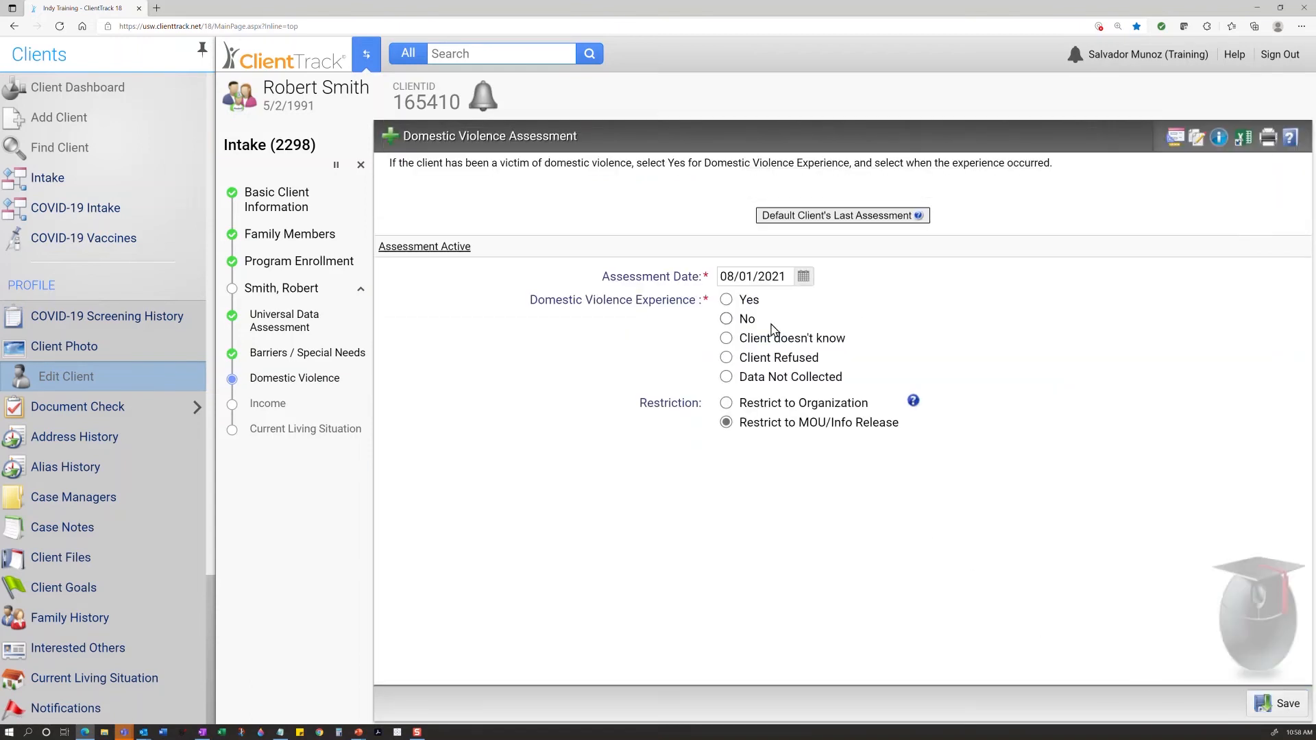
# Set Domestic Violence Experience to No and save the assessment.
pyautogui.click(757, 303)
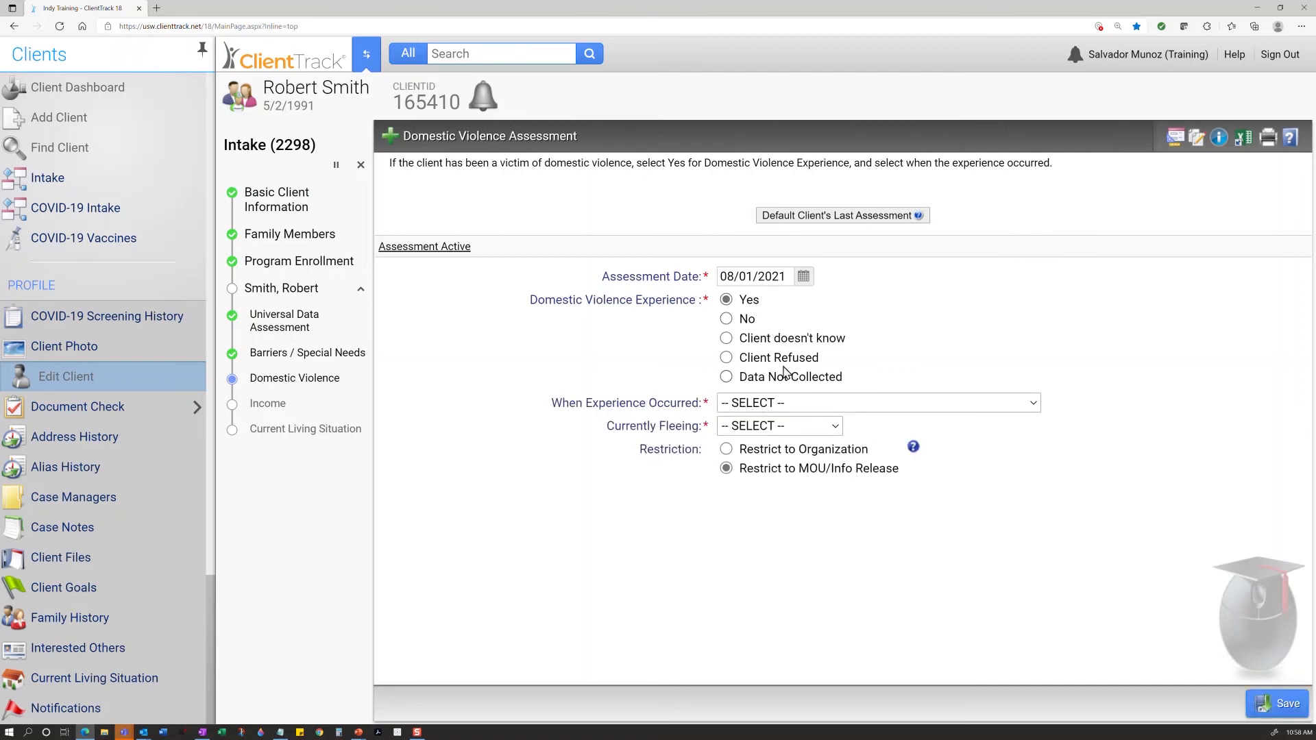
pyautogui.click(746, 319)
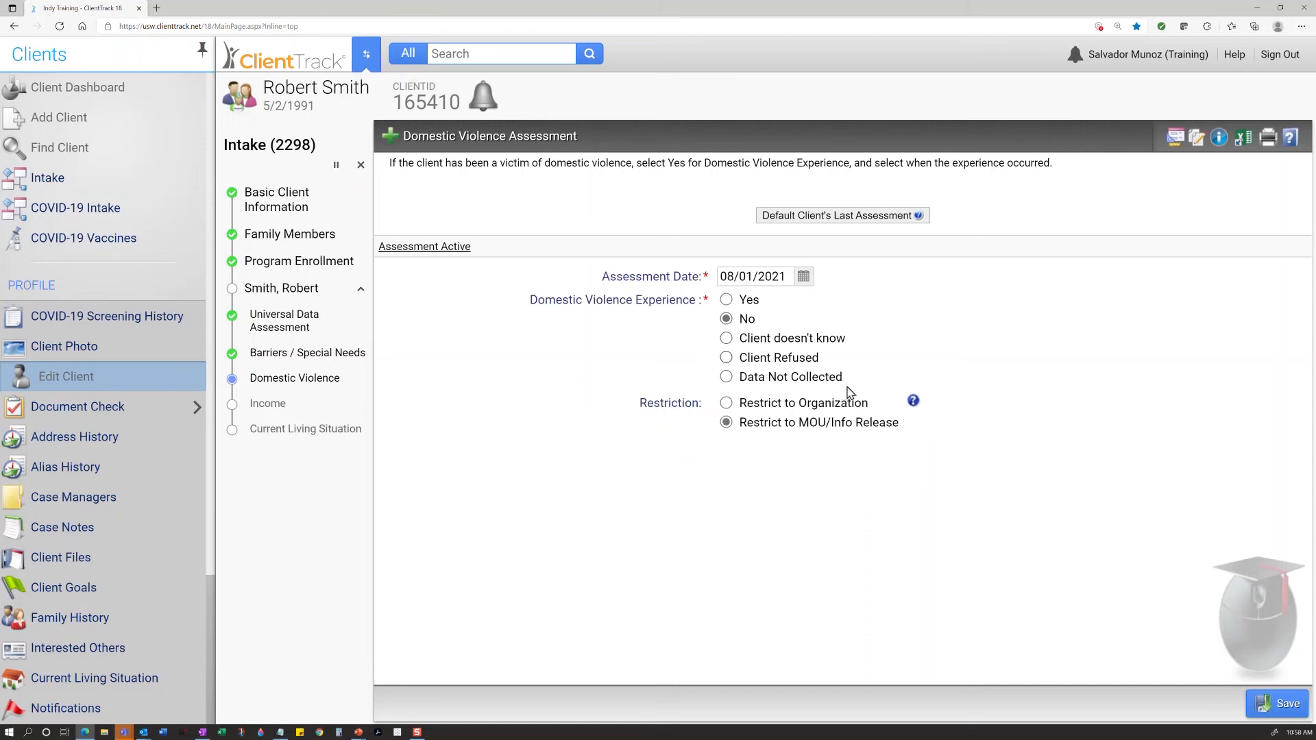
pyautogui.click(1279, 704)
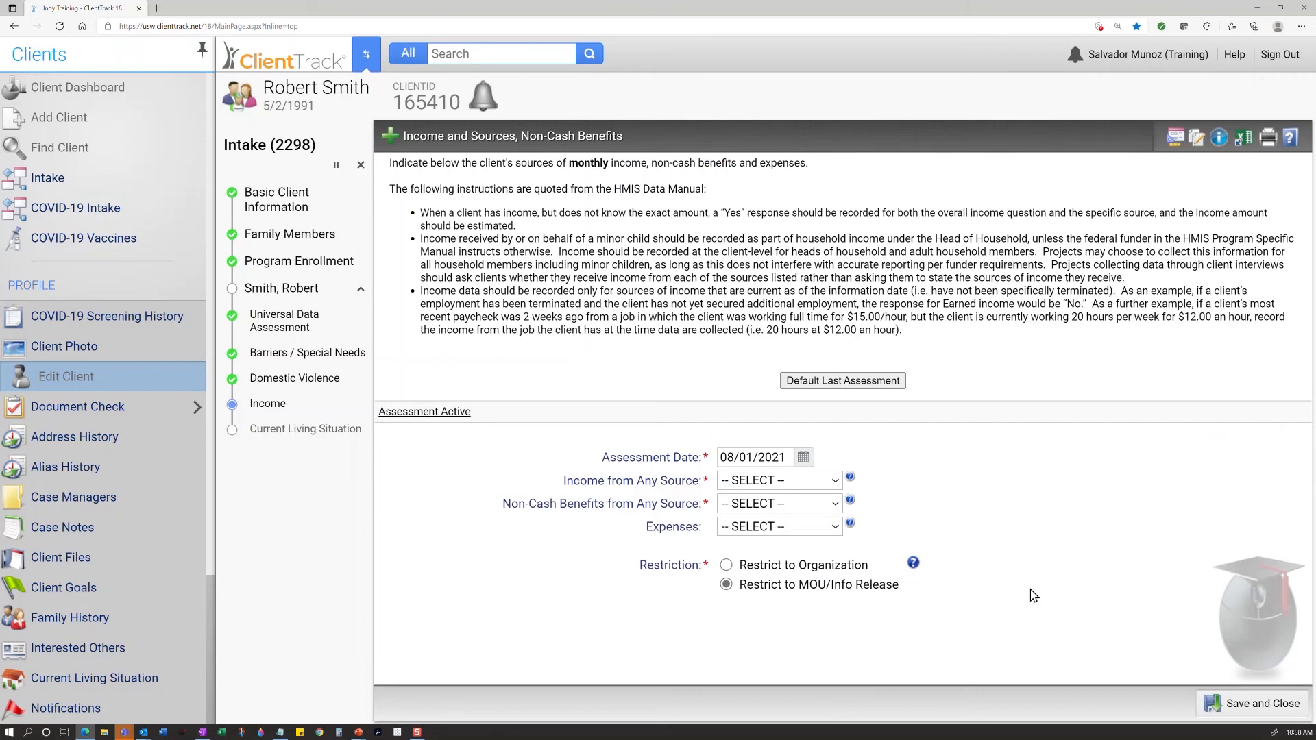
# Set both Income from Any Source and Non-Cash Benefits from Any Source to No, and save the income assessment.
pyautogui.click(828, 482)
pyautogui.click(825, 542)
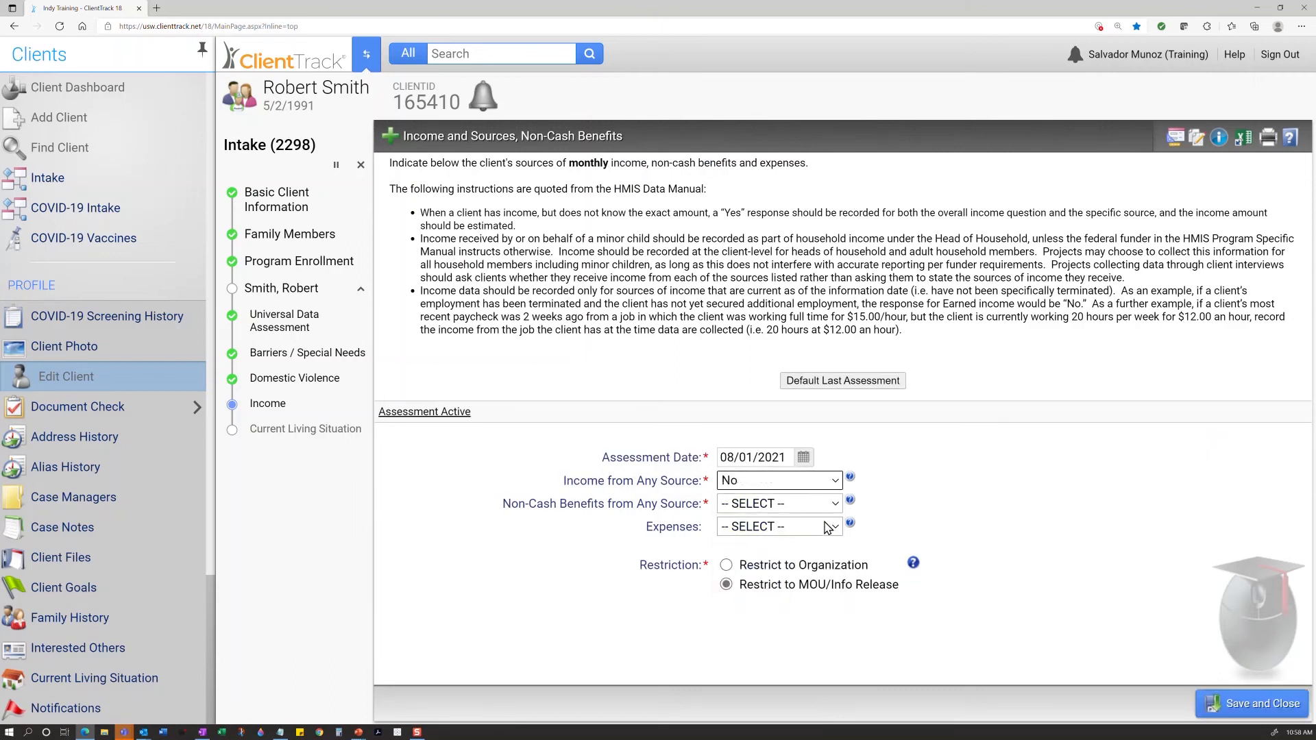
pyautogui.click(828, 505)
pyautogui.click(813, 568)
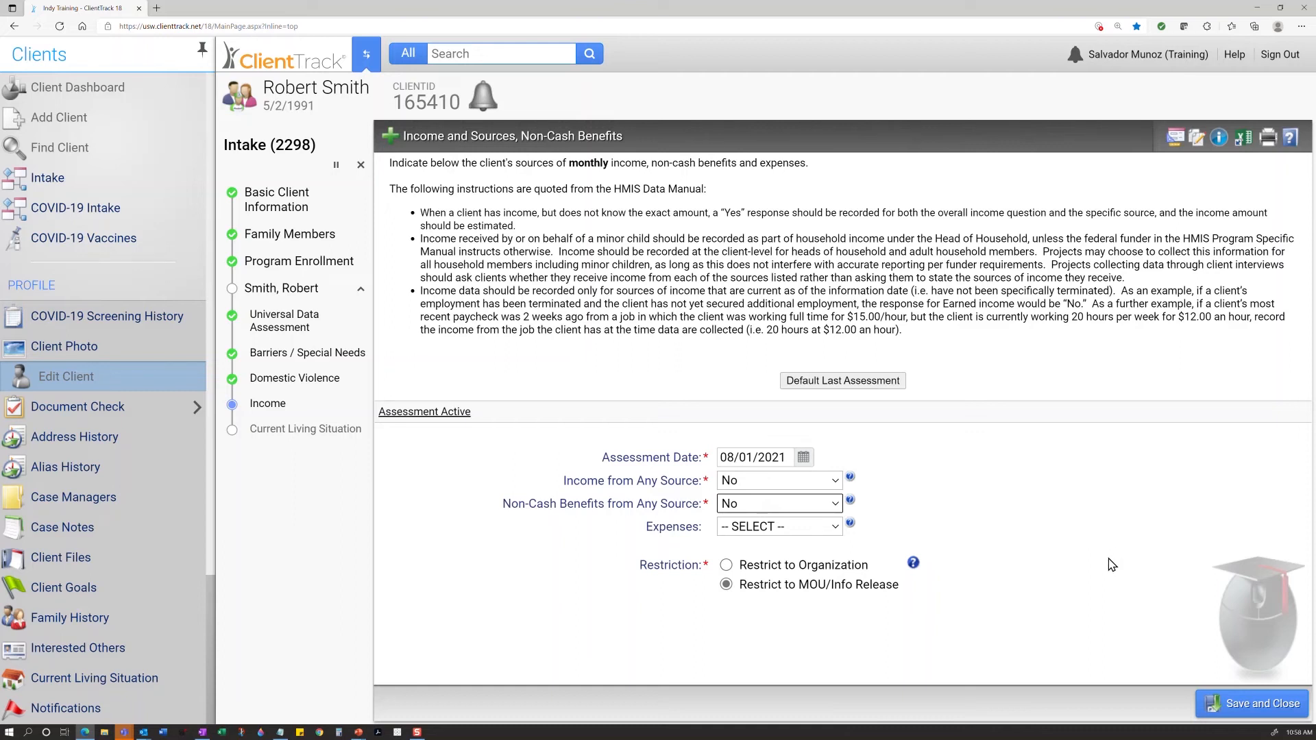
pyautogui.click(1274, 711)
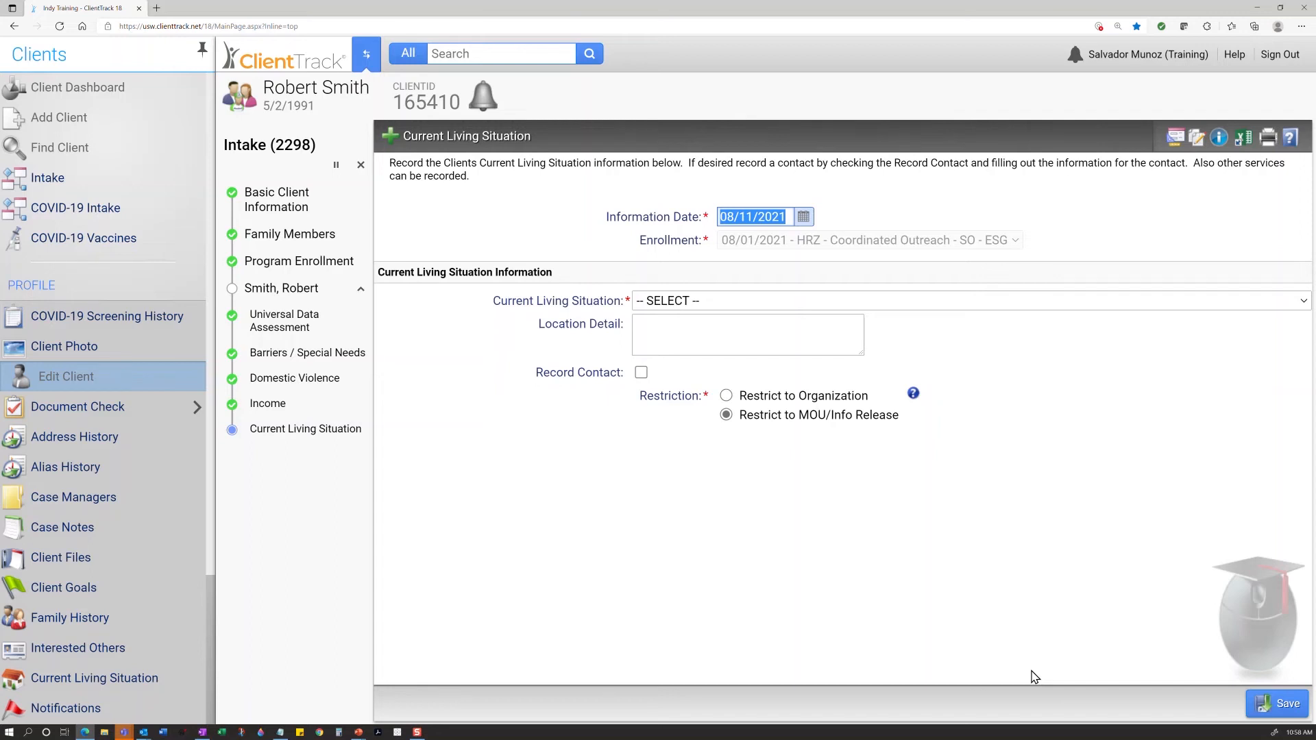
# Finish the intake workflow by recording the current living situation as Place not meant for habitation, with a CO - Outreach Encounter contact.
pyautogui.click(898, 302)
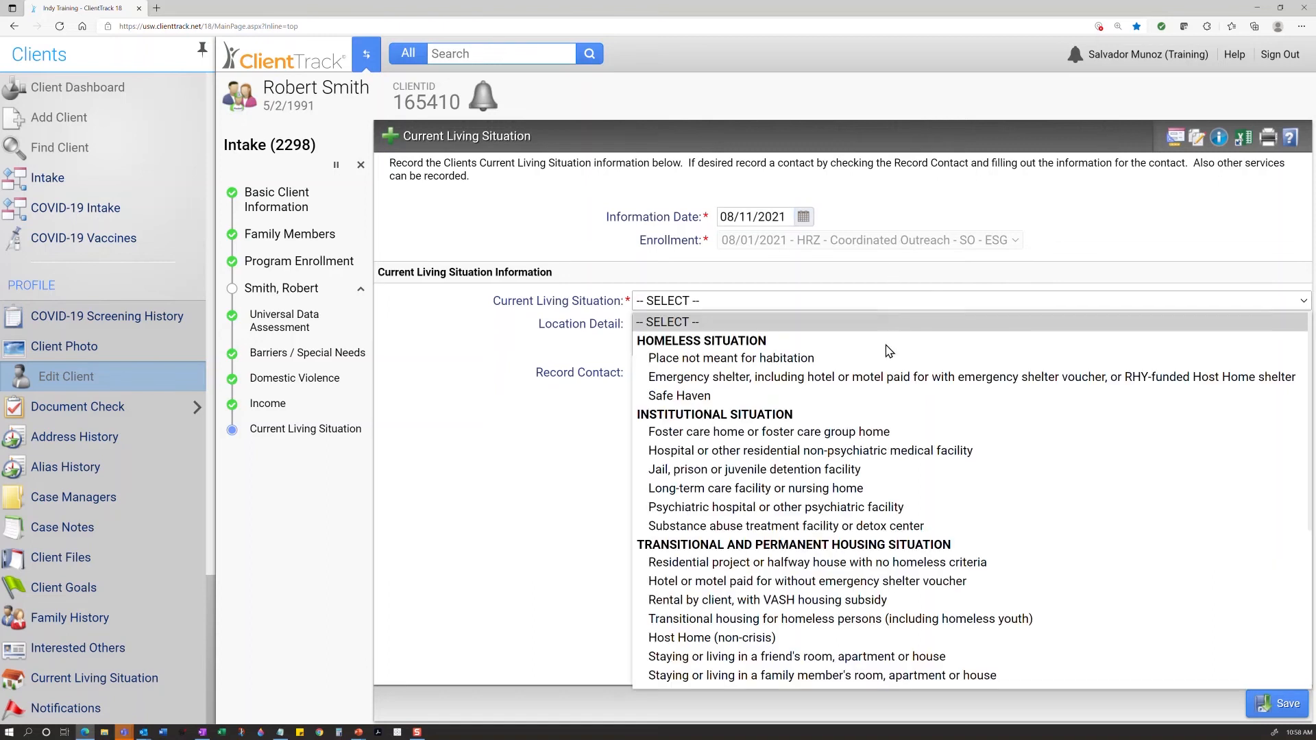
pyautogui.click(884, 366)
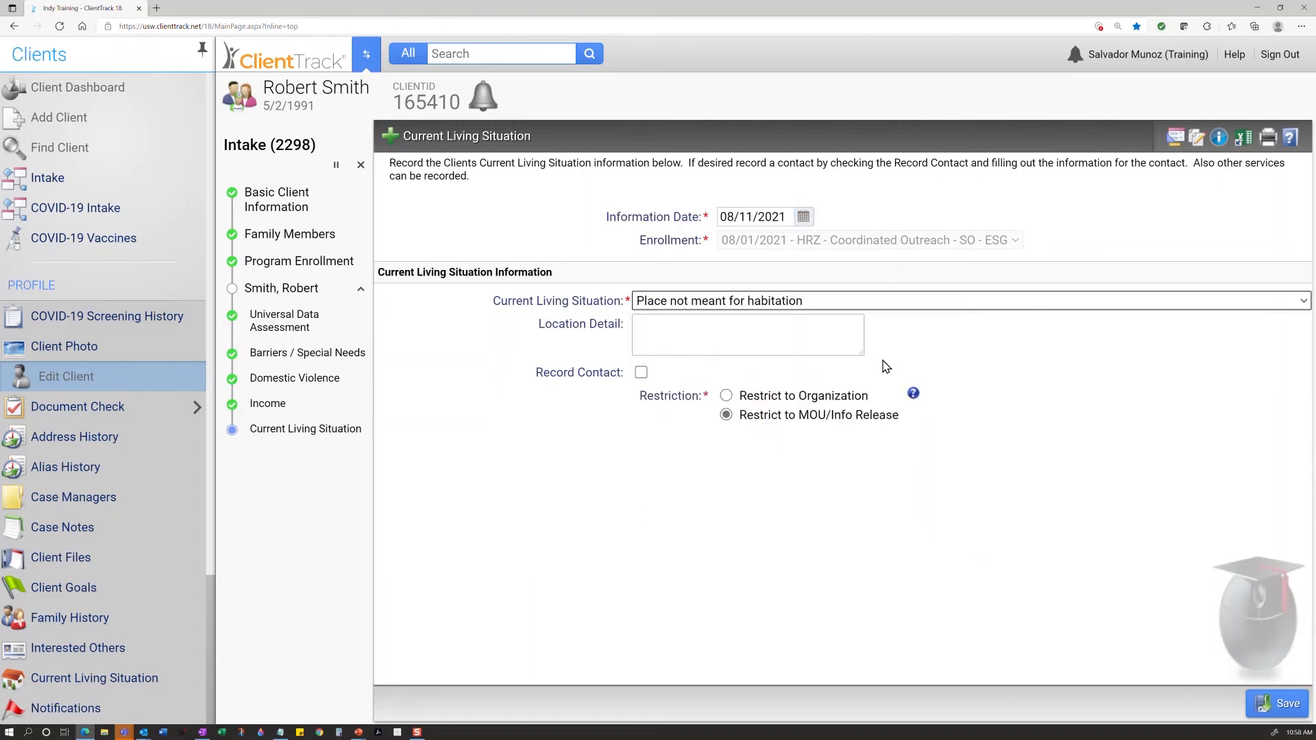
pyautogui.click(641, 372)
pyautogui.click(765, 437)
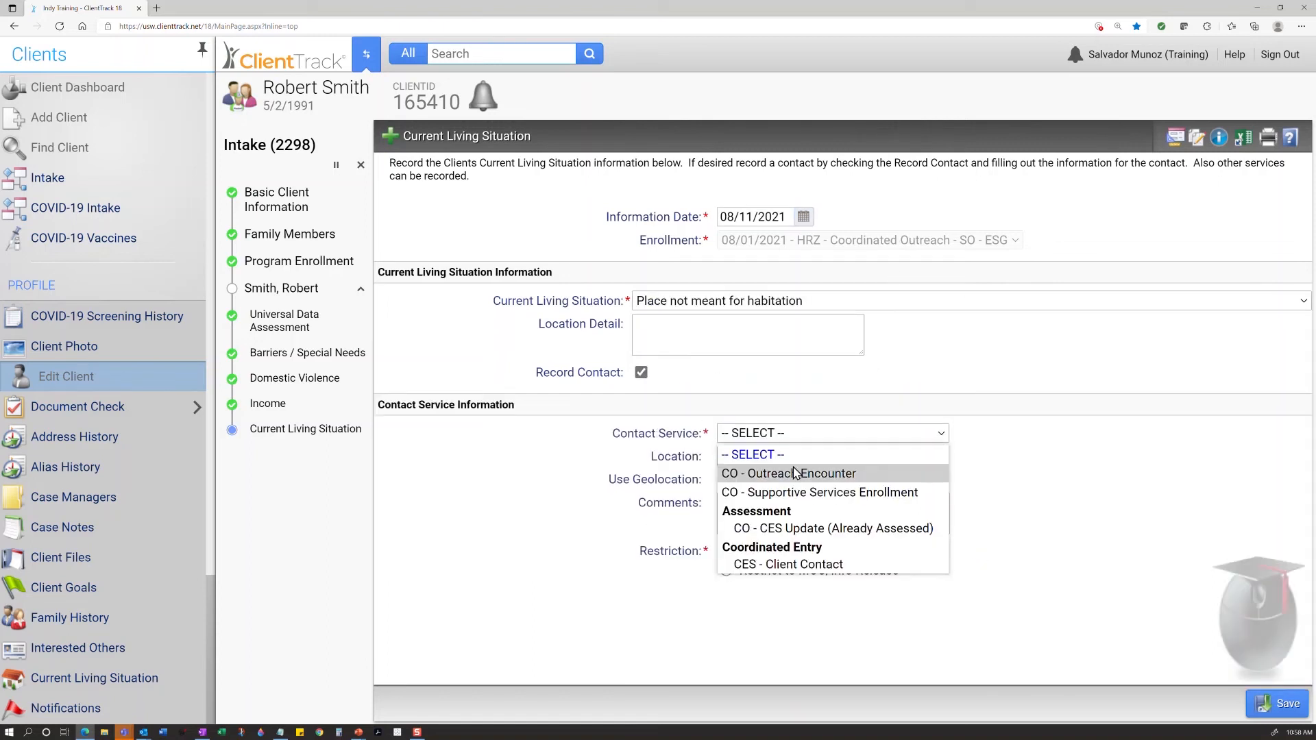
pyautogui.click(832, 476)
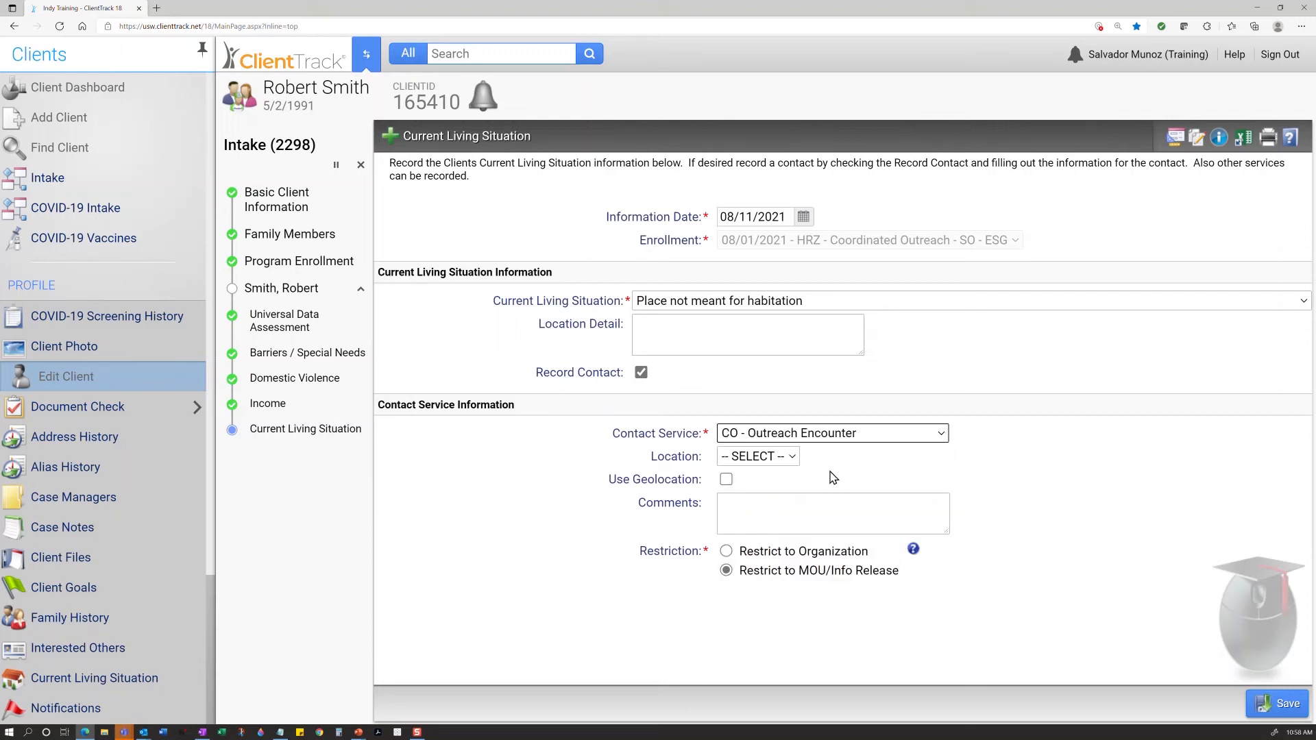
pyautogui.click(1288, 705)
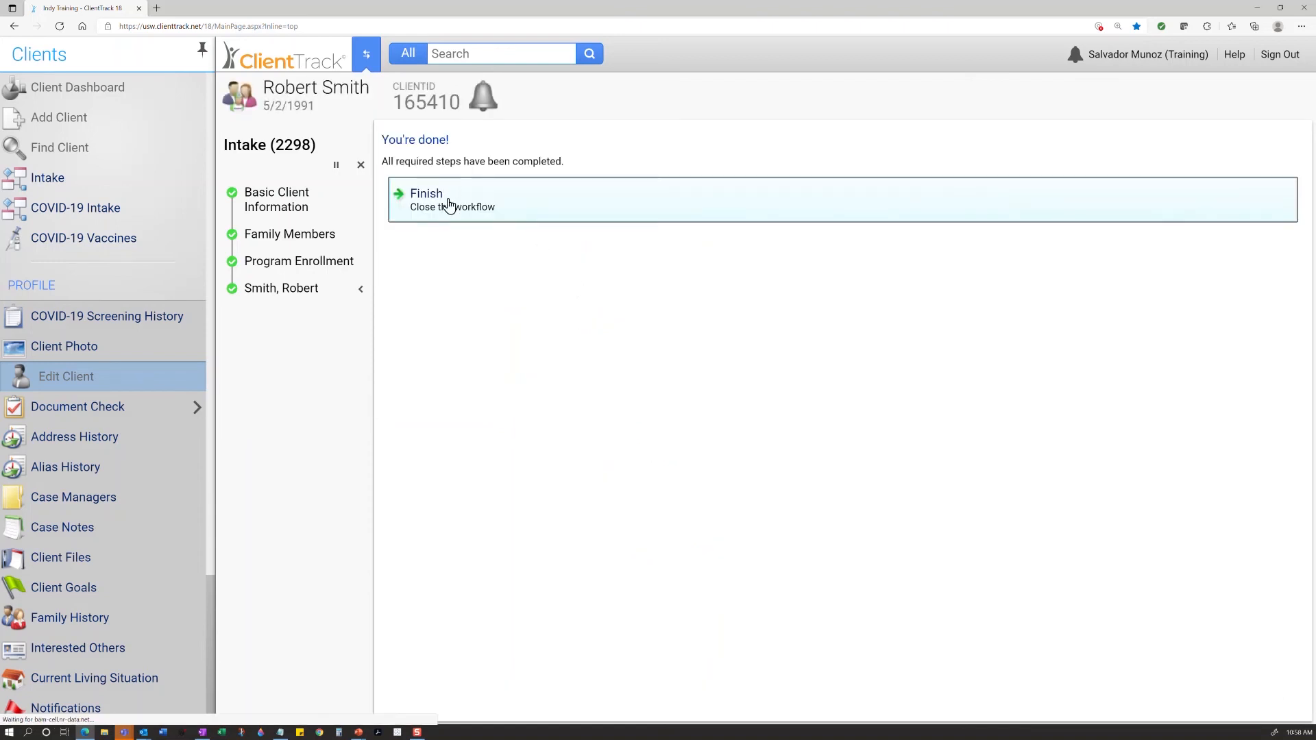
pyautogui.click(449, 205)
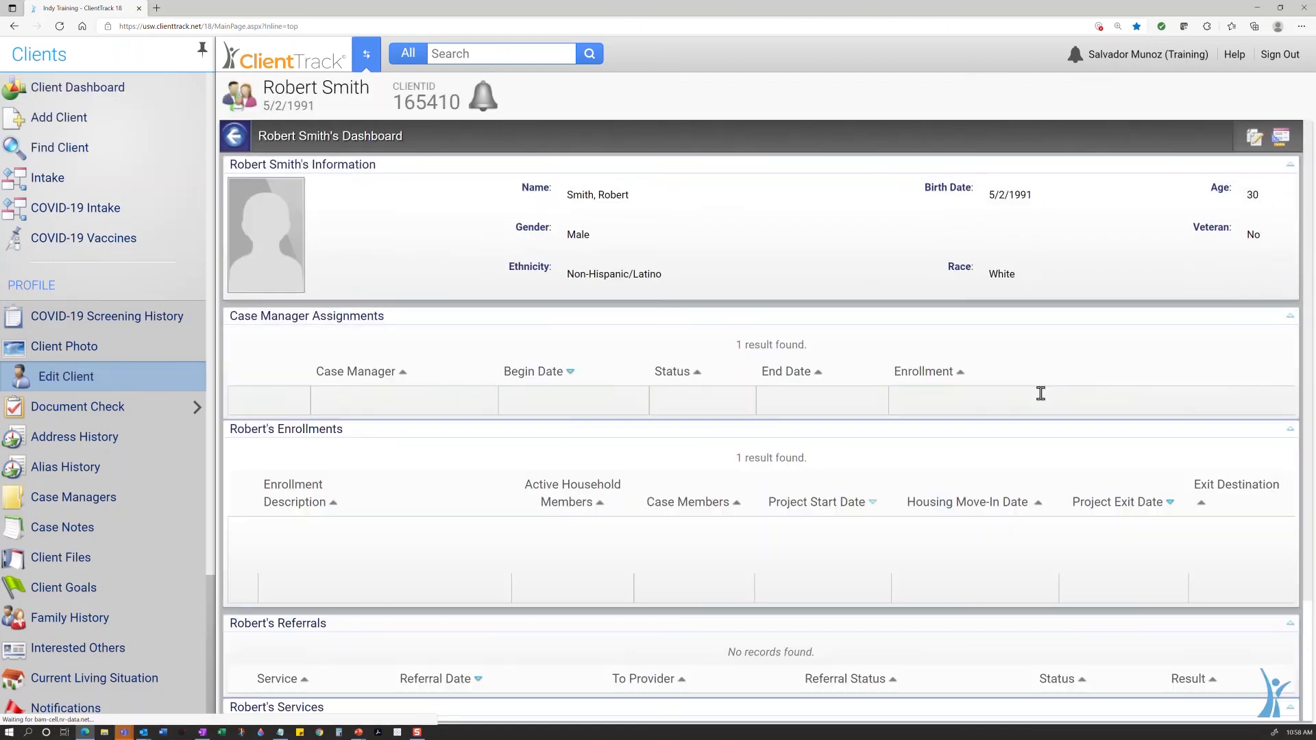
# Check the date of engagement in the HRZ - Coordinated Outreach - SO - ESG enrollment, and close it without saving.
pyautogui.scroll(-3, 998, 468)
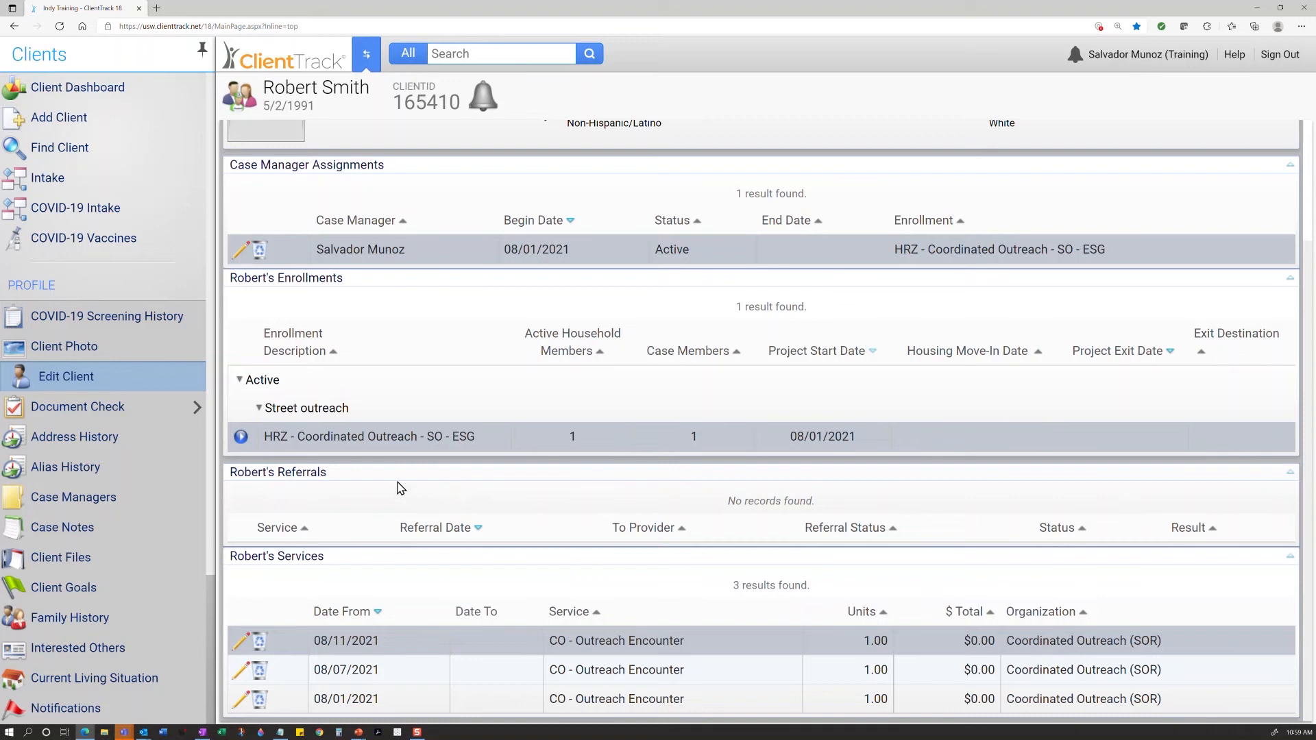
pyautogui.click(241, 440)
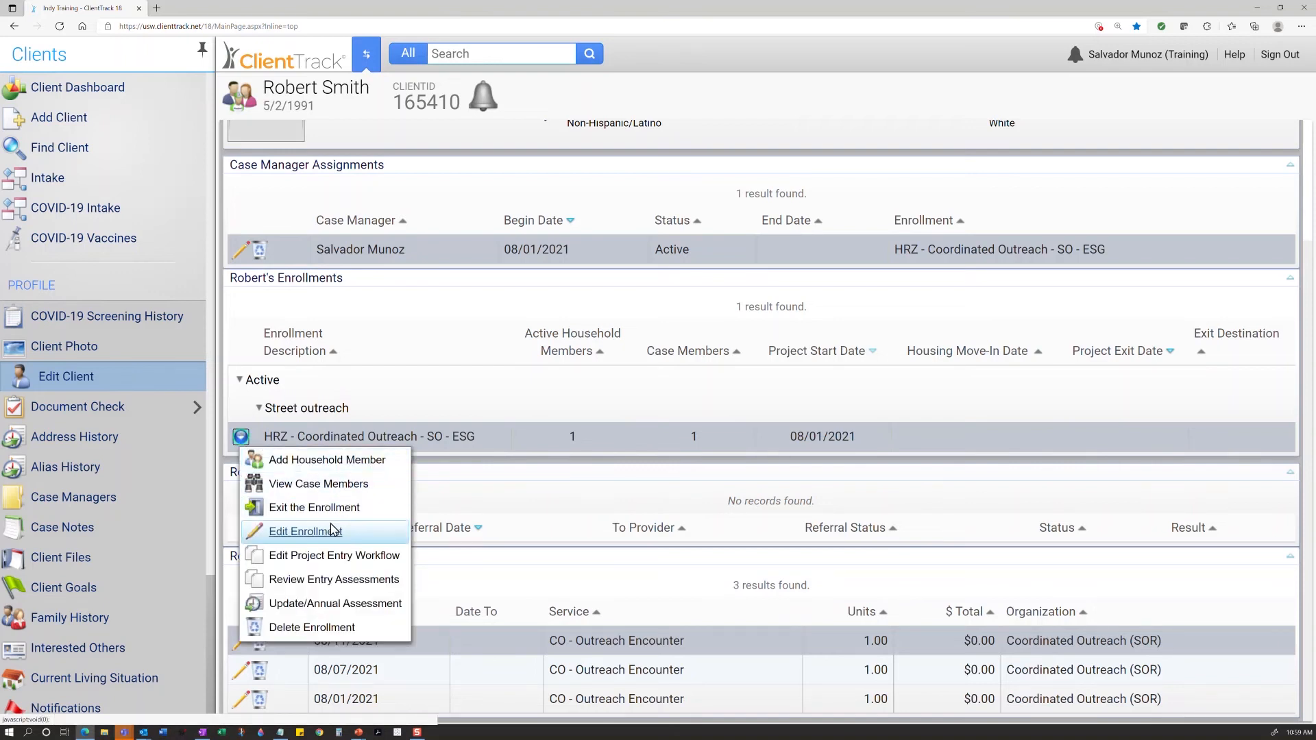
pyautogui.click(306, 532)
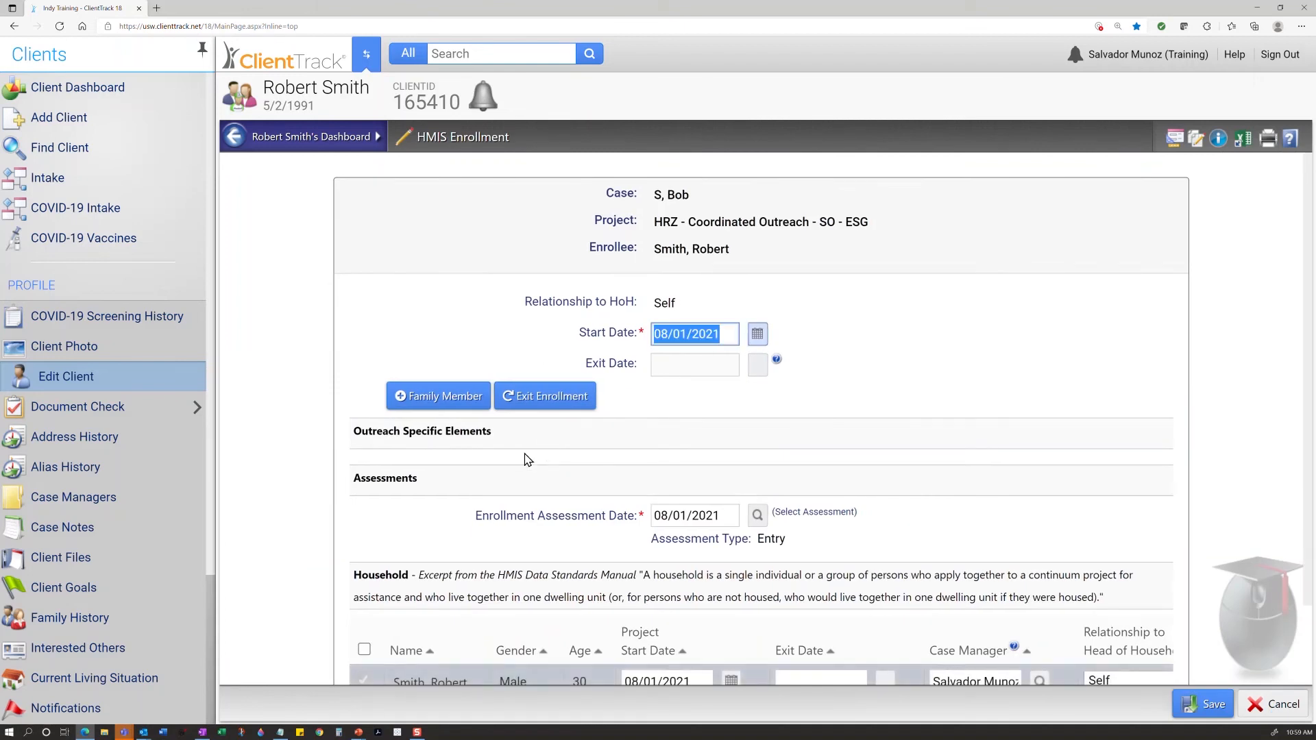
pyautogui.scroll(-2, 554, 533)
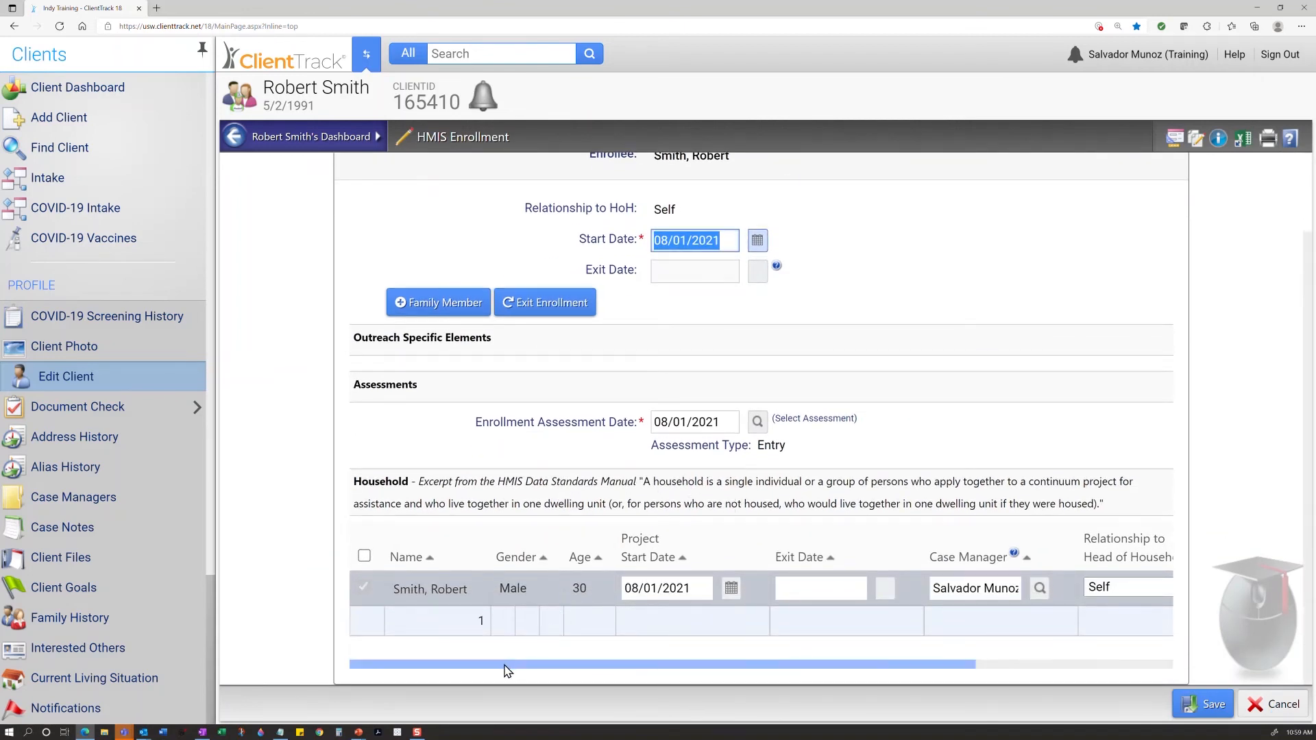
pyautogui.moveTo(507, 670); pyautogui.dragTo(843, 638)
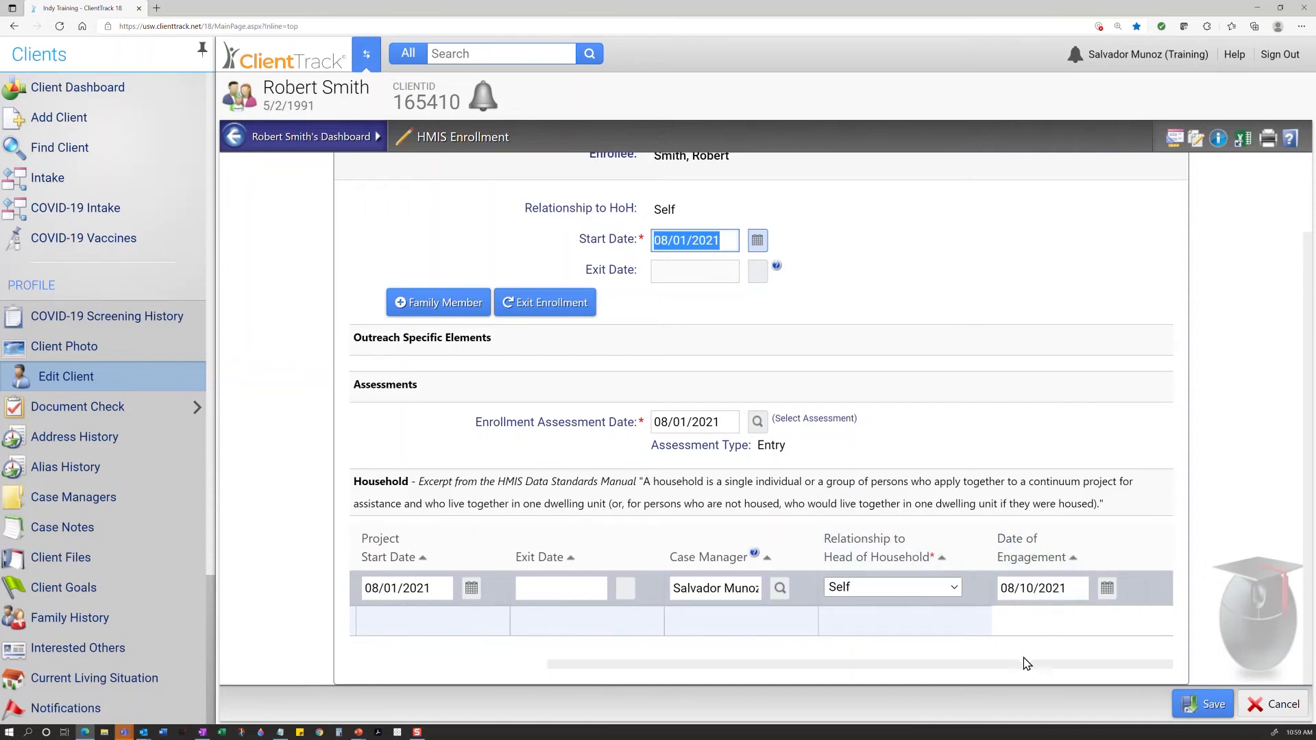
pyautogui.moveTo(1022, 670); pyautogui.dragTo(649, 649)
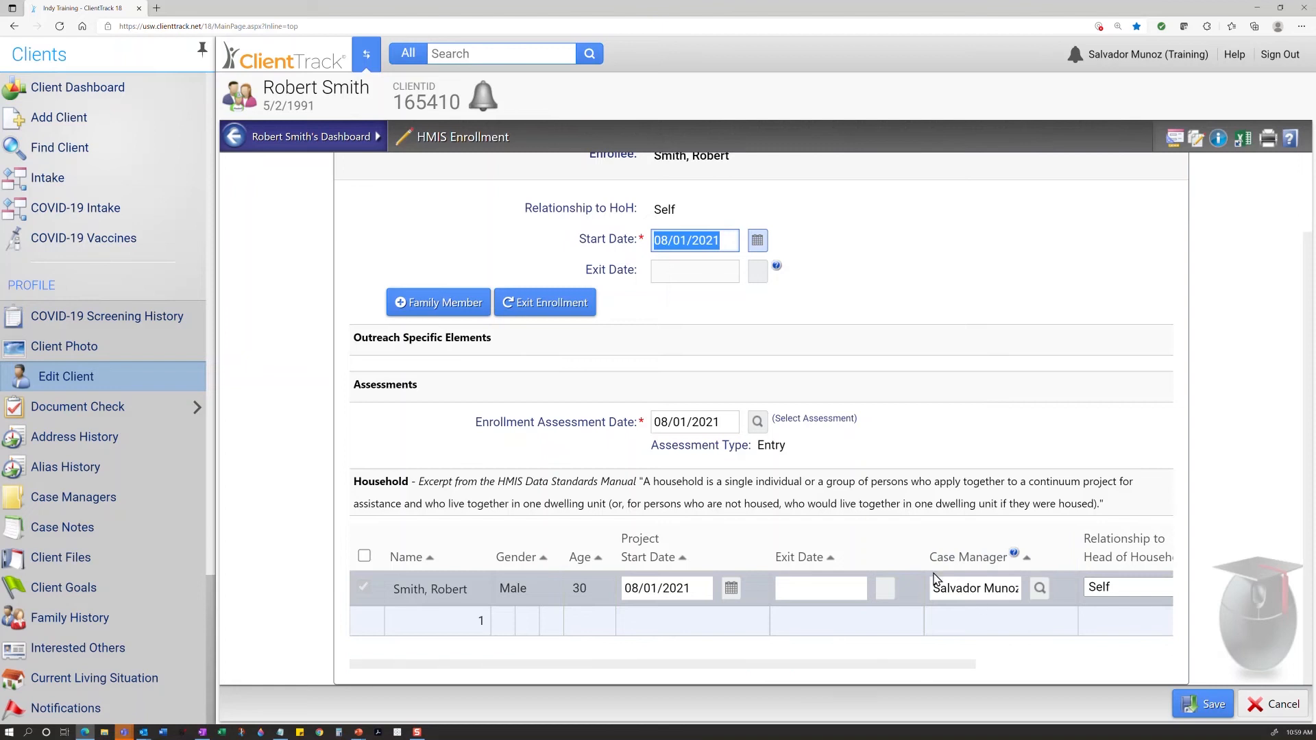
pyautogui.moveTo(806, 673); pyautogui.dragTo(1177, 672)
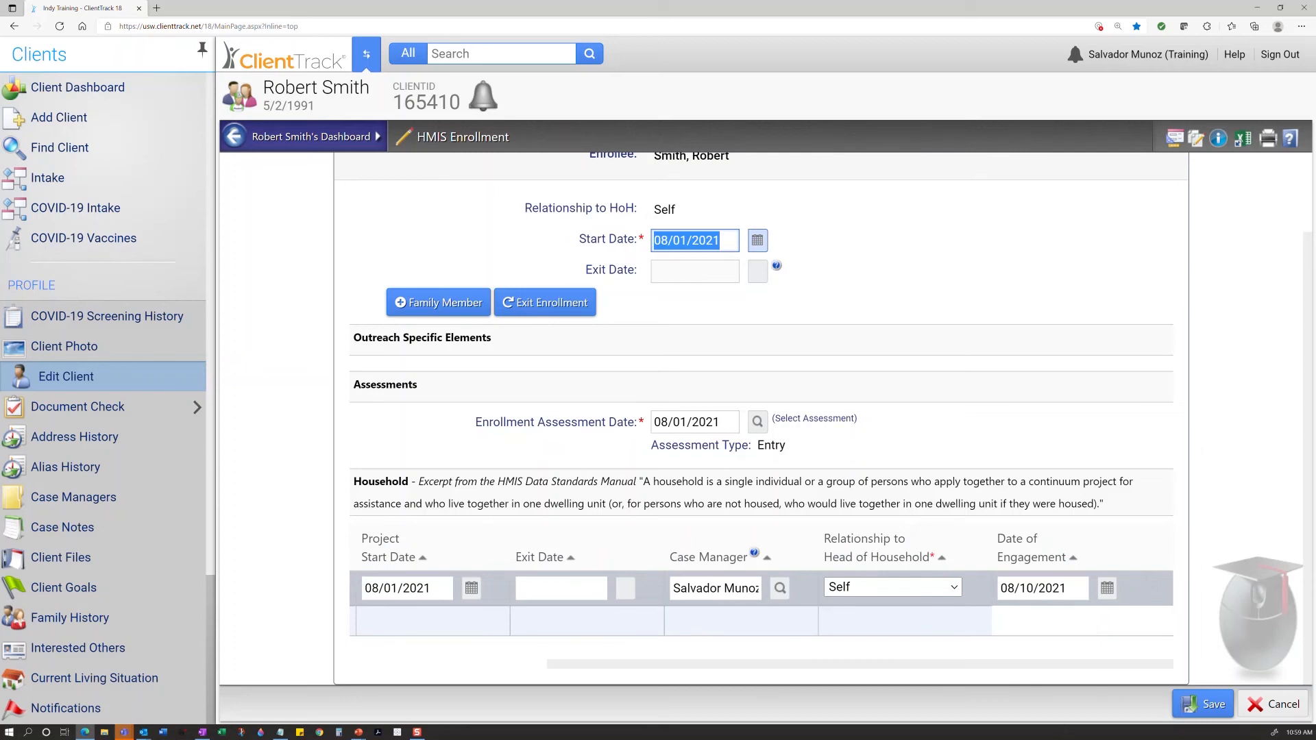
pyautogui.click(1246, 694)
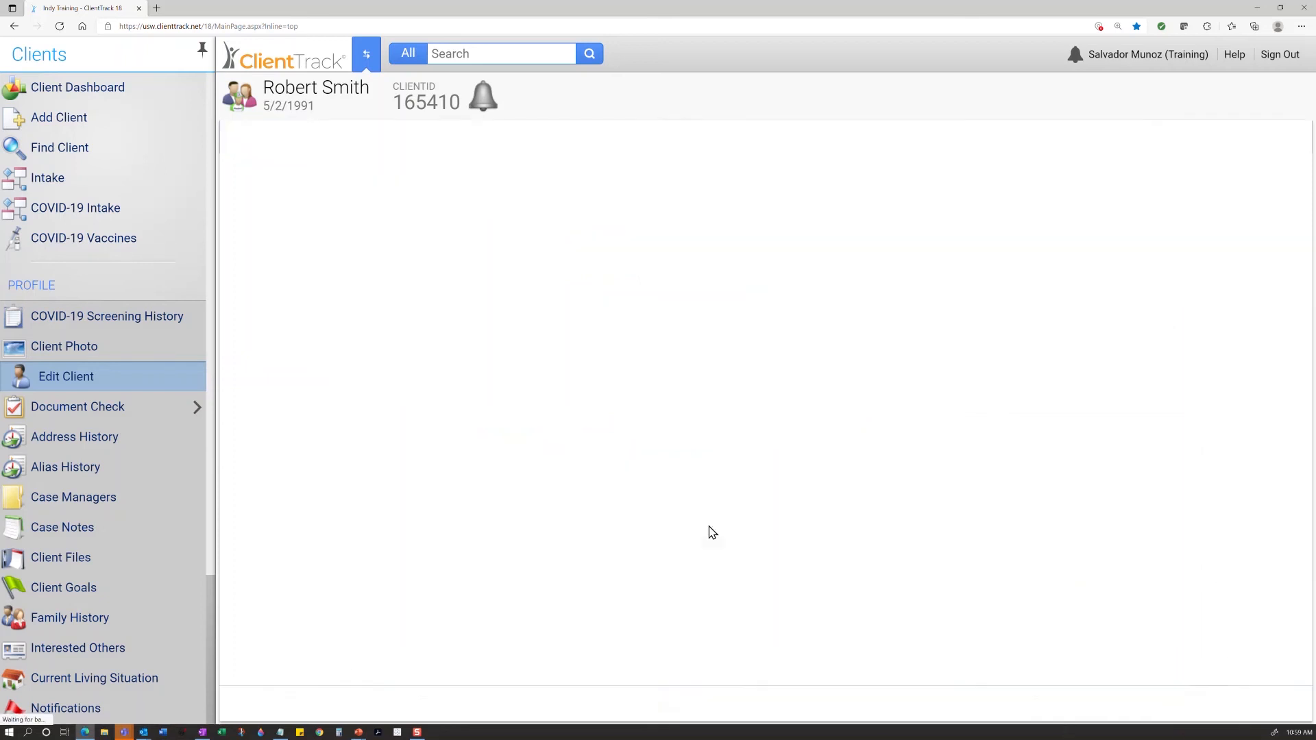
# Check the signed-in account's workgroup, organization and location settings from the client dashboard.
pyautogui.scroll(-1, 456, 458)
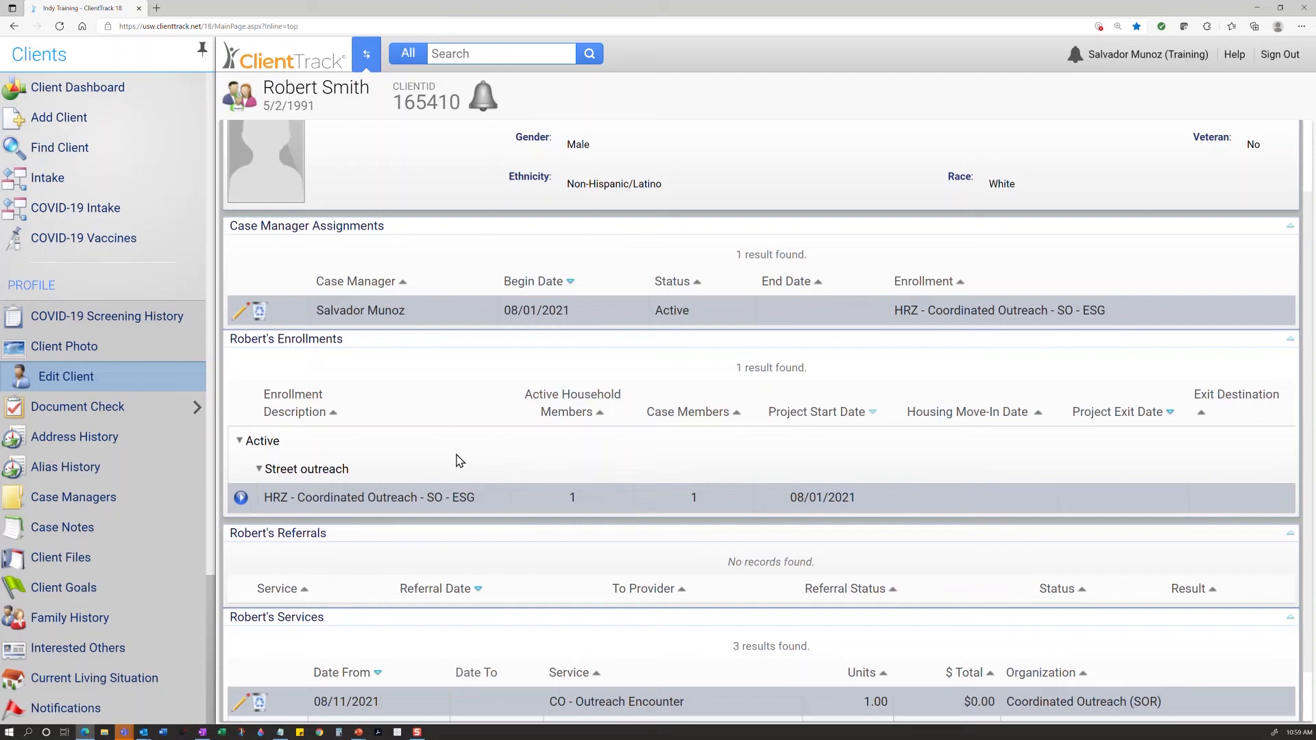
pyautogui.scroll(-1, 458, 460)
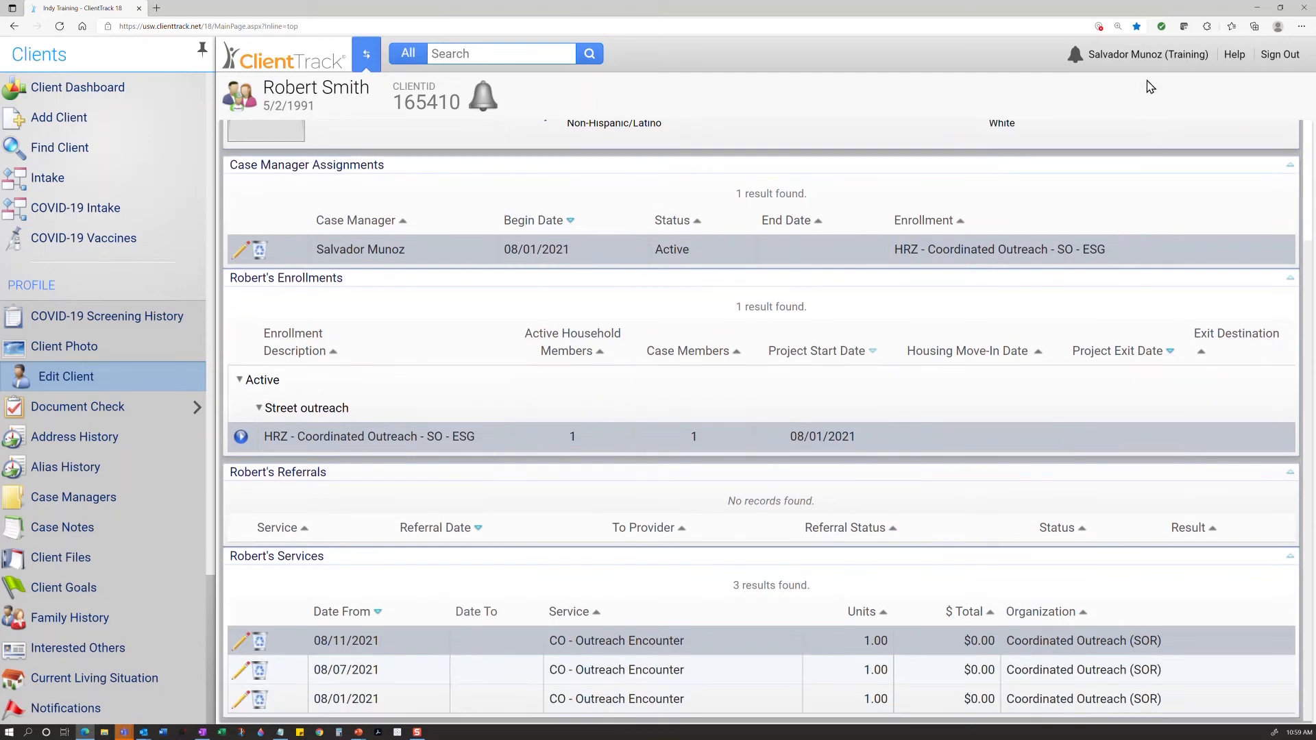
pyautogui.click(1144, 62)
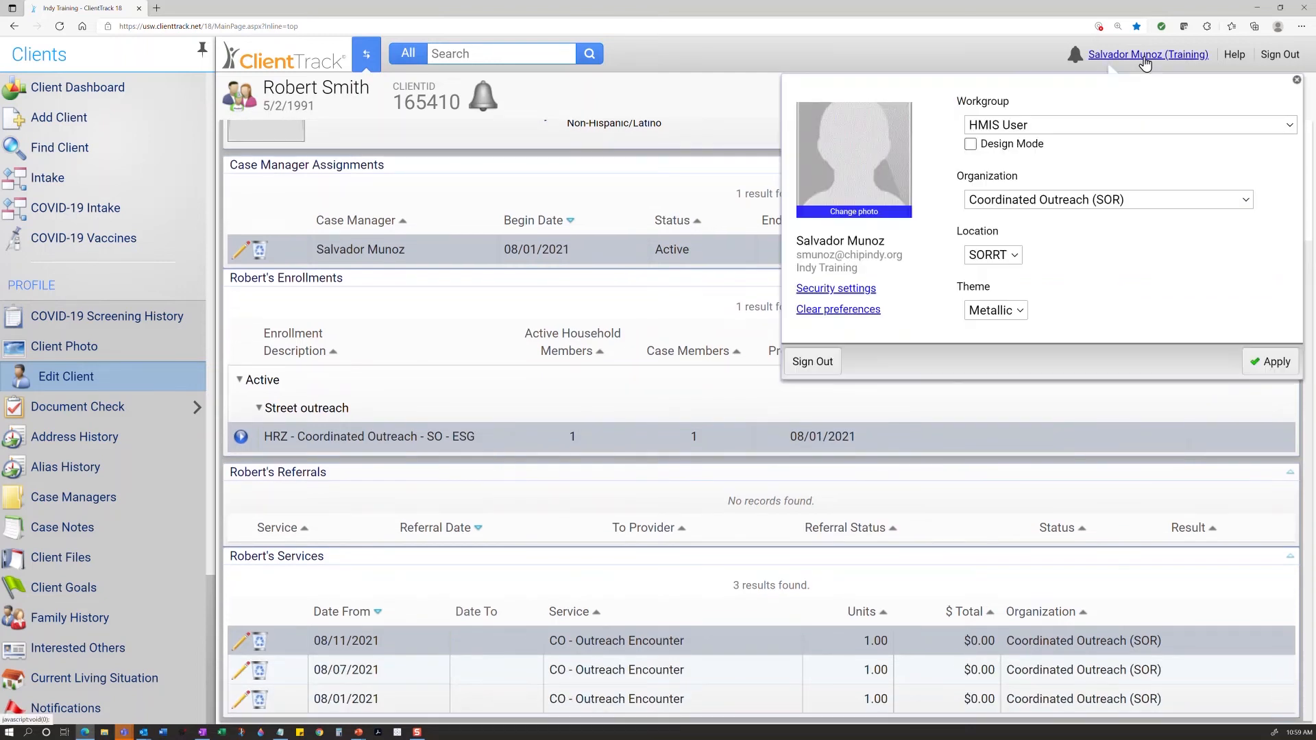
pyautogui.click(1296, 80)
pyautogui.moveTo(133, 409)
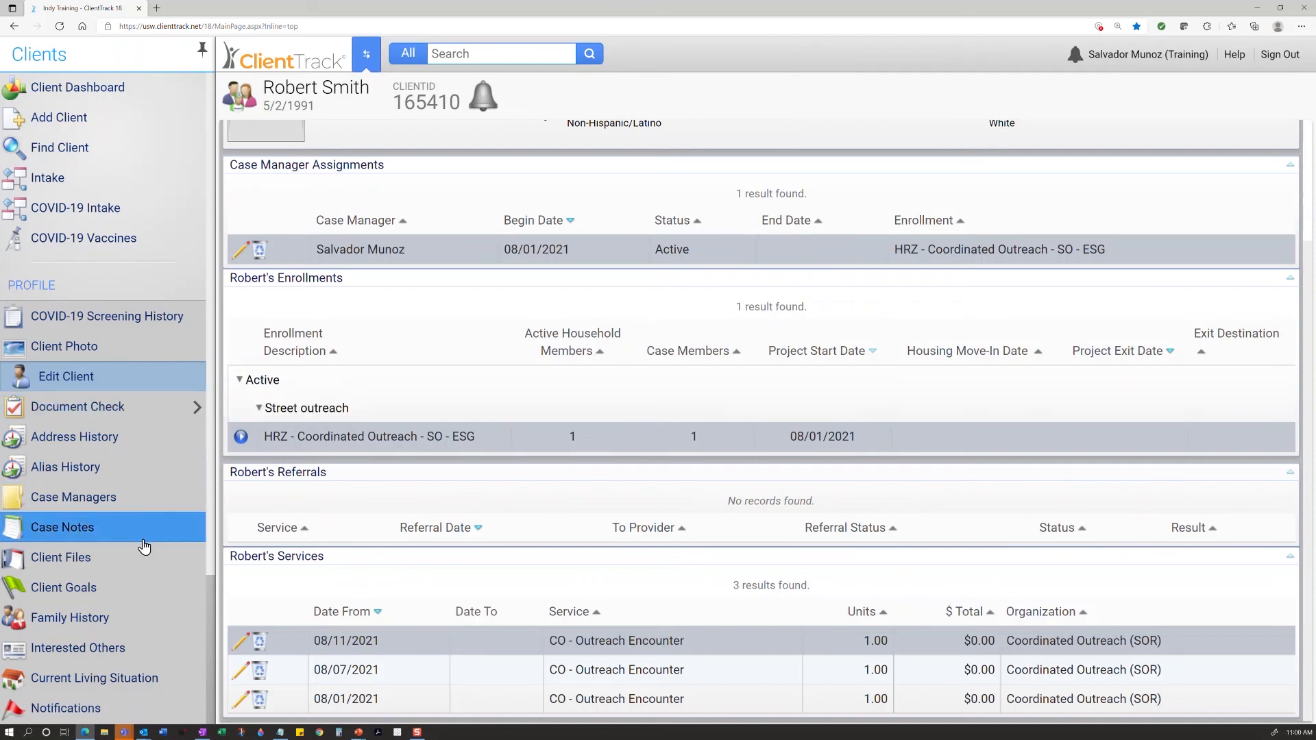
pyautogui.scroll(-3, 141, 544)
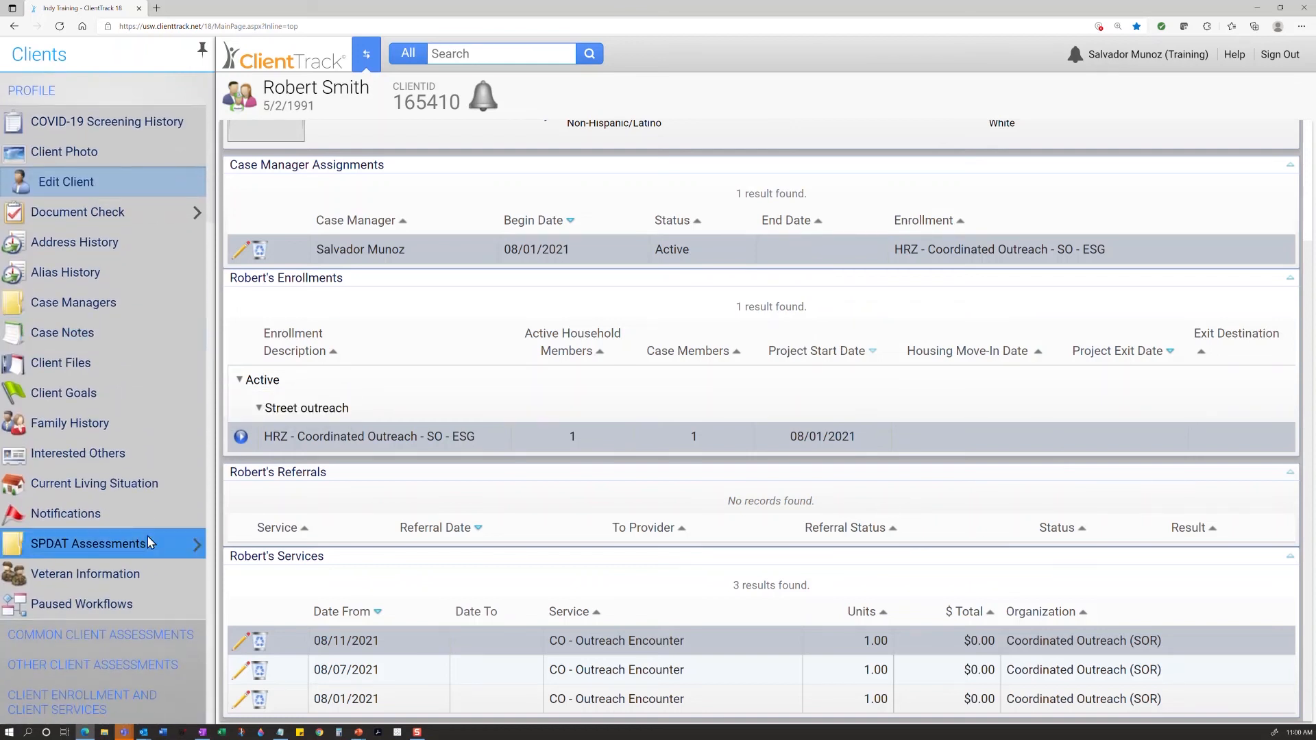
# Open the collected documents tracker under current enrollments in the Home workspace, and filter it to the HRZ - Coordinated Outreach - SO - ESG program.
pyautogui.scroll(1, 557, 439)
pyautogui.scroll(2, 558, 471)
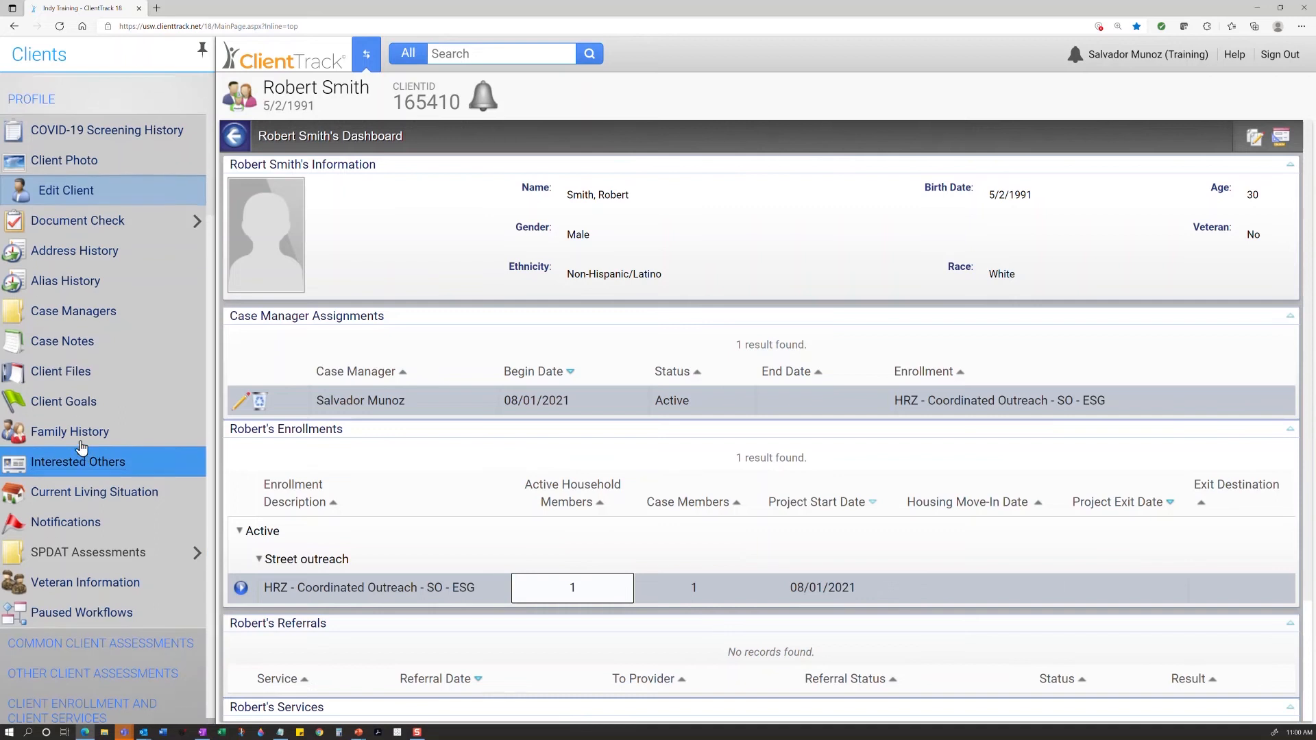
pyautogui.scroll(3, 89, 453)
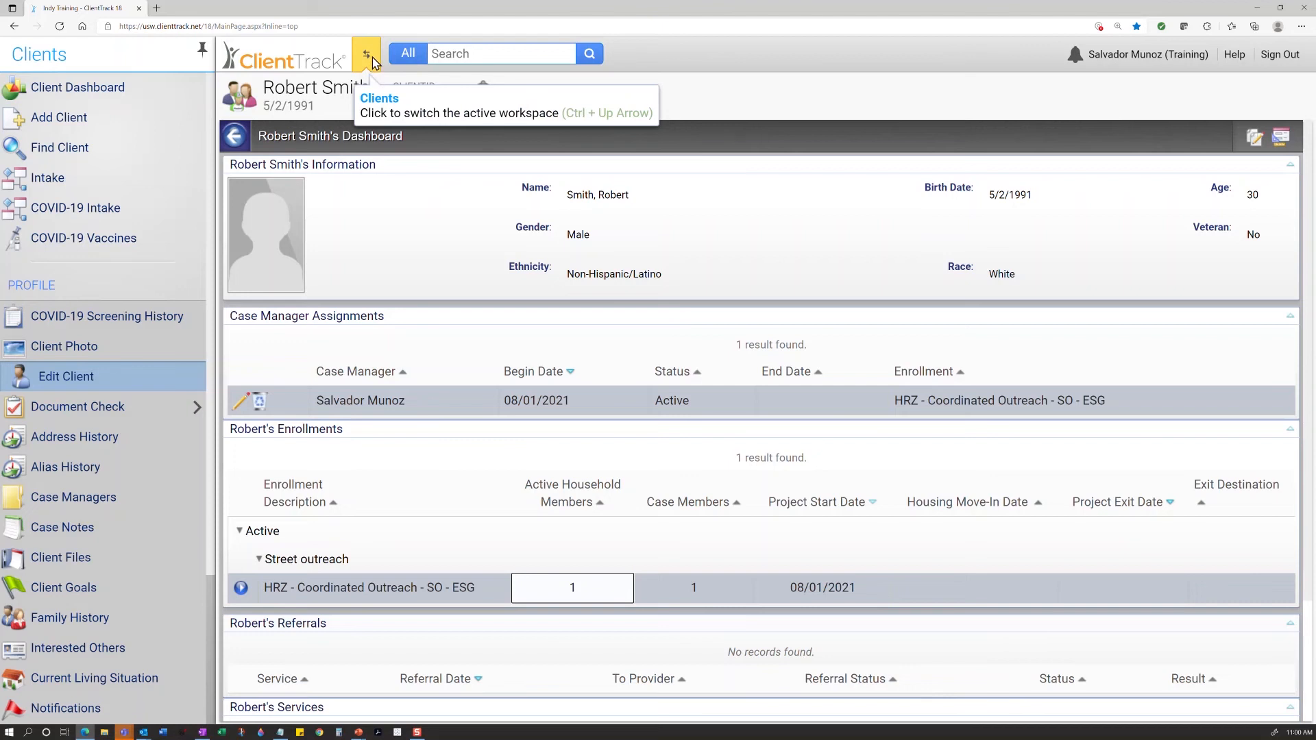
pyautogui.click(370, 59)
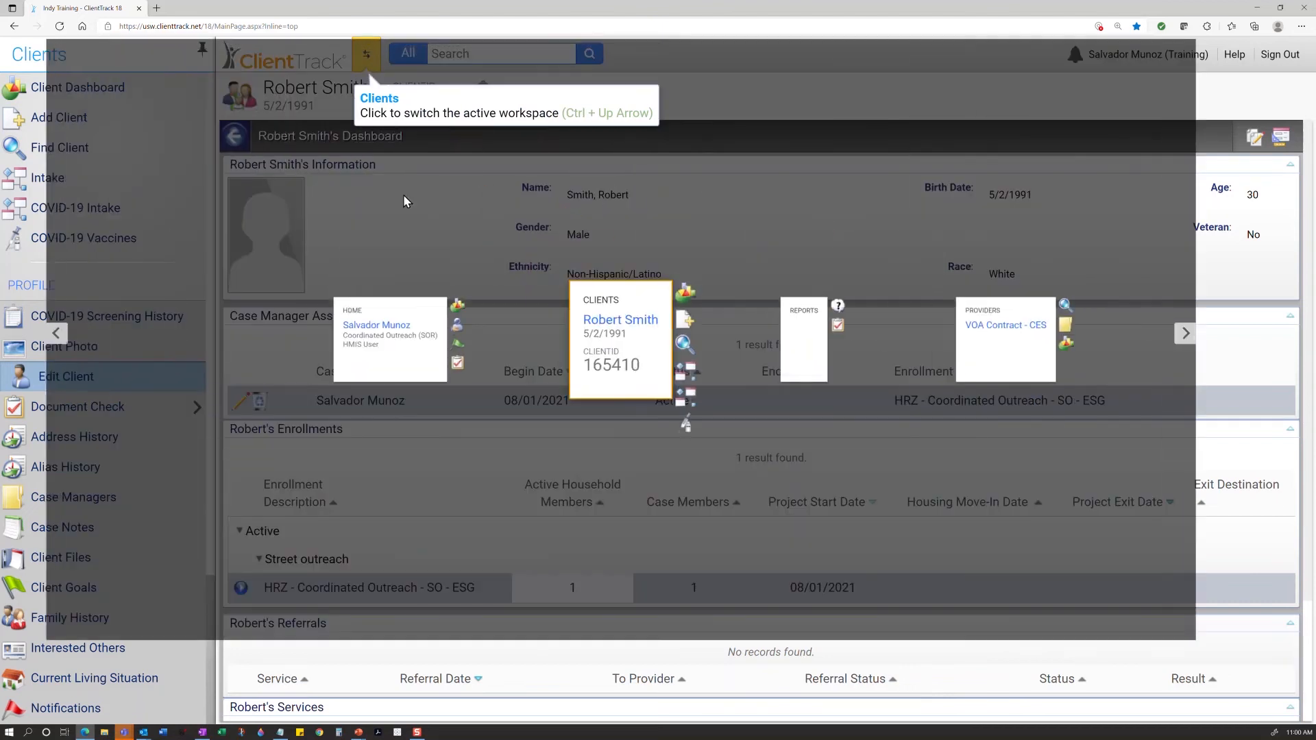
pyautogui.click(357, 399)
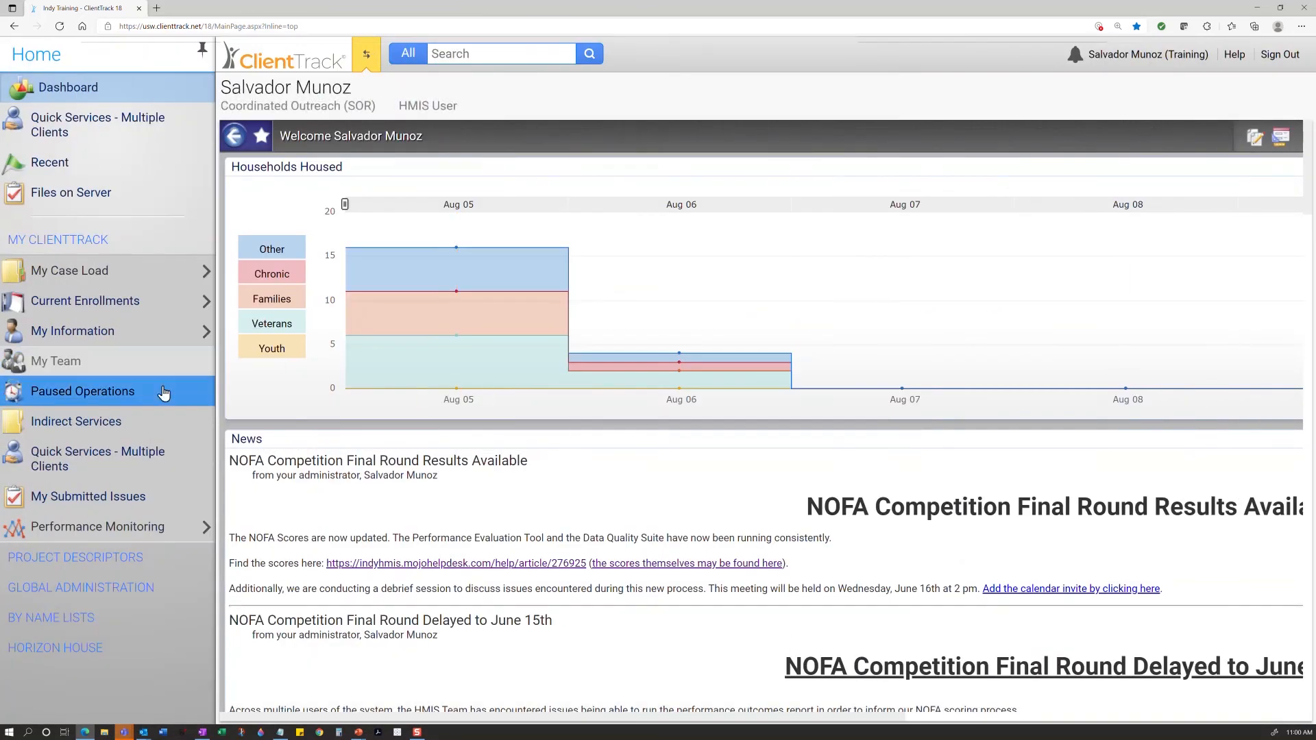
pyautogui.click(168, 313)
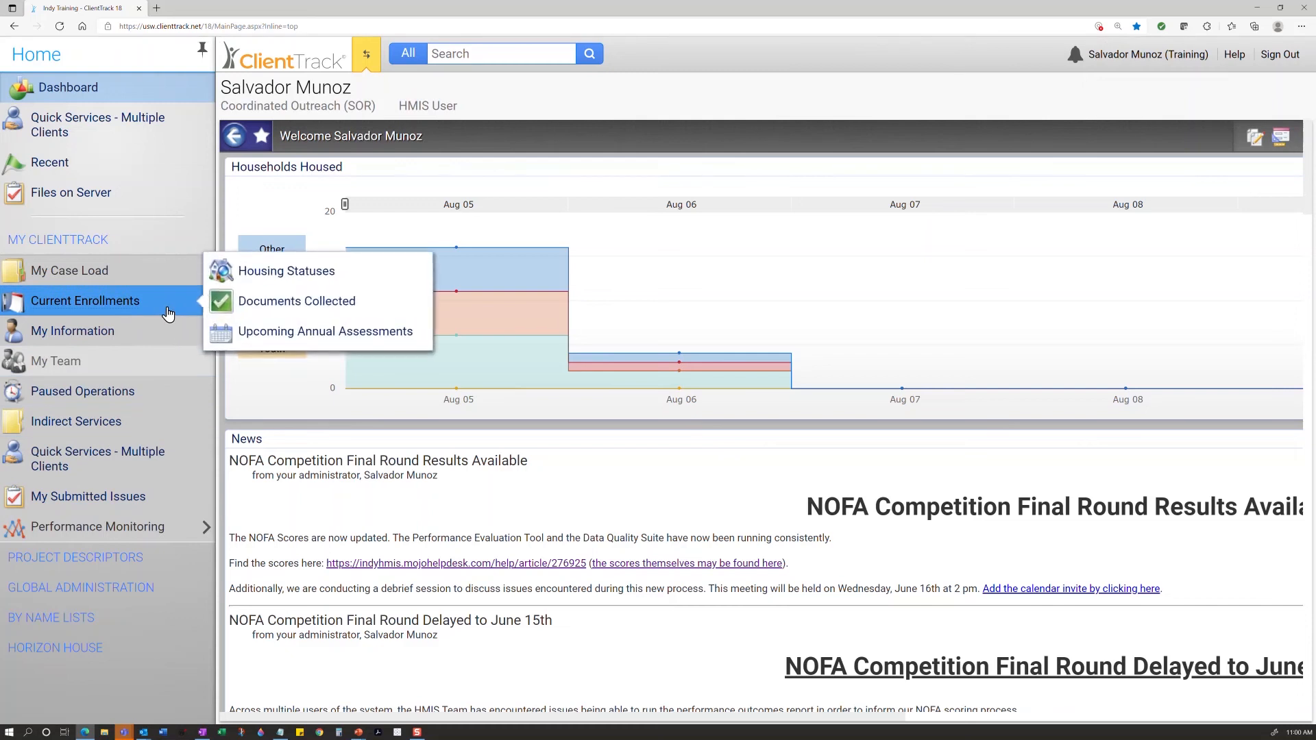
pyautogui.click(285, 309)
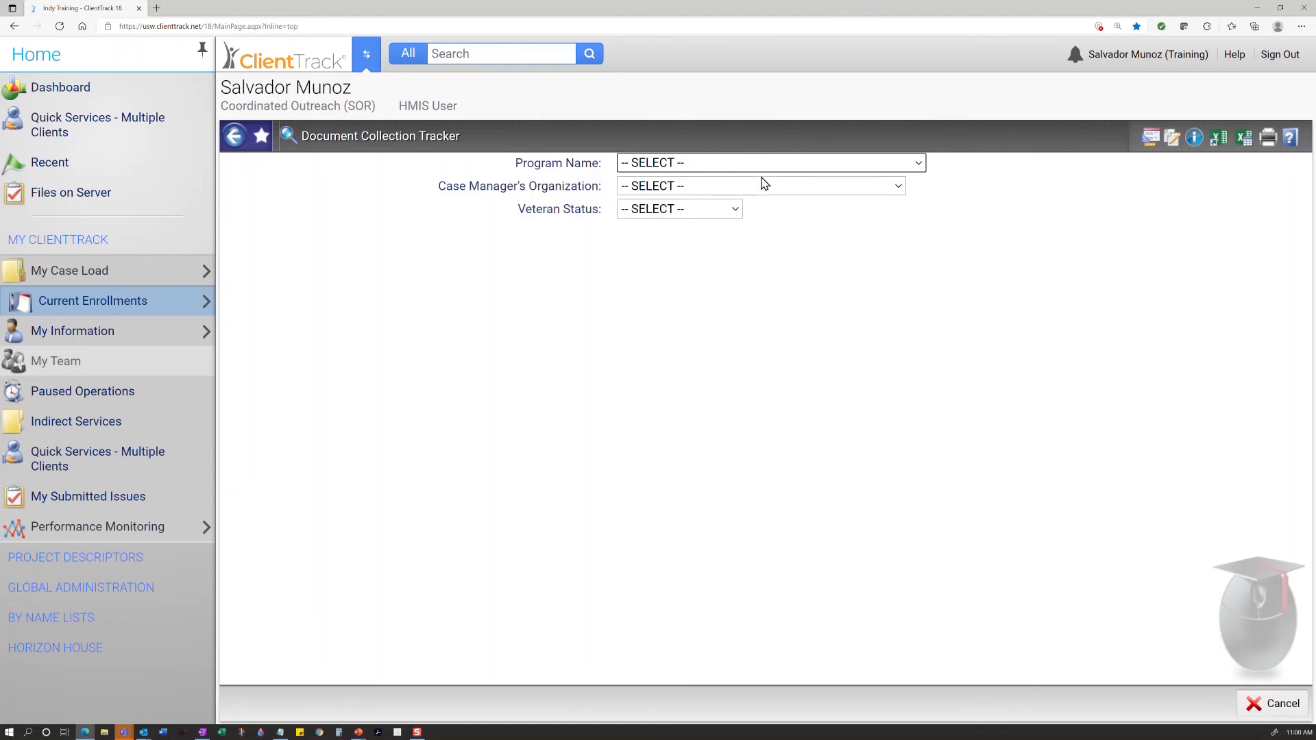
pyautogui.click(789, 175)
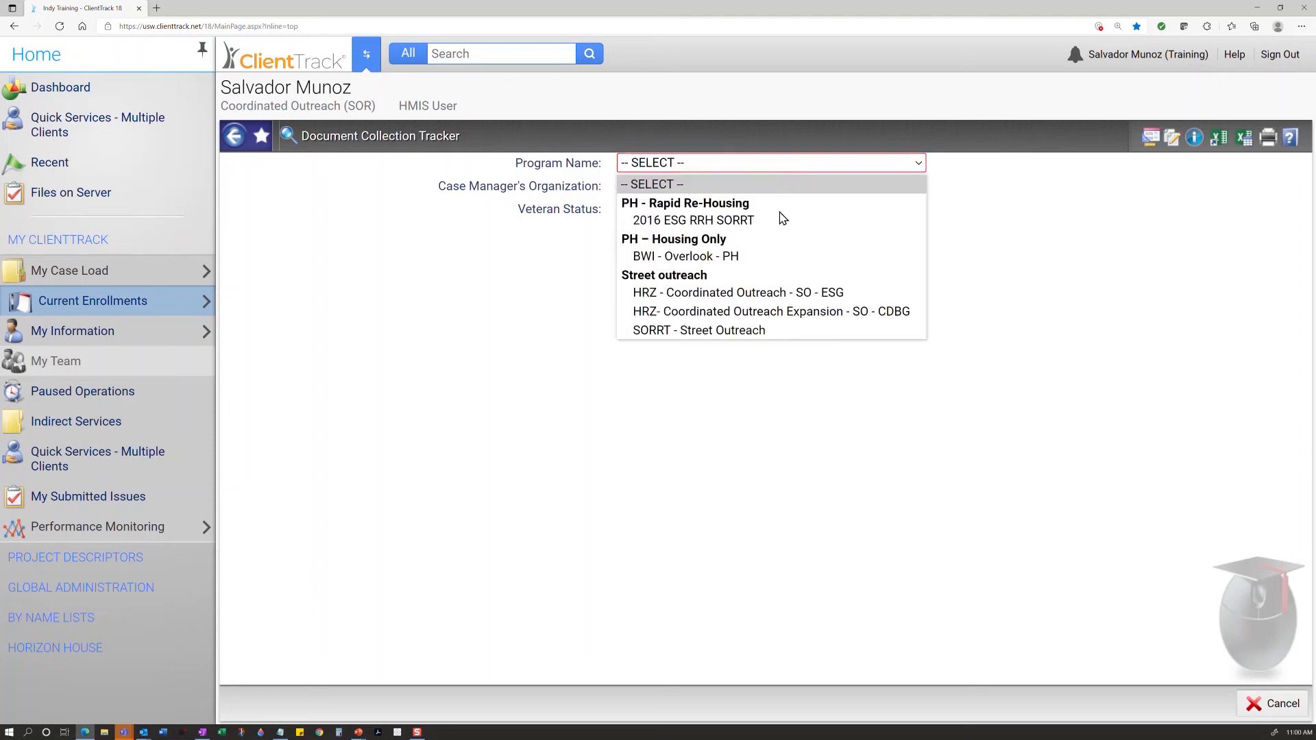
pyautogui.click(791, 302)
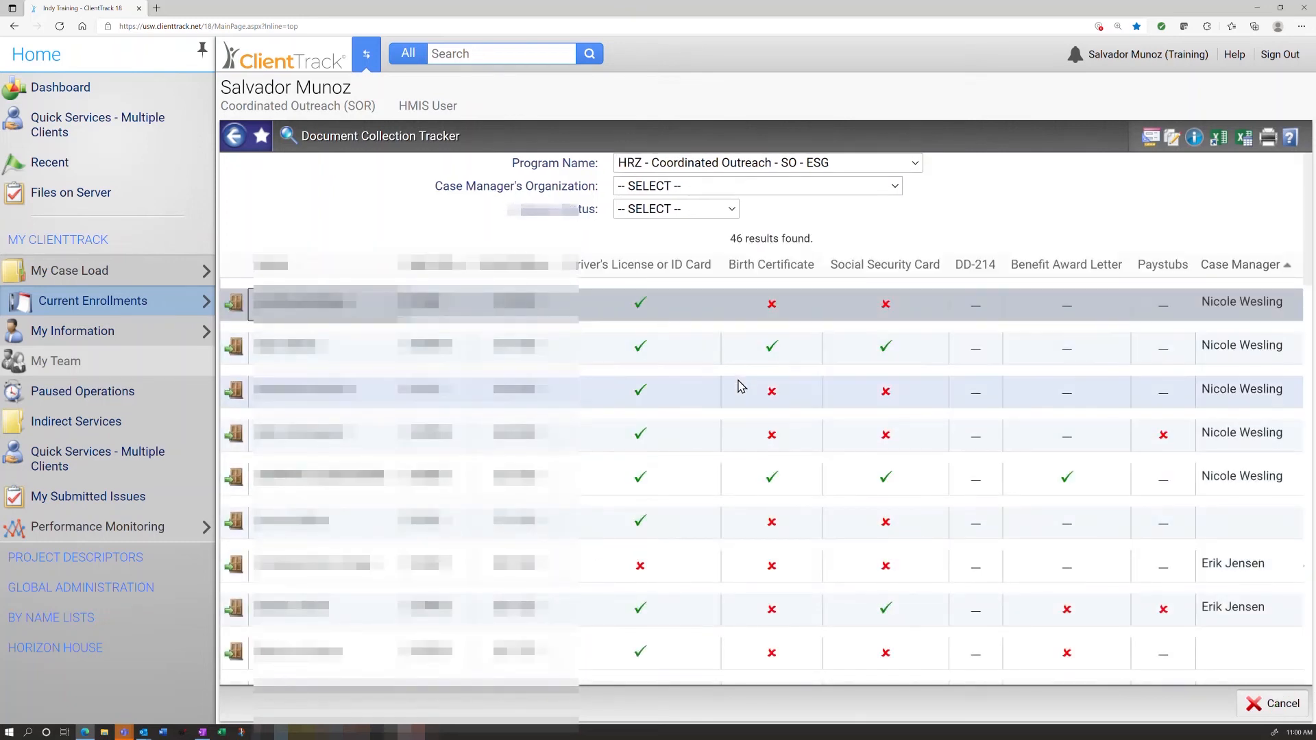
# Find the client in the Document Collection Tracker by searching for their surname, and examine the document statuses in their row.
pyautogui.scroll(-3, 741, 386)
pyautogui.scroll(3, 741, 386)
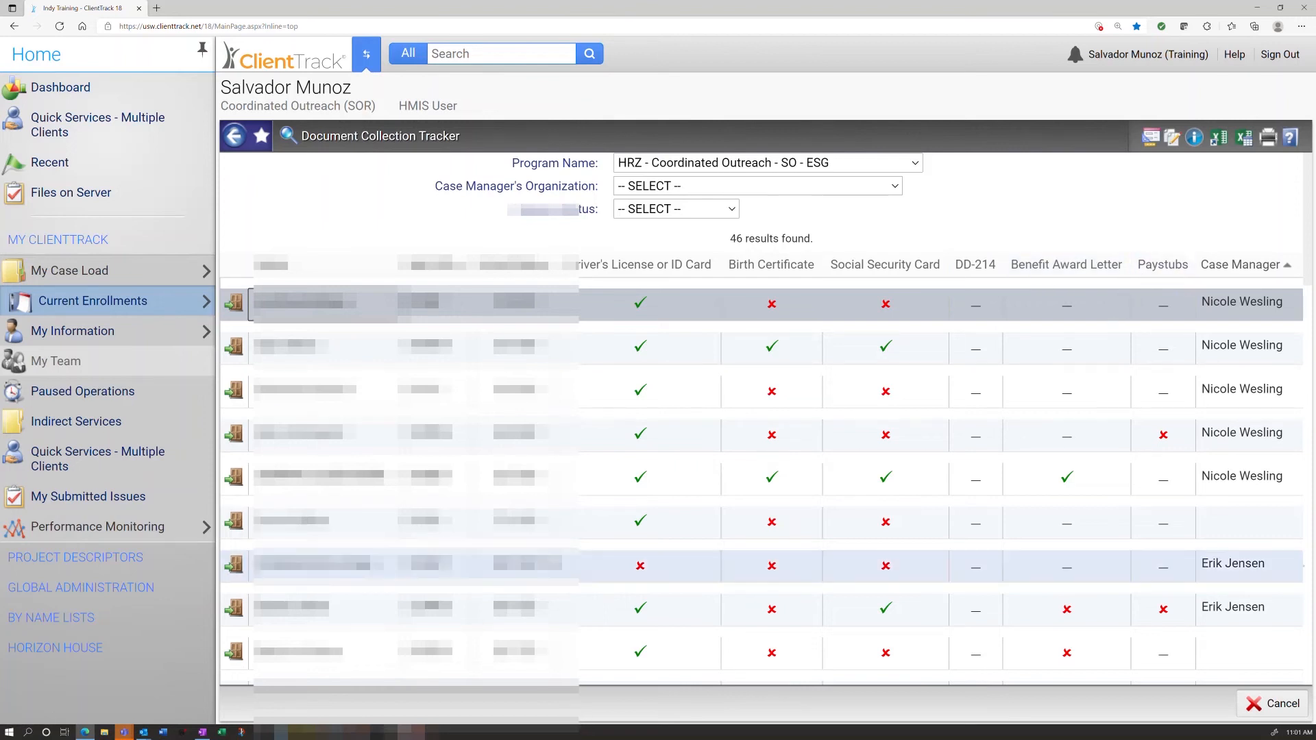
pyautogui.scroll(-2, 547, 559)
pyautogui.scroll(2, 547, 559)
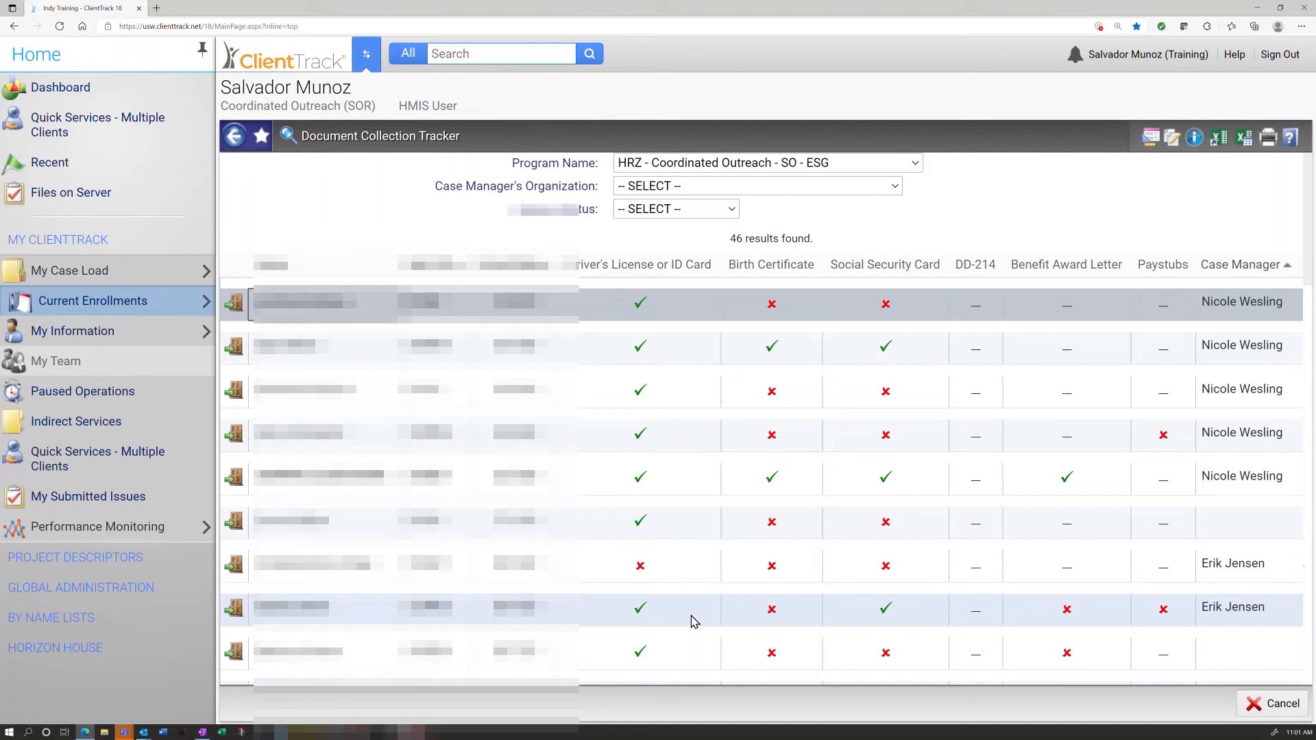
pyautogui.scroll(-3, 661, 462)
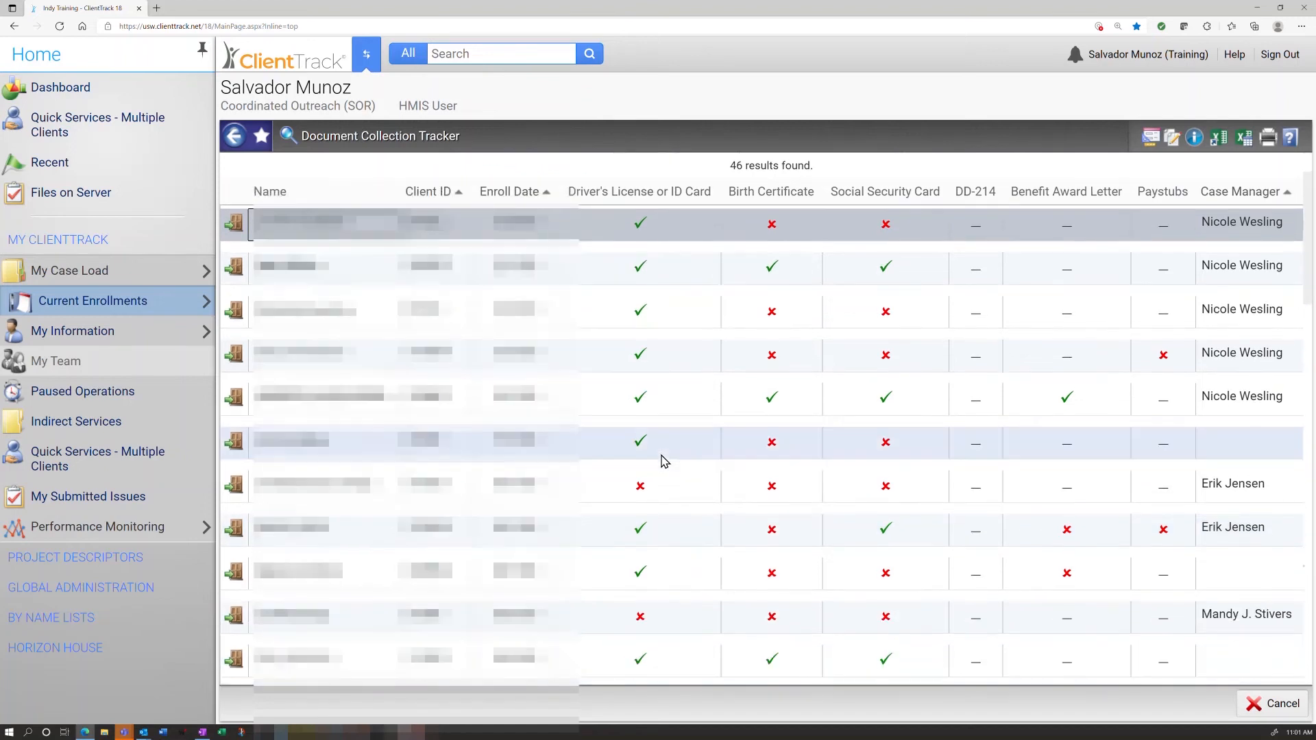
pyautogui.scroll(-4, 662, 462)
pyautogui.hotkey('ctrl', 'f')
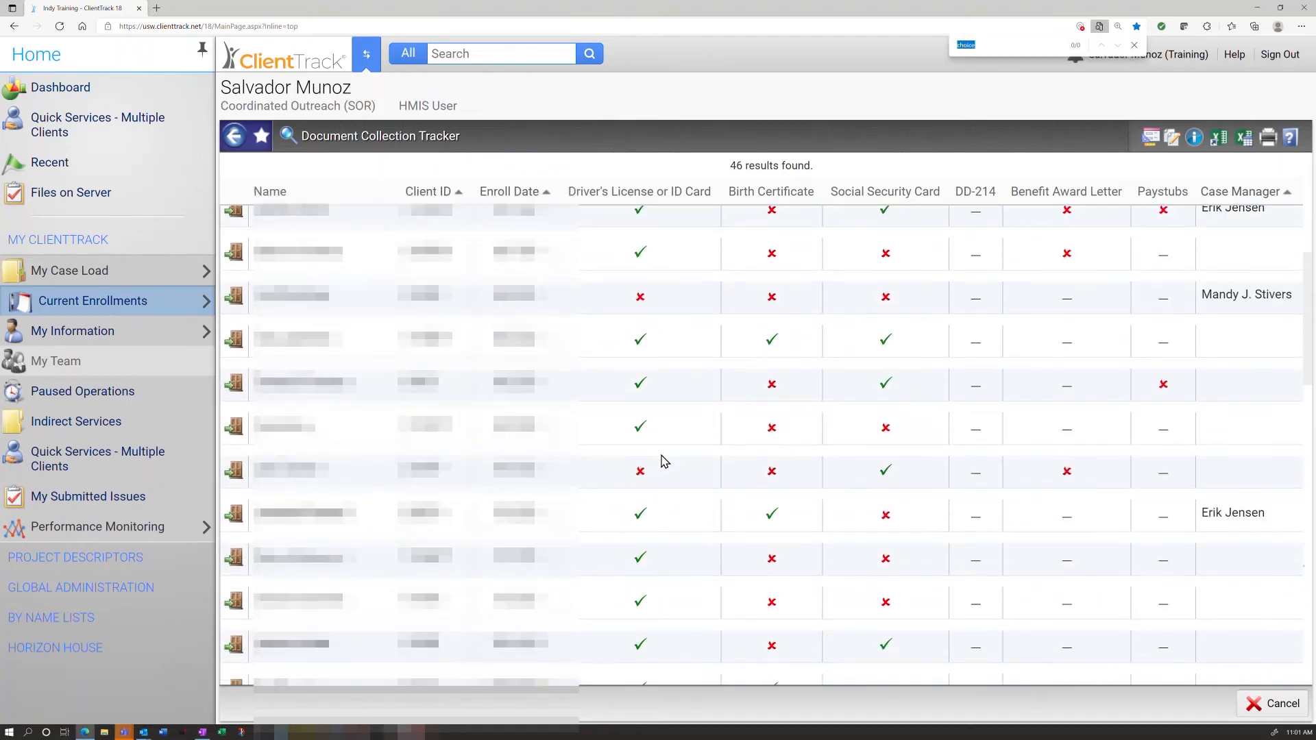
pyautogui.write('smith')
pyautogui.press('Return')
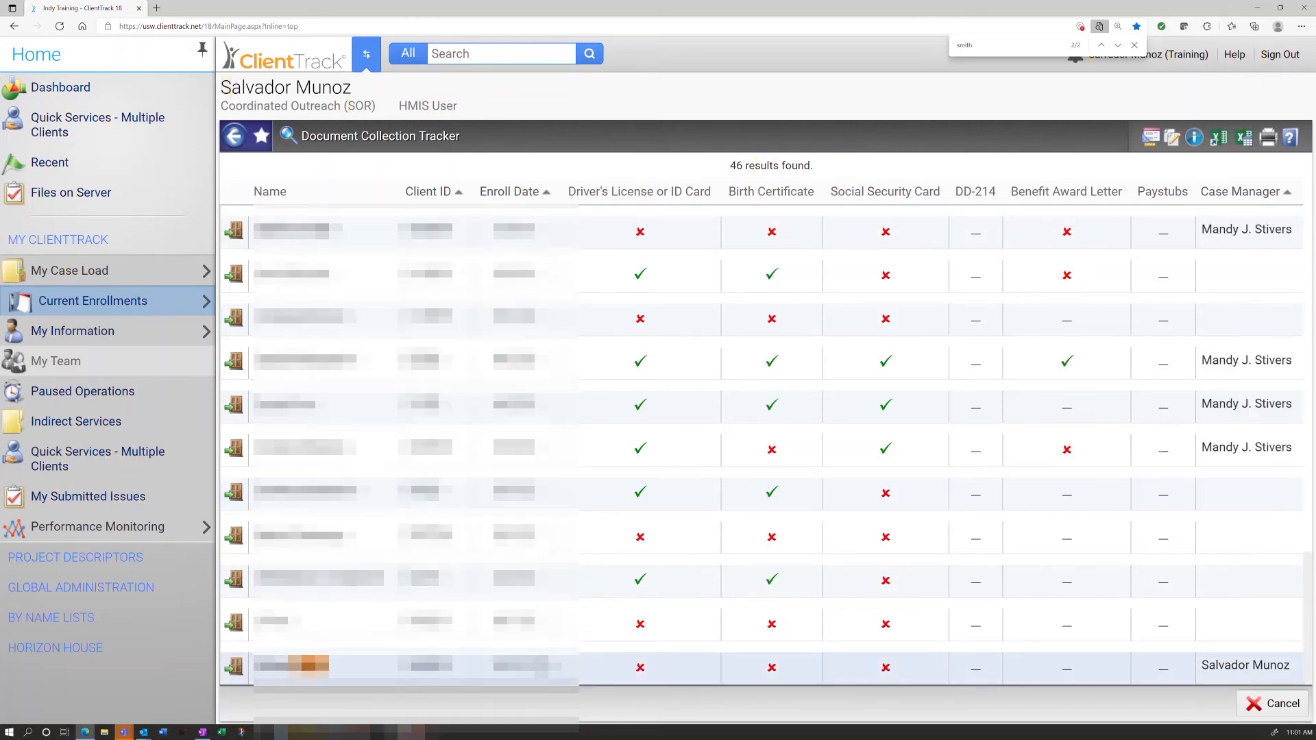
pyautogui.moveTo(273, 666); pyautogui.dragTo(1232, 659)
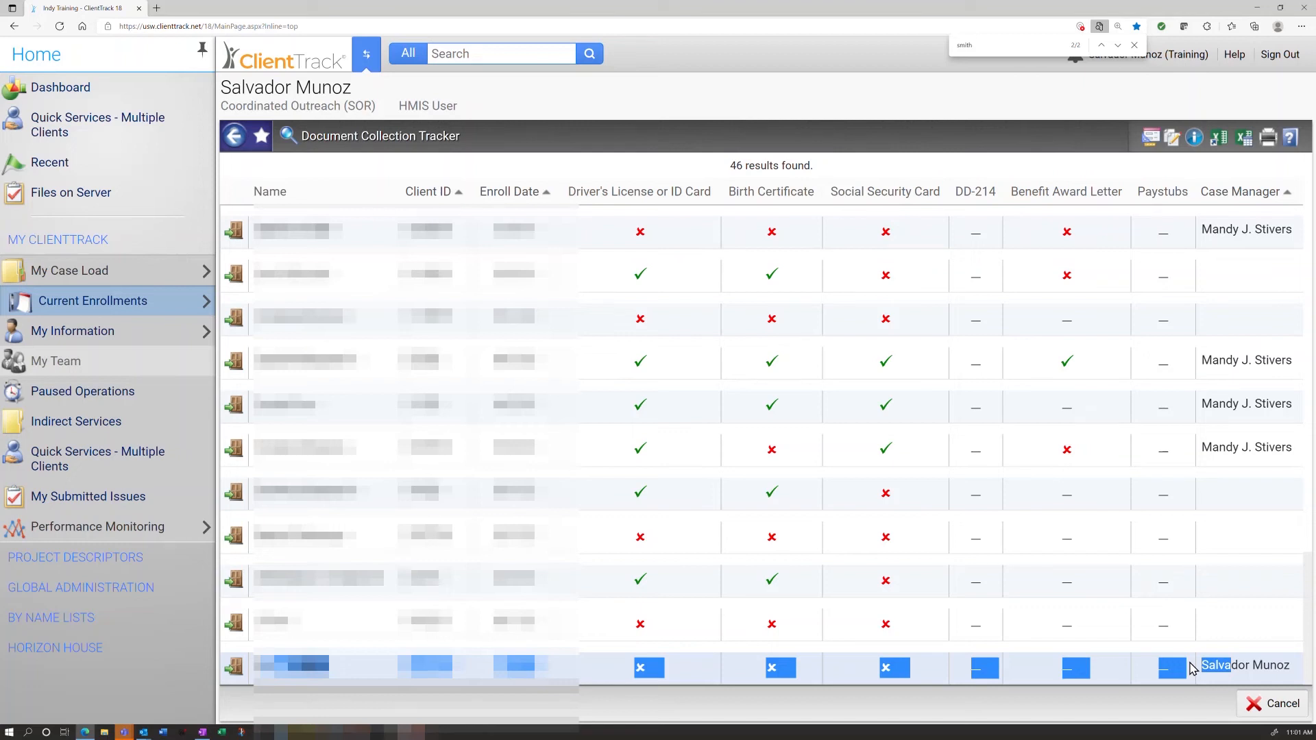
# Open the client's document check history from their row in the tracker.
pyautogui.scroll(7, 603, 542)
pyautogui.scroll(-7, 613, 510)
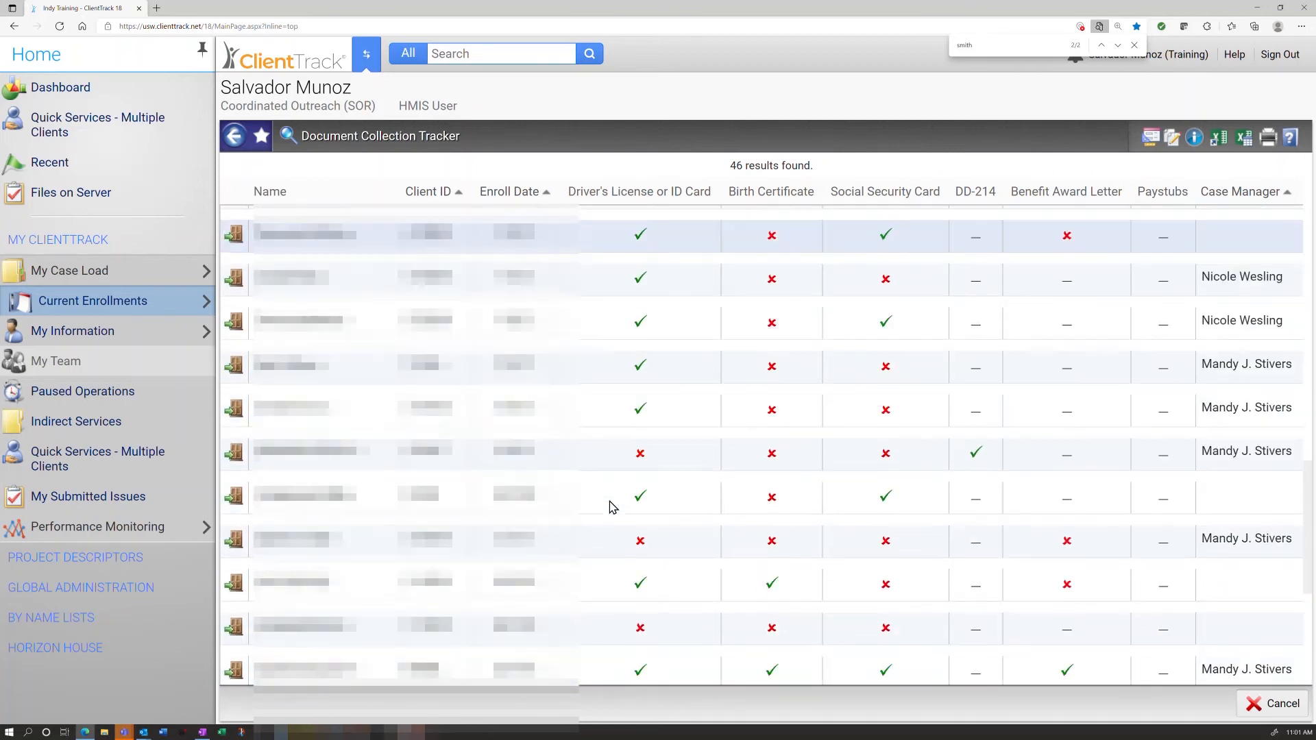
pyautogui.click(488, 650)
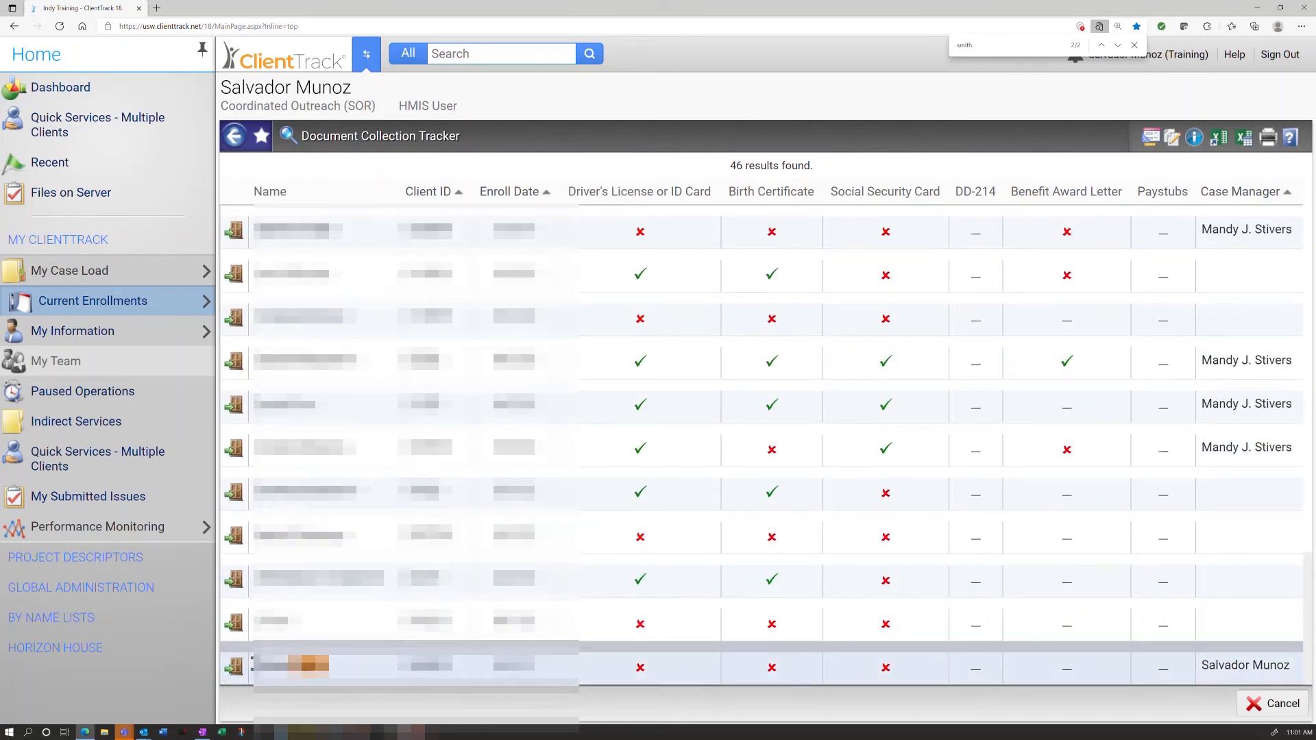
pyautogui.click(235, 667)
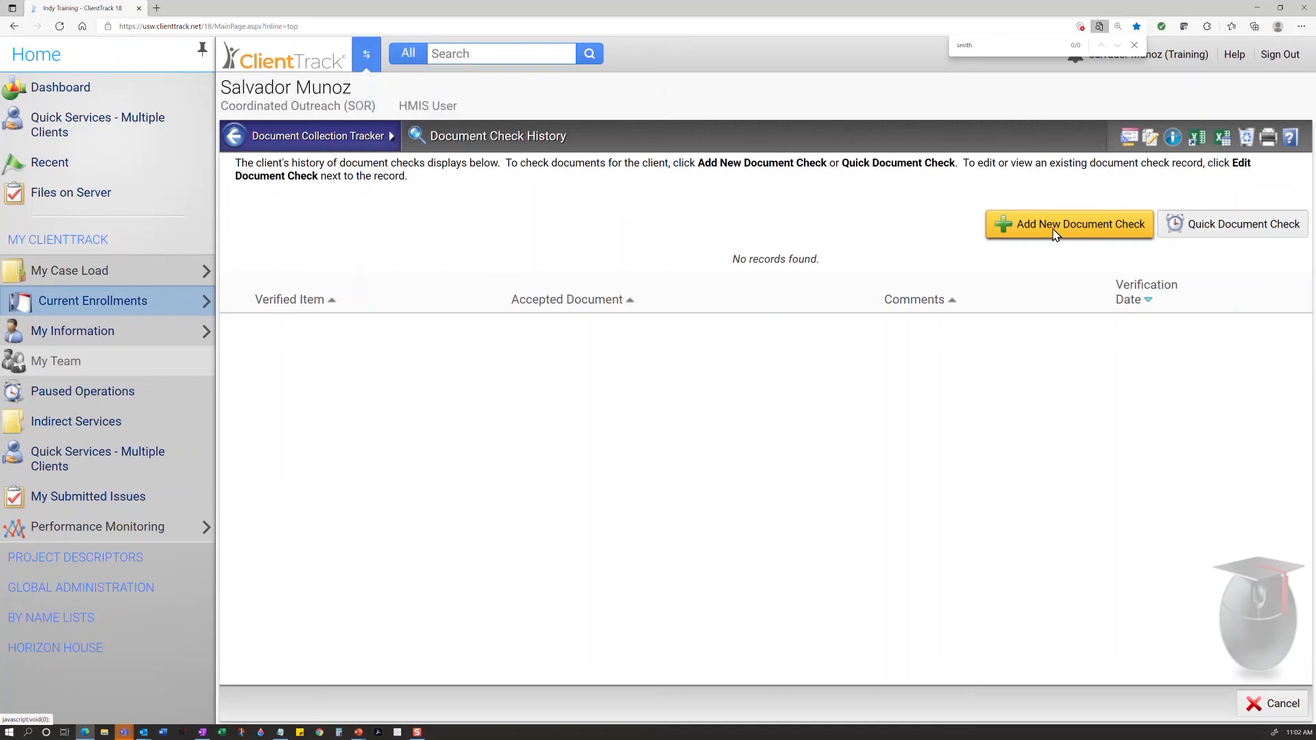
# Return to the client's record in the Clients workspace and open their document check history there.
pyautogui.click(366, 54)
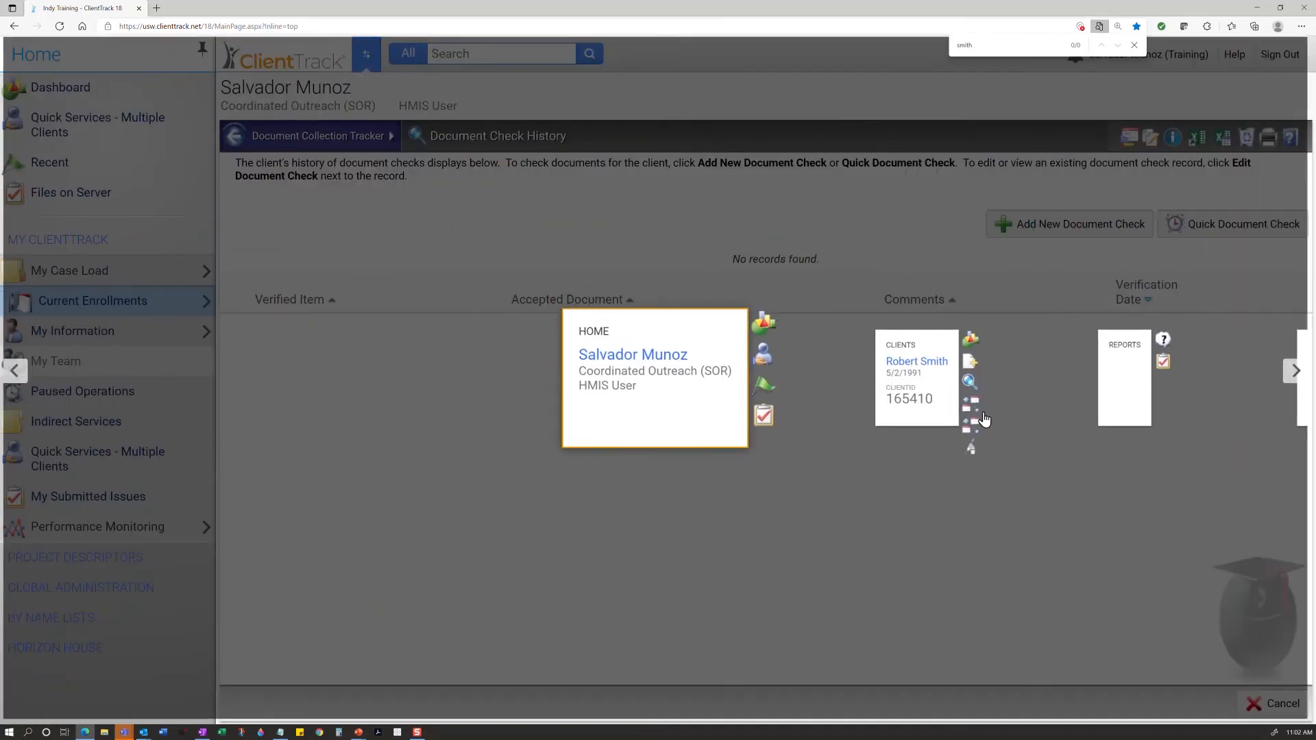
pyautogui.click(913, 403)
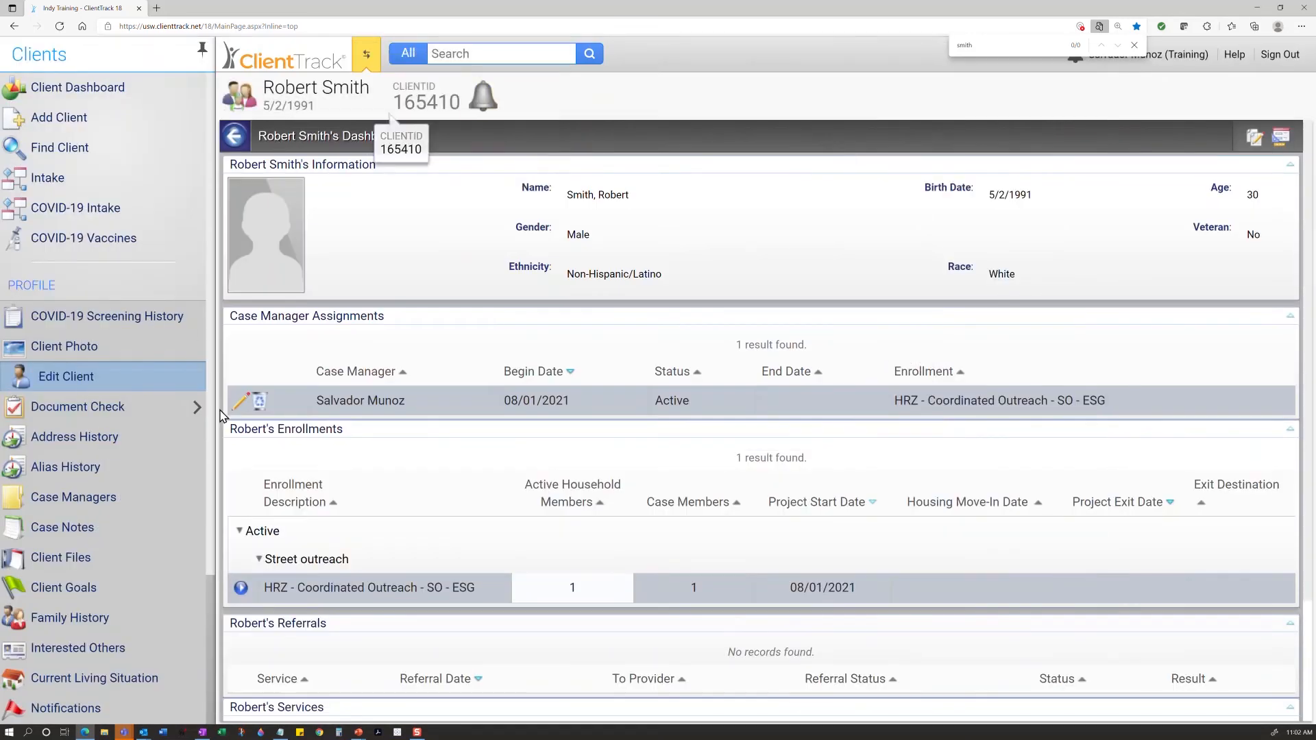
pyautogui.scroll(-1, 338, 506)
pyautogui.moveTo(197, 407)
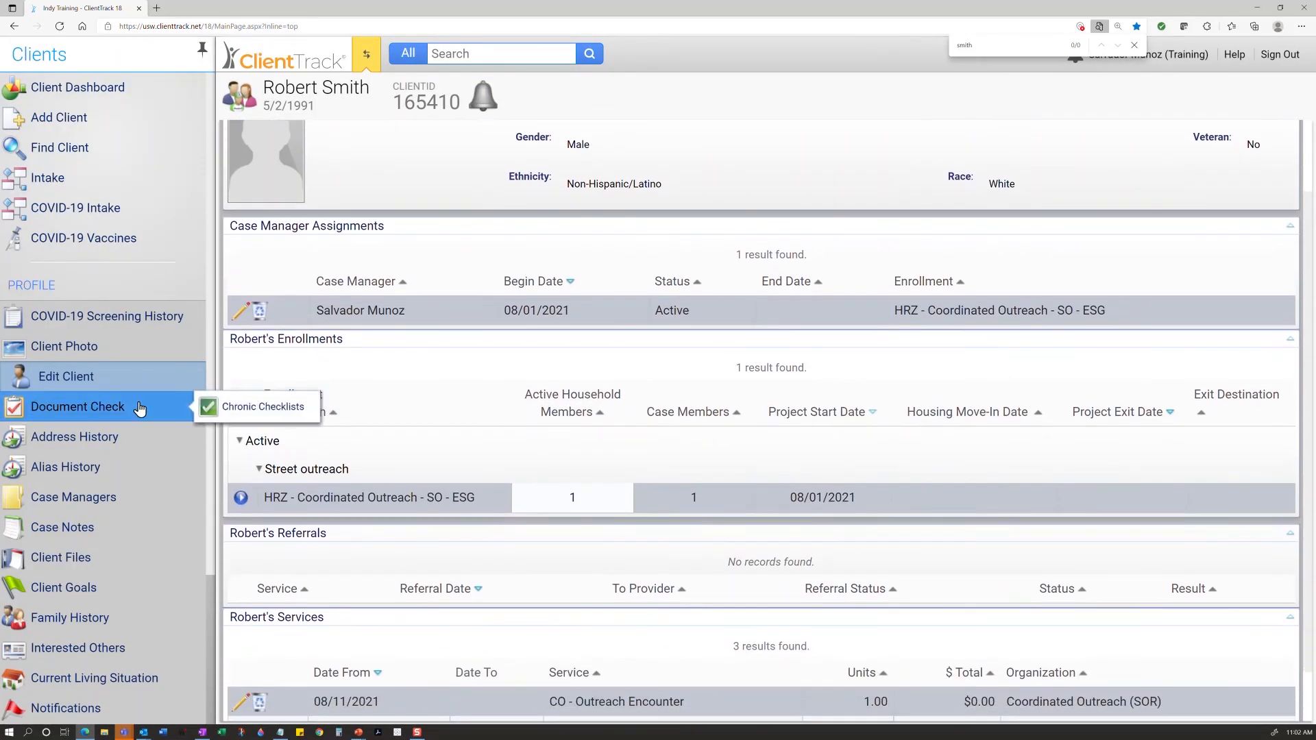
pyautogui.click(91, 415)
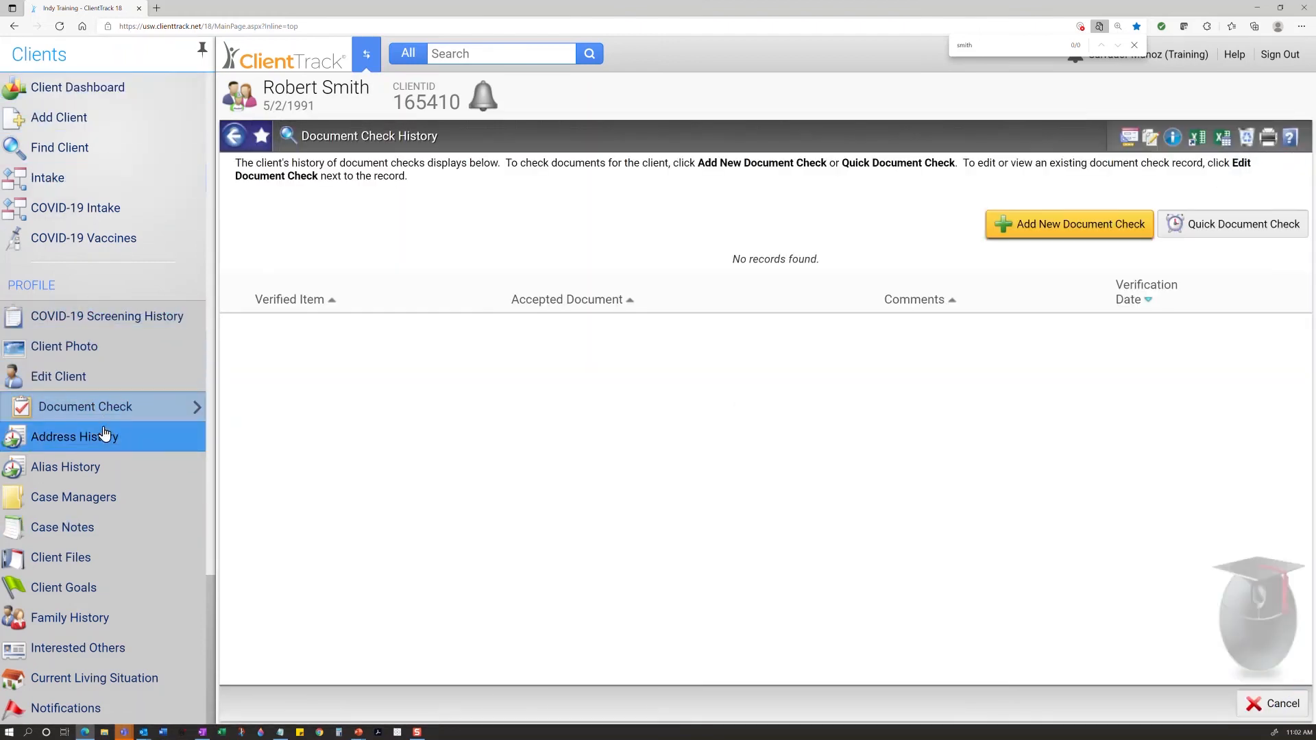
pyautogui.moveTo(112, 414)
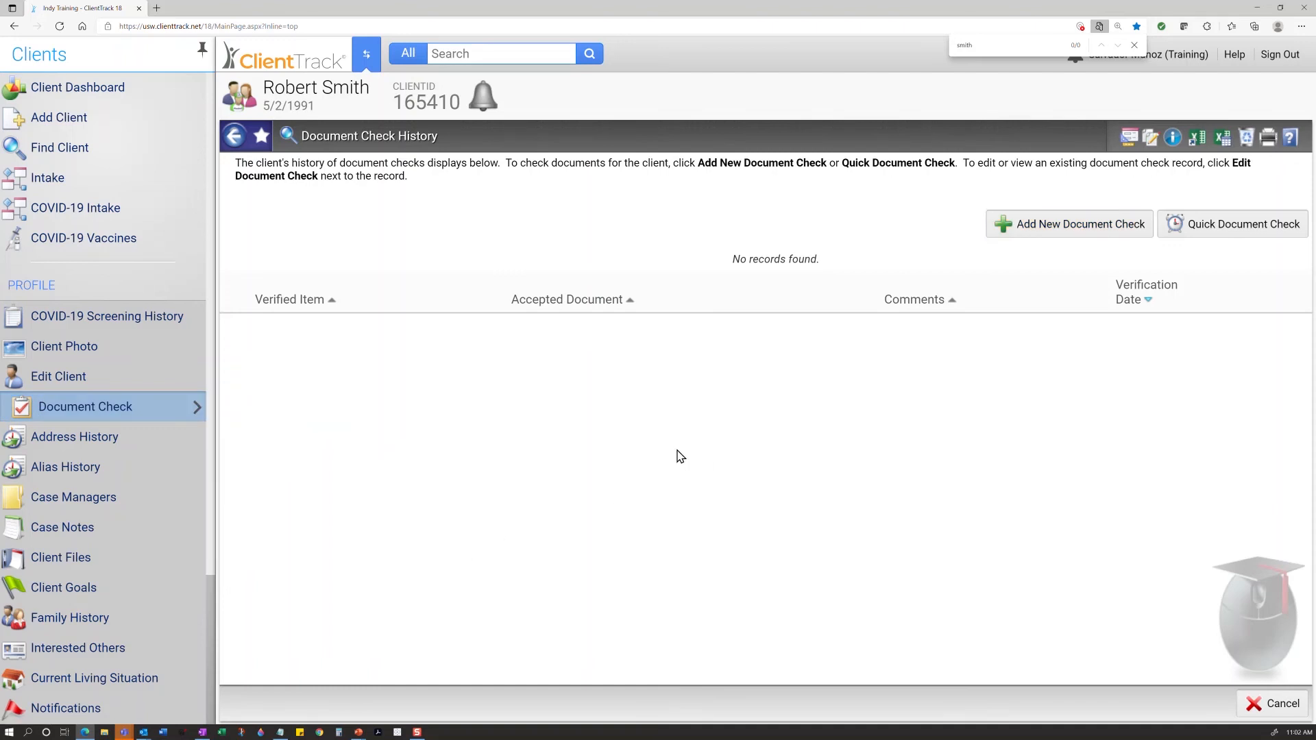
# Add a new document check using the Homeless checklist, with Identification as the item requiring verification.
pyautogui.click(1050, 229)
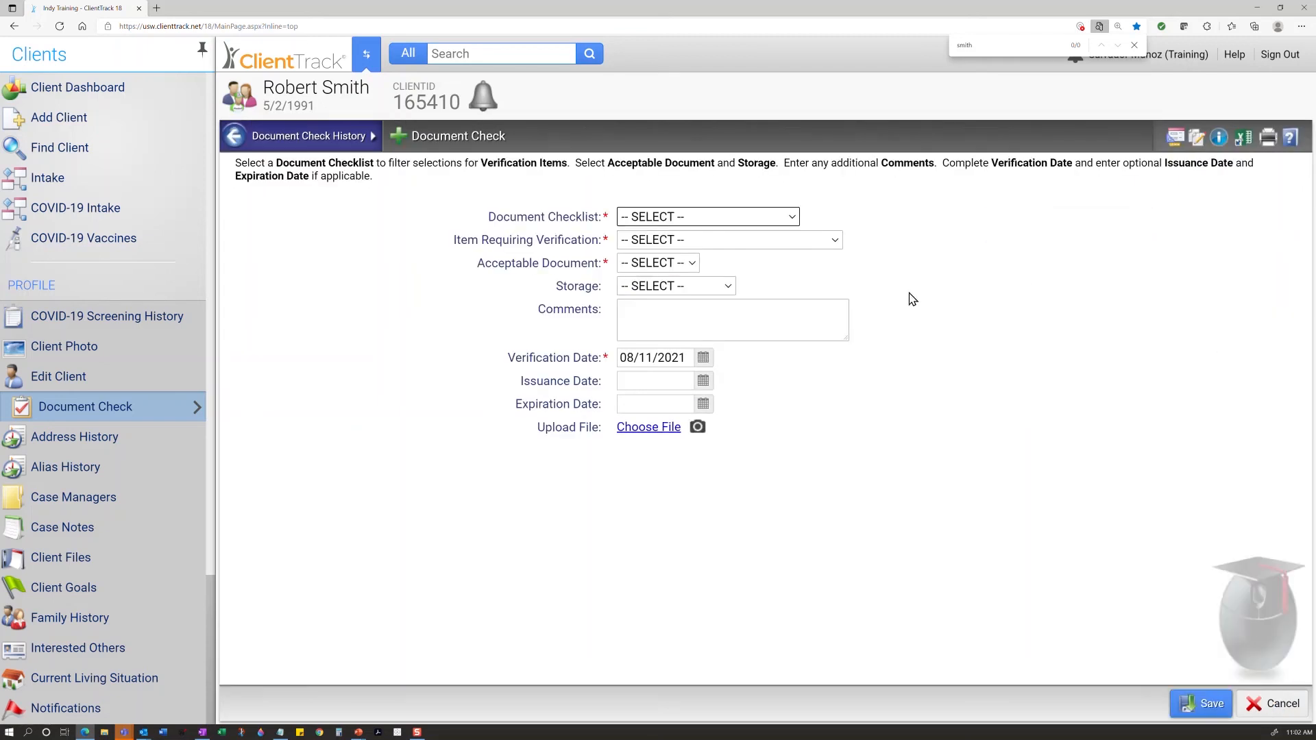
pyautogui.click(742, 217)
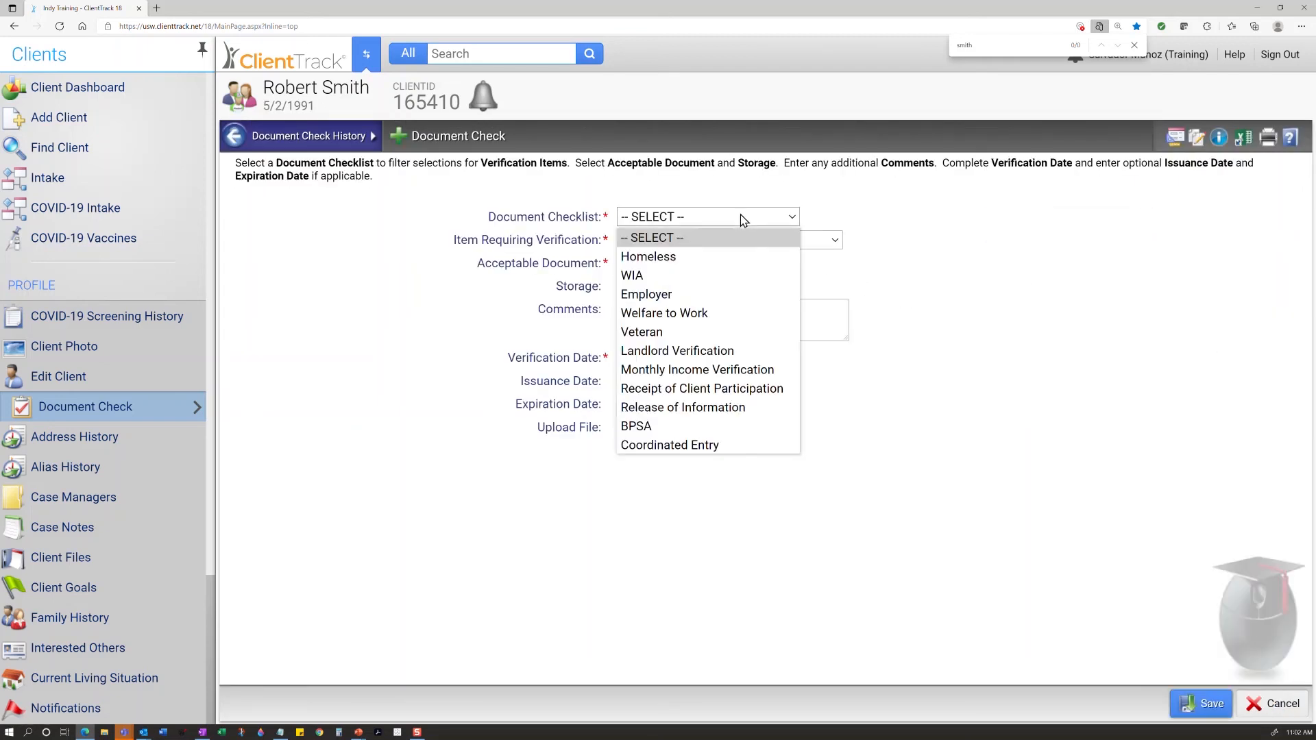
pyautogui.click(747, 264)
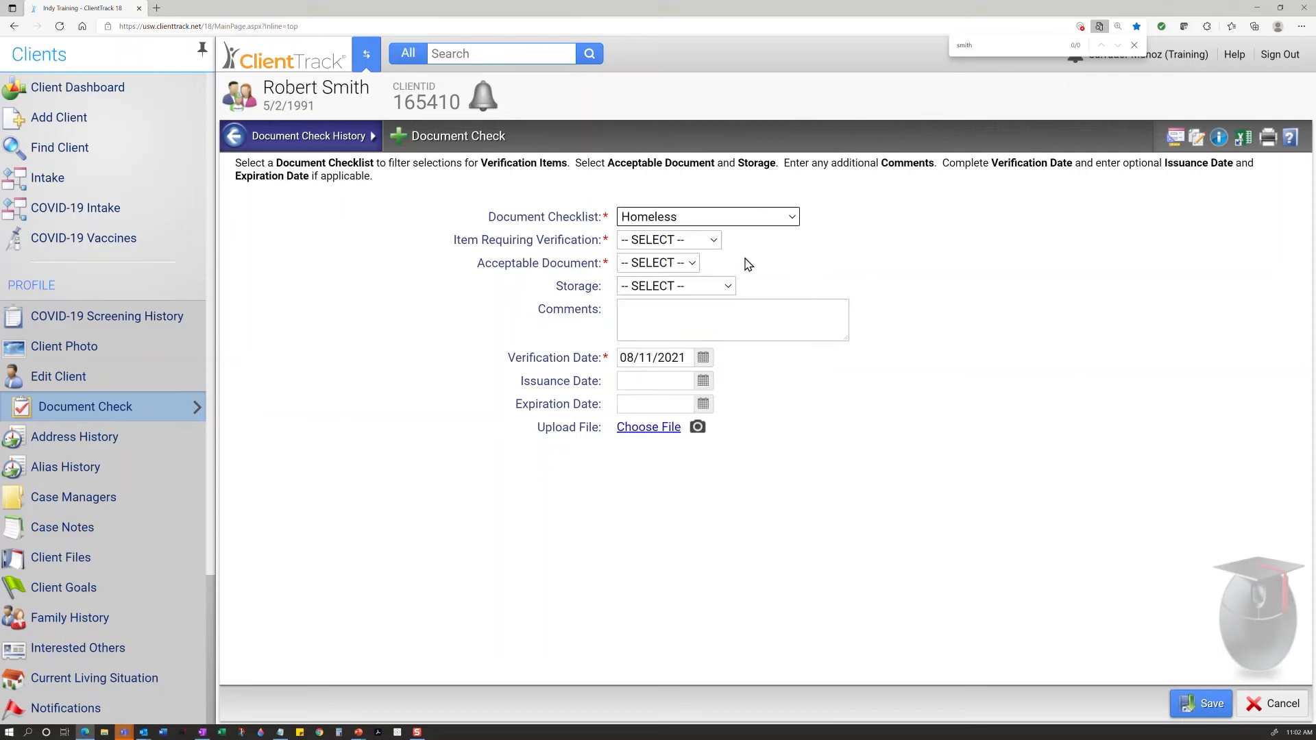
pyautogui.click(706, 243)
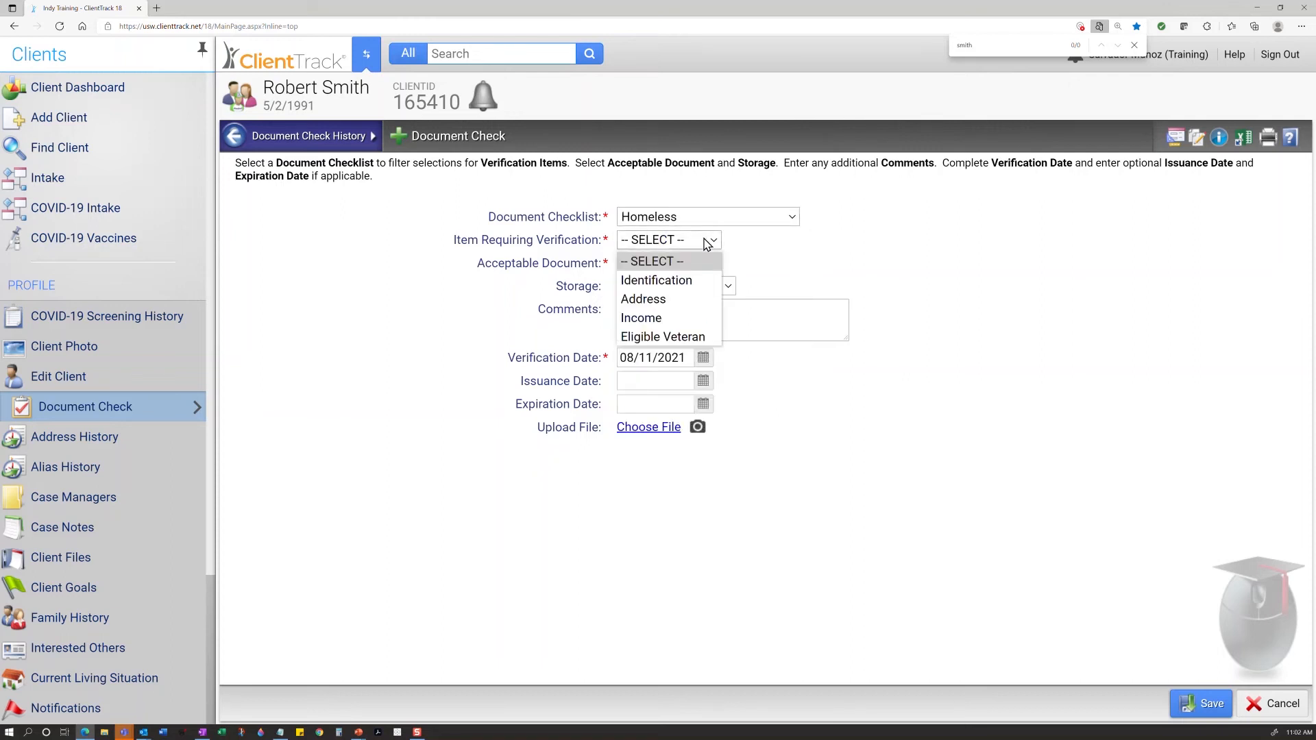
pyautogui.click(689, 286)
# Review the available document checklists and verification items, keeping Homeless and Identification selected.
pyautogui.click(771, 220)
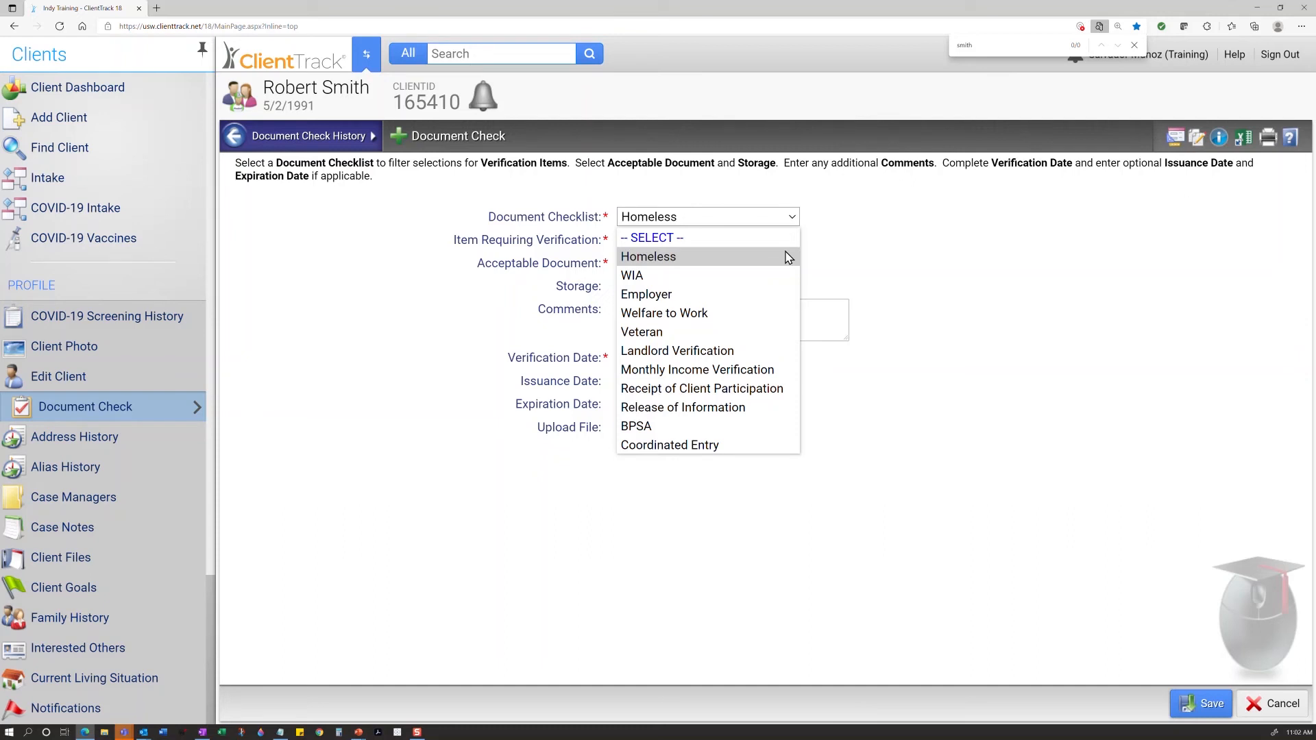
pyautogui.click(789, 257)
pyautogui.click(677, 241)
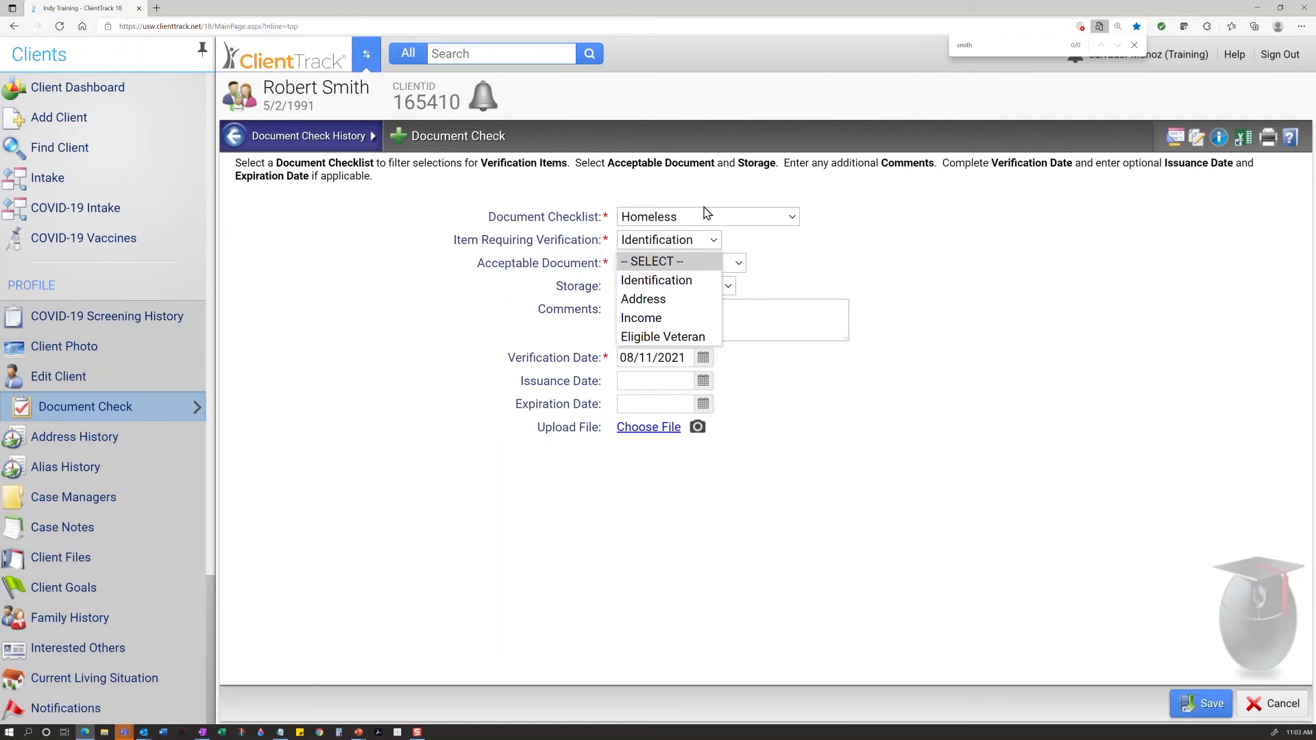
pyautogui.click(900, 362)
pyautogui.click(781, 219)
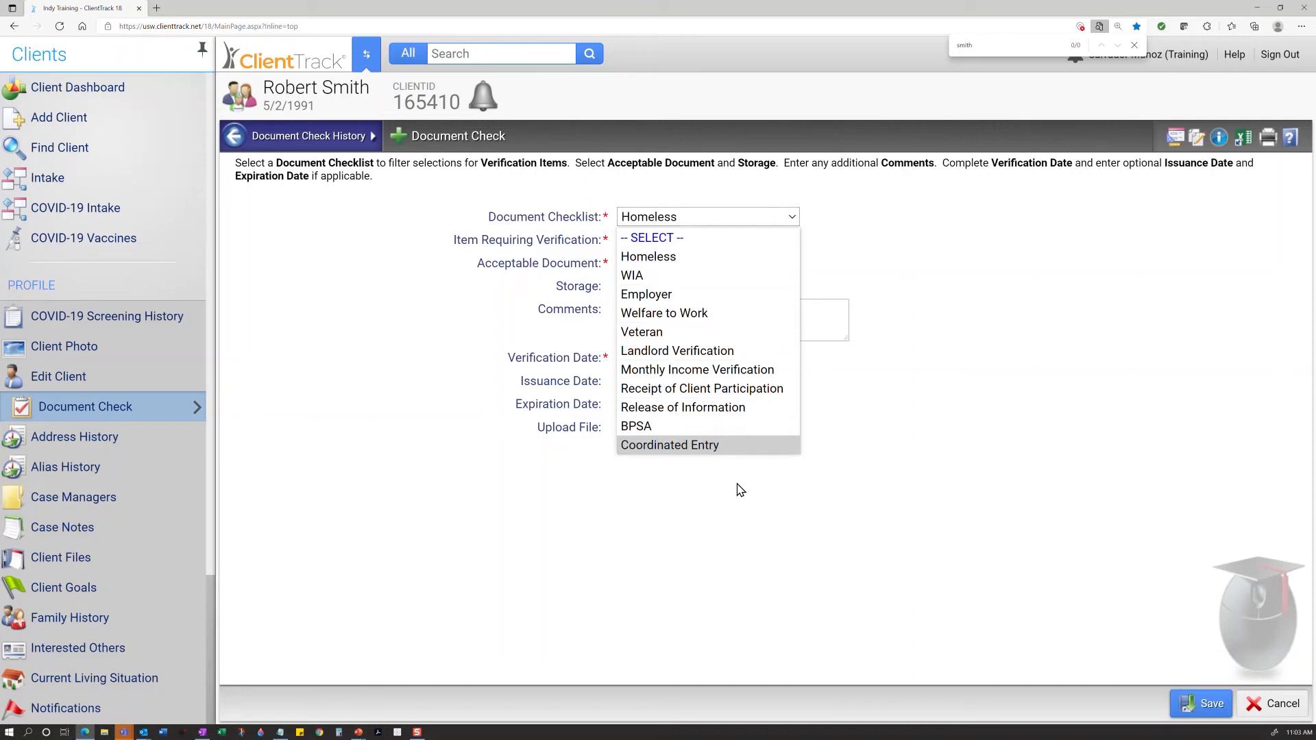
pyautogui.click(968, 294)
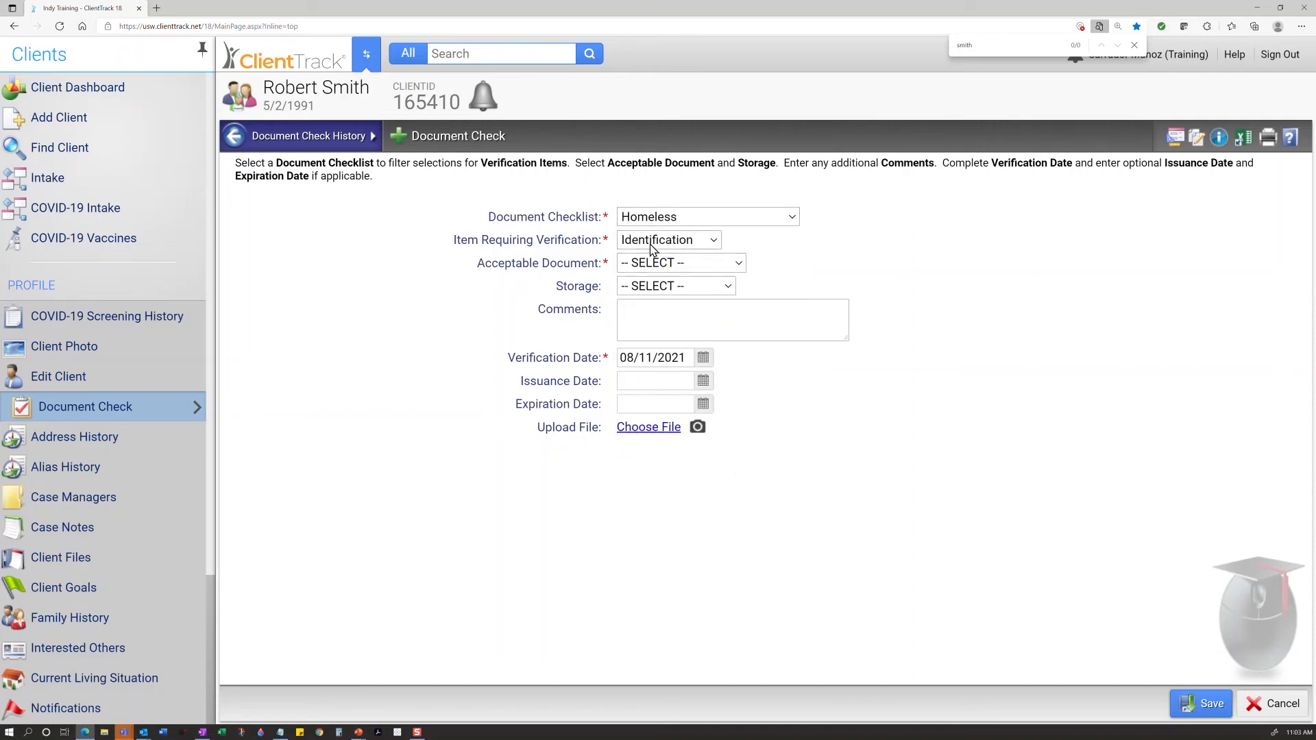
# Set the acceptable document to Driver's License and its storage to On File for the identification check.
pyautogui.click(702, 269)
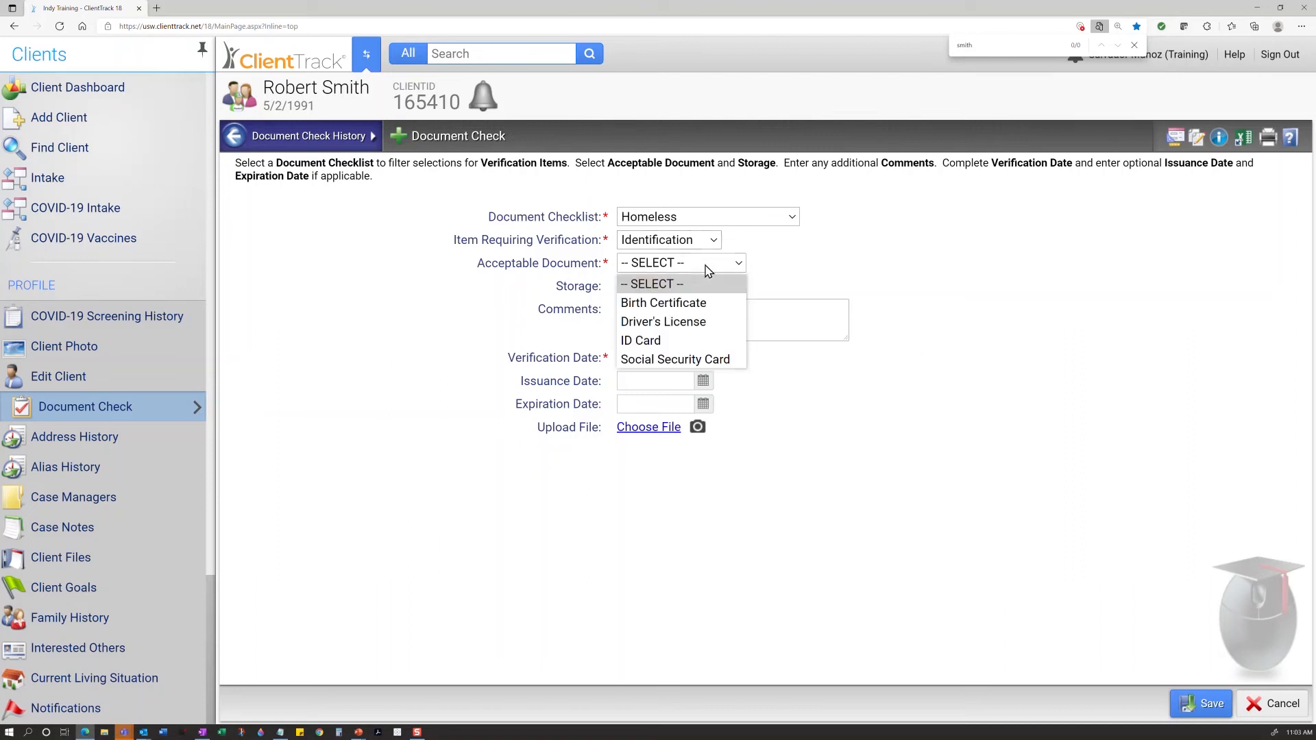
pyautogui.click(713, 331)
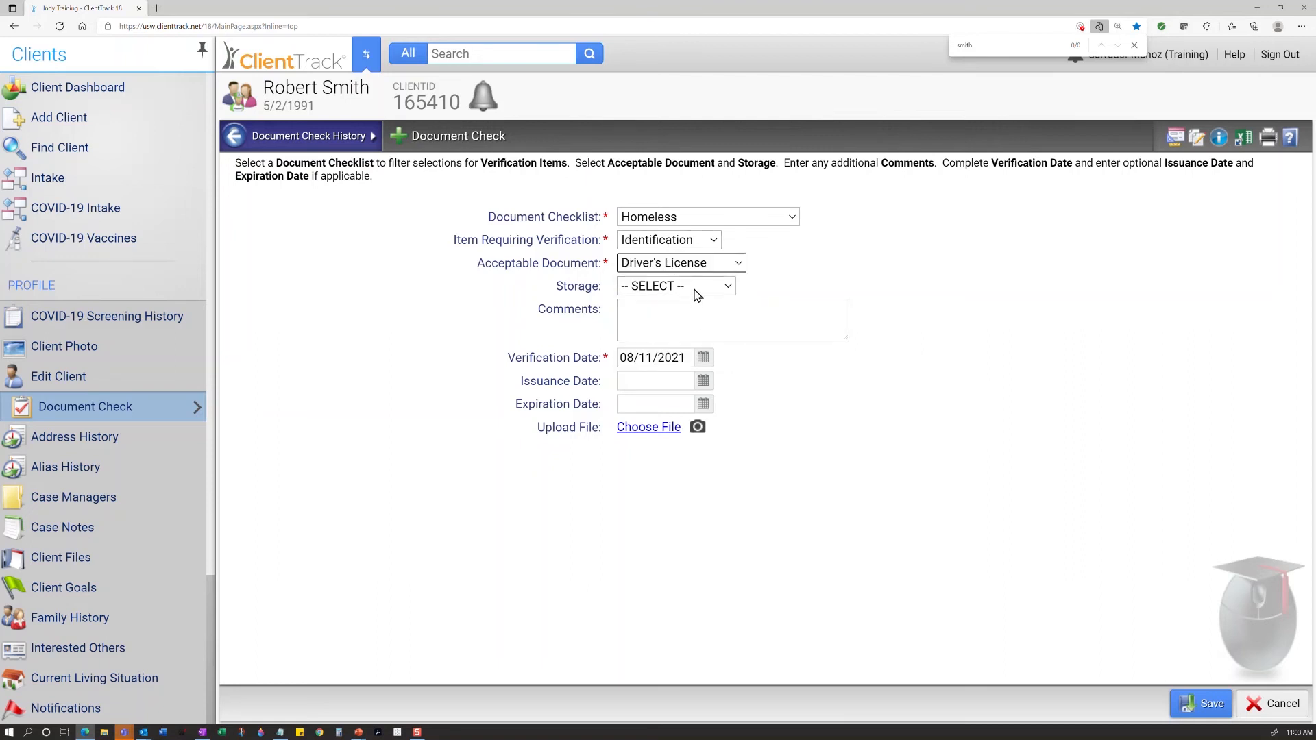
pyautogui.click(696, 291)
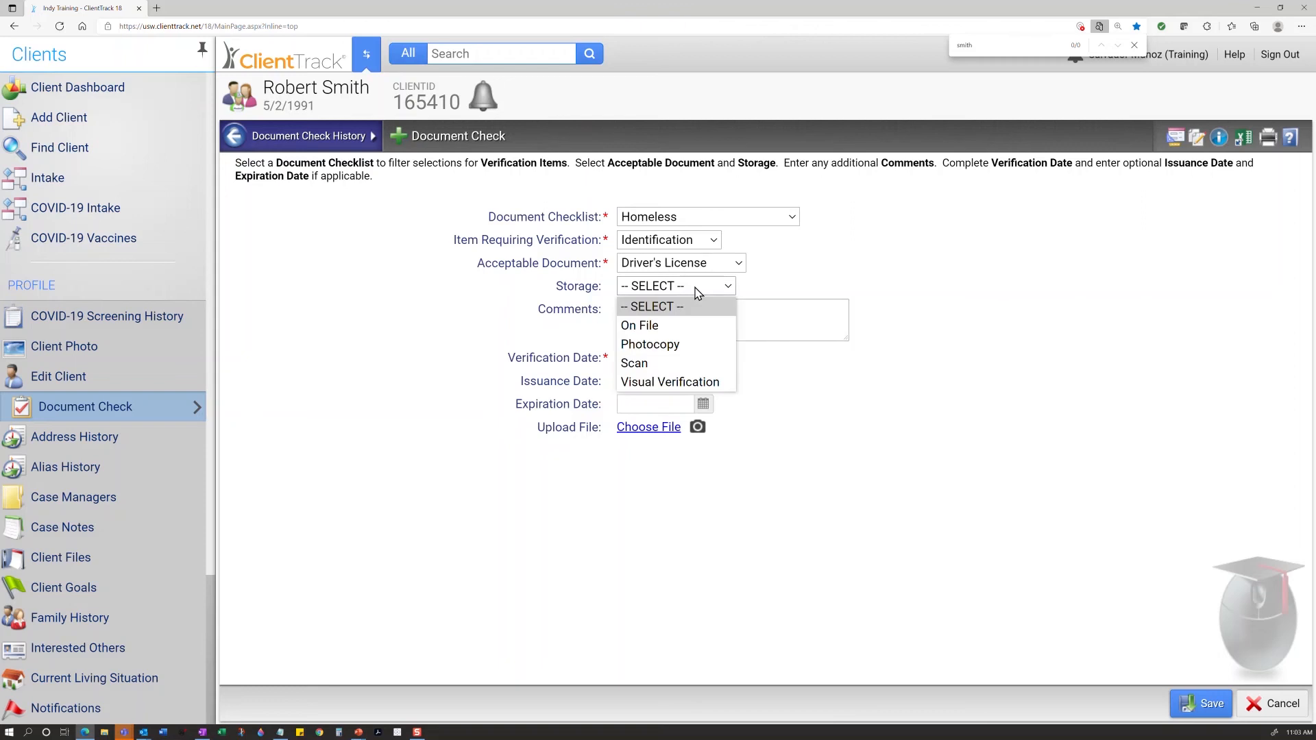
pyautogui.click(698, 333)
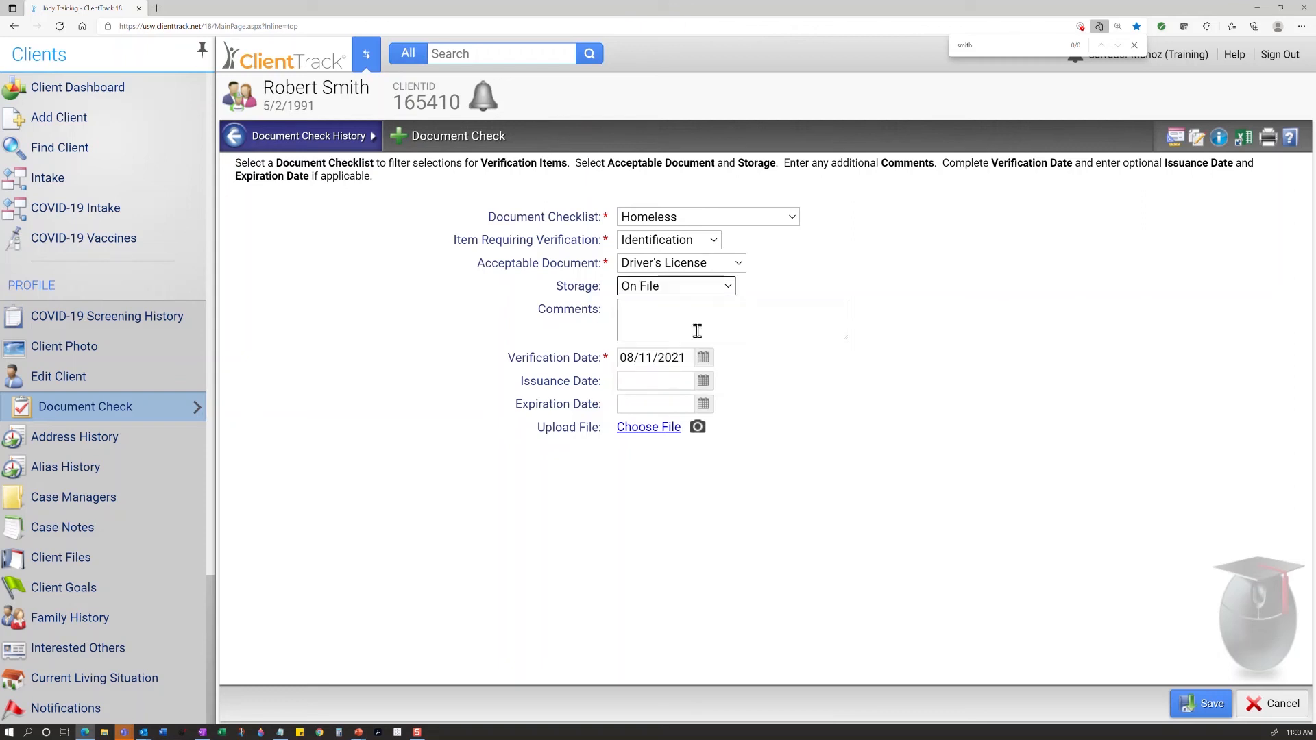
# Upload Doodle2Naty.png as the file for the driver's license and save the document check.
pyautogui.click(649, 431)
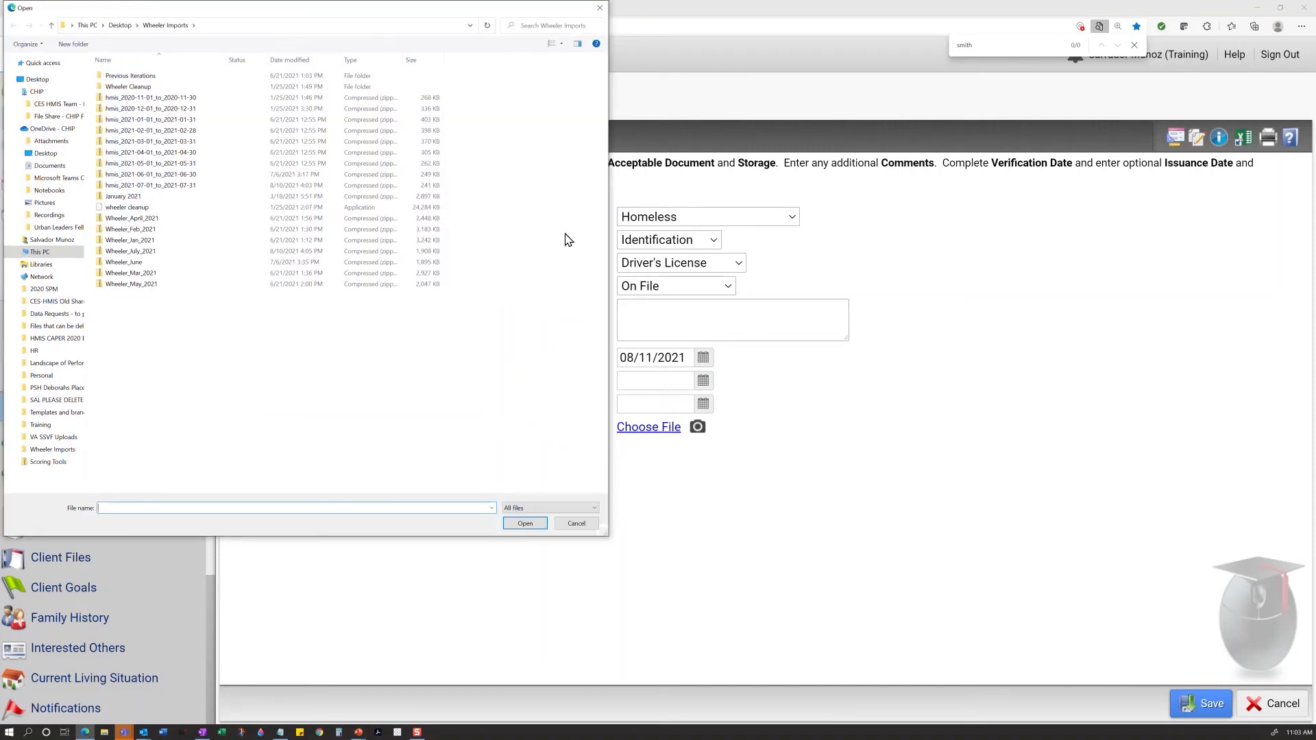
pyautogui.moveTo(330, 57); pyautogui.dragTo(456, 739)
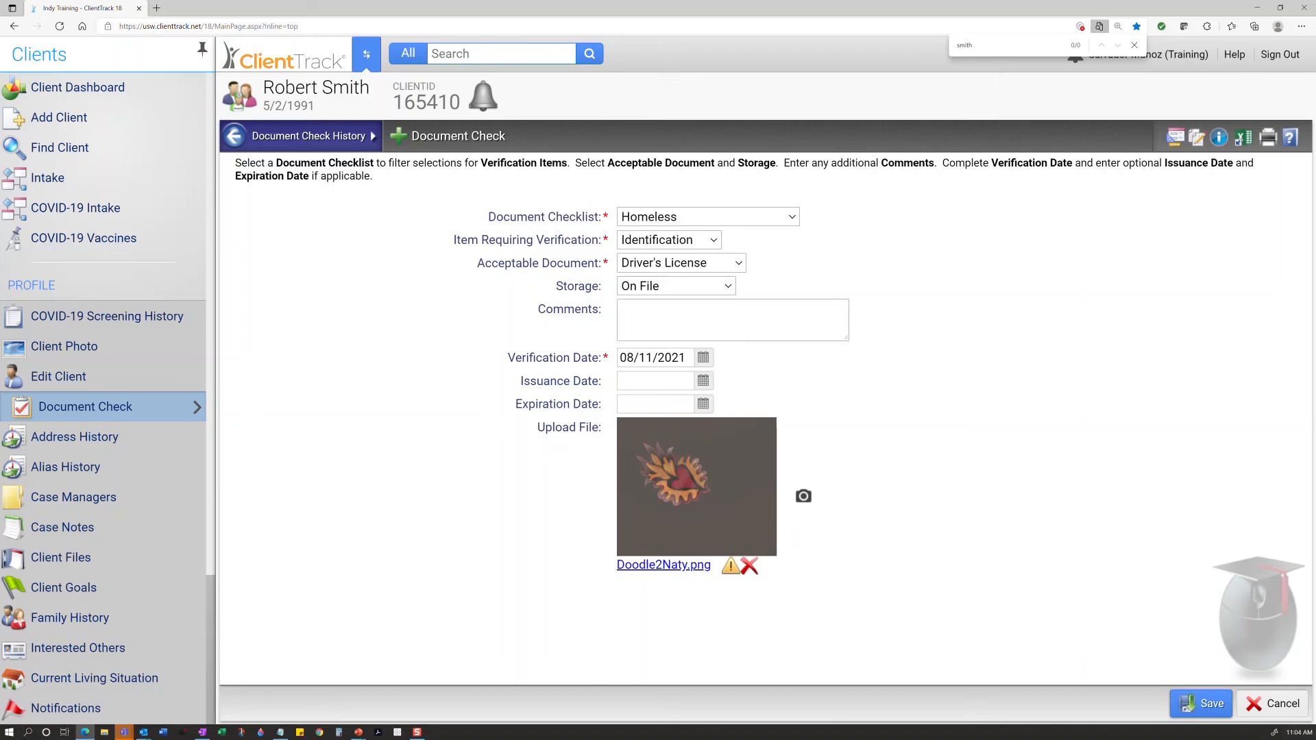
pyautogui.click(1201, 701)
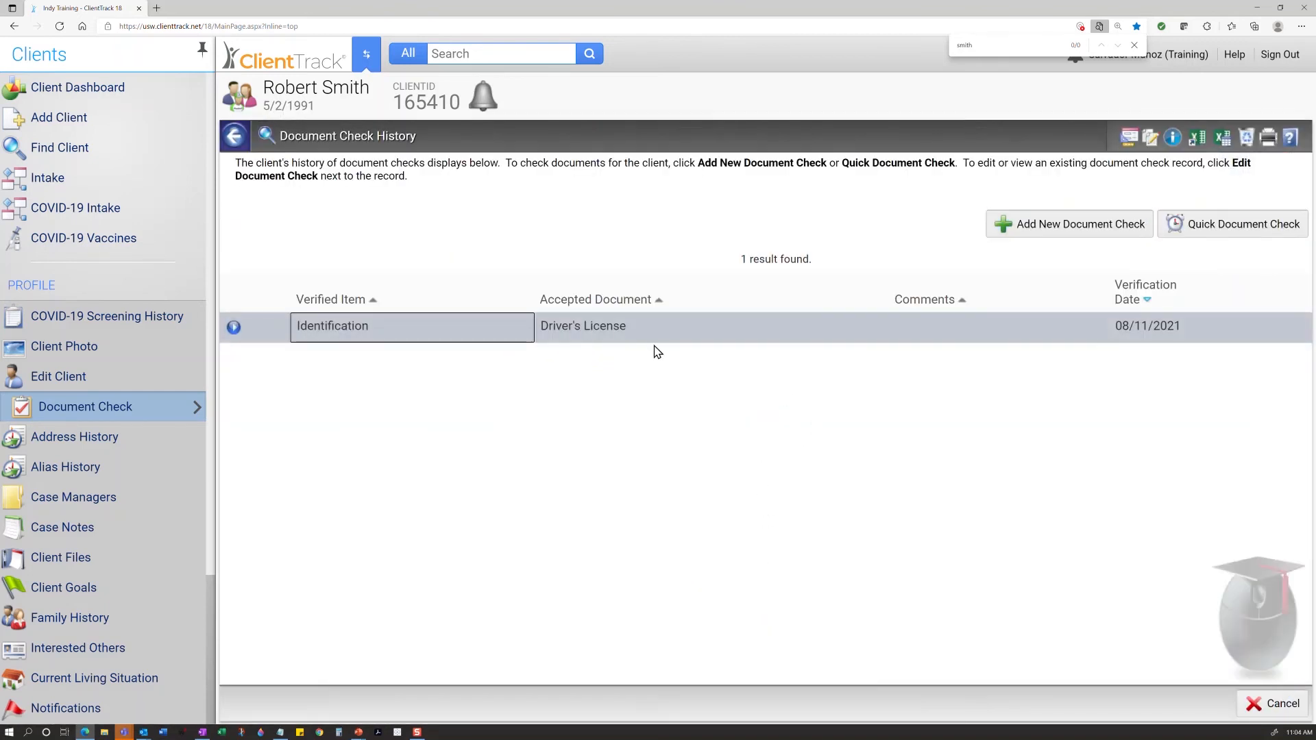
# Switch to the Home workspace and show the documents collected for the HRZ - Coordinated Outreach - SO - ESG program.
pyautogui.click(371, 63)
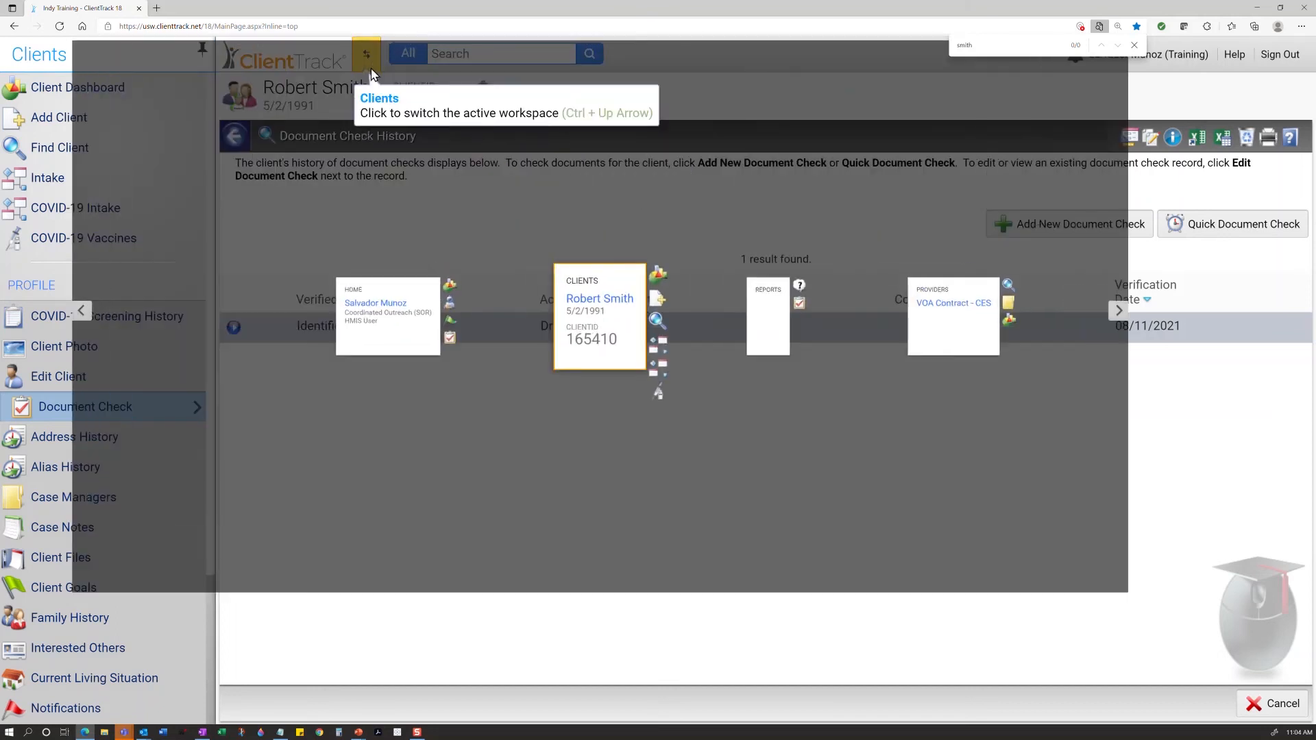
pyautogui.click(379, 381)
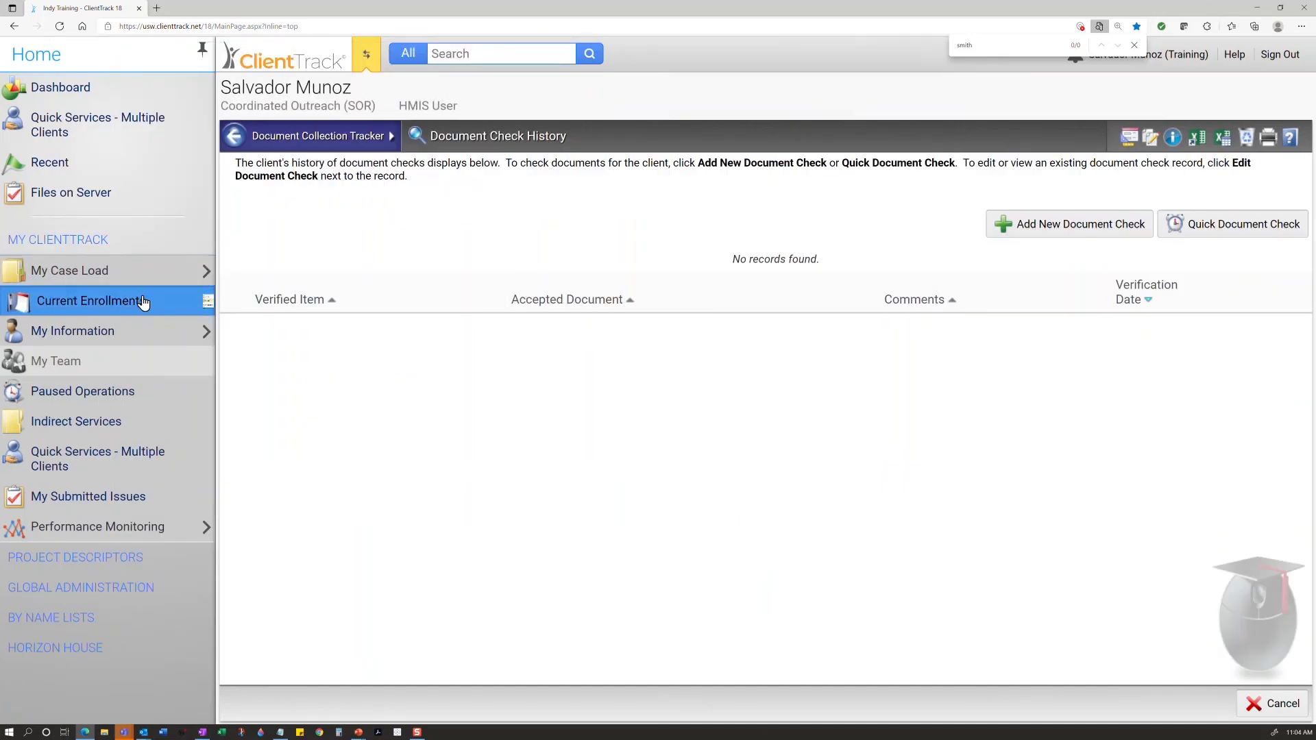
pyautogui.moveTo(110, 307)
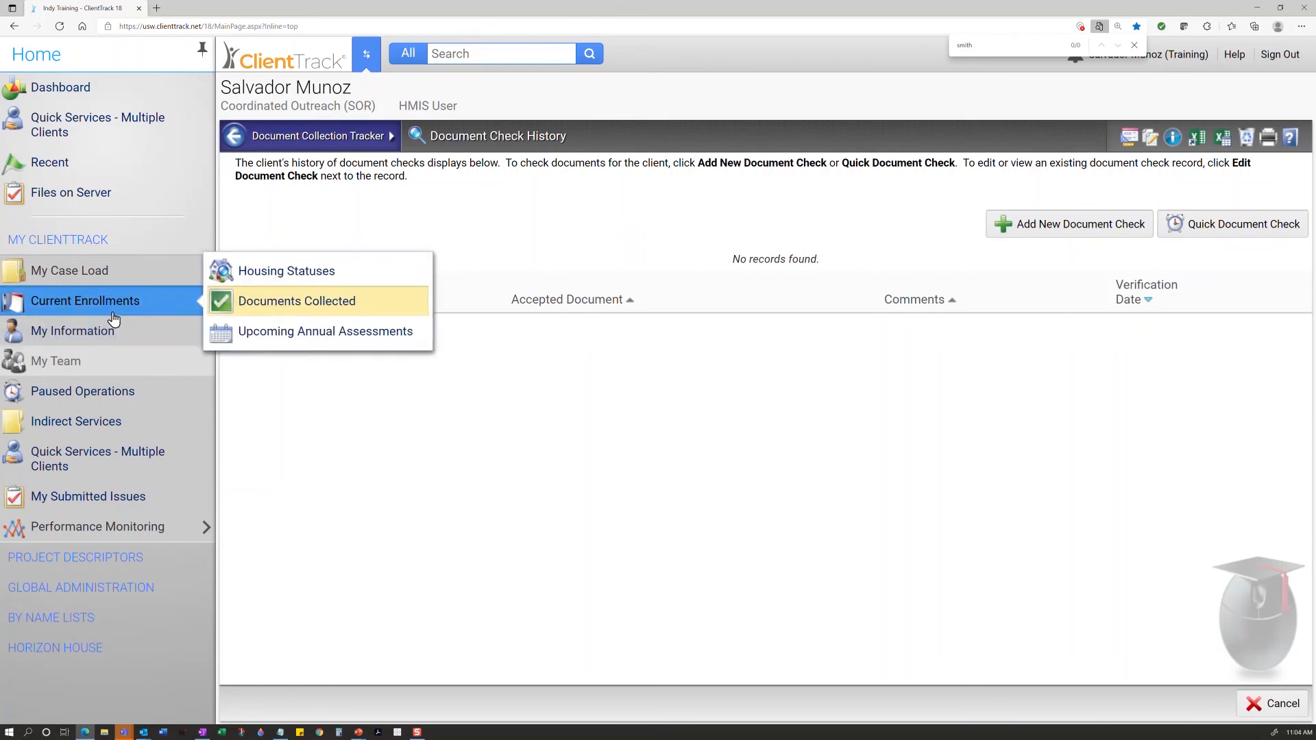
pyautogui.click(271, 306)
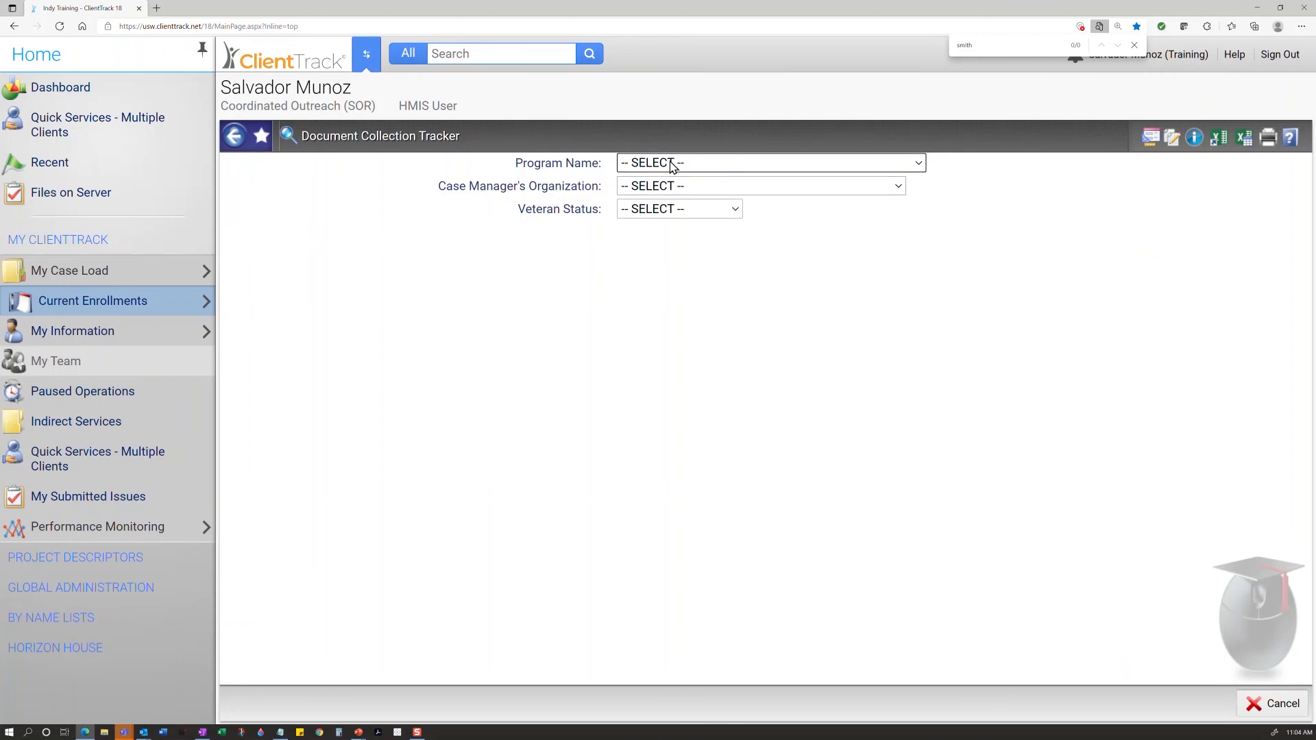
pyautogui.click(672, 166)
pyautogui.click(784, 293)
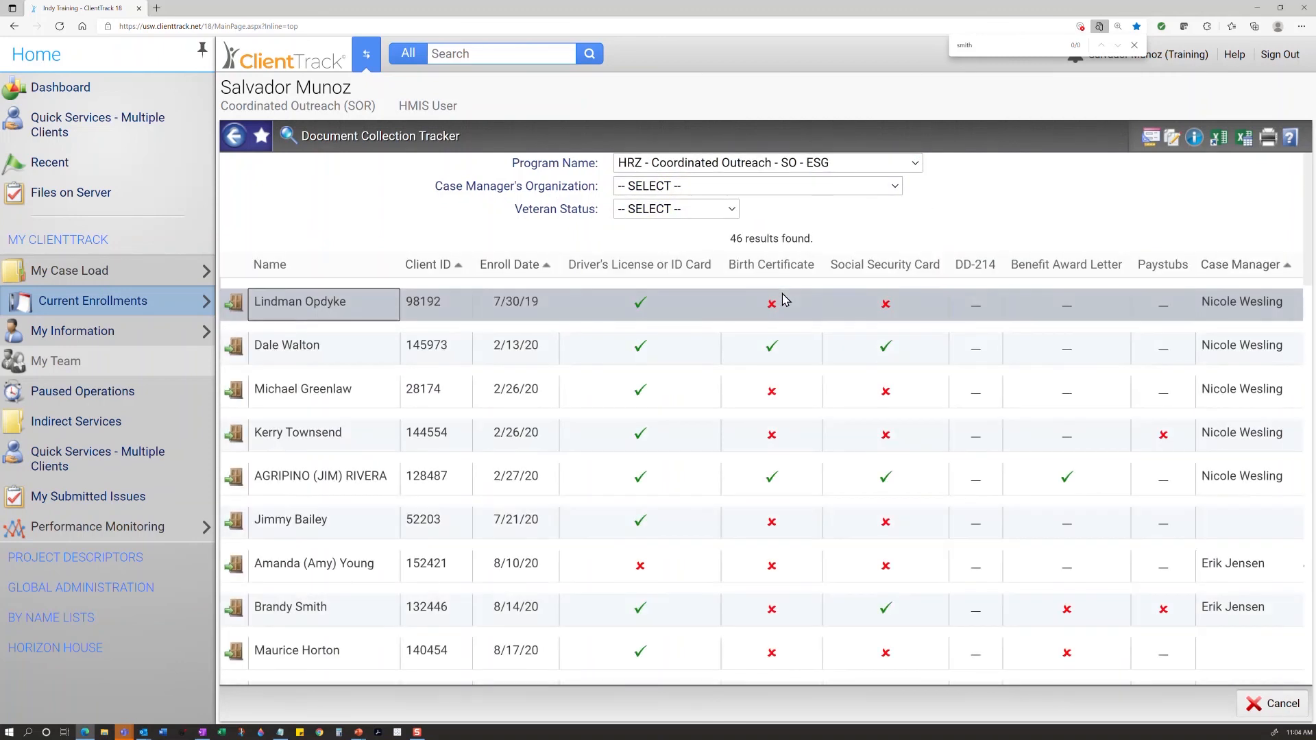
# Find the client's row in the Document Collection Tracker by searching the page for their surname.
pyautogui.hotkey('ctrl', 'f')
pyautogui.write('smith')
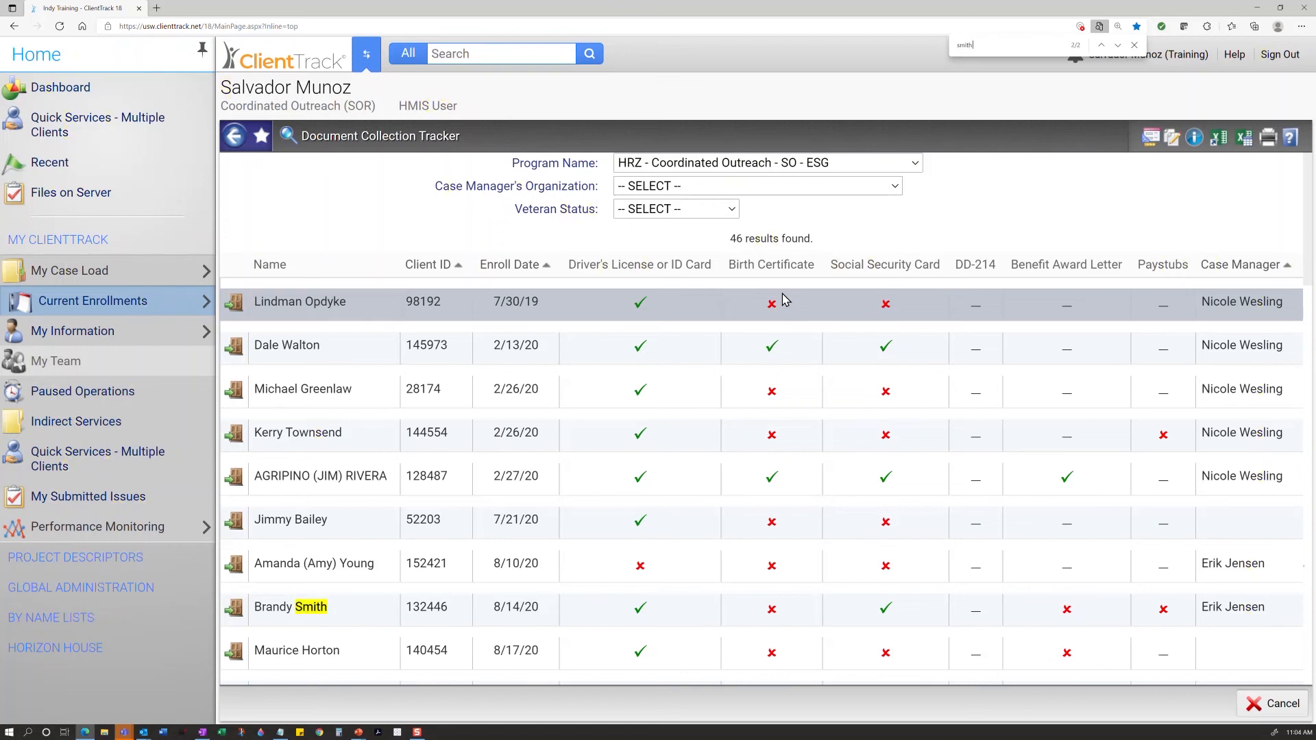
pyautogui.press('Return')
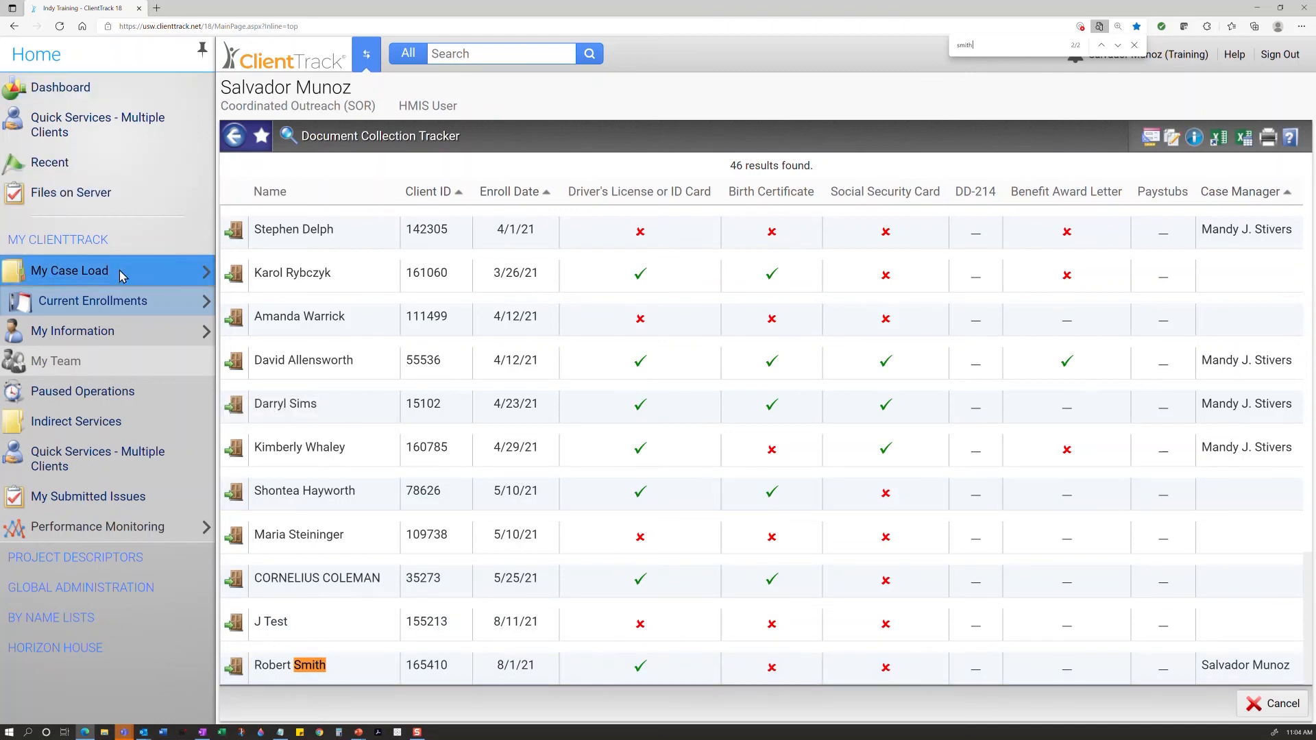
# Open the Housing Statuses tracker for current enrollments and review its program choices without selecting one.
pyautogui.click(153, 303)
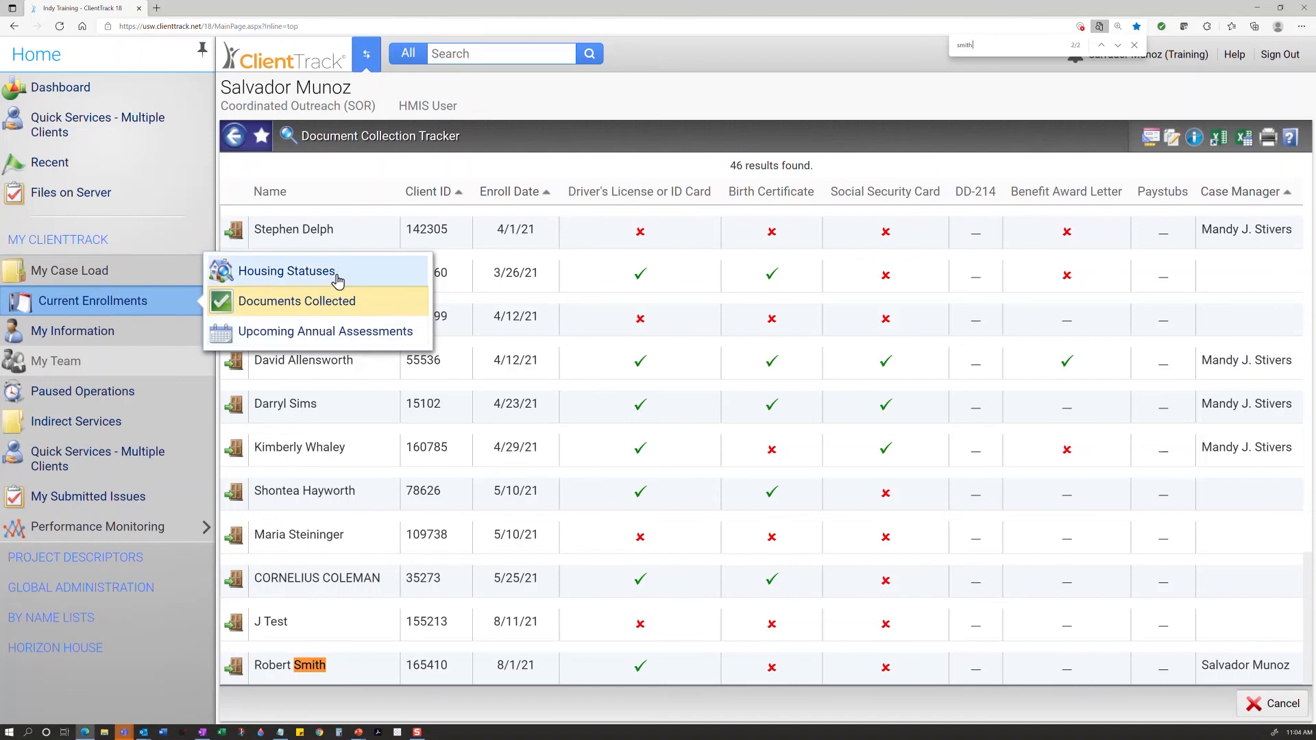
pyautogui.click(336, 272)
pyautogui.click(659, 199)
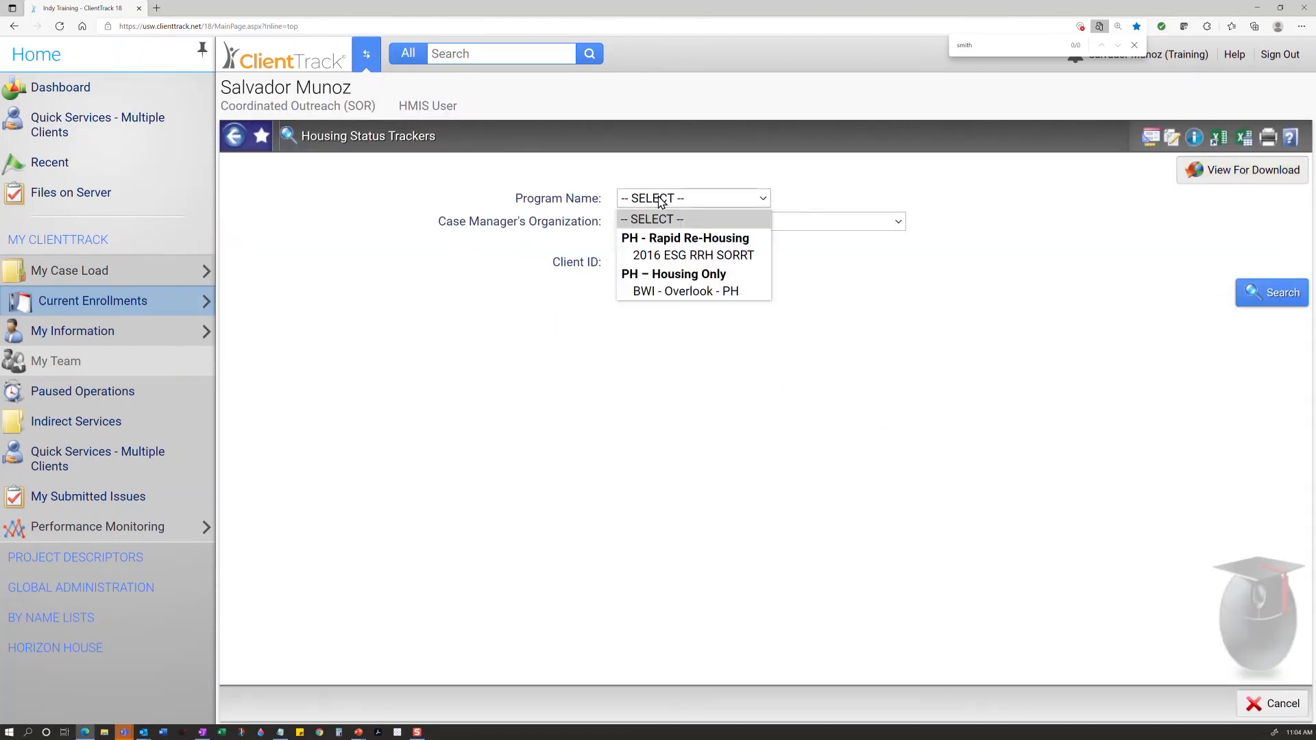
pyautogui.click(542, 333)
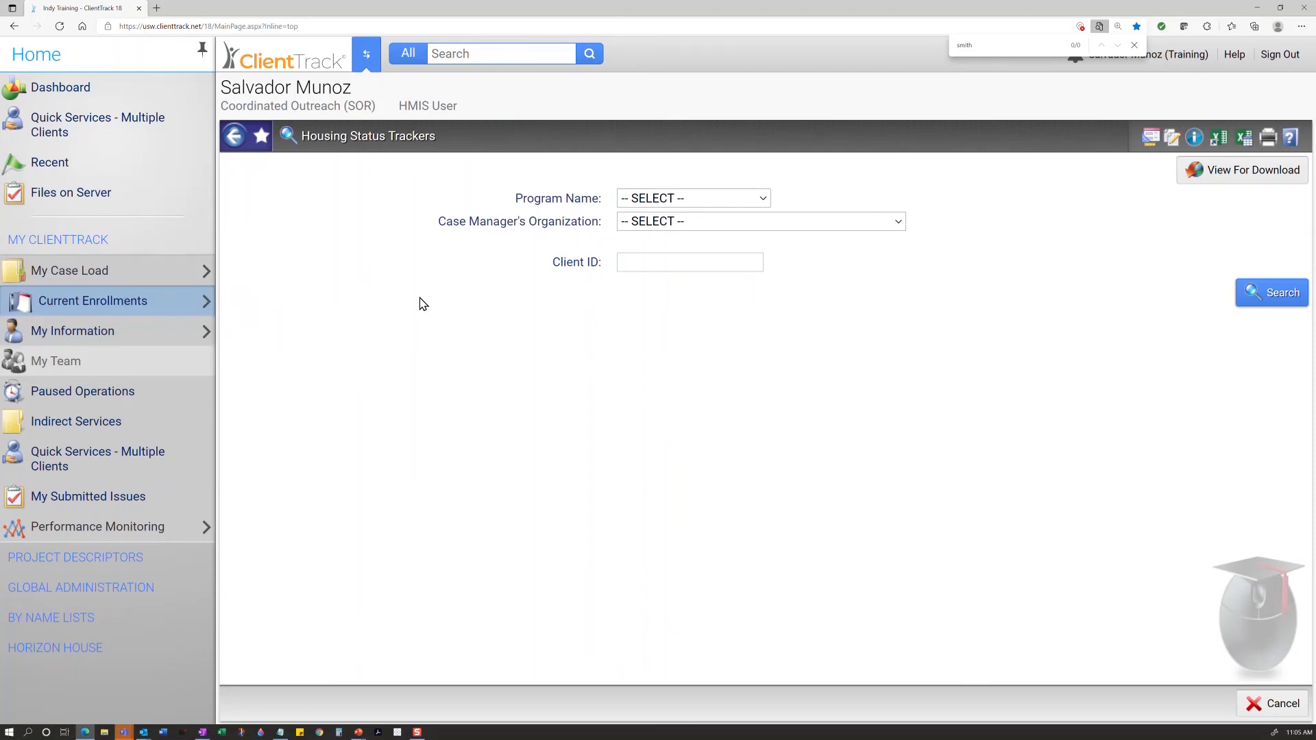
# Return to the client's document check history in the Clients workspace and review the actions available for the Driver's License record.
pyautogui.click(366, 55)
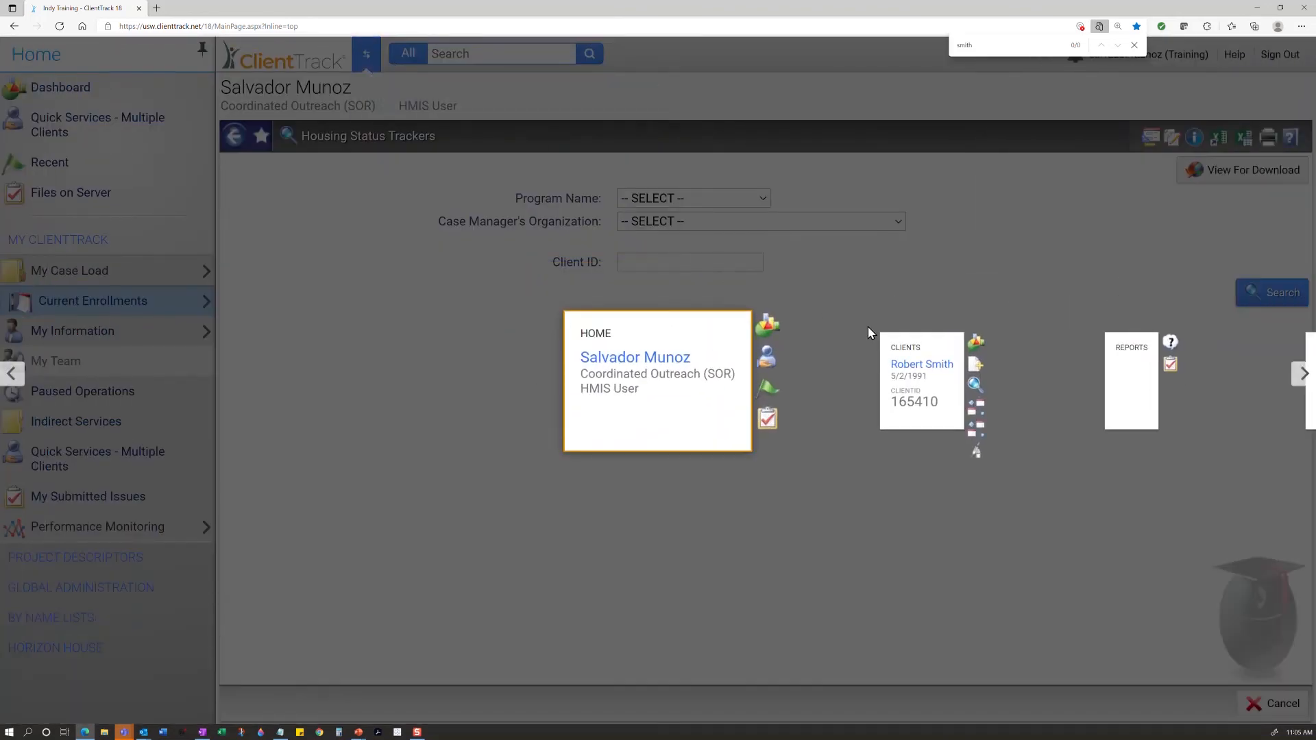
pyautogui.click(921, 362)
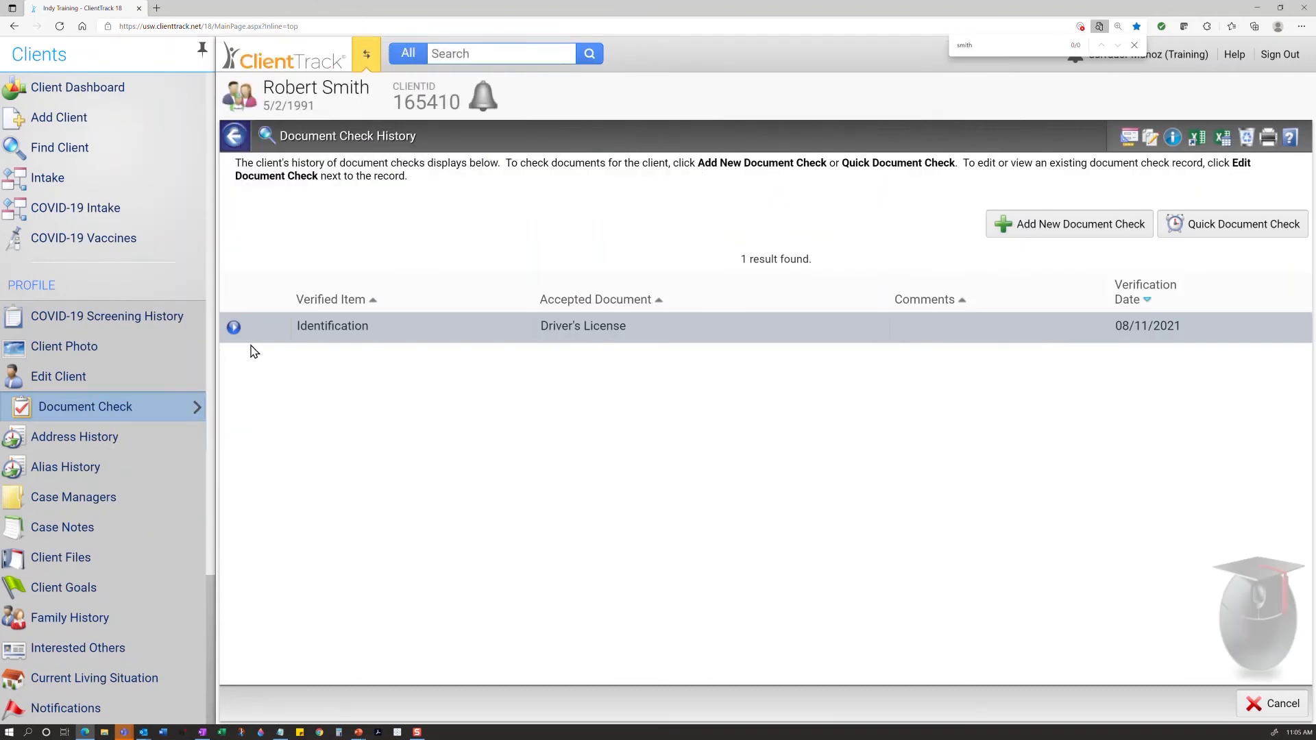
pyautogui.click(234, 328)
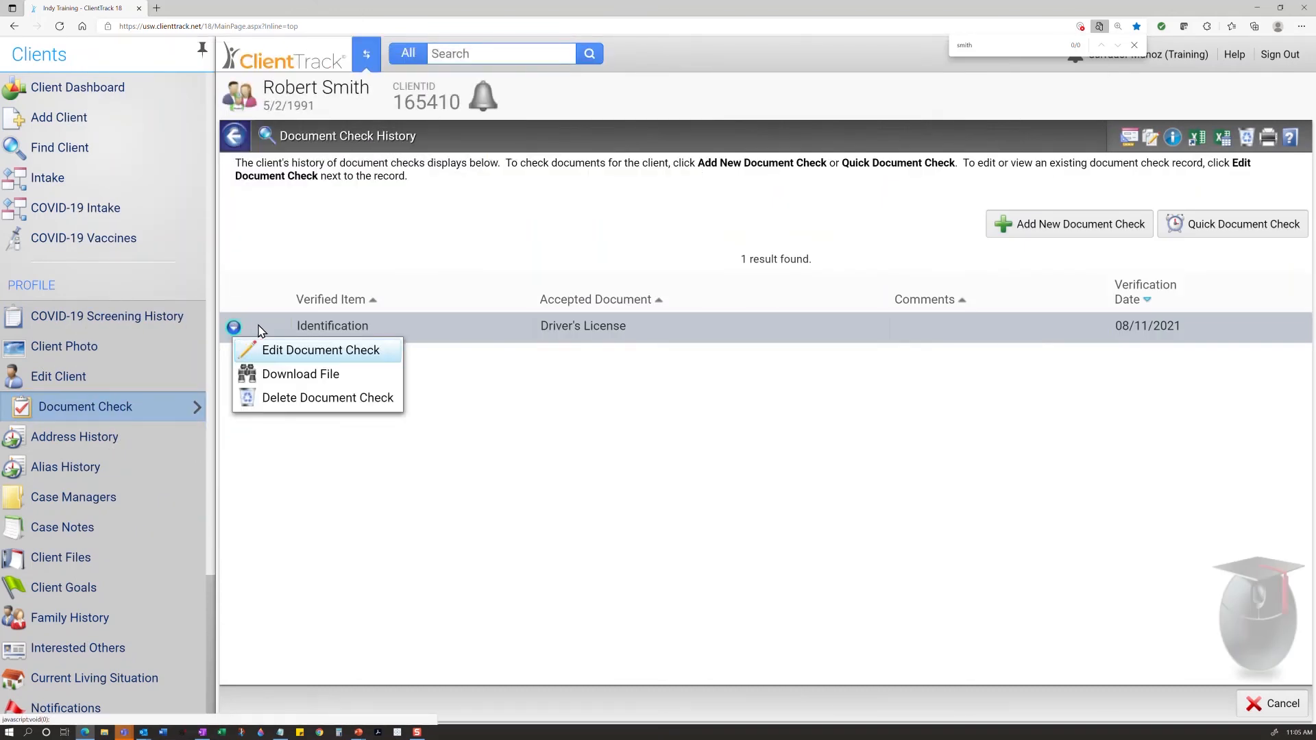
pyautogui.click(583, 383)
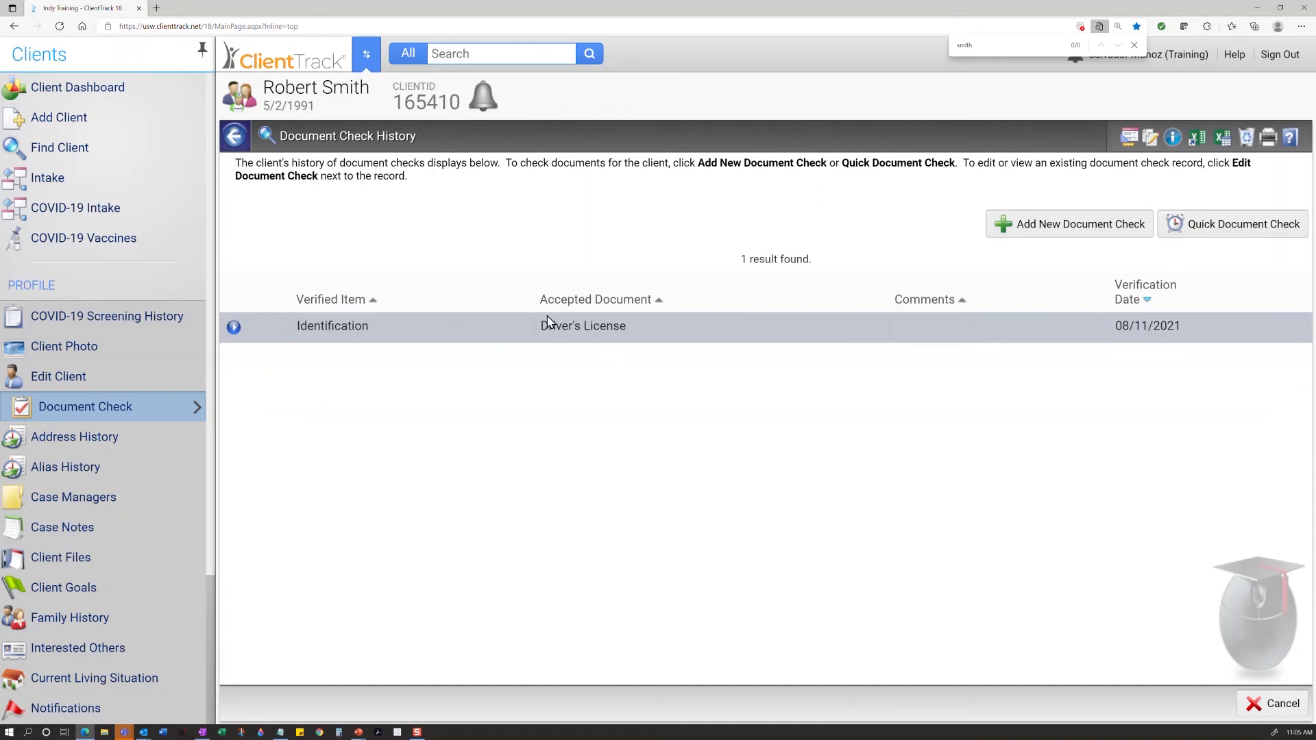
pyautogui.moveTo(566, 324); pyautogui.dragTo(621, 327)
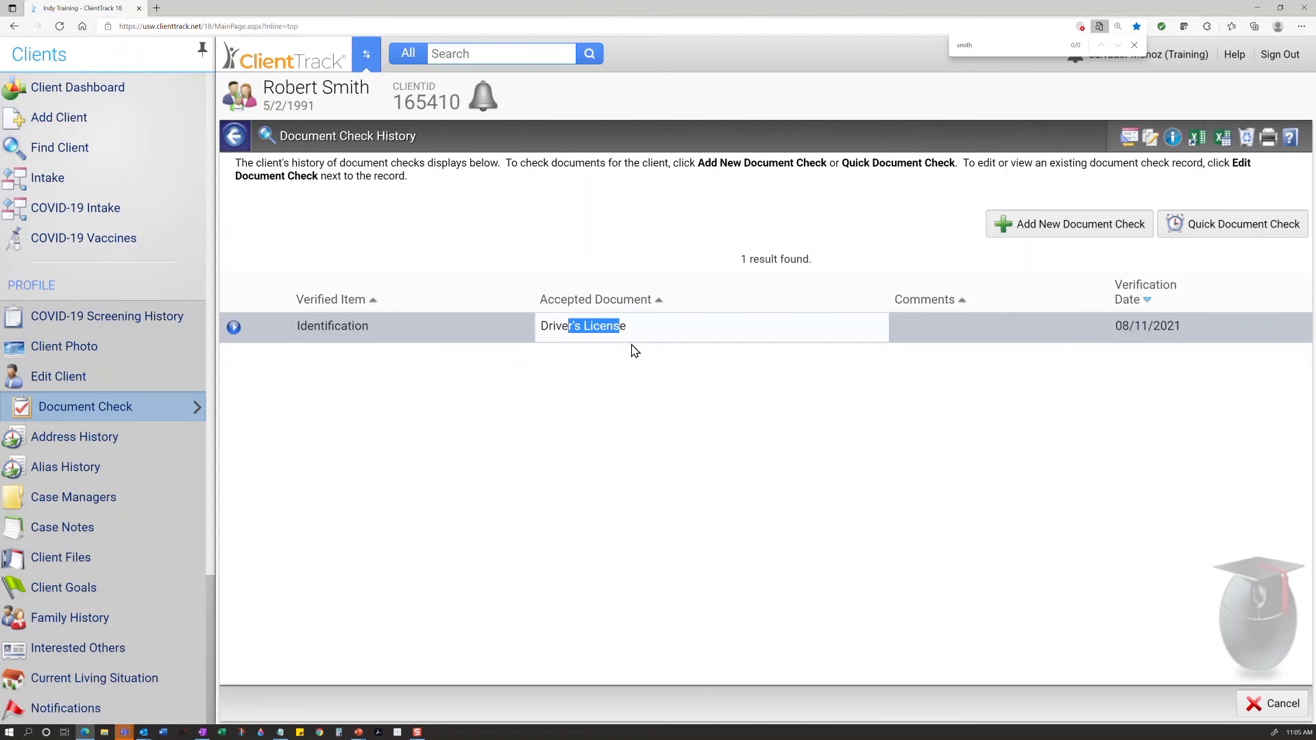
pyautogui.click(633, 351)
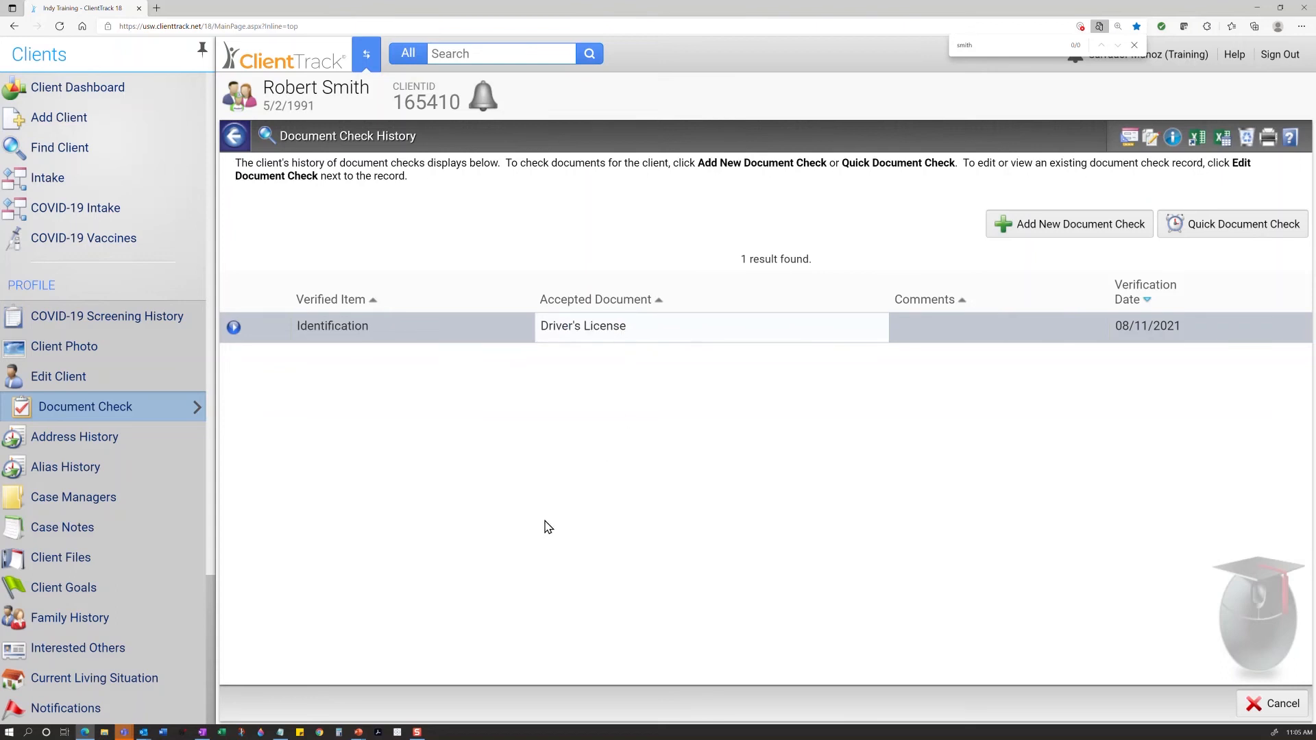
# Open the client's dashboard and review their case manager assignment, enrollments and services.
pyautogui.click(92, 101)
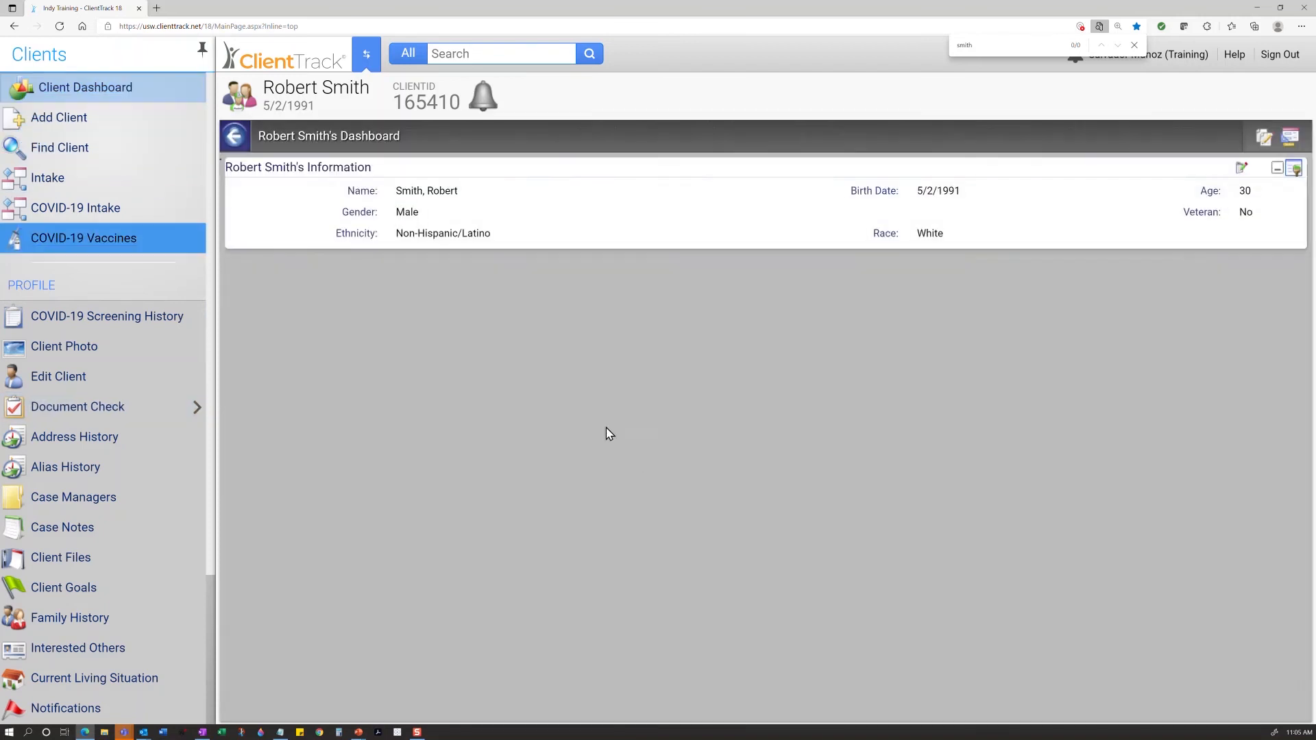
pyautogui.scroll(-3, 675, 460)
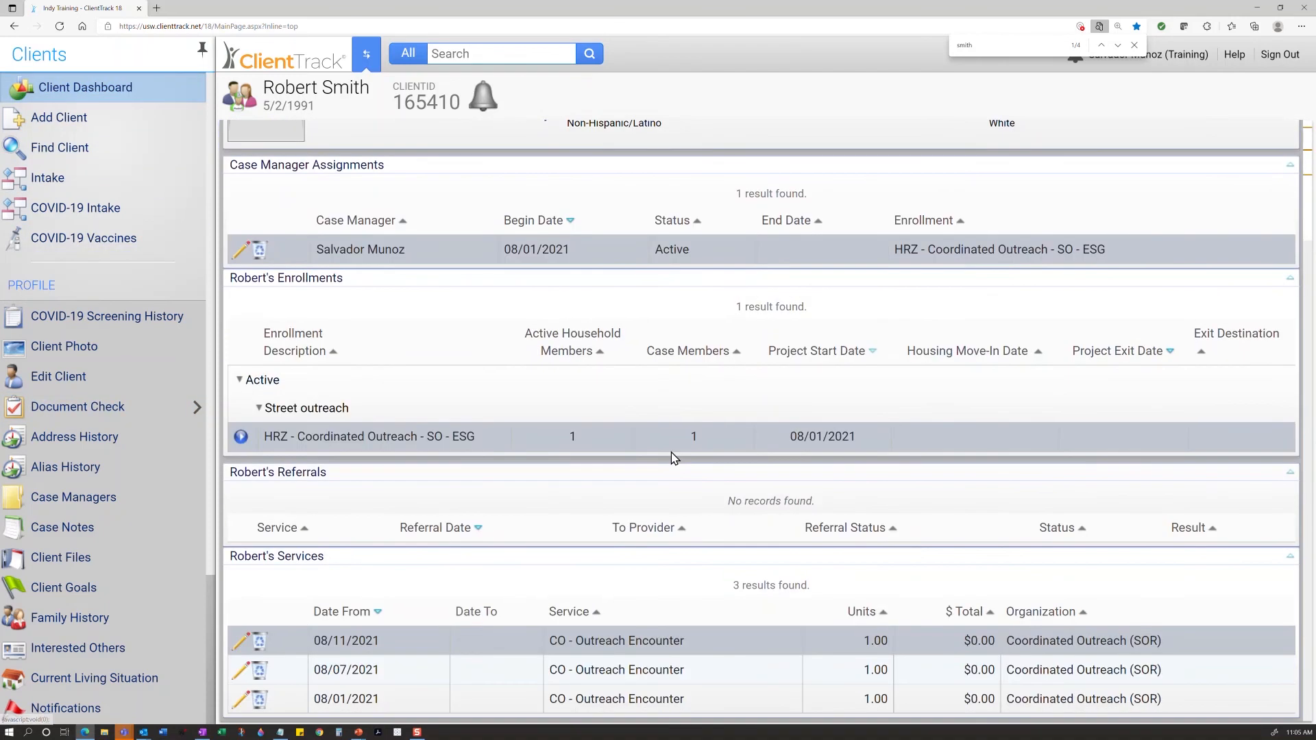
pyautogui.scroll(3, 675, 458)
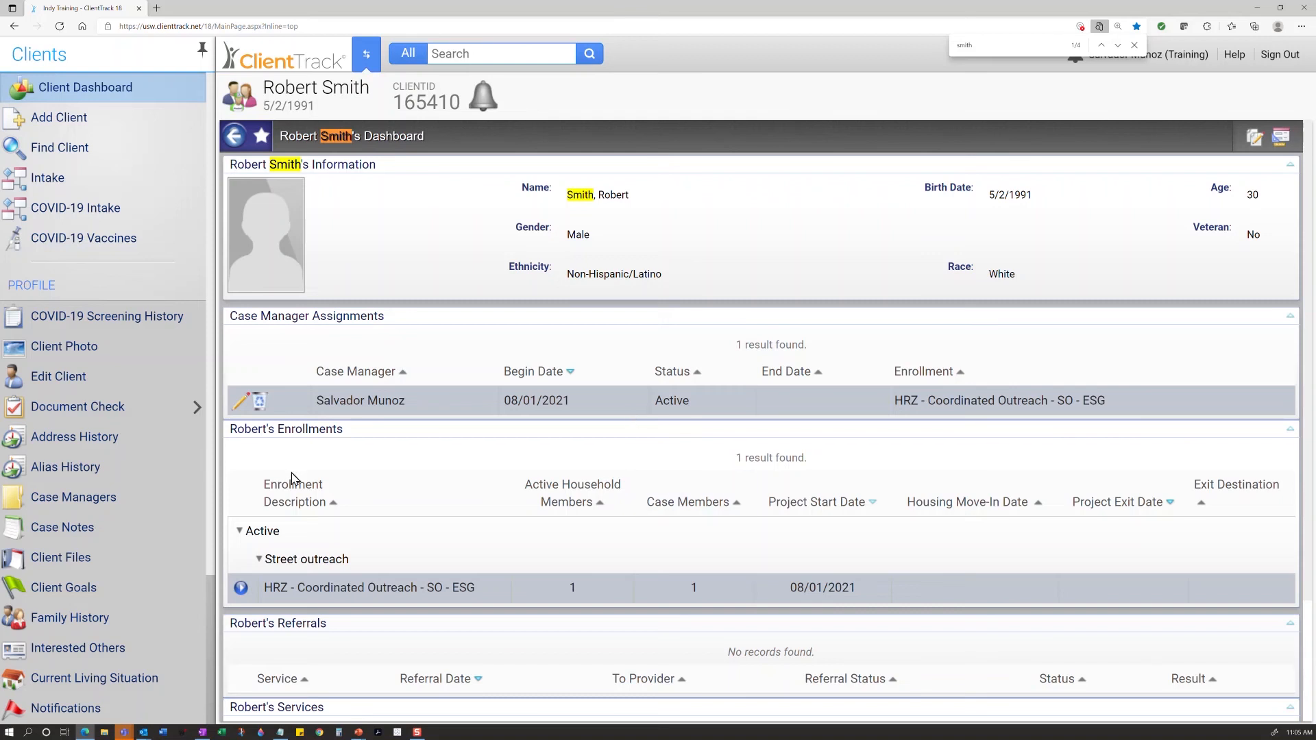
pyautogui.scroll(-2, 407, 586)
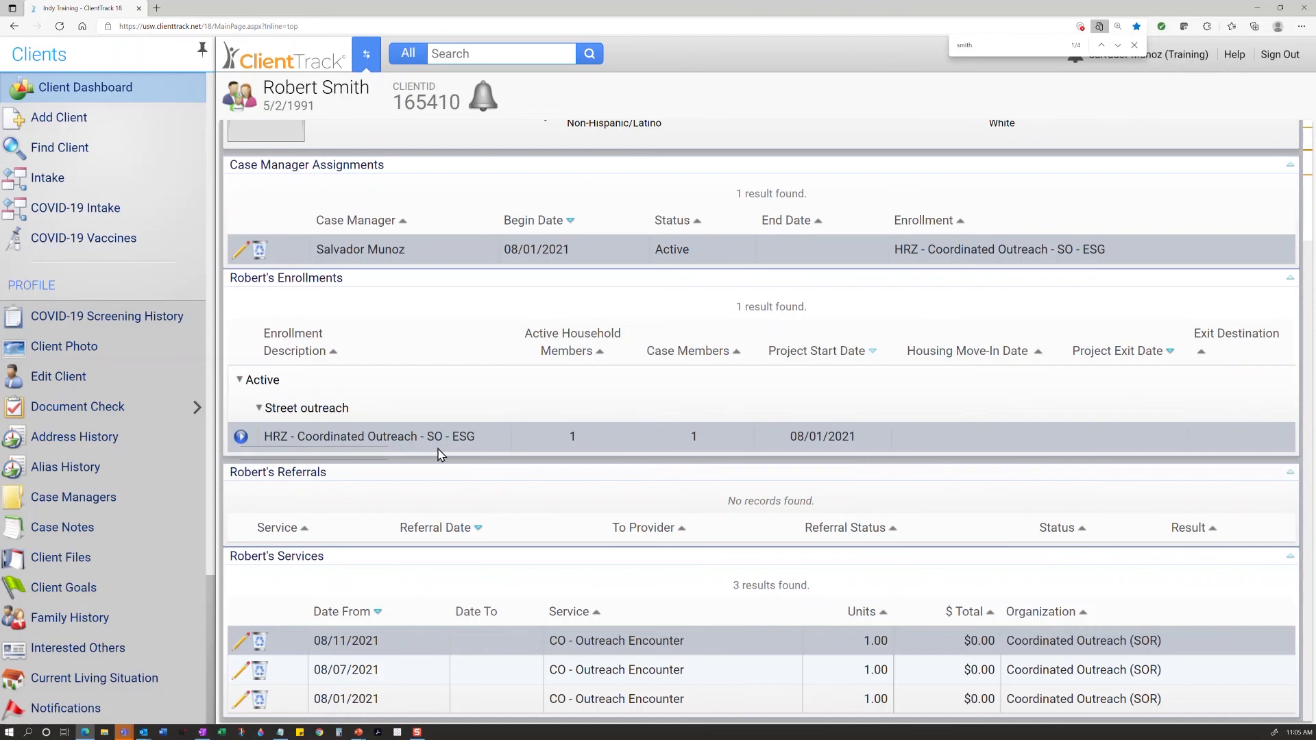
# Start exiting the client's street outreach enrollment, with the destination Staying or living with friends, temporary tenure (e.g., room, apartment or house).
pyautogui.click(240, 438)
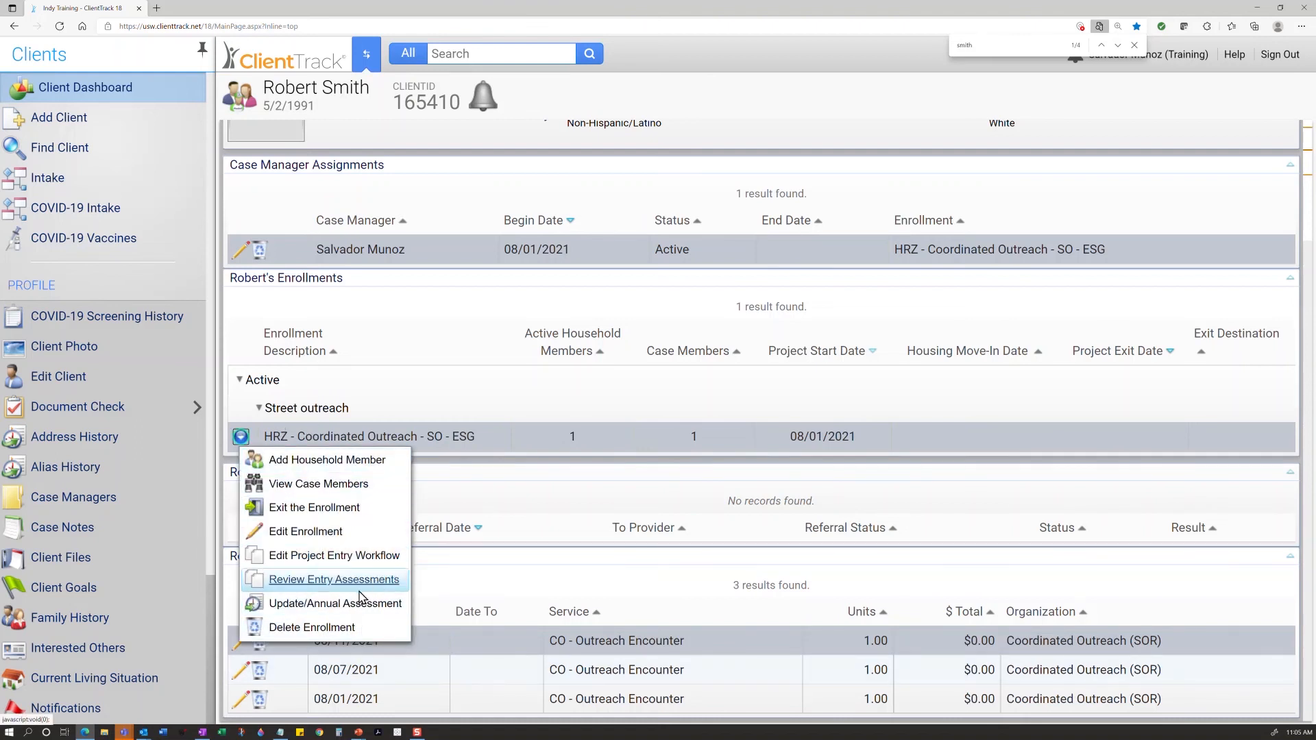
pyautogui.click(382, 513)
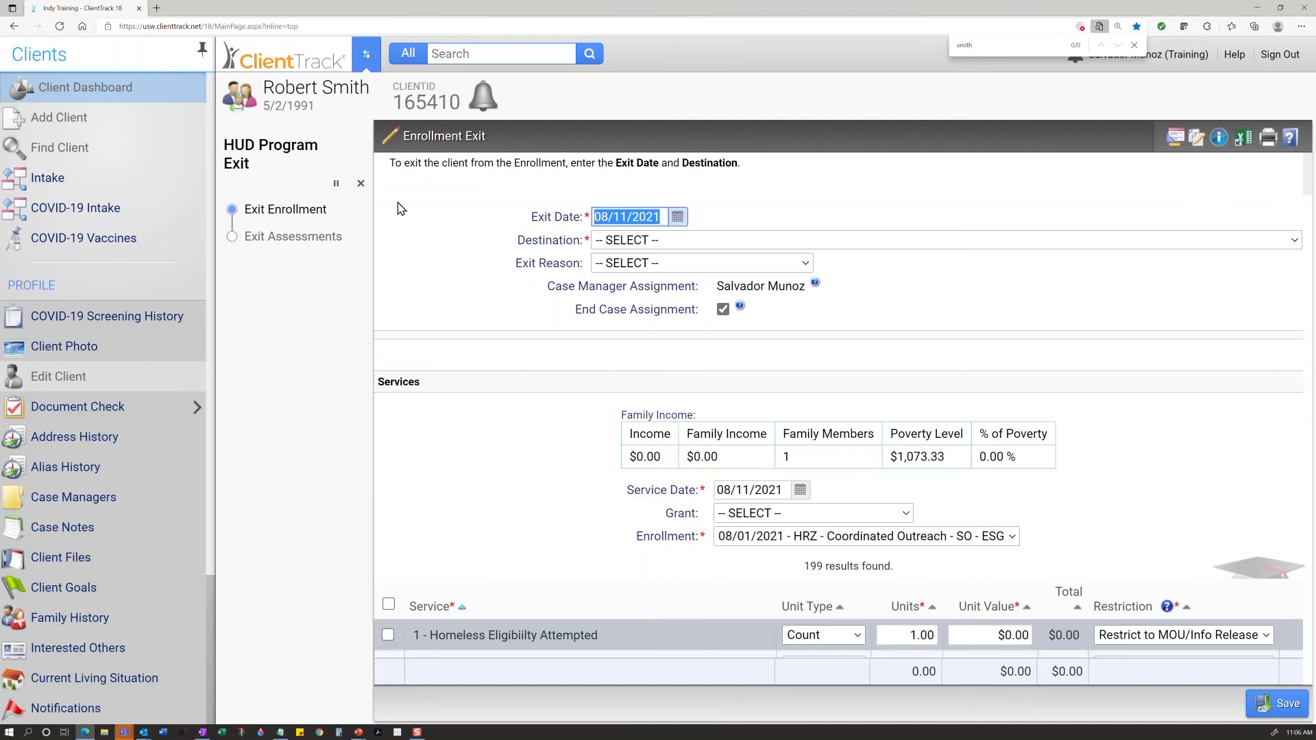
pyautogui.click(874, 245)
pyautogui.click(874, 245)
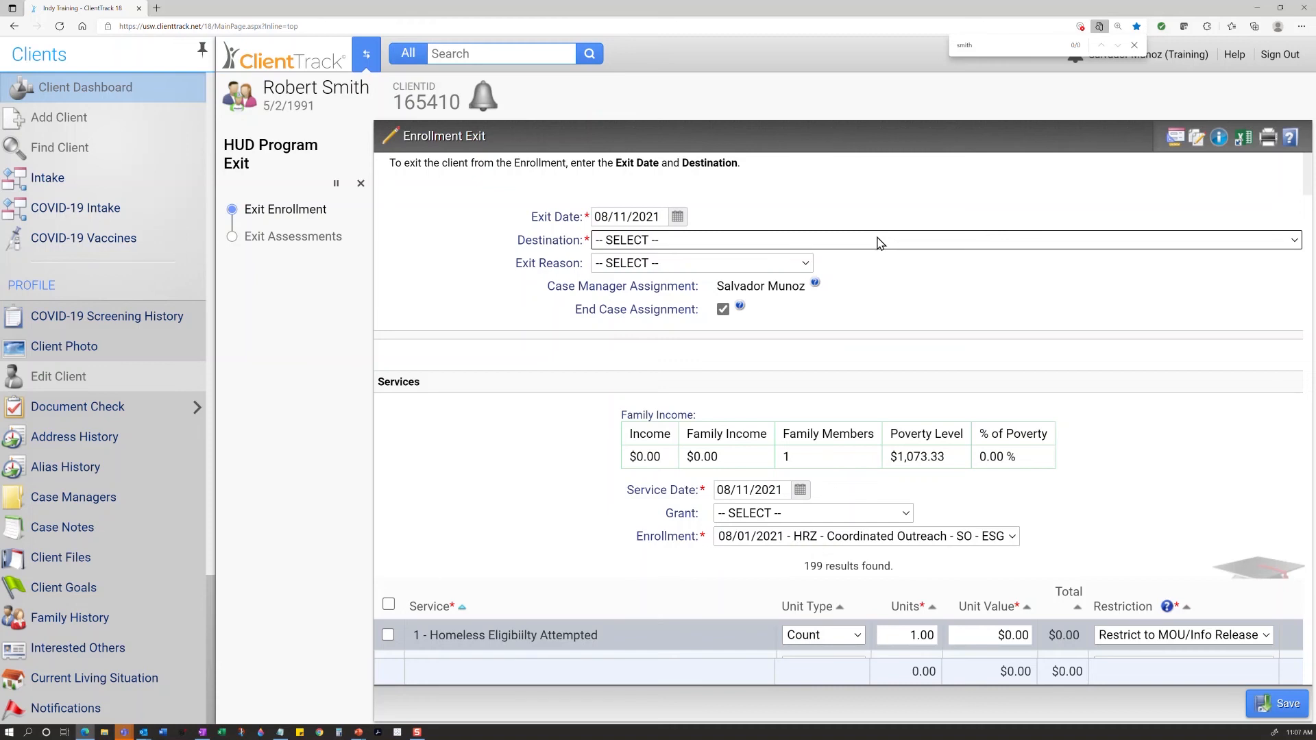
pyautogui.click(879, 241)
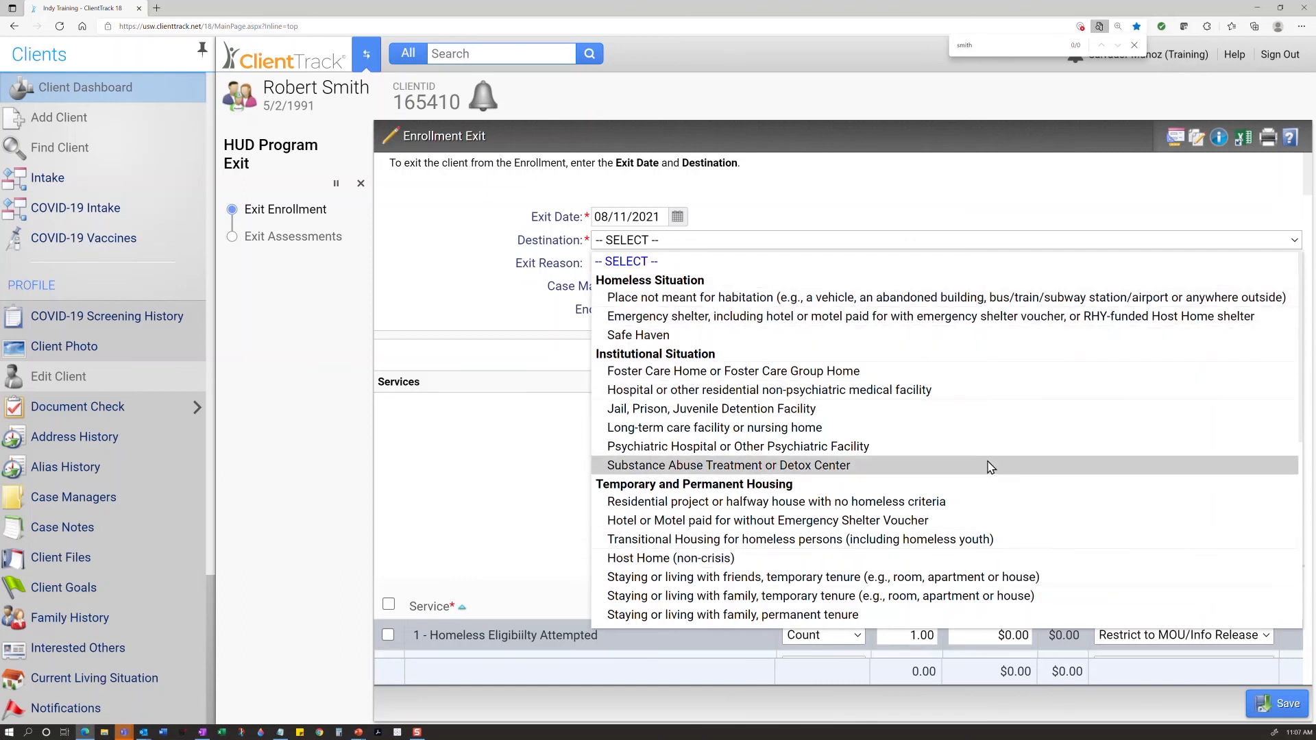
pyautogui.scroll(-2, 981, 515)
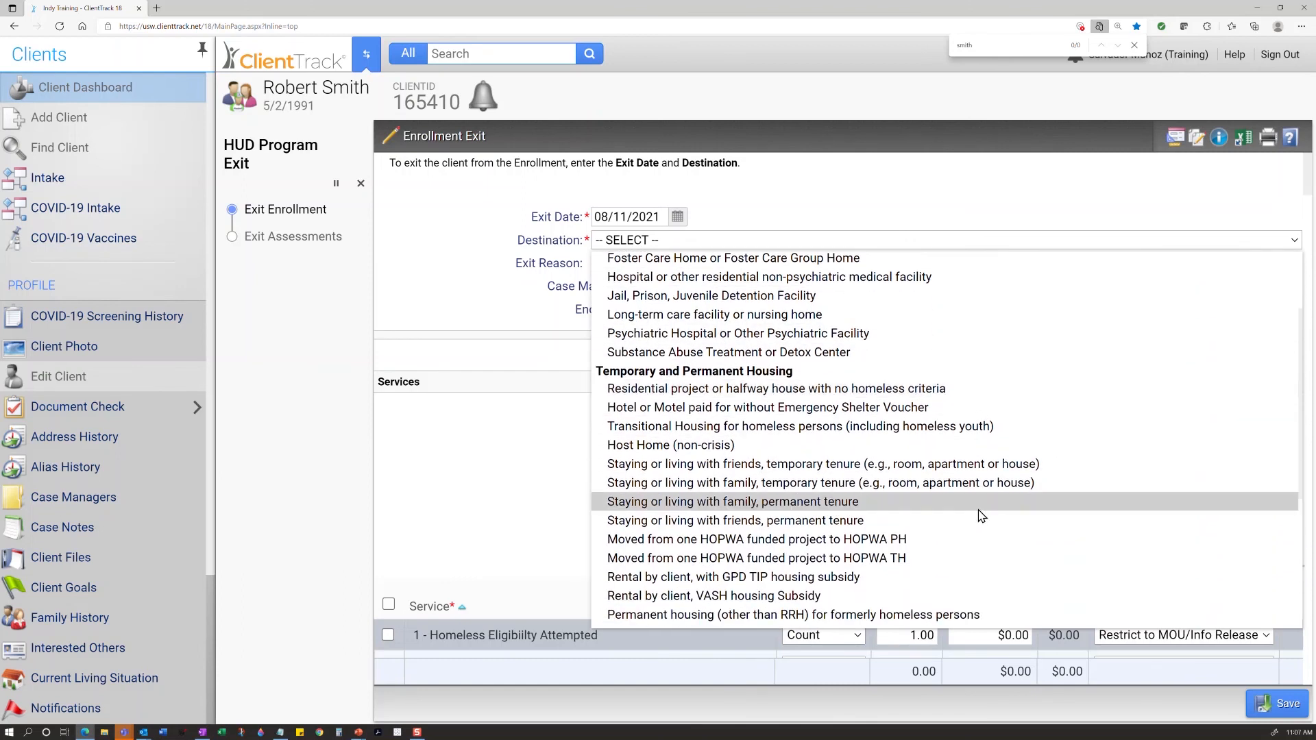
pyautogui.click(1019, 472)
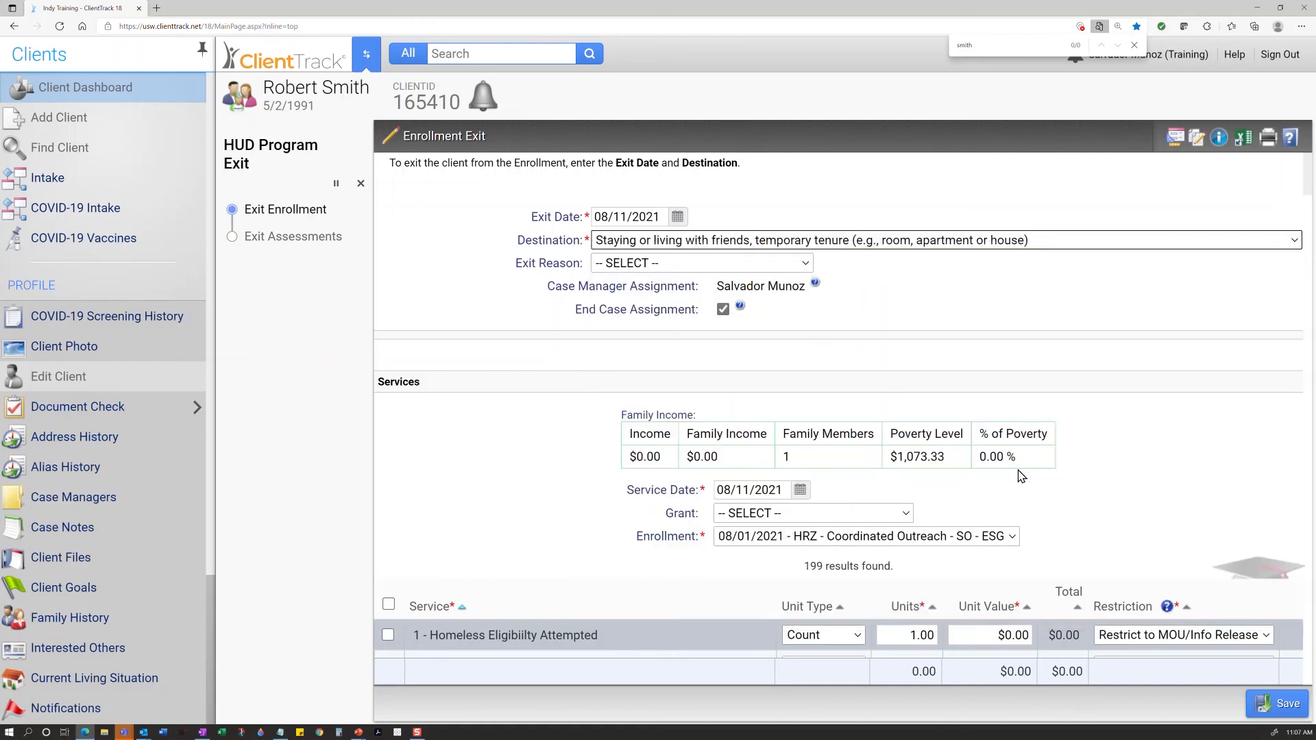
# Add the Bus Pass service to the enrollment exit with a unit value of $15.
pyautogui.scroll(-1, 1022, 463)
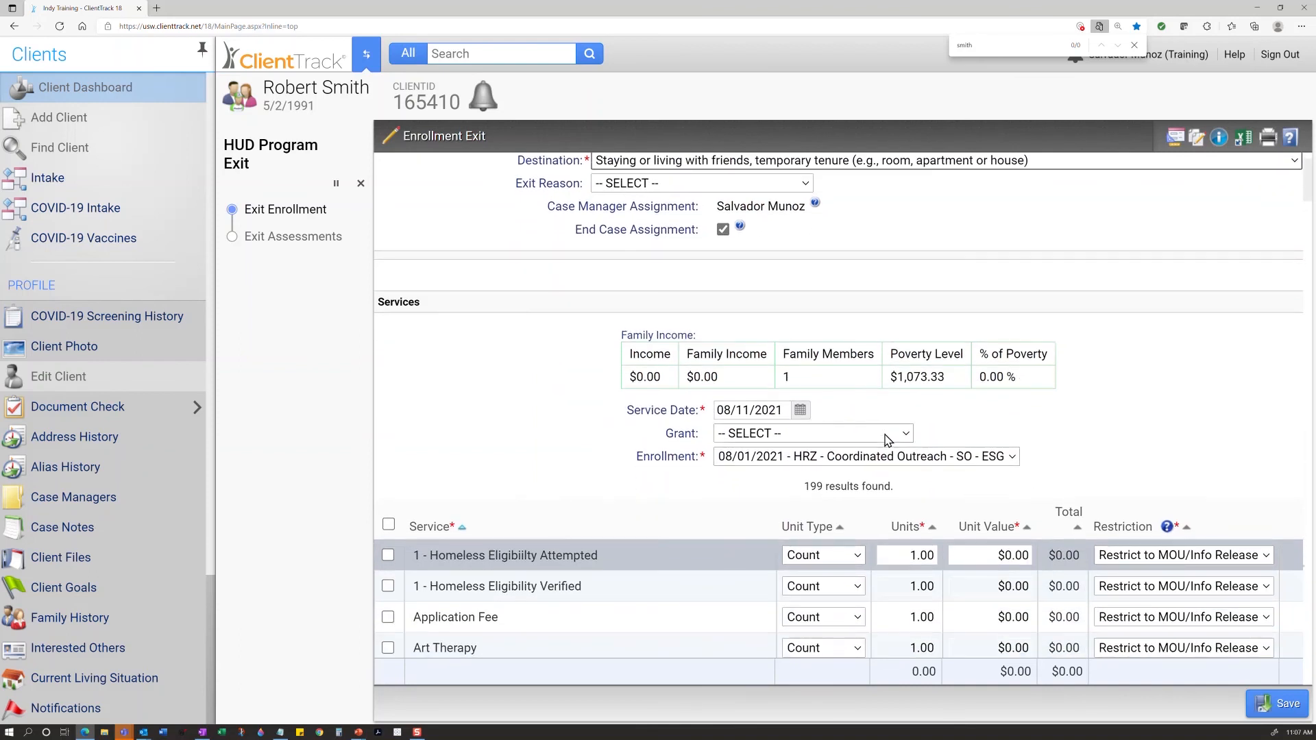
pyautogui.scroll(-1, 1096, 403)
pyautogui.scroll(-1, 1106, 402)
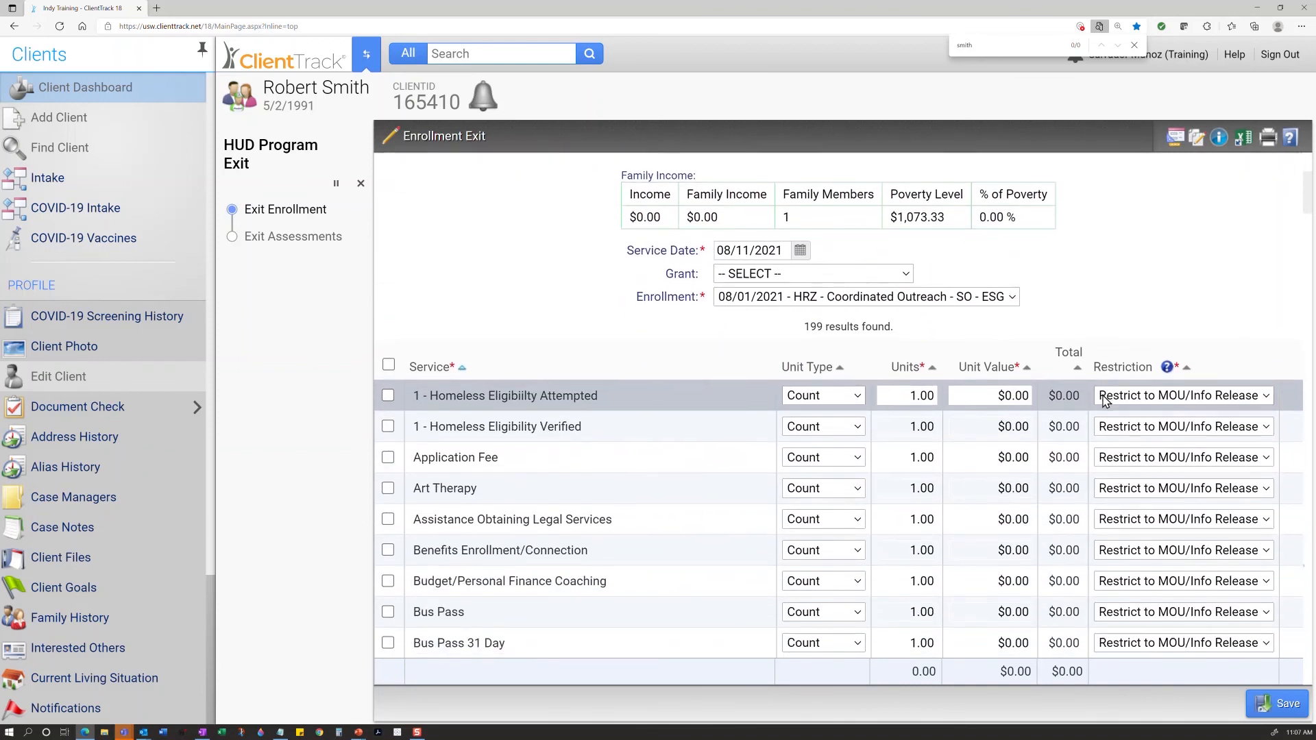
pyautogui.scroll(3, 1070, 383)
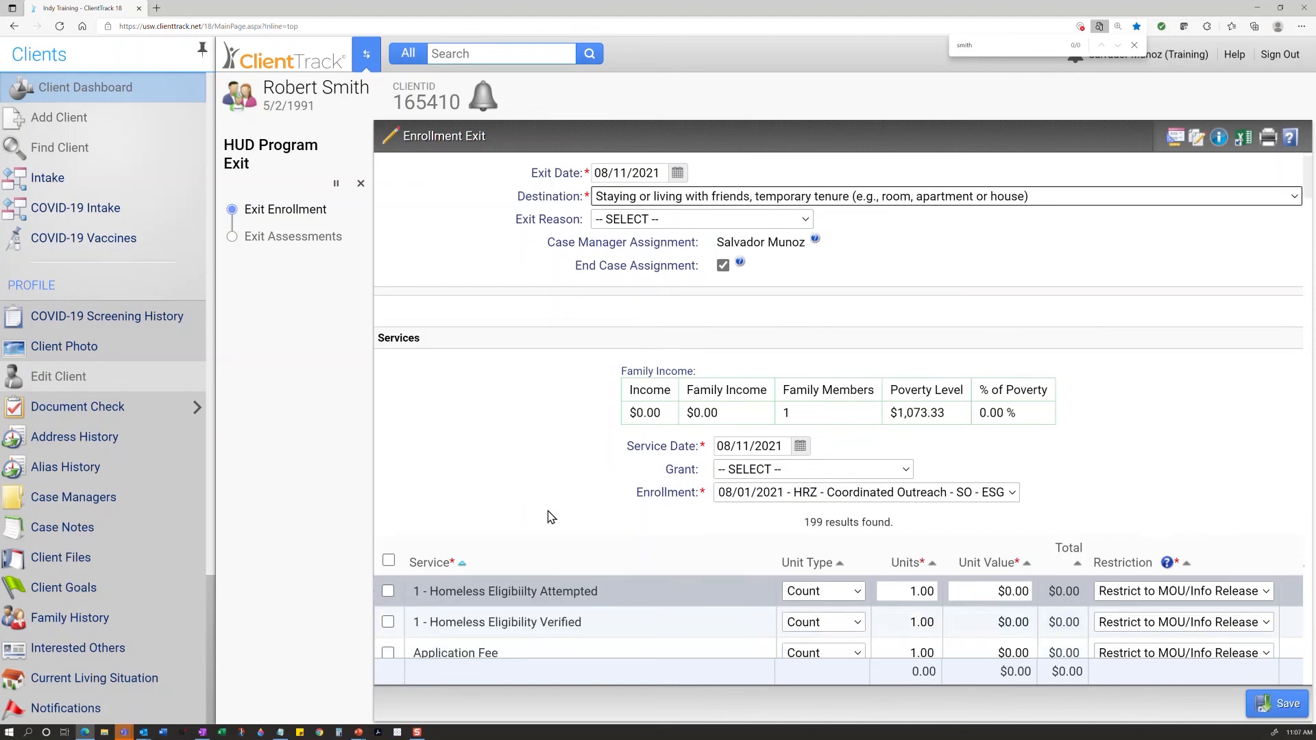
pyautogui.scroll(-3, 548, 517)
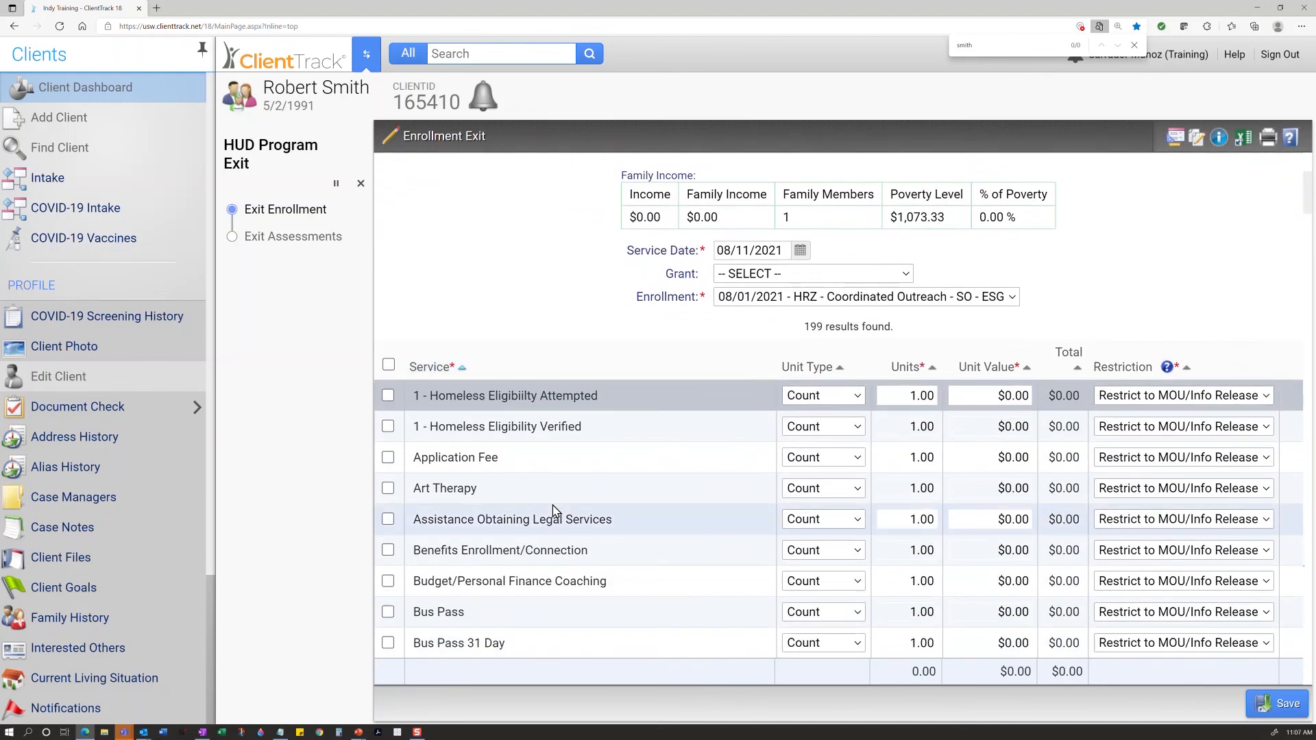
pyautogui.scroll(-1, 555, 511)
pyautogui.click(512, 532)
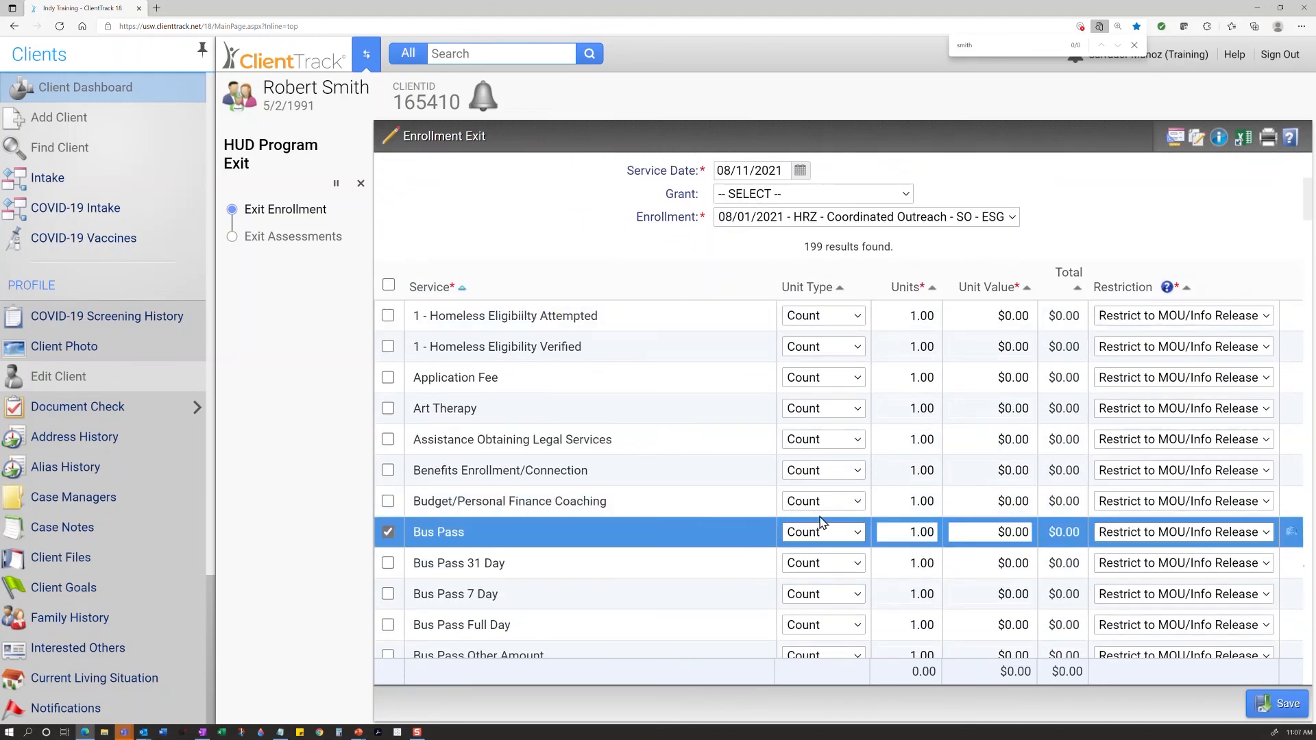
pyautogui.click(1016, 528)
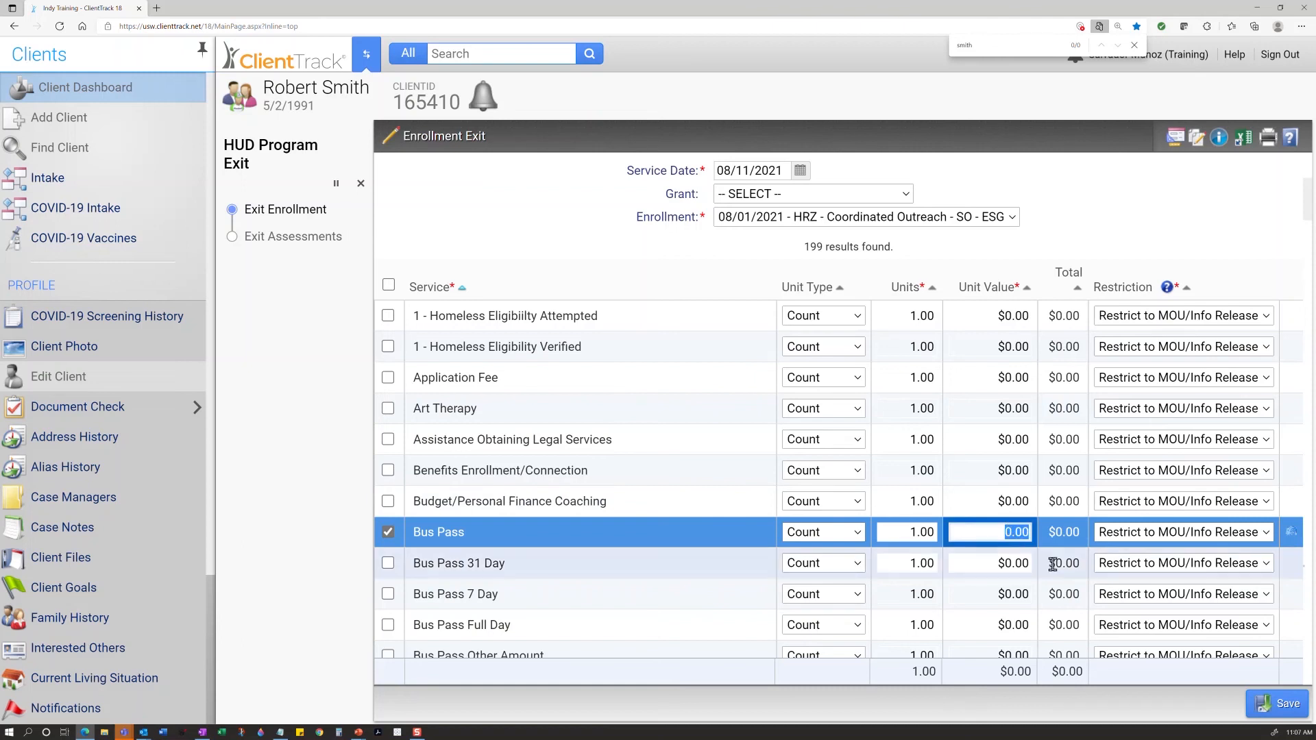
pyautogui.write('15')
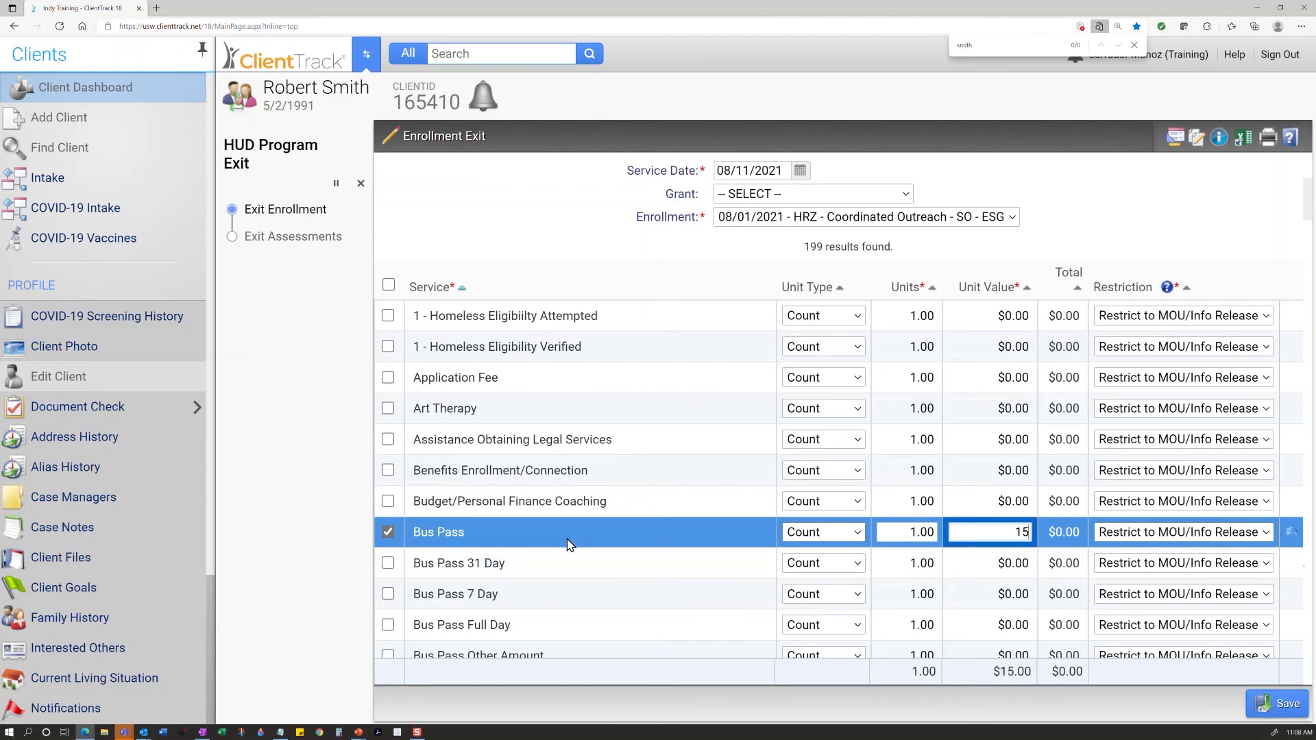
# Add the Care Coordination, second-listed Case Management and CO - Food/Hygiene services, and save the enrollment exit.
pyautogui.scroll(-1, 570, 542)
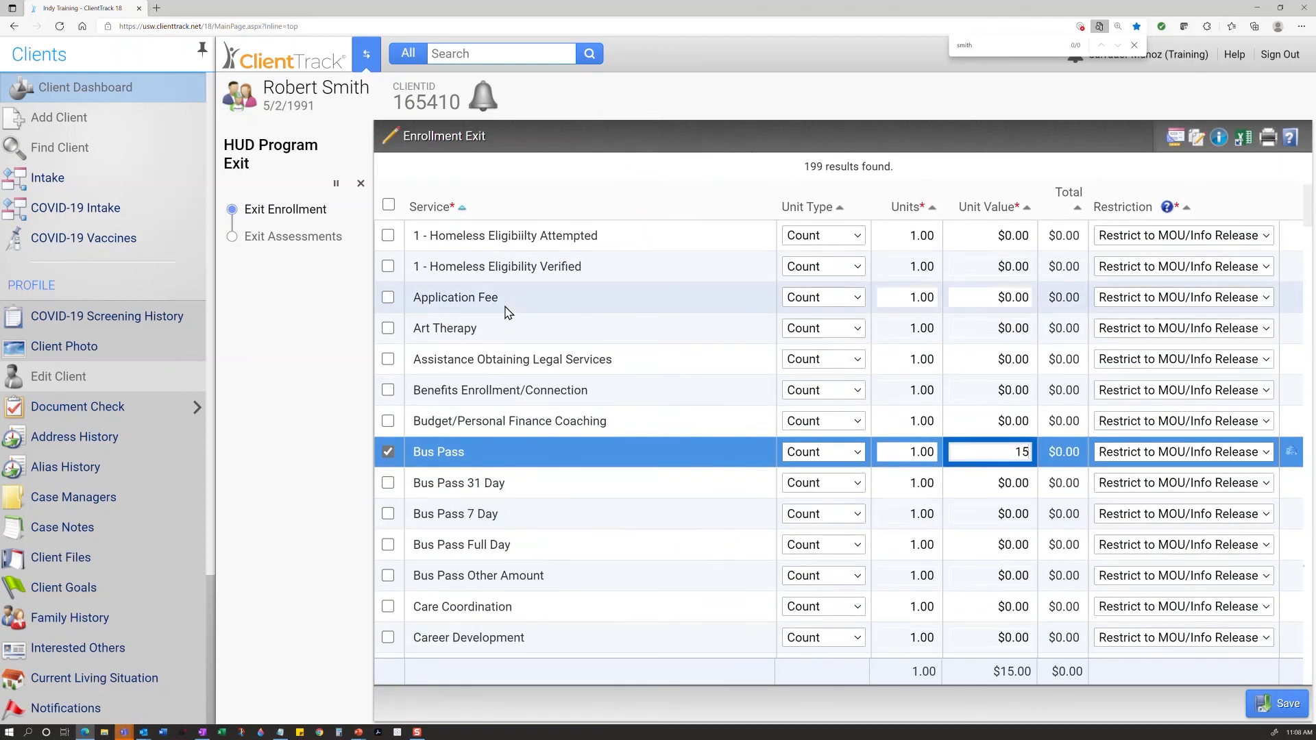
pyautogui.scroll(-2, 546, 411)
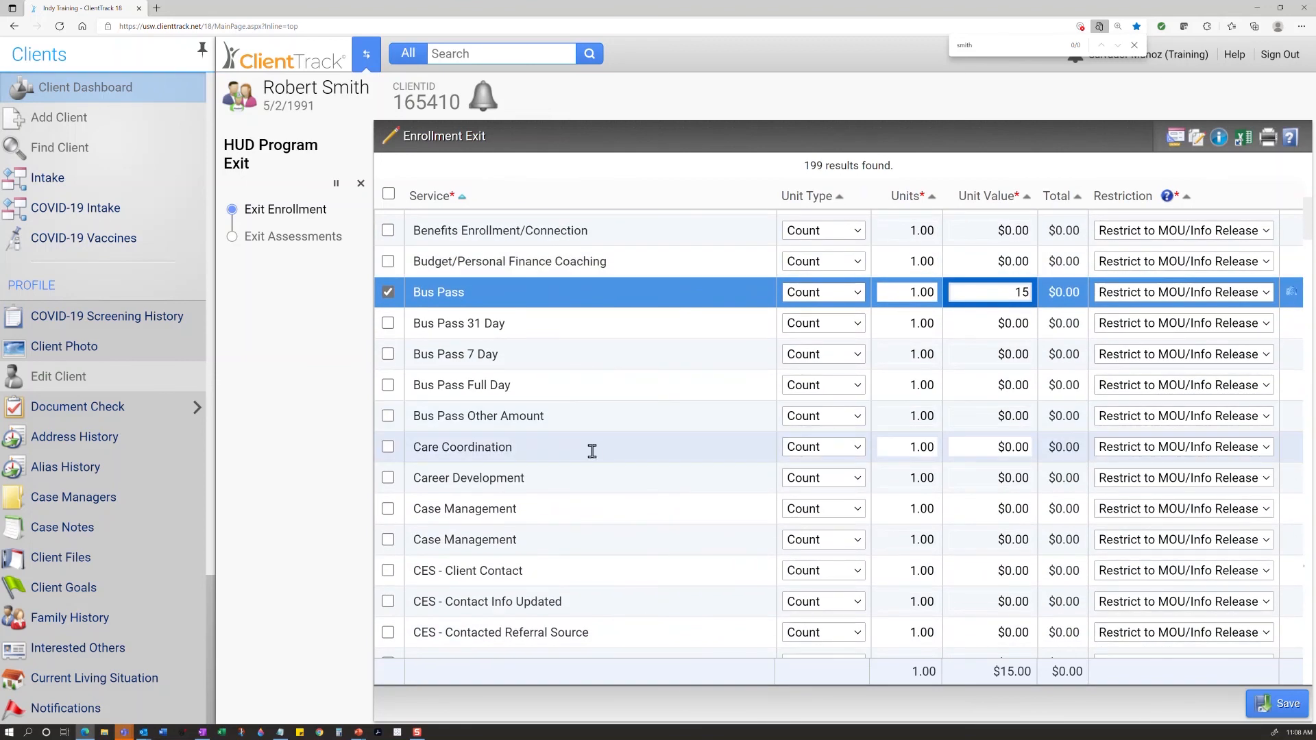
pyautogui.click(610, 451)
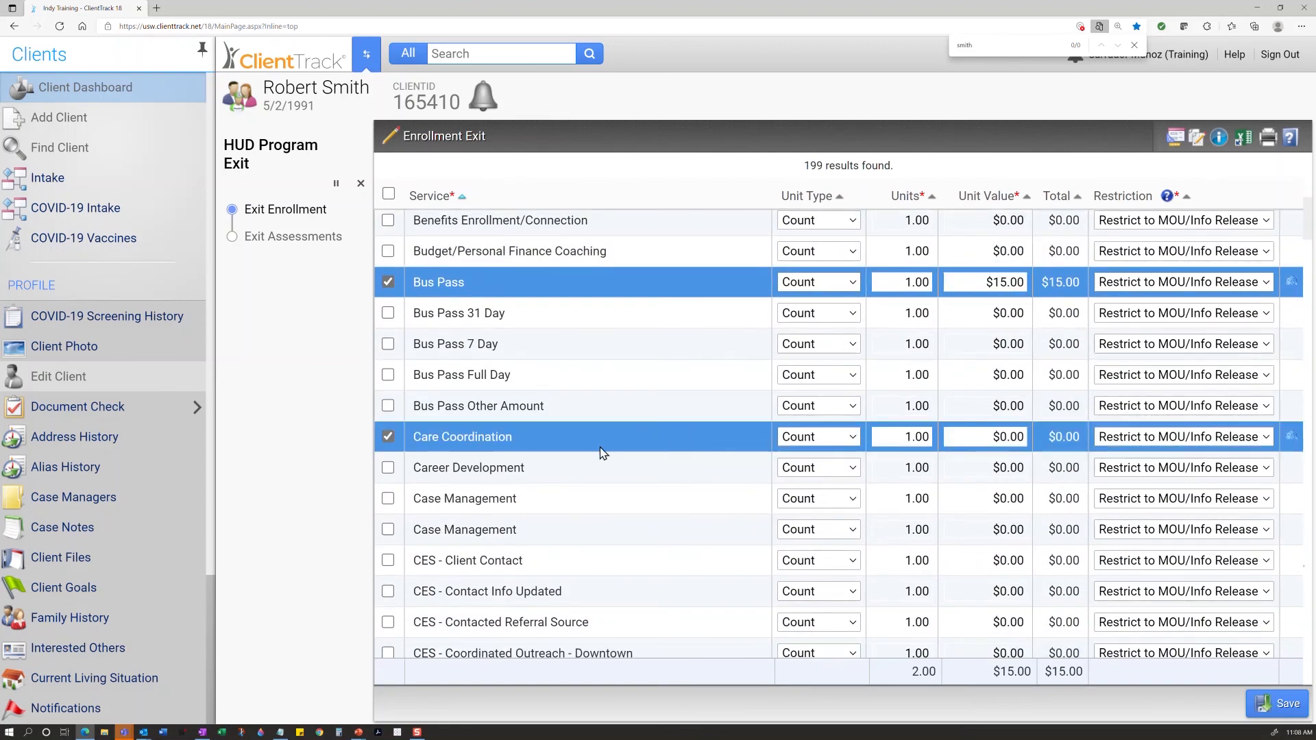
pyautogui.scroll(-1, 652, 553)
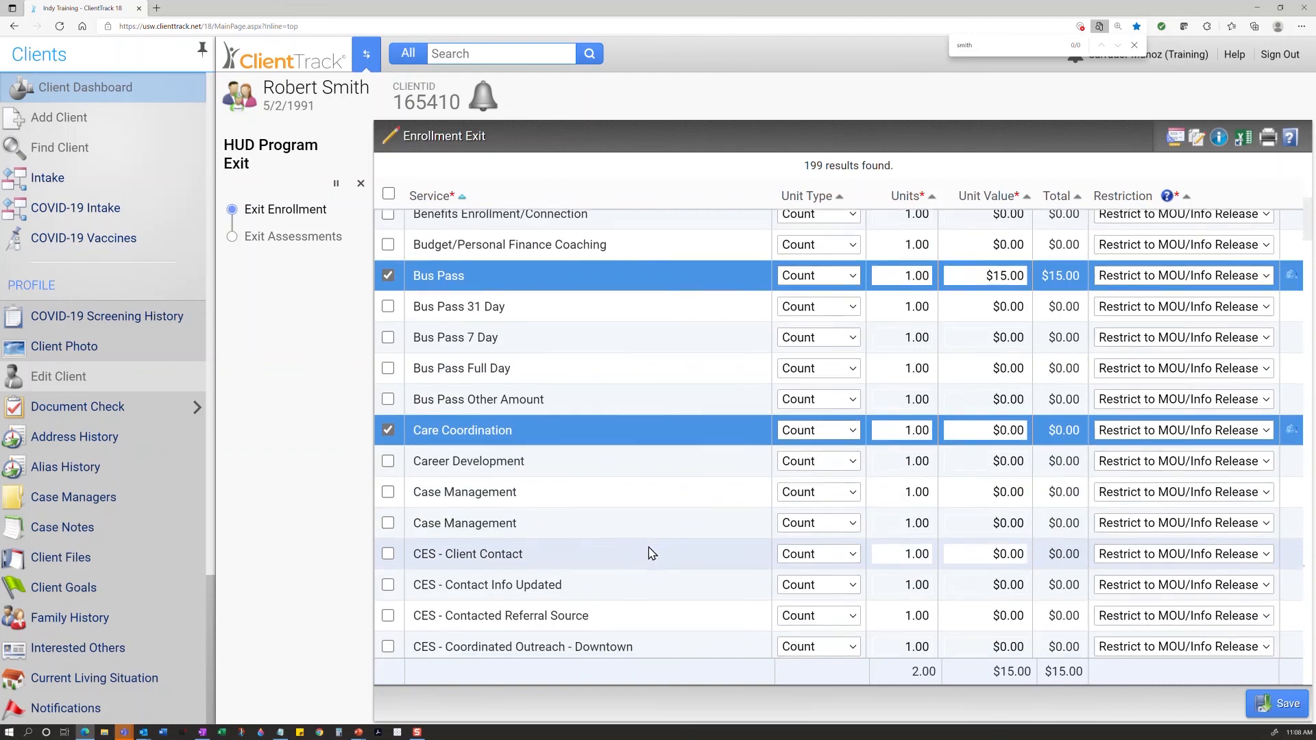
pyautogui.scroll(-1, 605, 476)
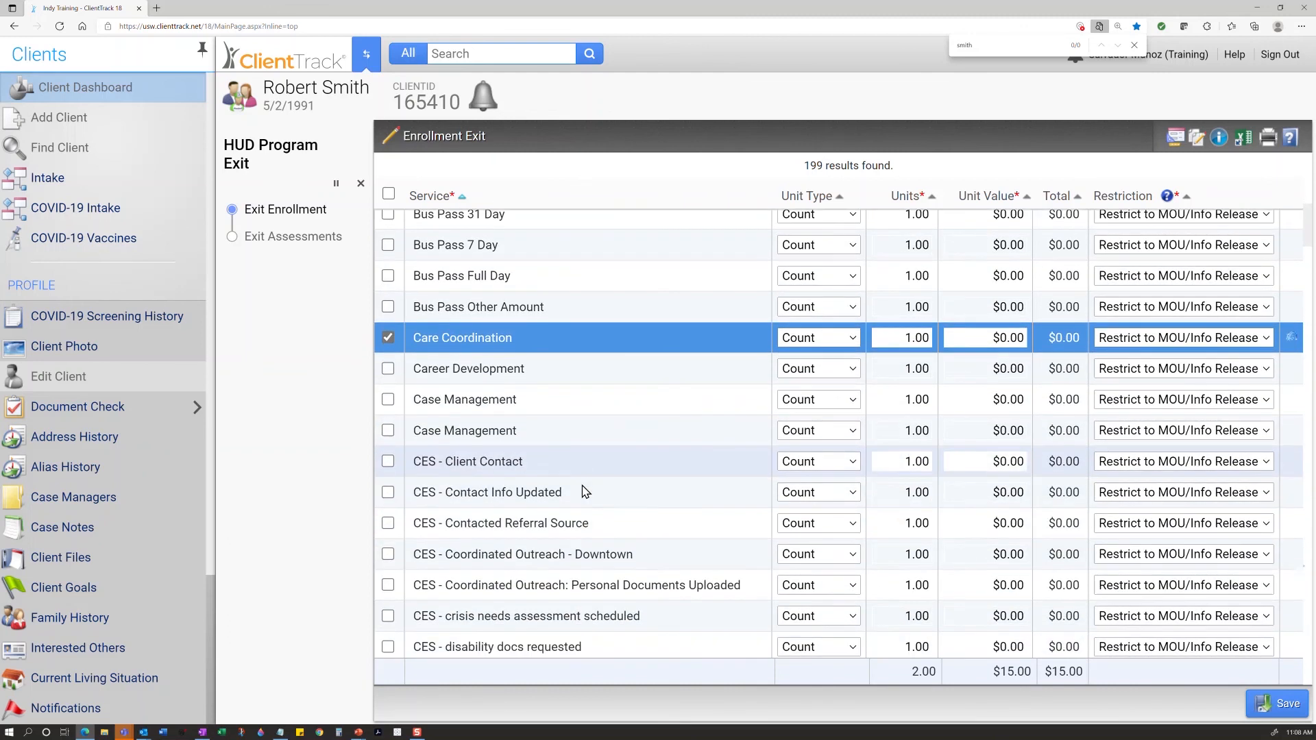
pyautogui.click(608, 367)
pyautogui.scroll(-3, 677, 507)
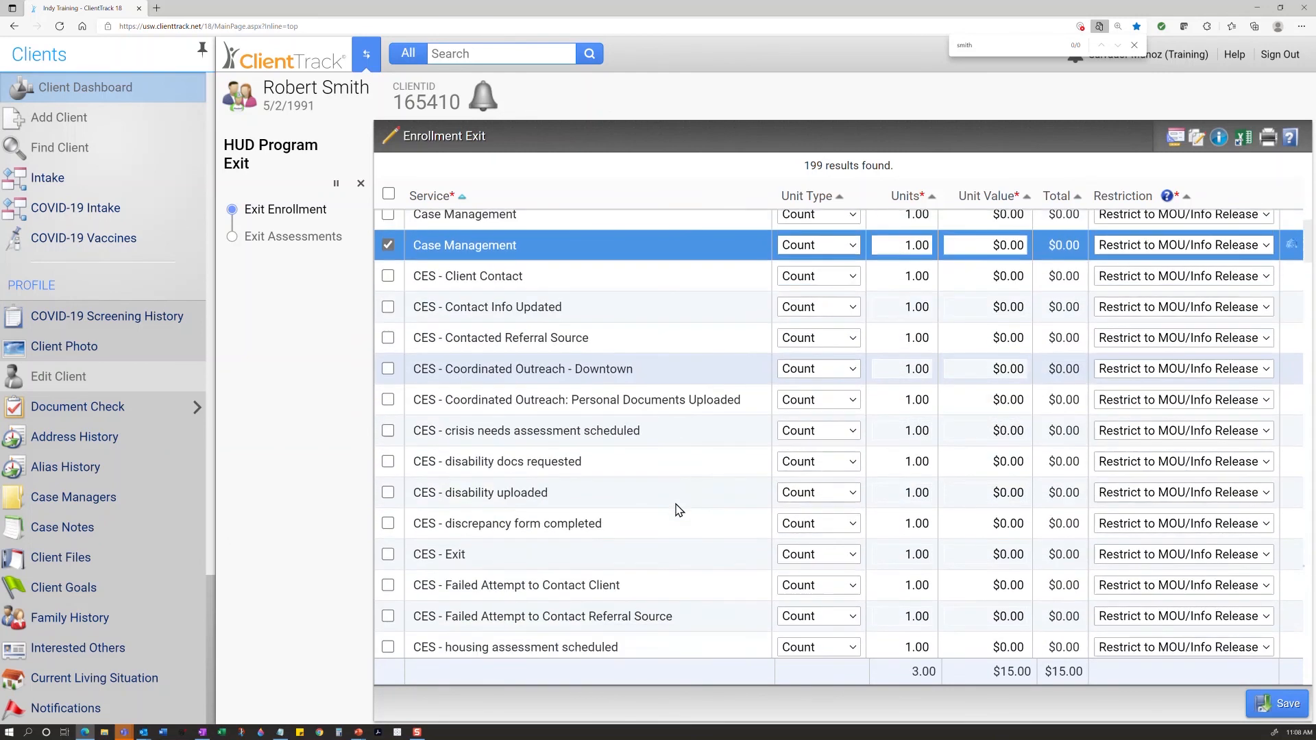
pyautogui.scroll(-11, 677, 509)
pyautogui.scroll(1, 678, 509)
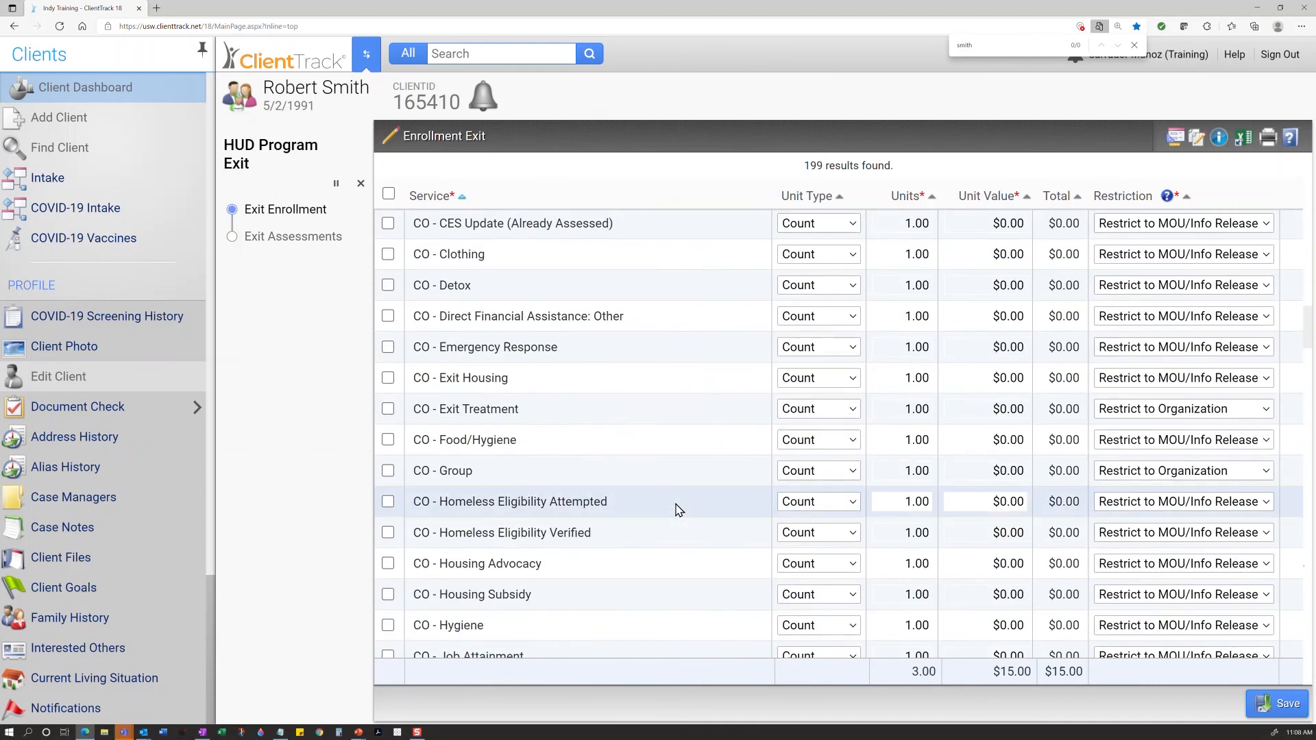
pyautogui.click(671, 447)
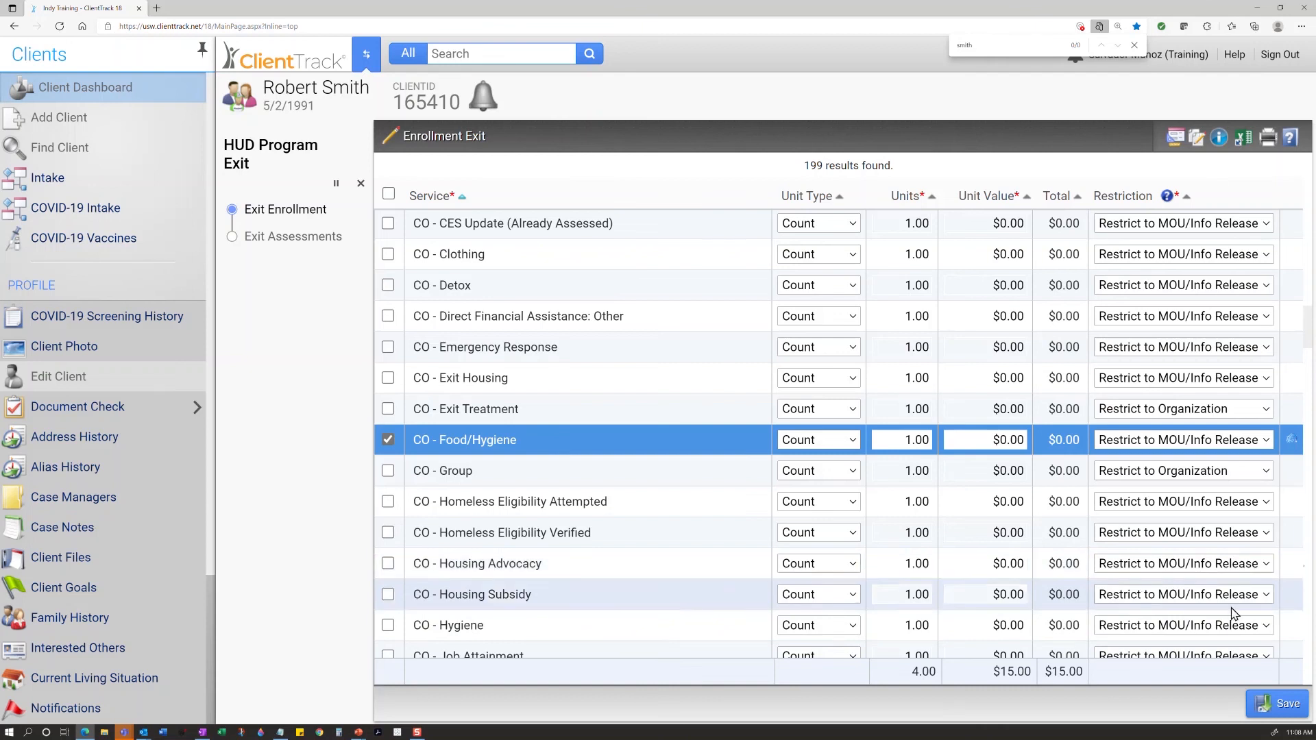
pyautogui.click(1279, 706)
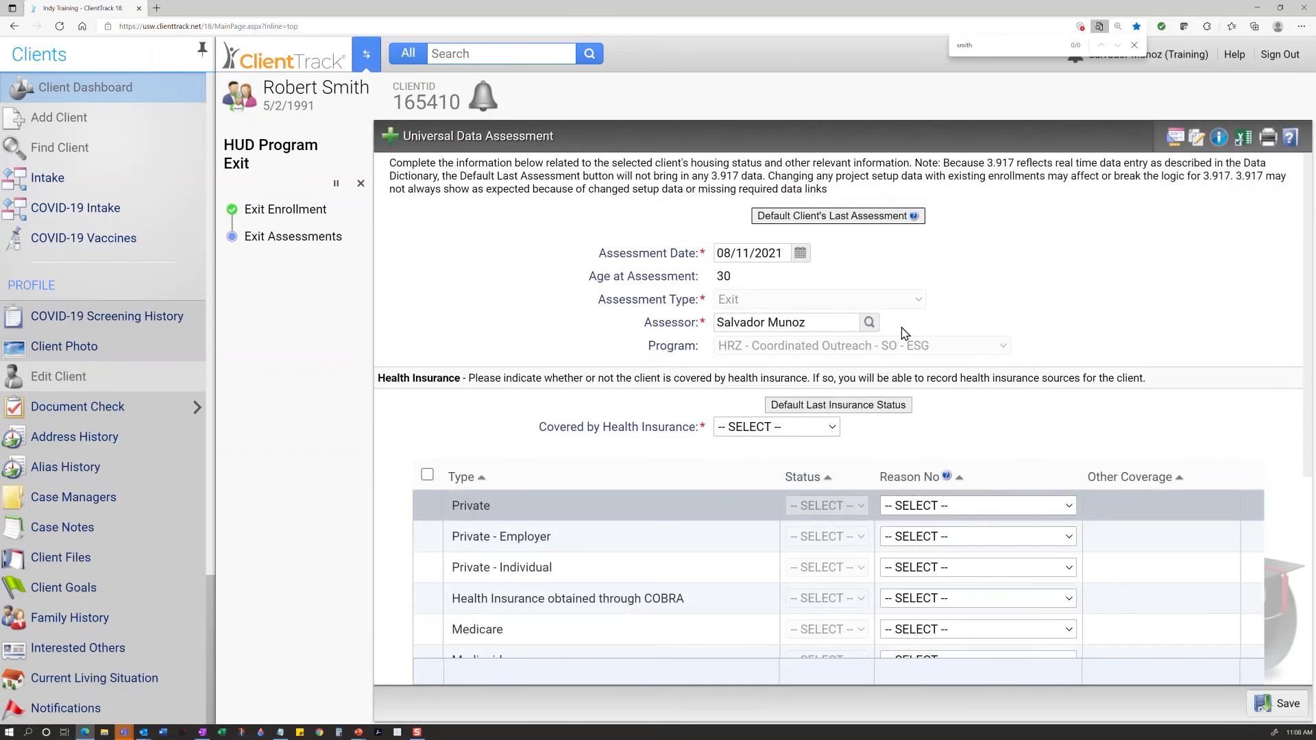
# Default the client's last insurance status in the Universal Data Assessment and save it, and save and close the HMIS Barriers form.
pyautogui.click(900, 406)
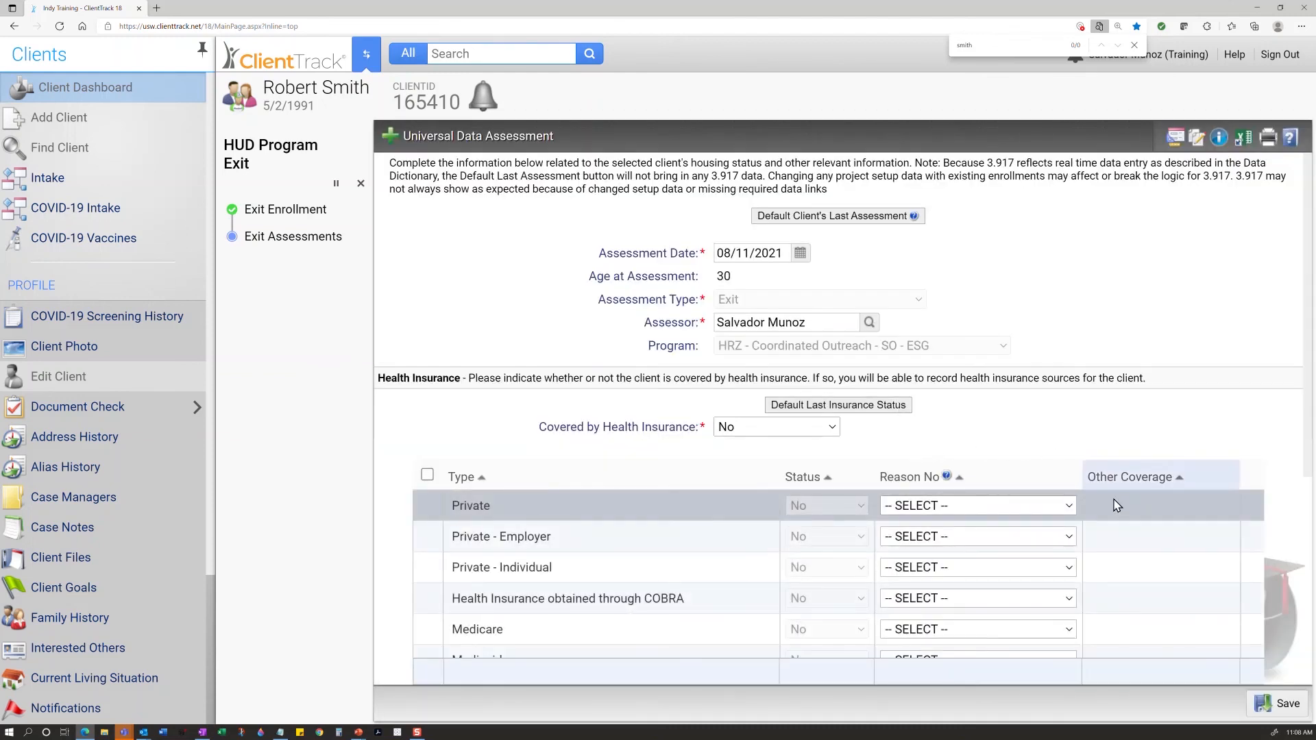
pyautogui.click(1273, 702)
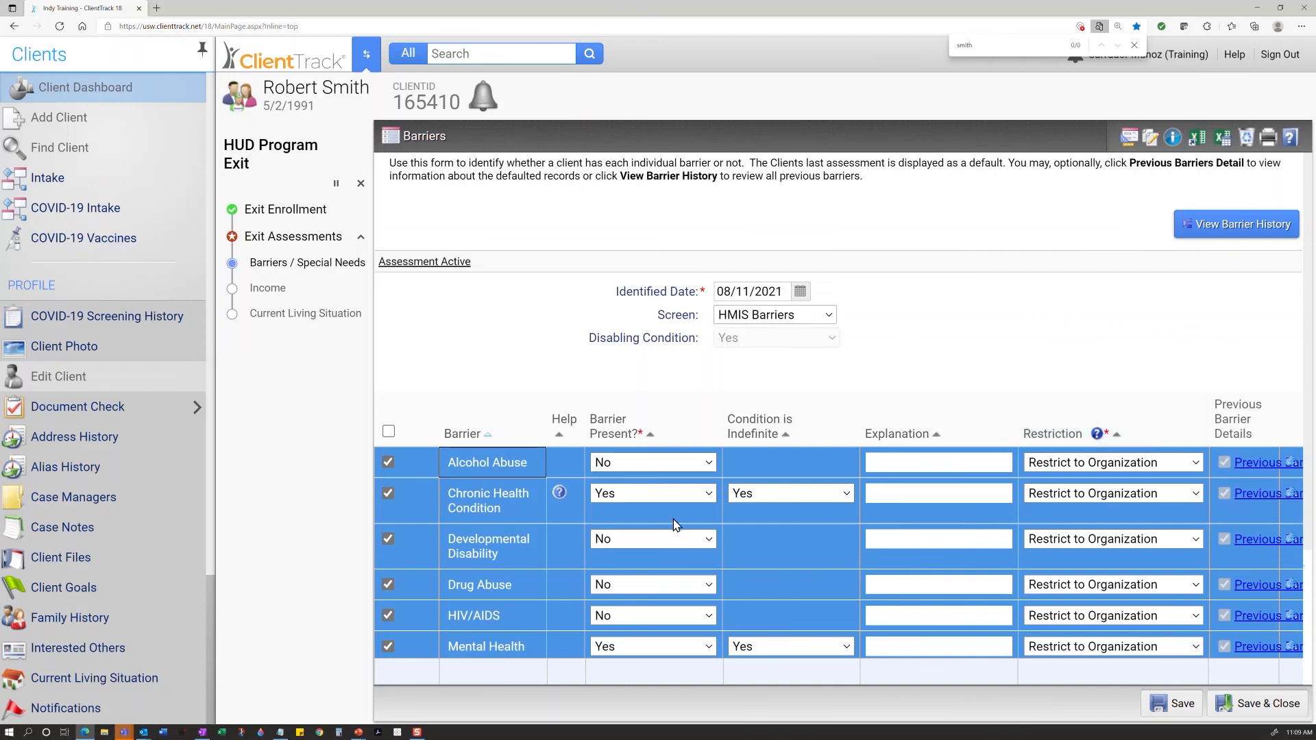
pyautogui.scroll(-3, 685, 537)
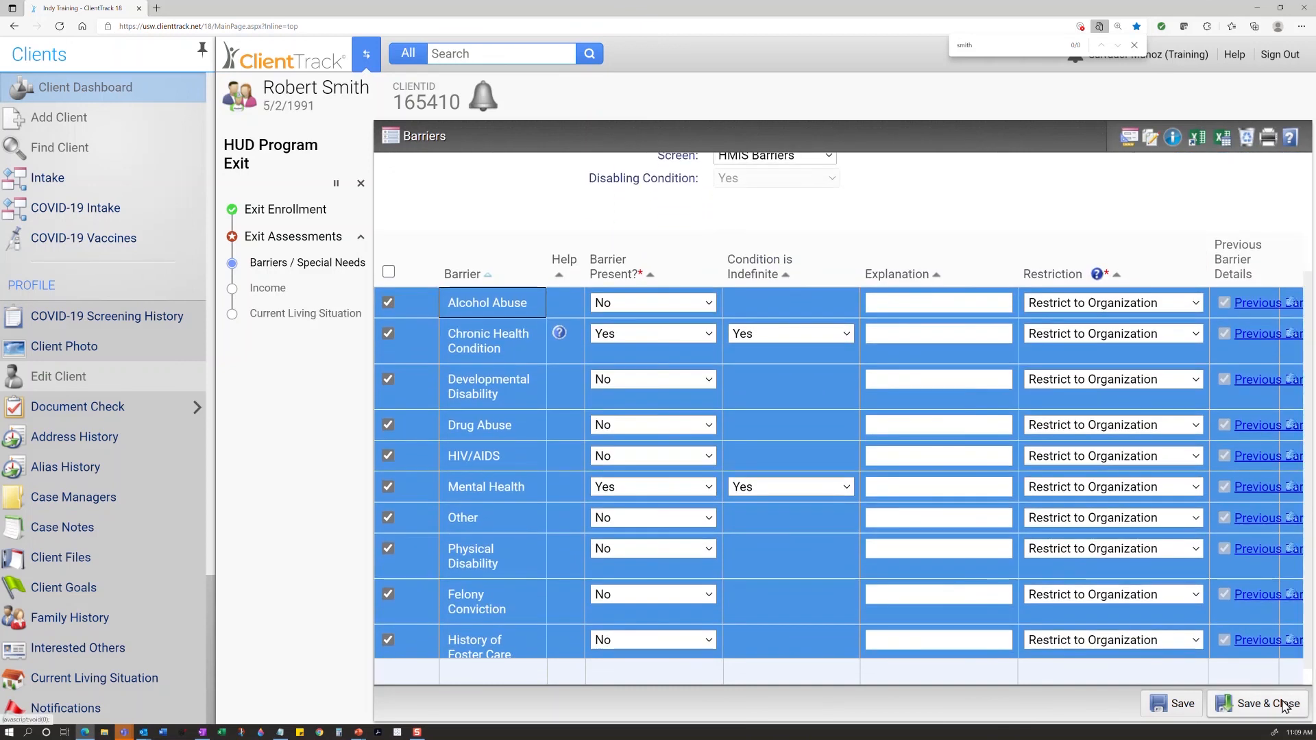
pyautogui.click(1285, 706)
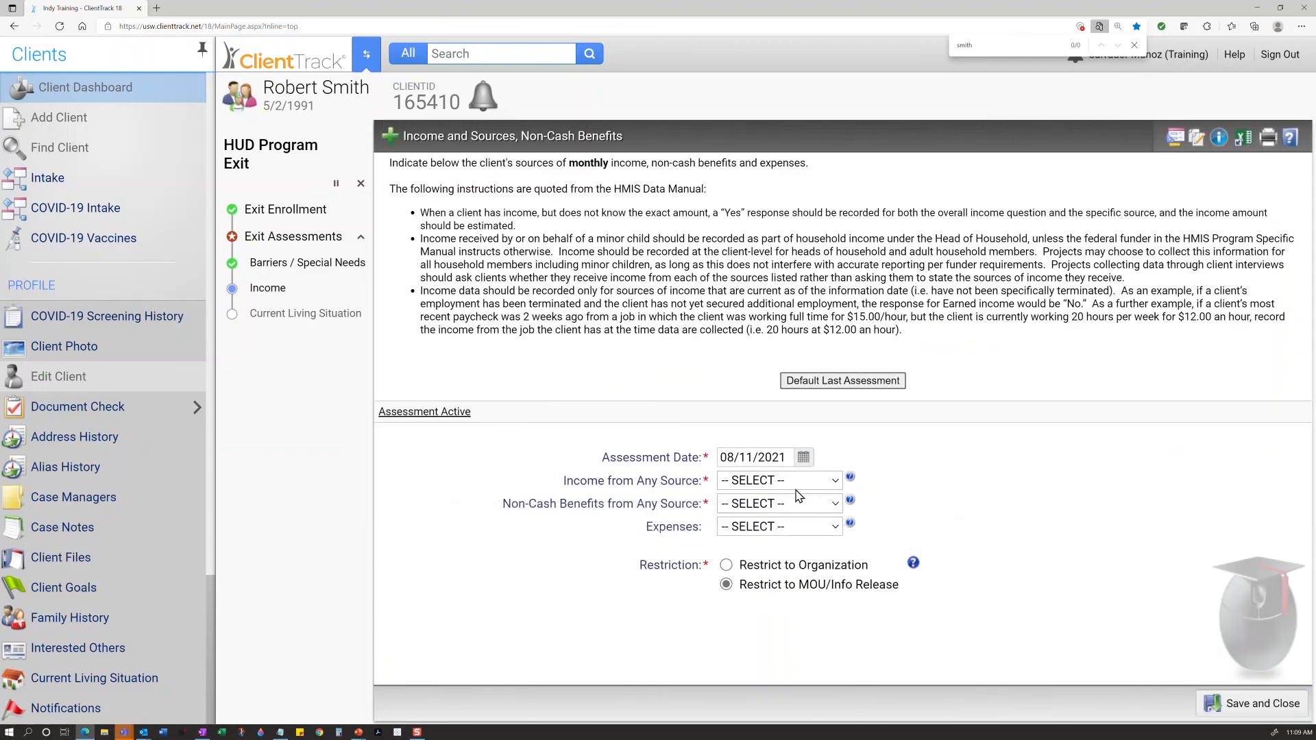
# Default the client's last income assessment and set Income from Any Source to Yes.
pyautogui.click(834, 379)
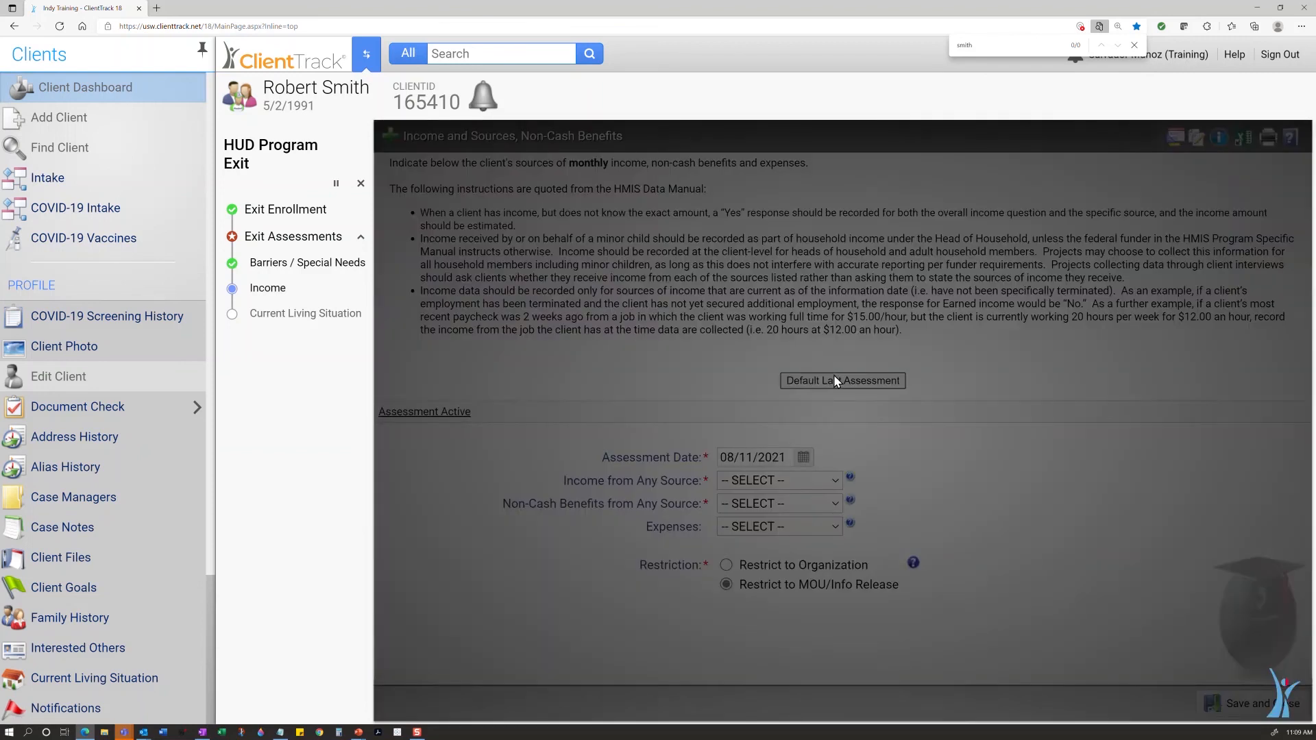
pyautogui.click(747, 482)
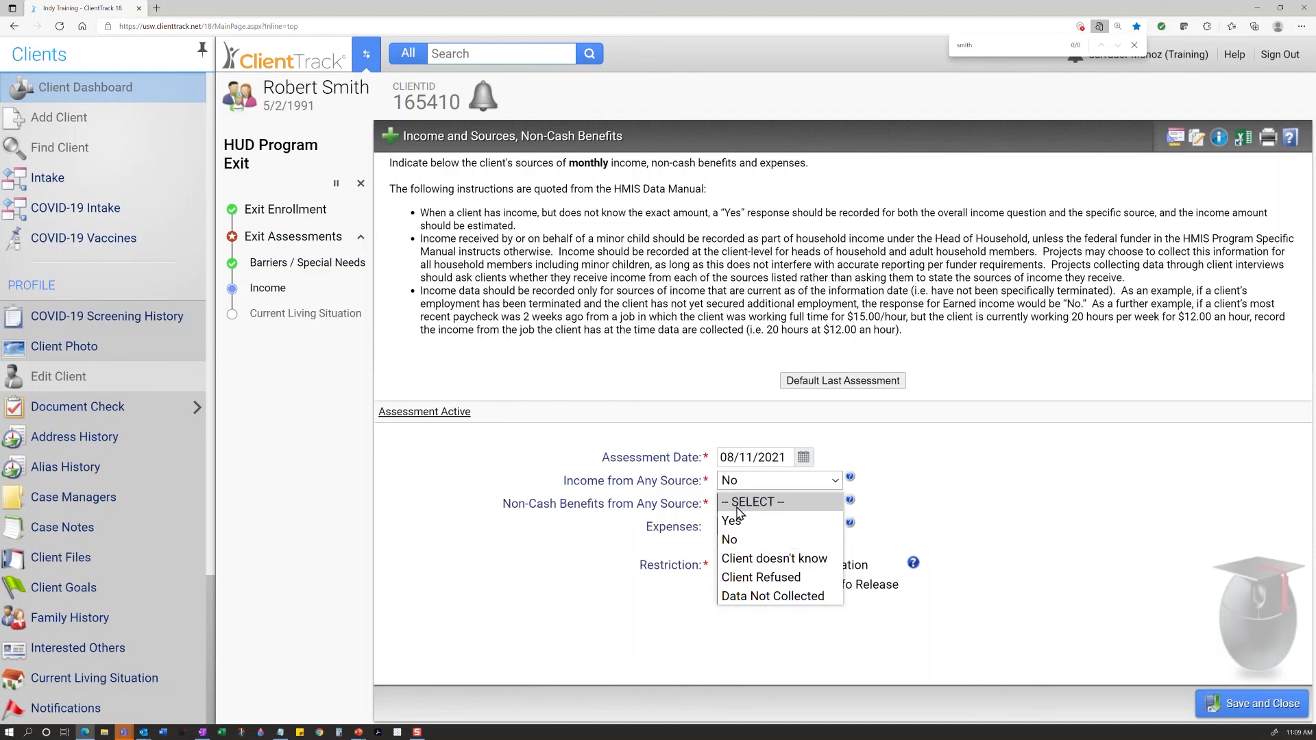
pyautogui.click(749, 522)
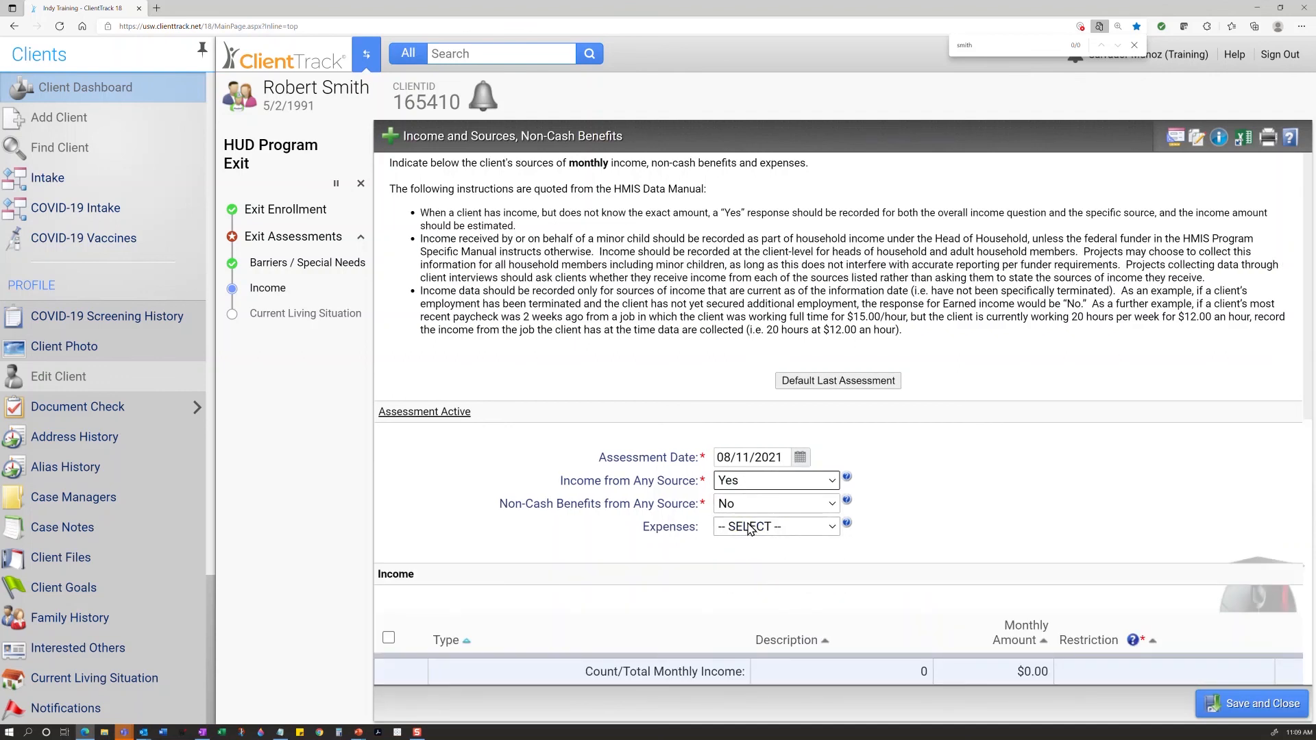
# Record Employment income with a monthly amount of $600 and save the income assessment.
pyautogui.scroll(-4, 749, 528)
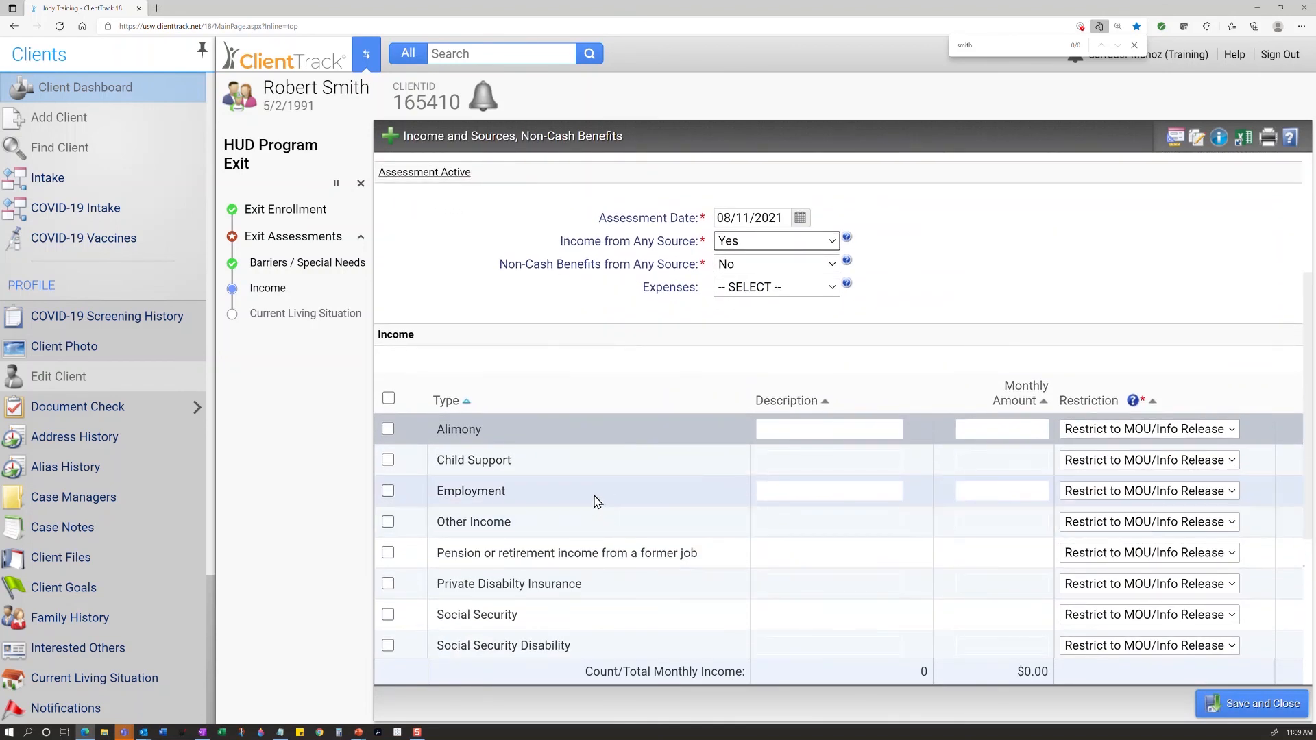
pyautogui.click(596, 502)
pyautogui.click(1009, 489)
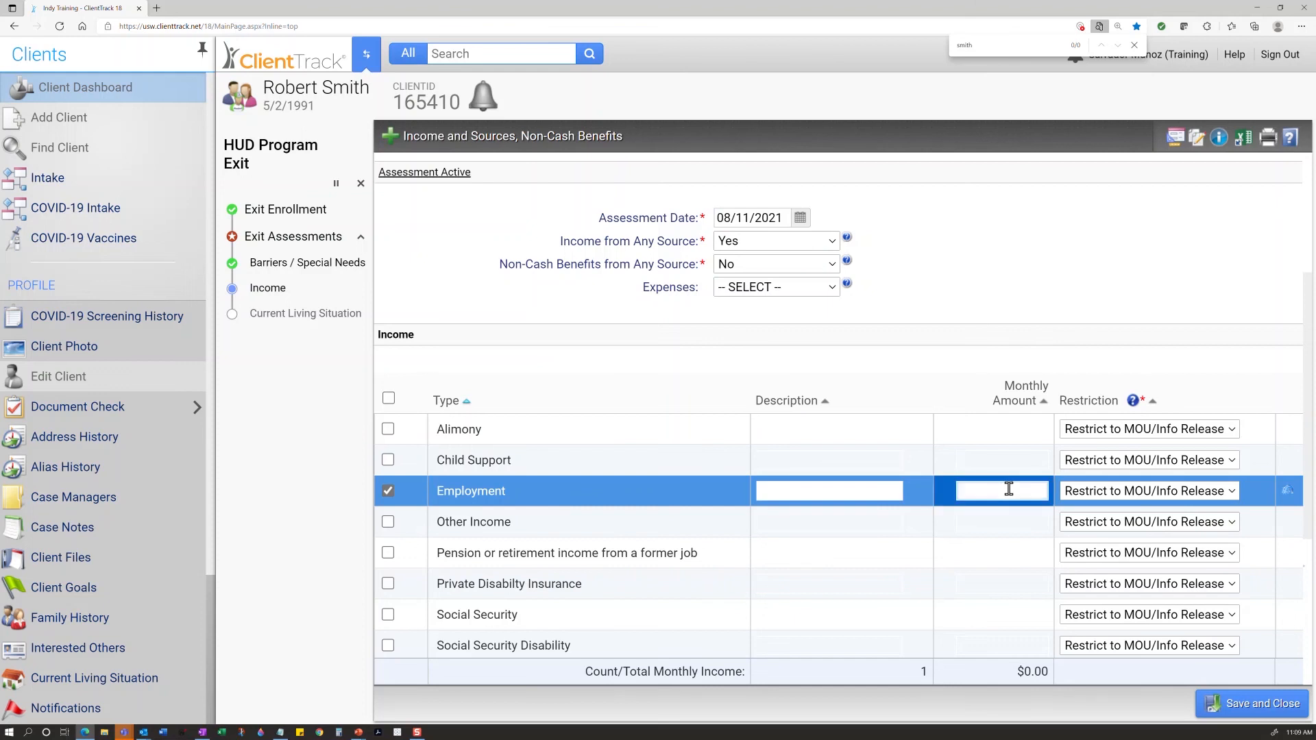
pyautogui.write('600')
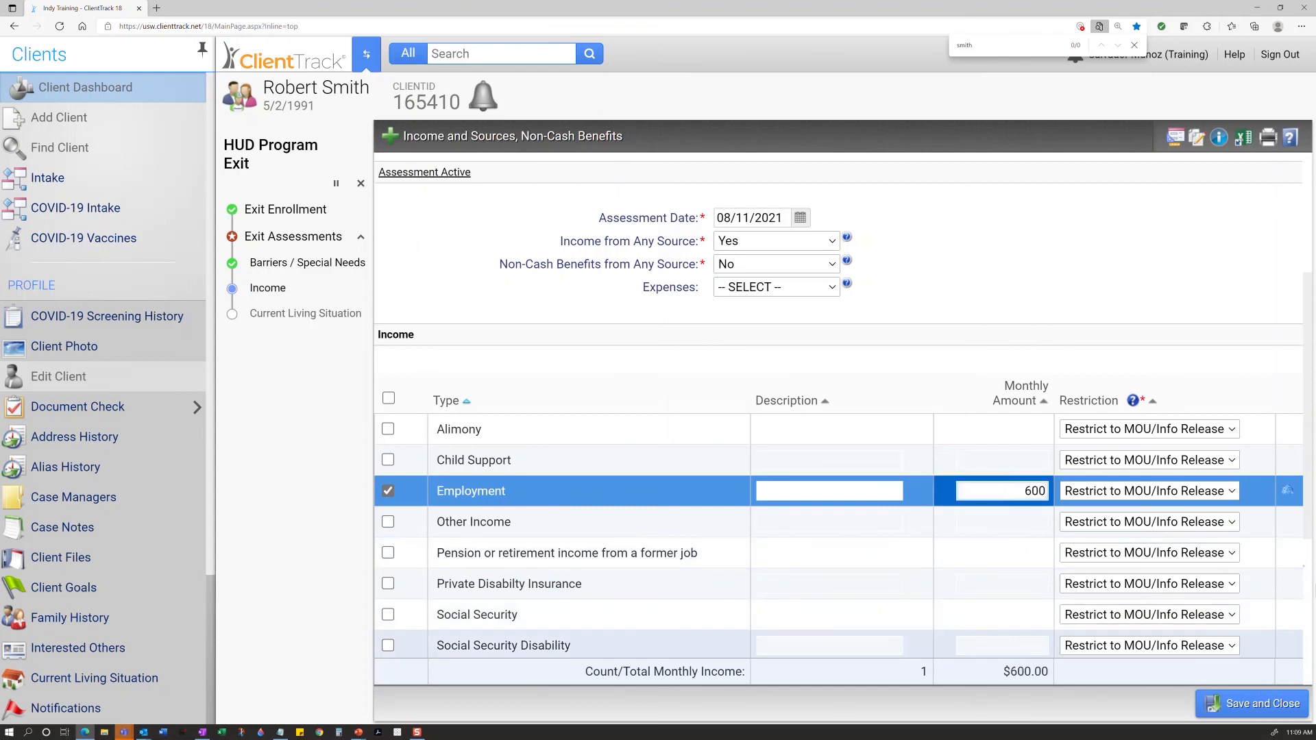
pyautogui.click(1222, 351)
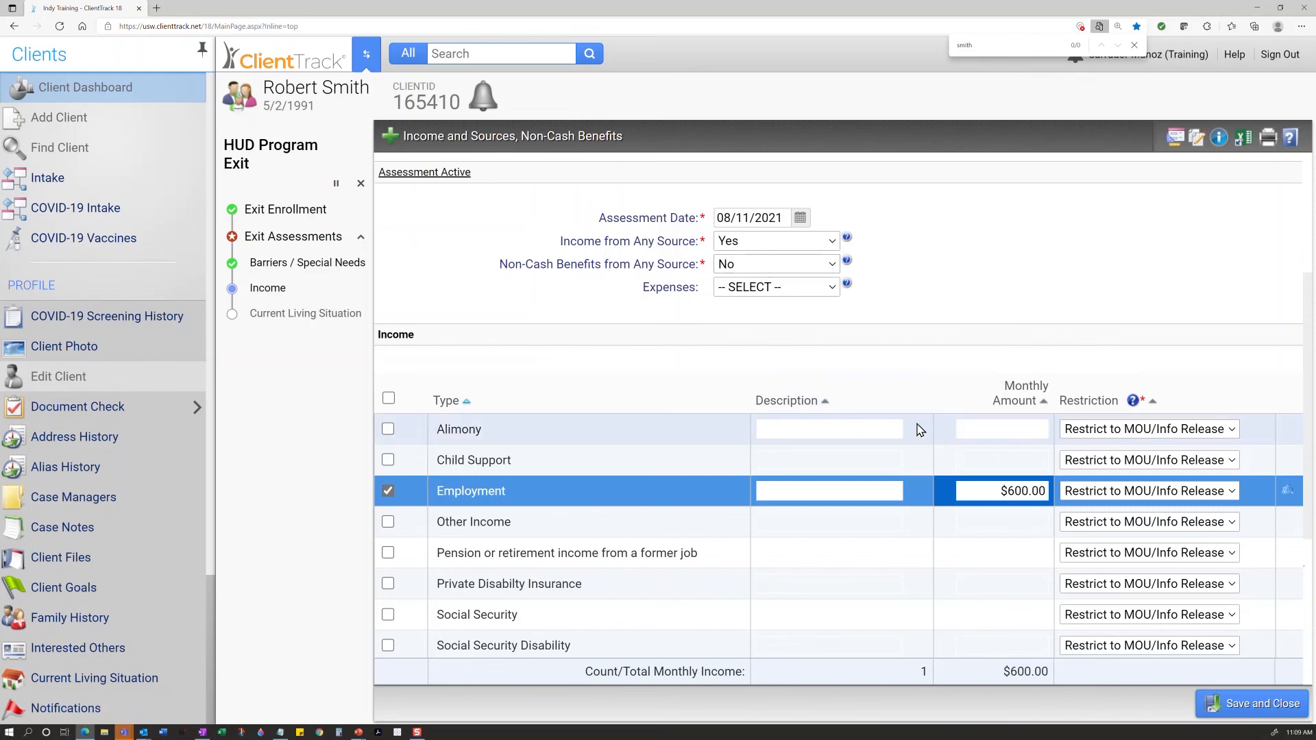
pyautogui.click(1288, 713)
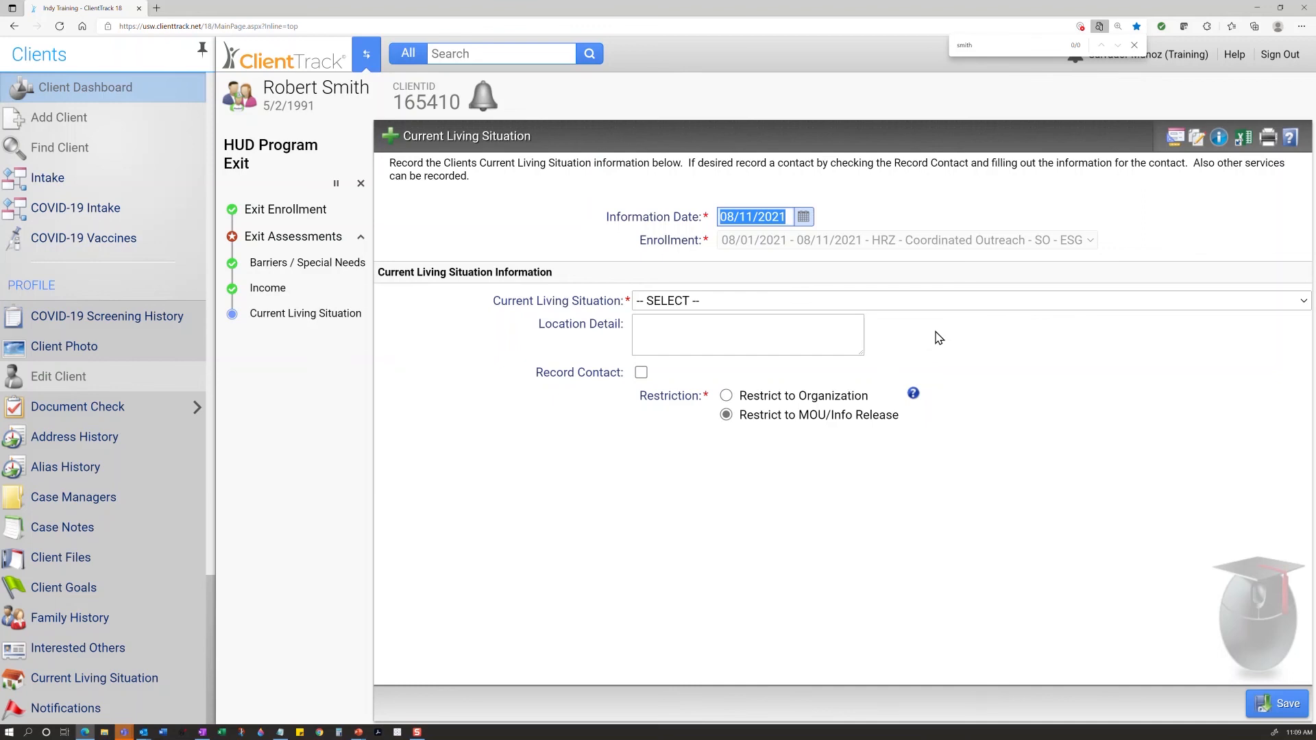
# Set the current living situation to Staying or living in a friend's room, apartment or house, and answer Yes to leaving it within 14 days.
pyautogui.click(872, 301)
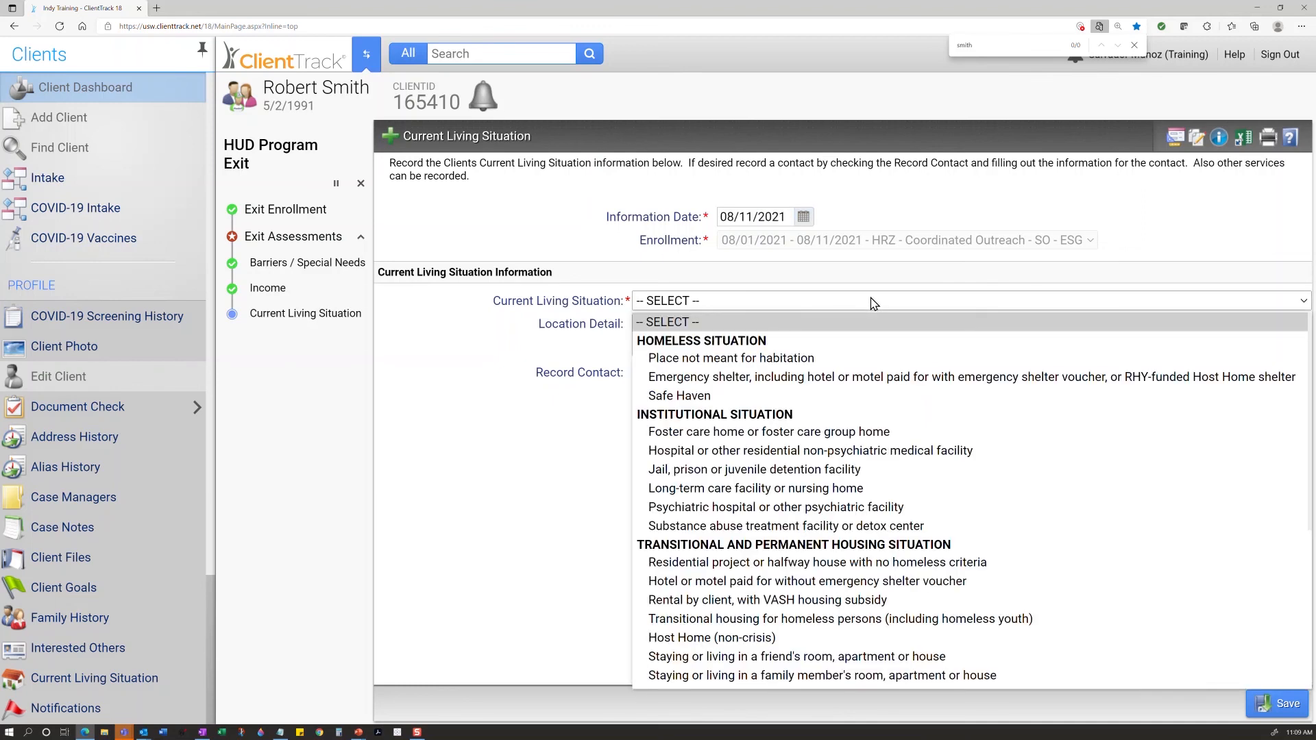
pyautogui.scroll(-1, 963, 613)
pyautogui.click(965, 603)
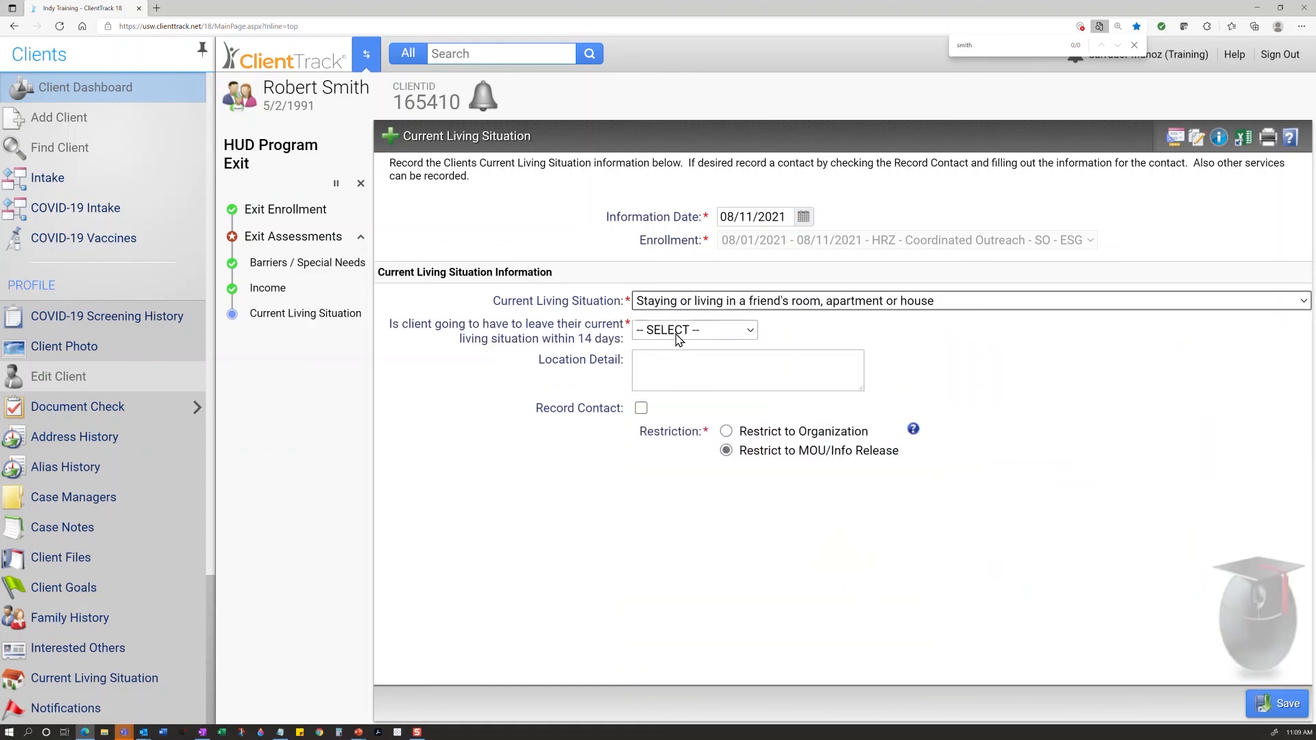
pyautogui.tripleClick(523, 302)
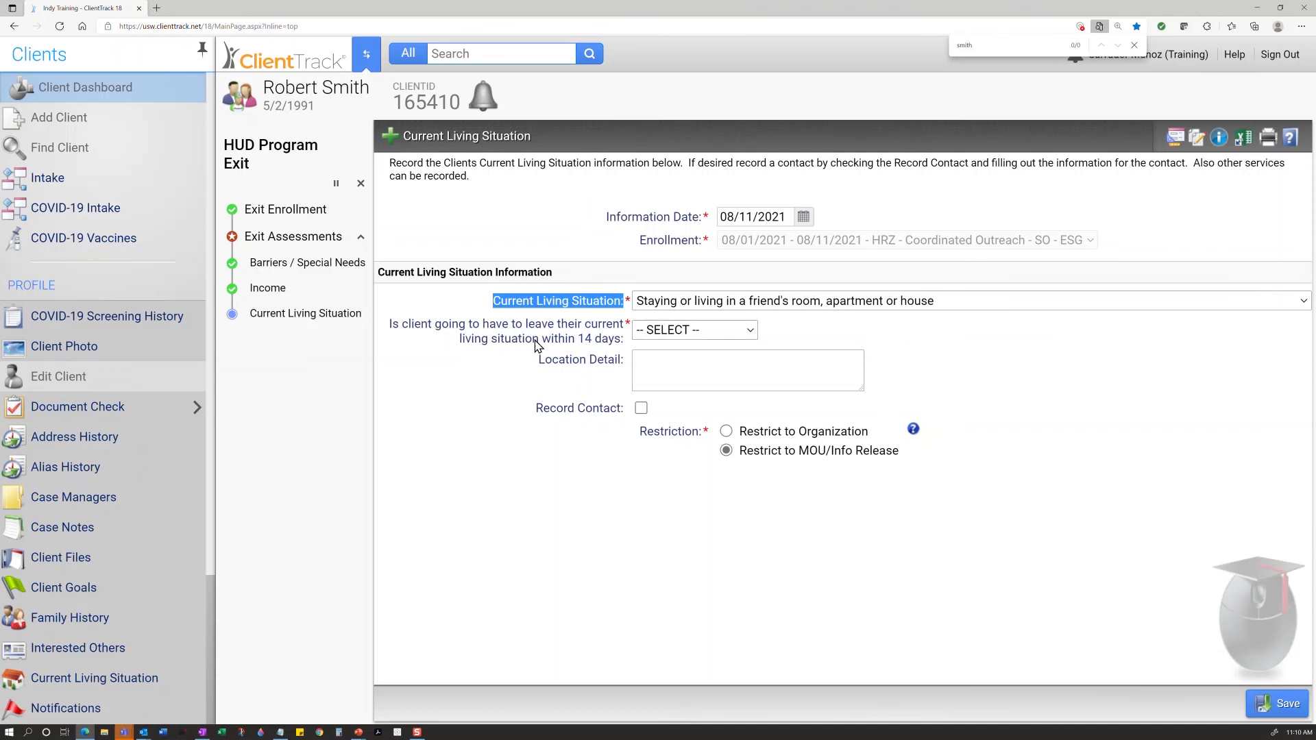
pyautogui.click(672, 335)
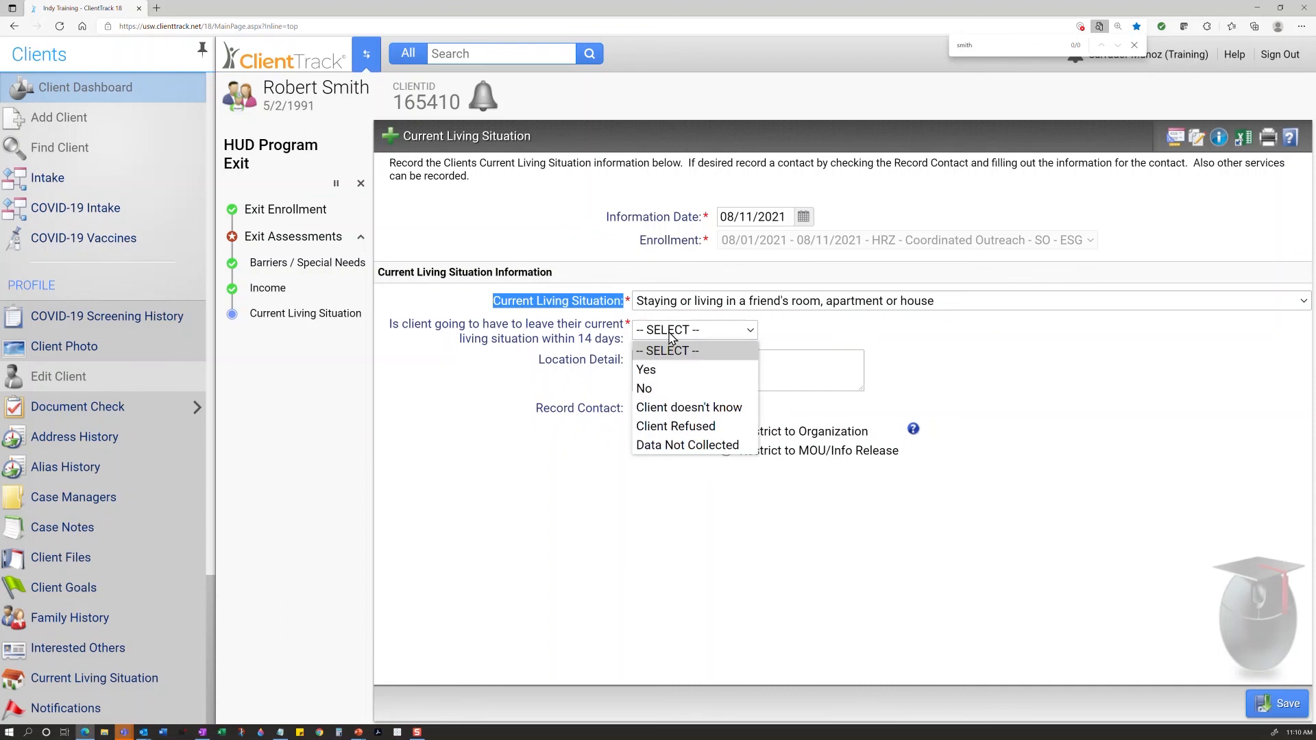
pyautogui.click(711, 371)
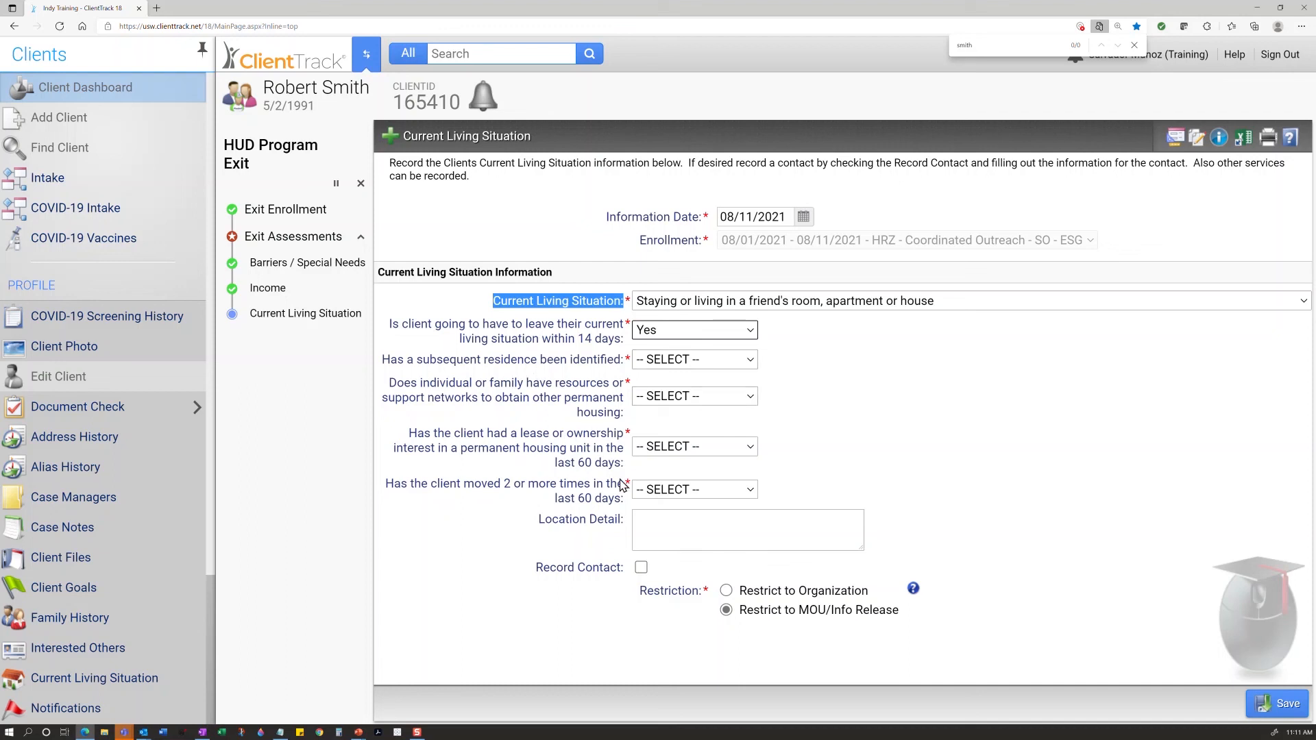
pyautogui.moveTo(407, 436); pyautogui.dragTo(623, 496)
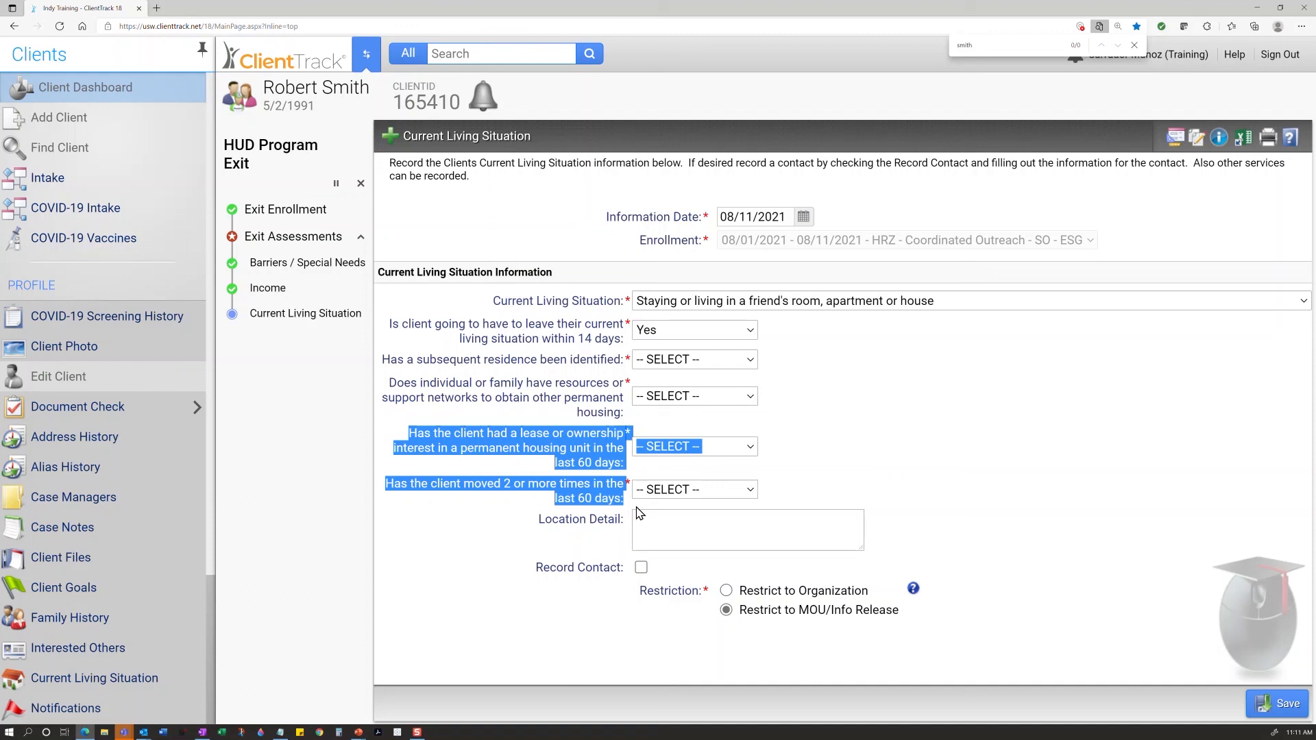
pyautogui.click(544, 518)
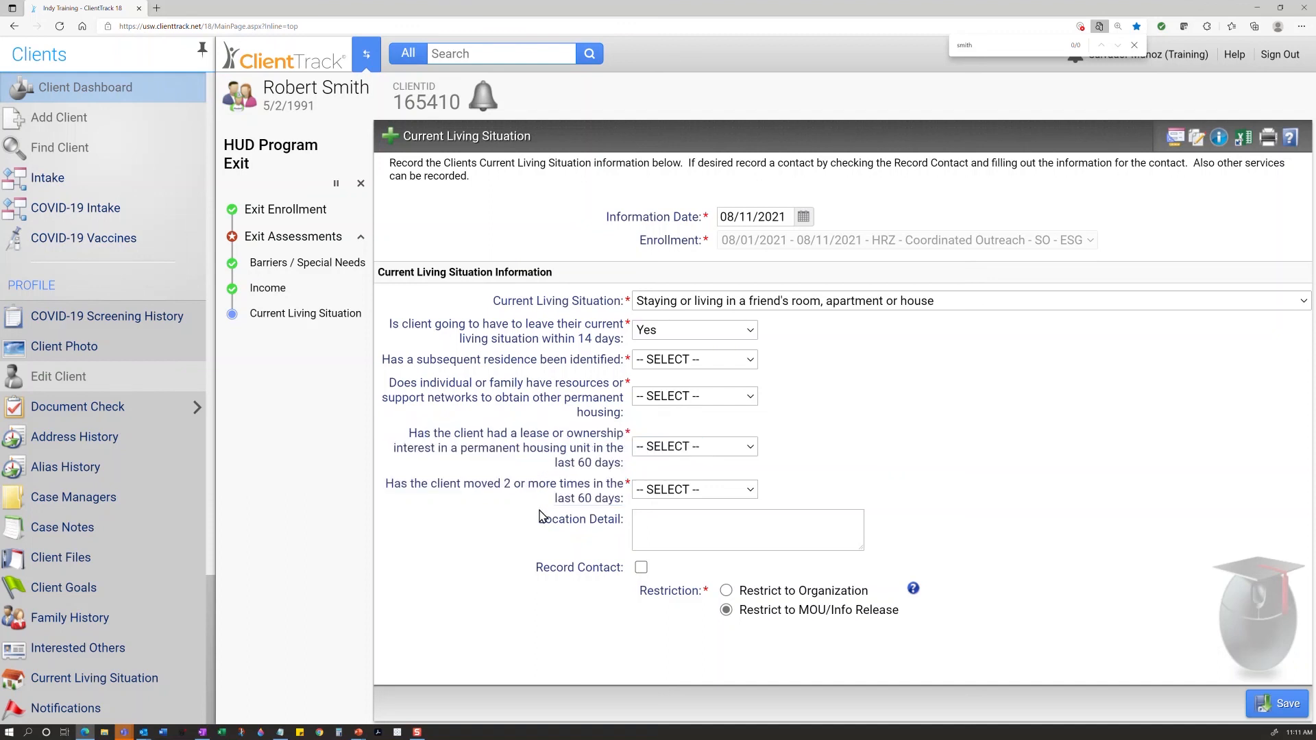
# Answer No to whether the client has to leave the current living situation within 14 days.
pyautogui.click(678, 361)
pyautogui.click(679, 362)
pyautogui.click(693, 336)
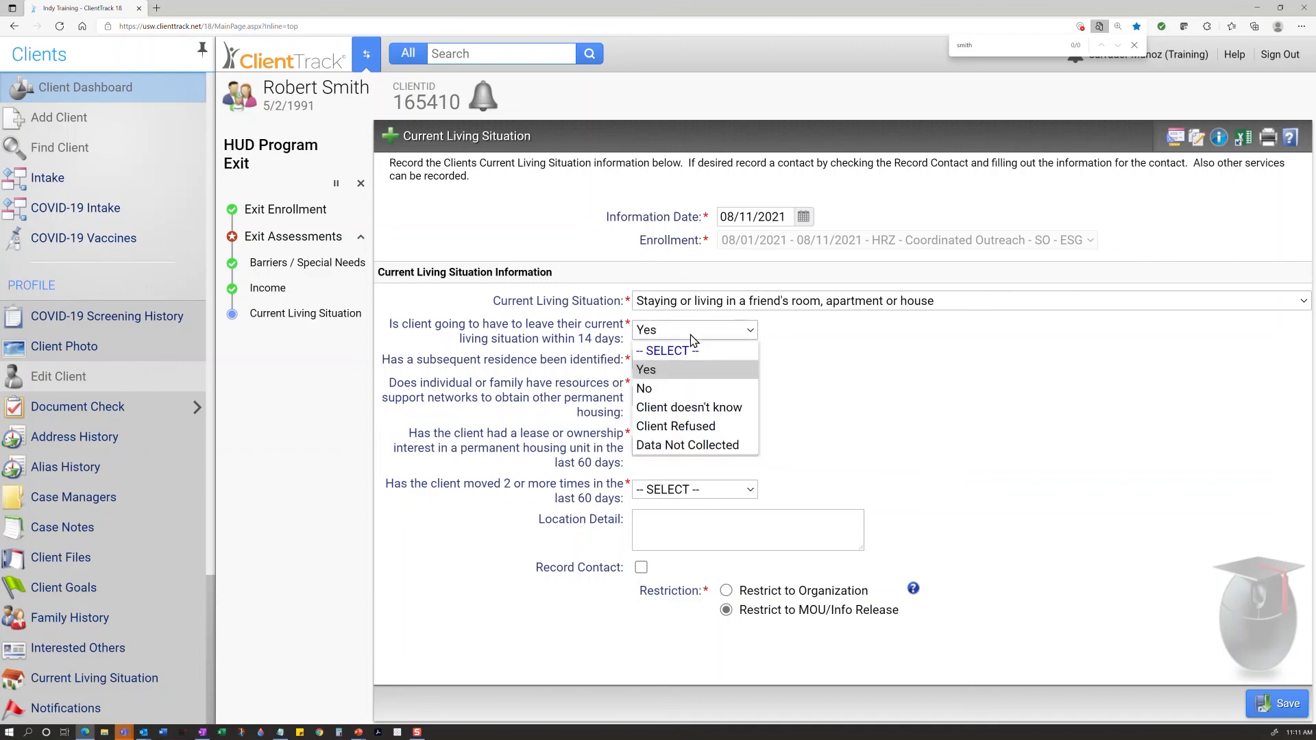
pyautogui.click(696, 391)
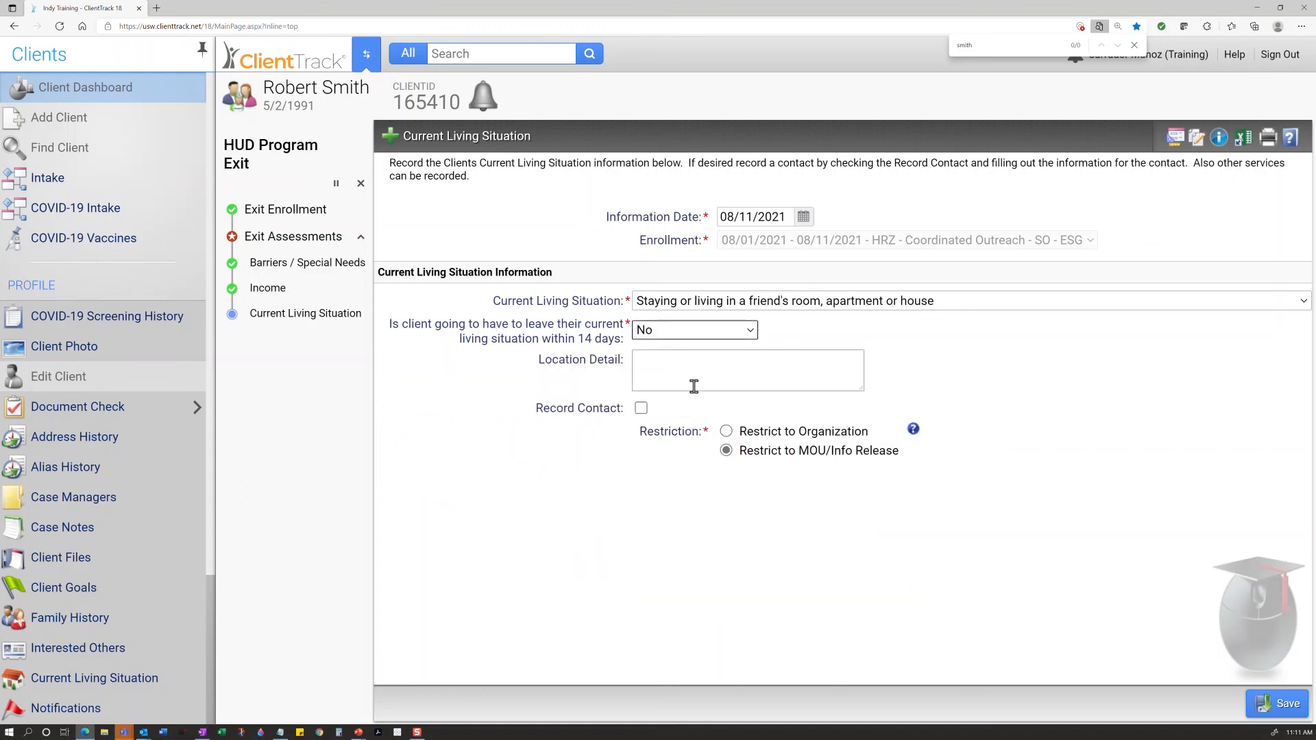
# Record a contact with the CO - Outreach Encounter service, save the current living situation and finish the exit workflow.
pyautogui.click(641, 409)
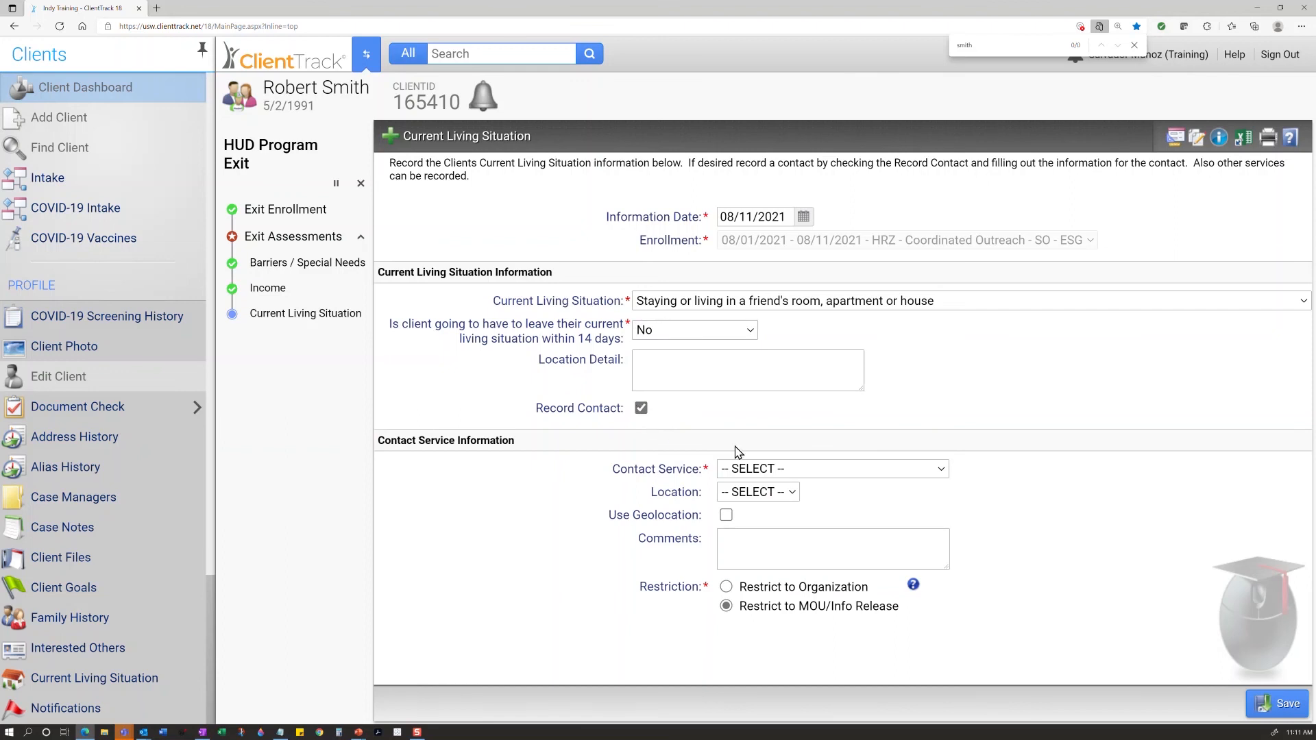
pyautogui.click(779, 473)
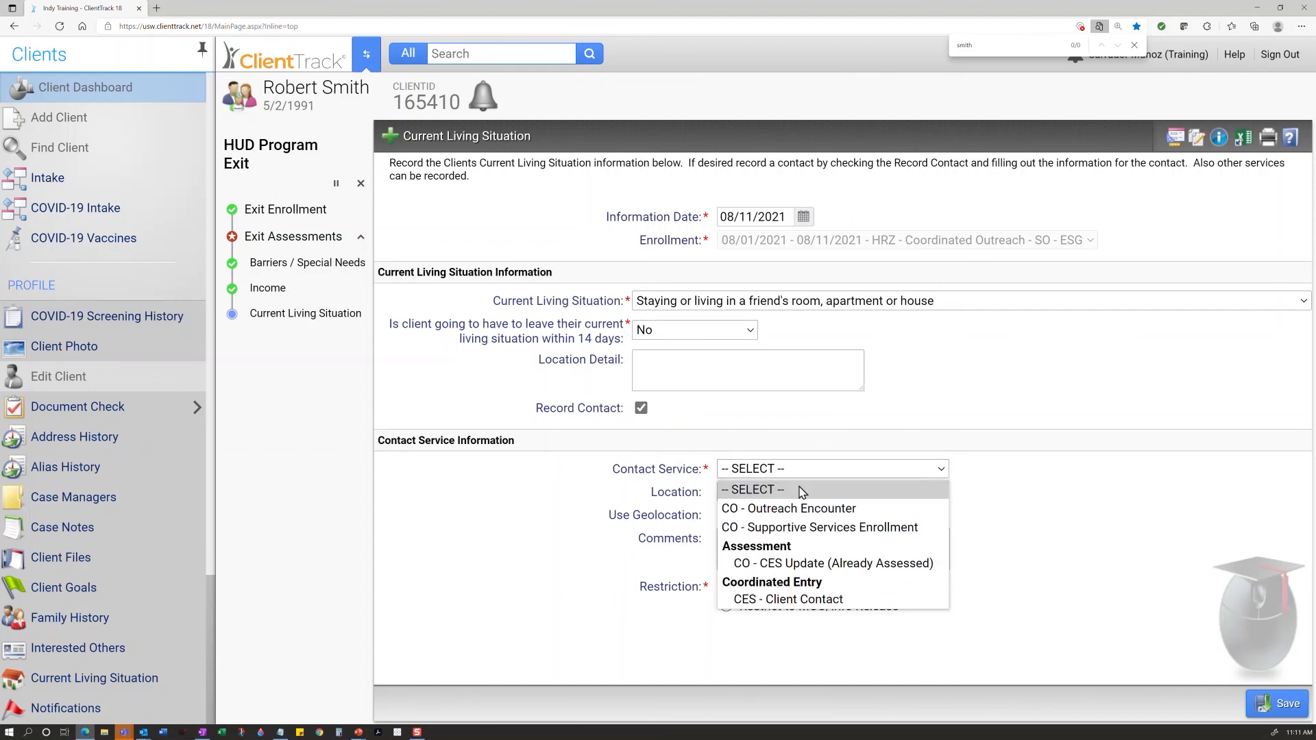
pyautogui.click(833, 508)
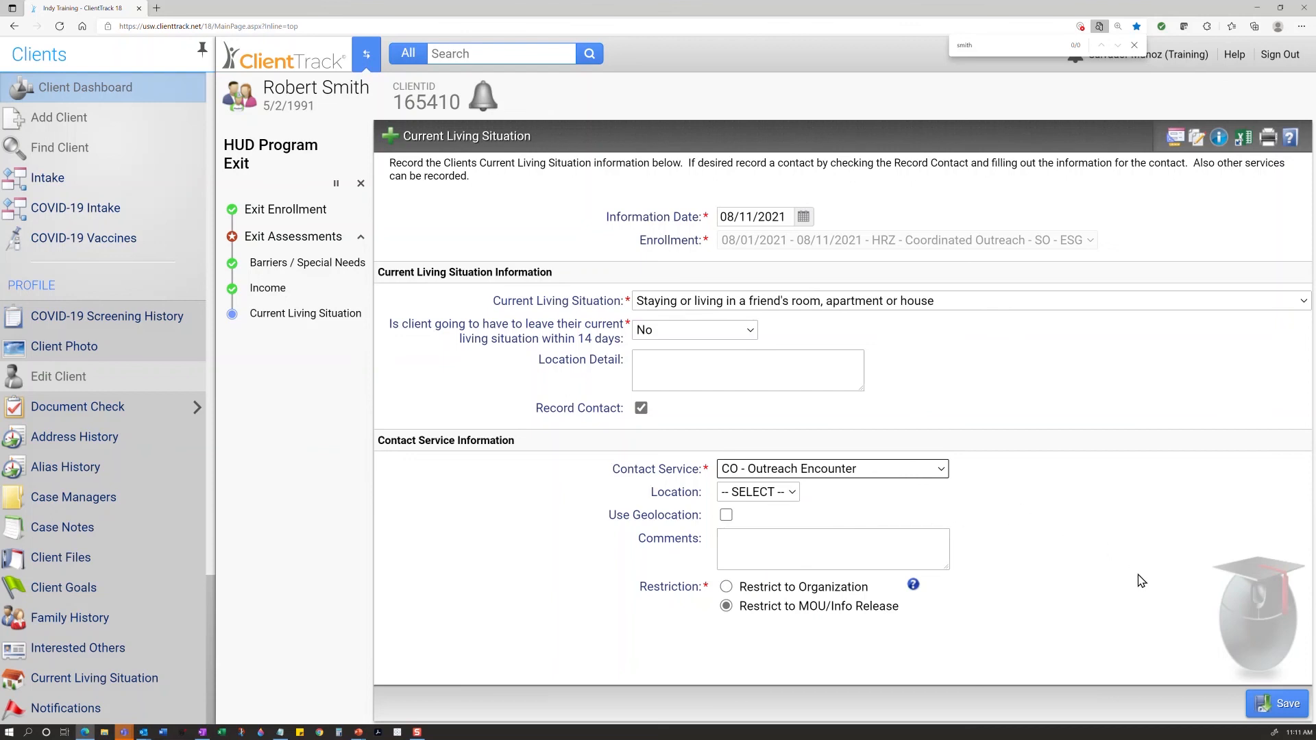
pyautogui.click(1276, 704)
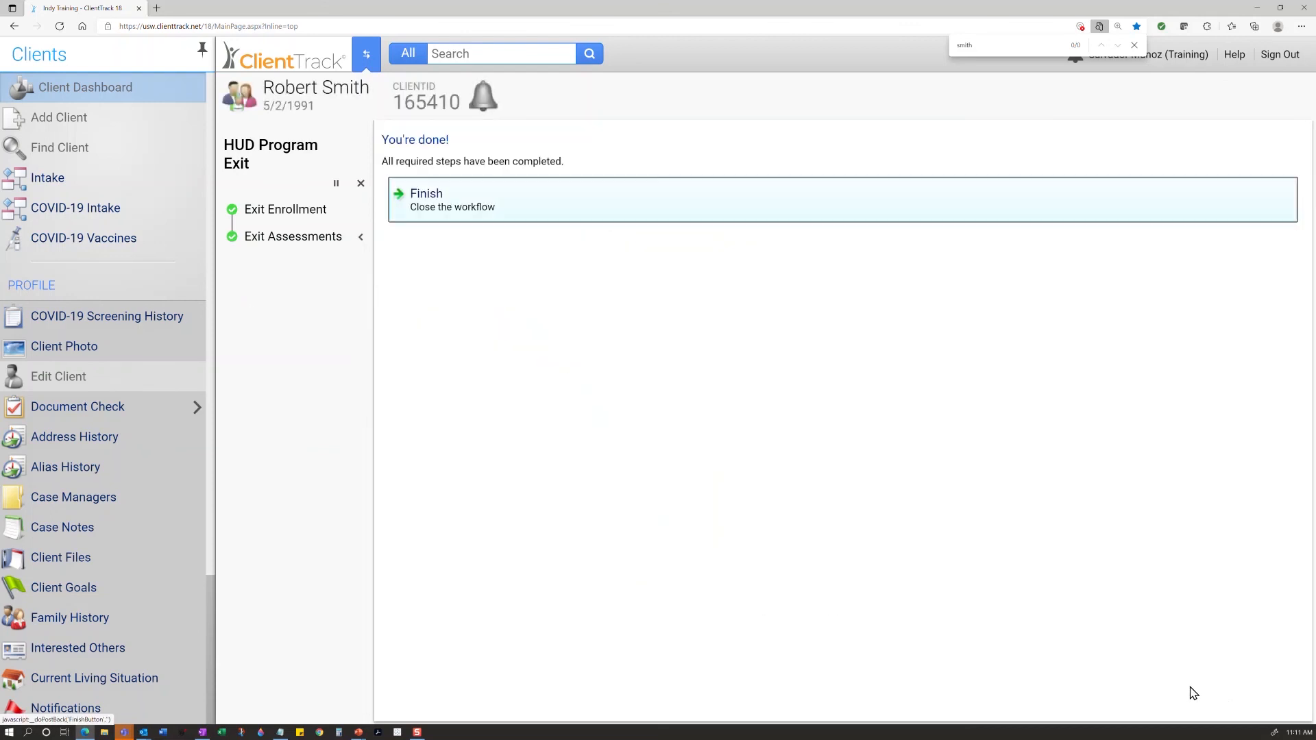
pyautogui.click(483, 209)
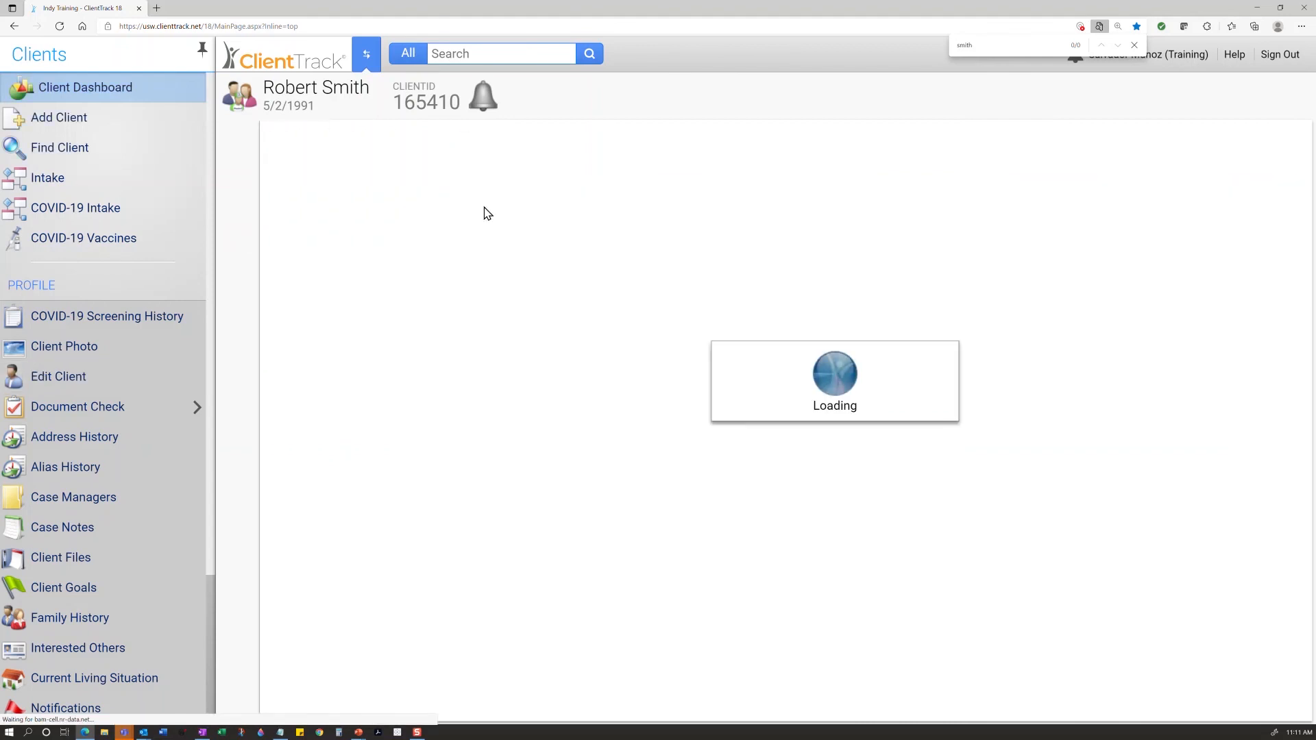
# Review the exited Coordinated Outreach enrollment and the outreach encounters and other services recorded on the client's dashboard.
pyautogui.scroll(-3, 752, 534)
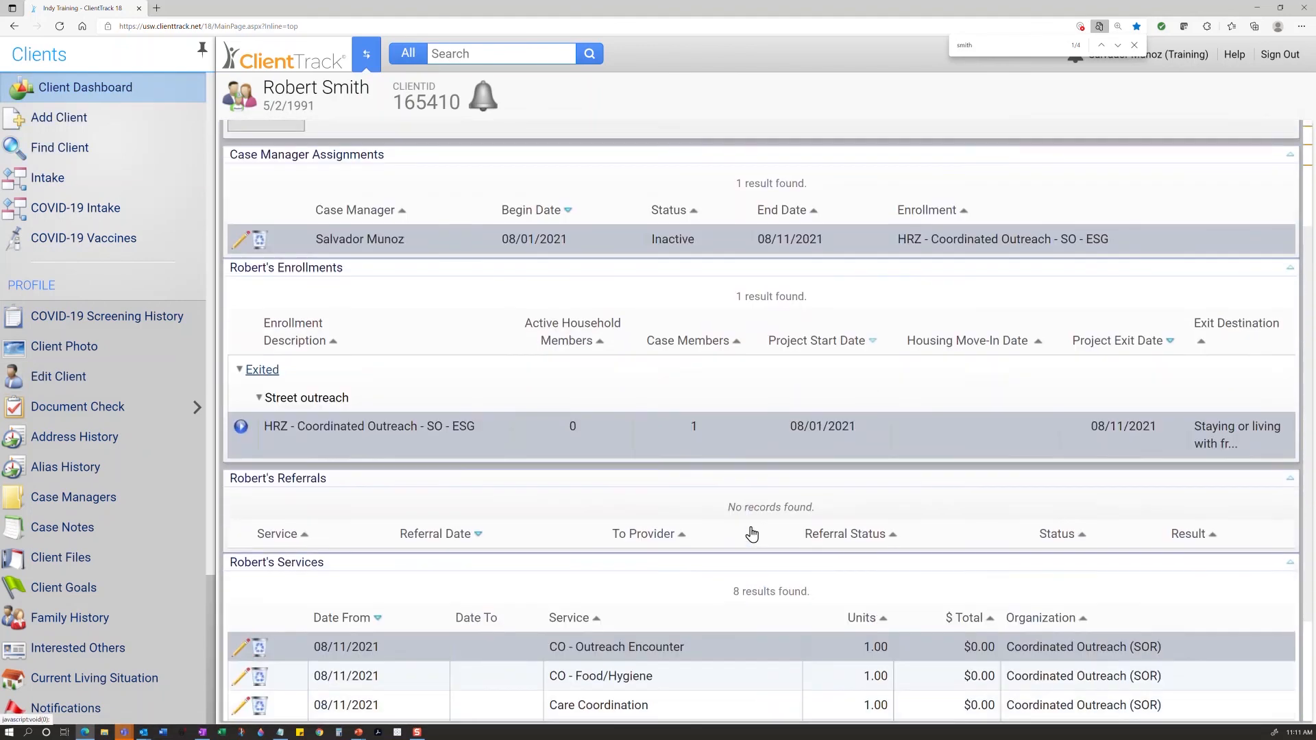
pyautogui.scroll(-2, 752, 534)
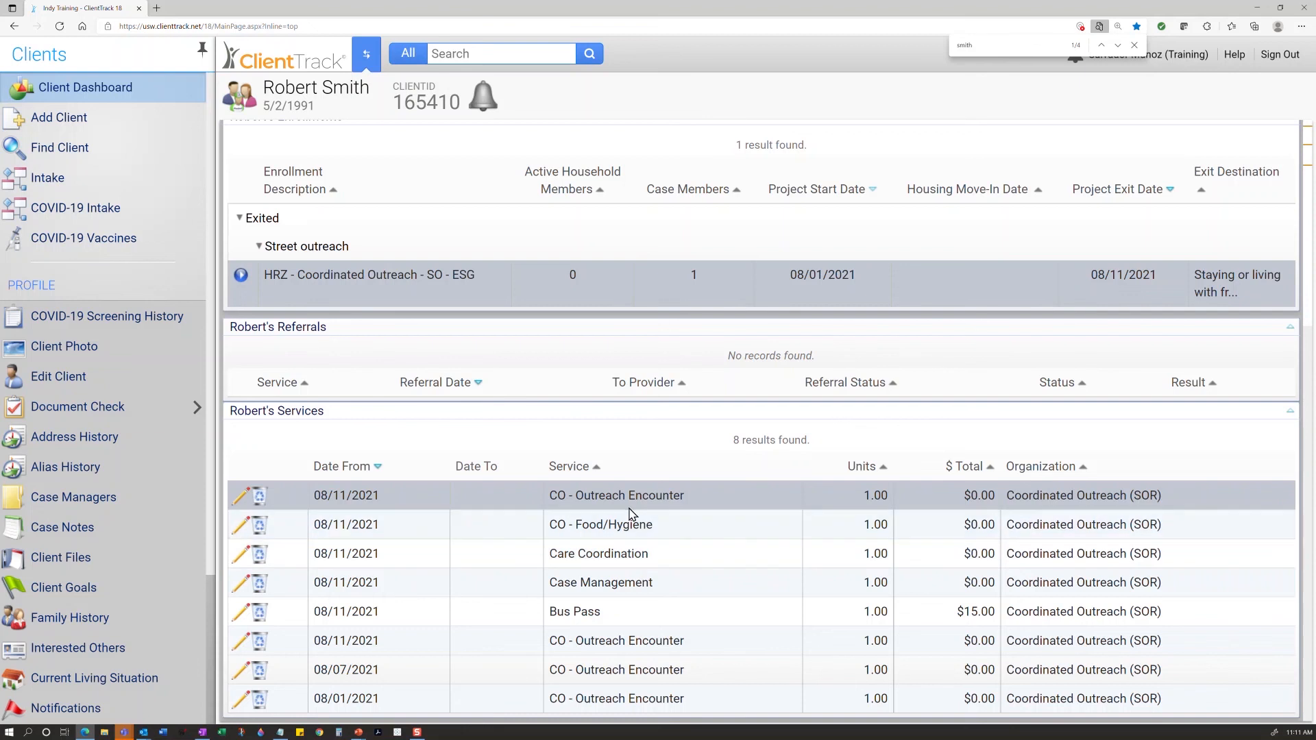
pyautogui.moveTo(628, 507); pyautogui.dragTo(656, 670)
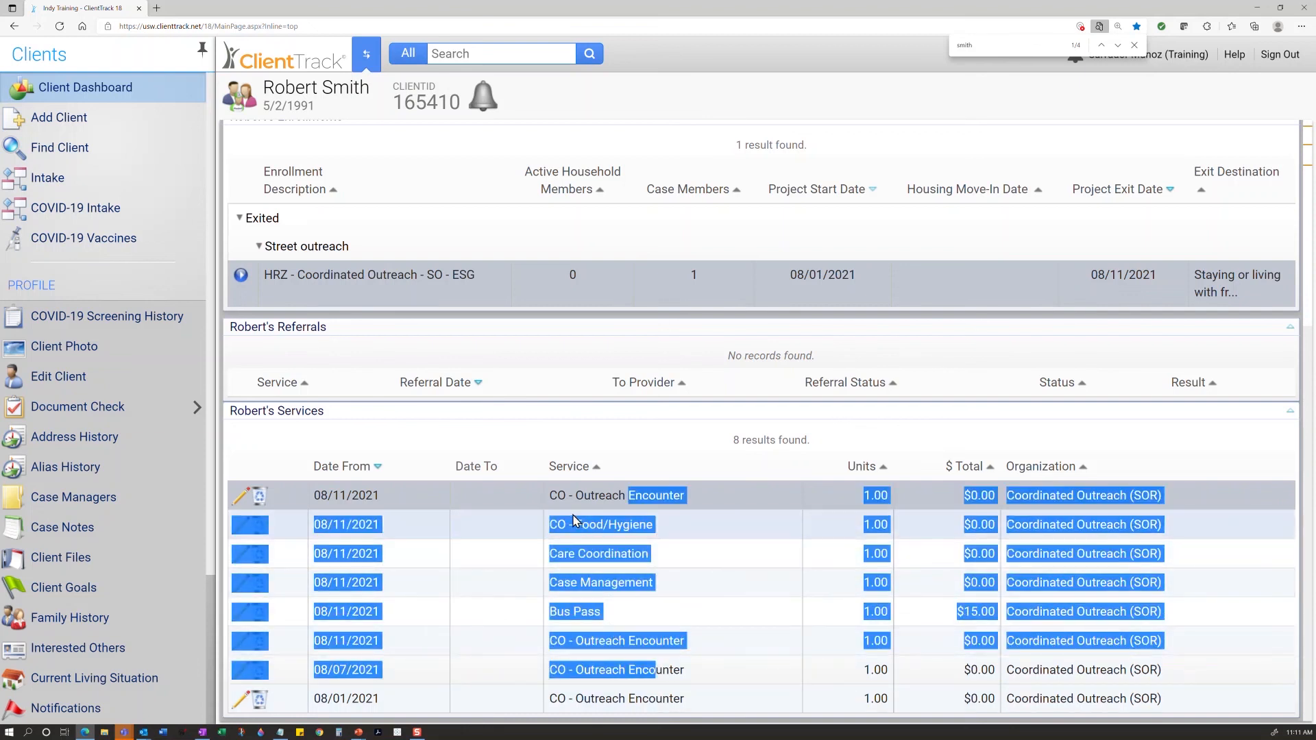
pyautogui.click(600, 548)
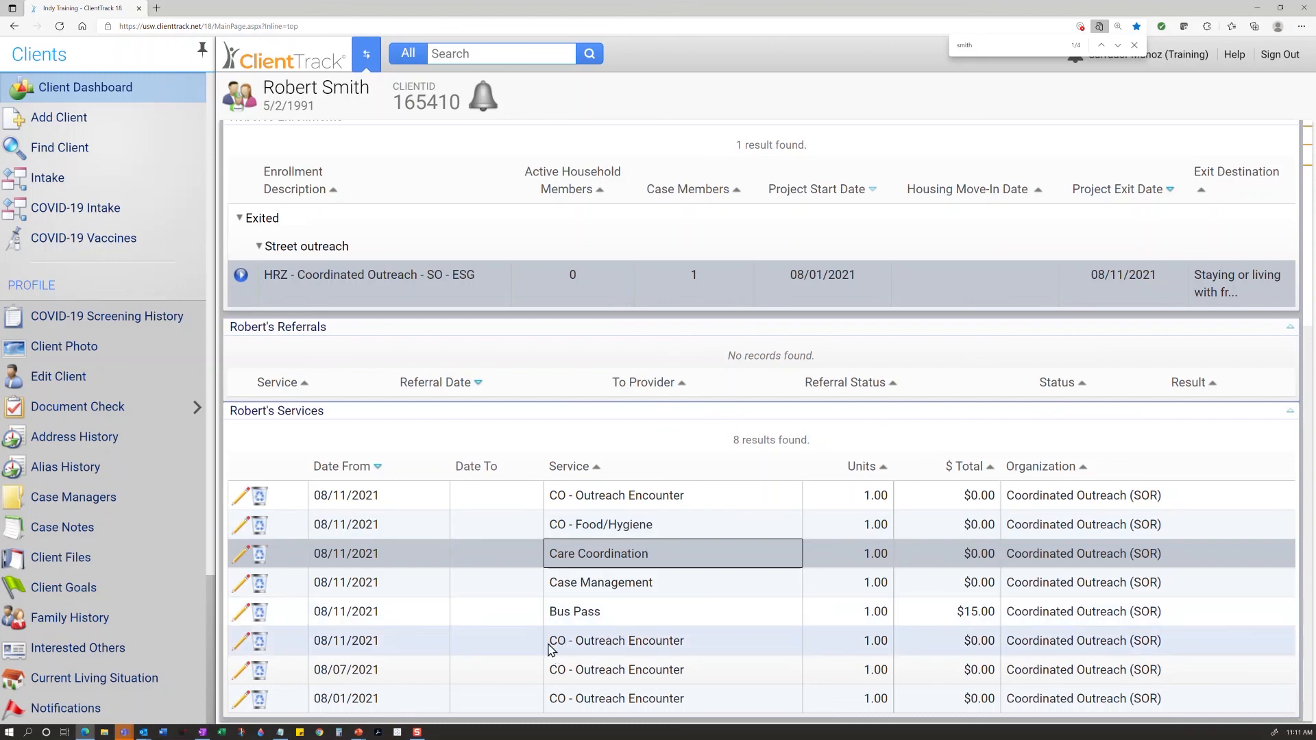
pyautogui.moveTo(551, 648); pyautogui.dragTo(700, 715)
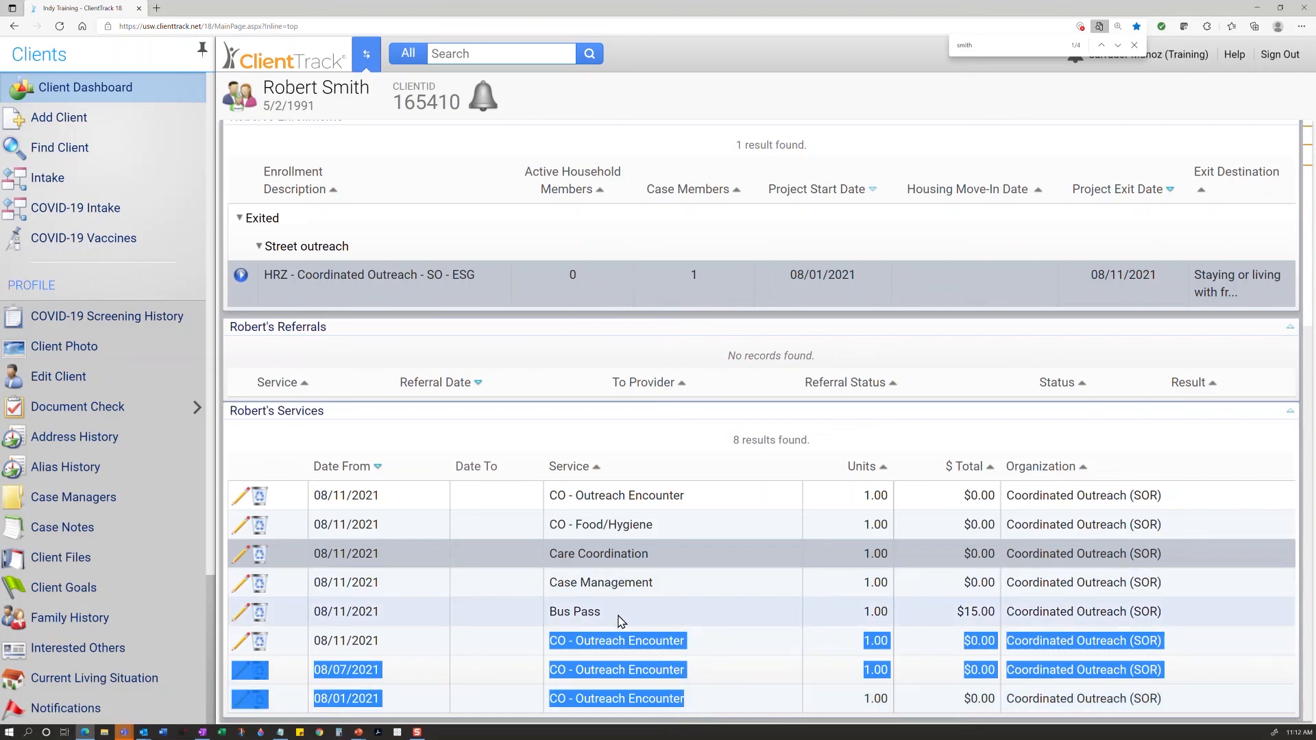
pyautogui.moveTo(619, 620); pyautogui.dragTo(549, 526)
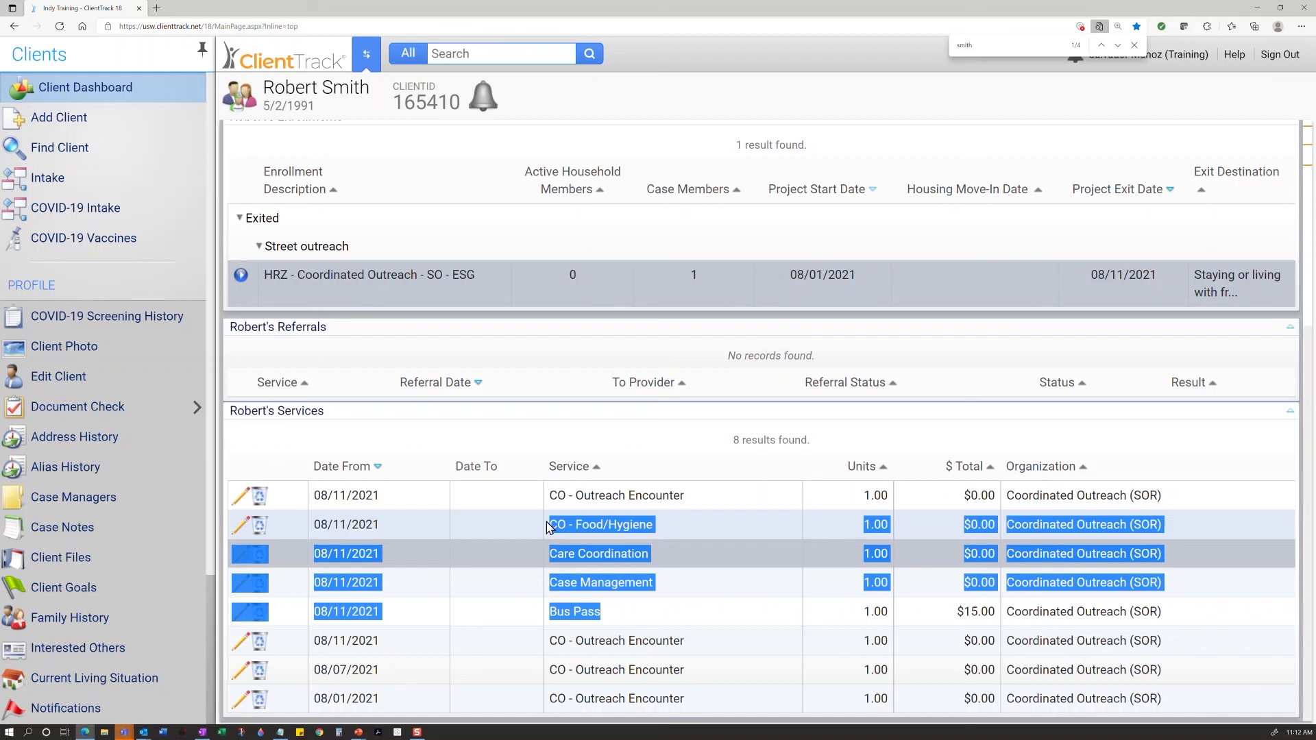
pyautogui.click(590, 495)
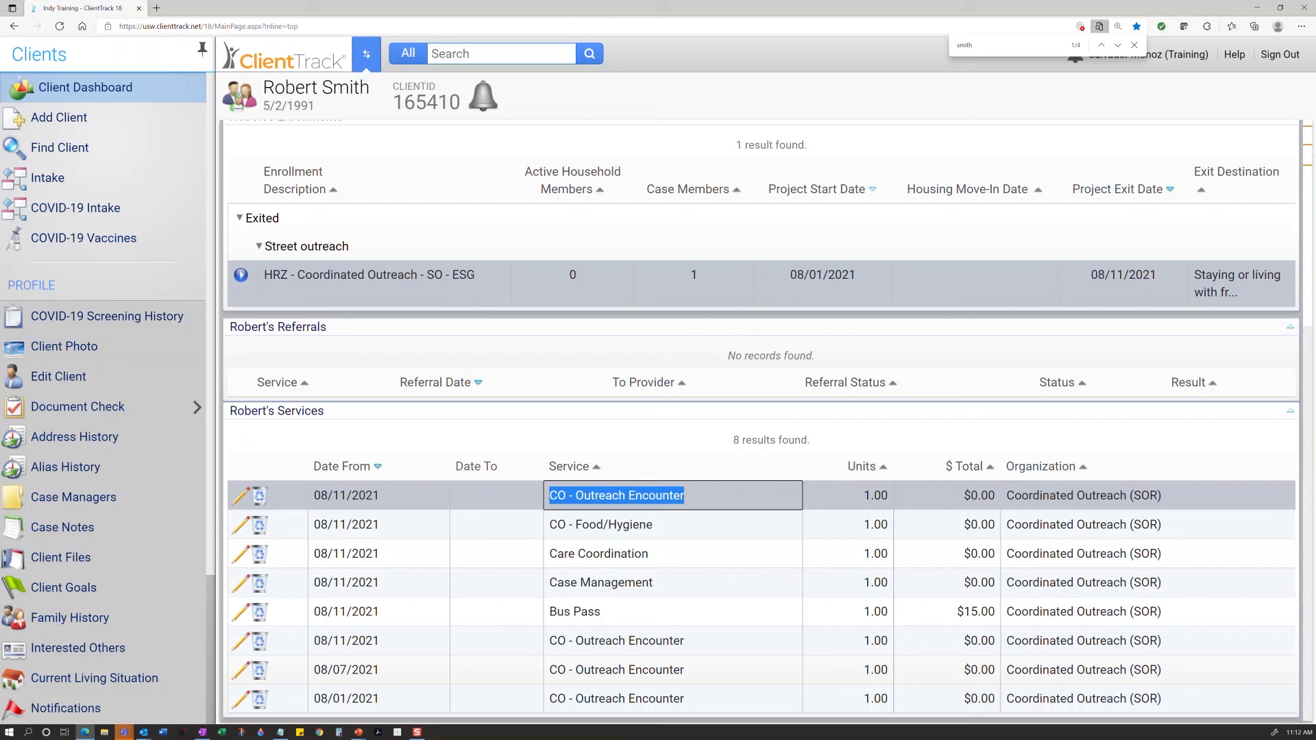
pyautogui.scroll(-3, 112, 445)
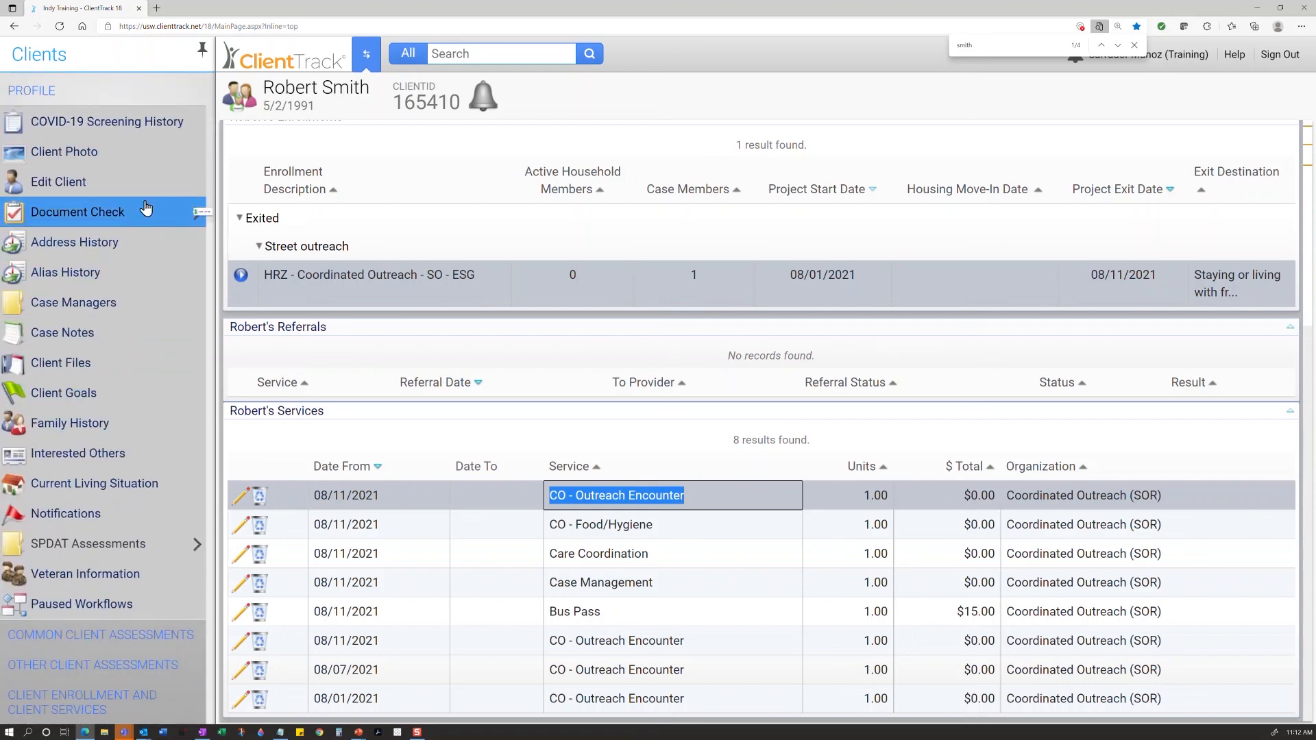
pyautogui.moveTo(144, 211)
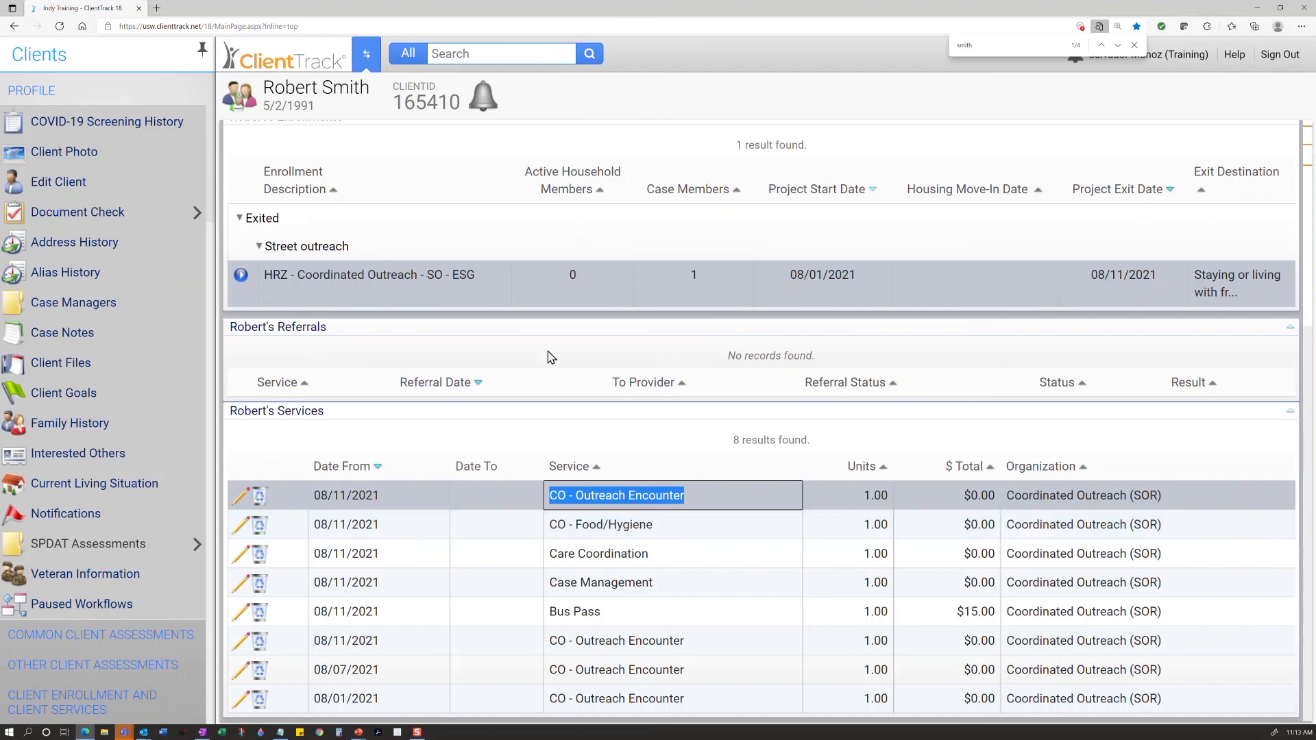
pyautogui.scroll(3, 93, 410)
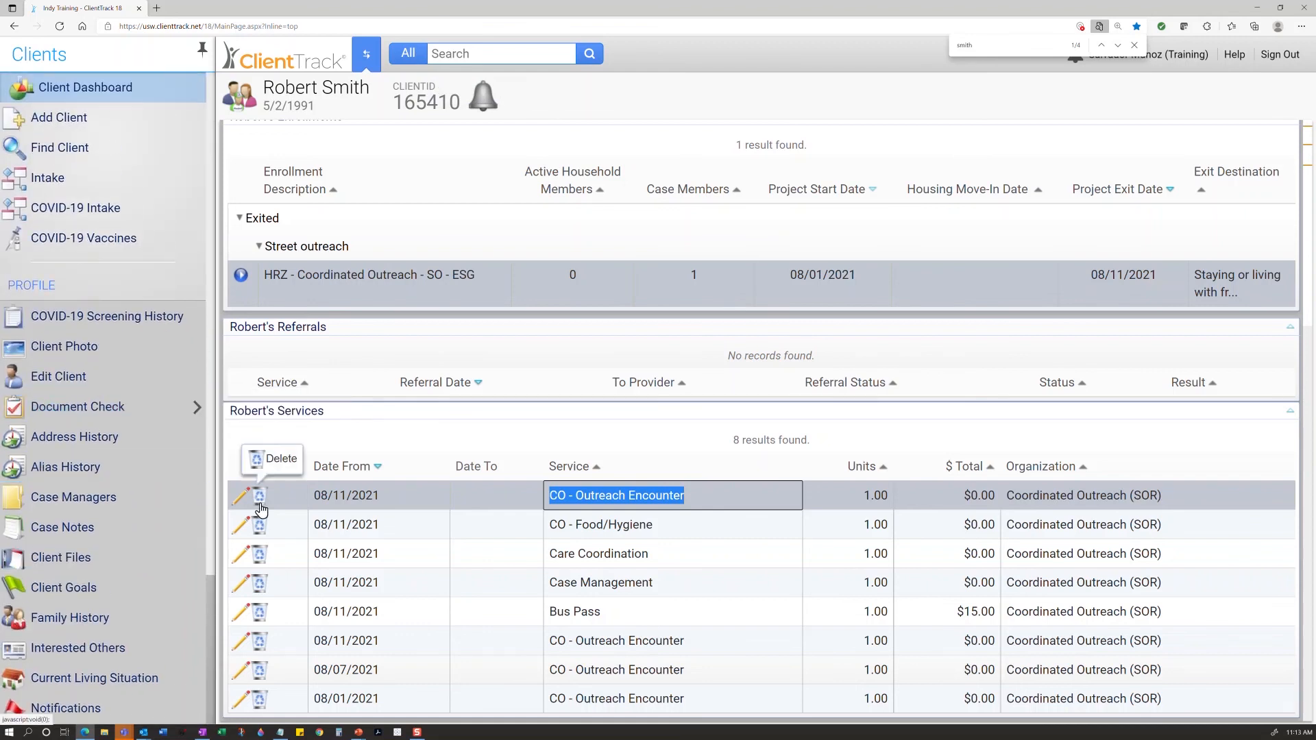
# Examine the names and dates in the client's alias history, and open the address history.
pyautogui.click(156, 464)
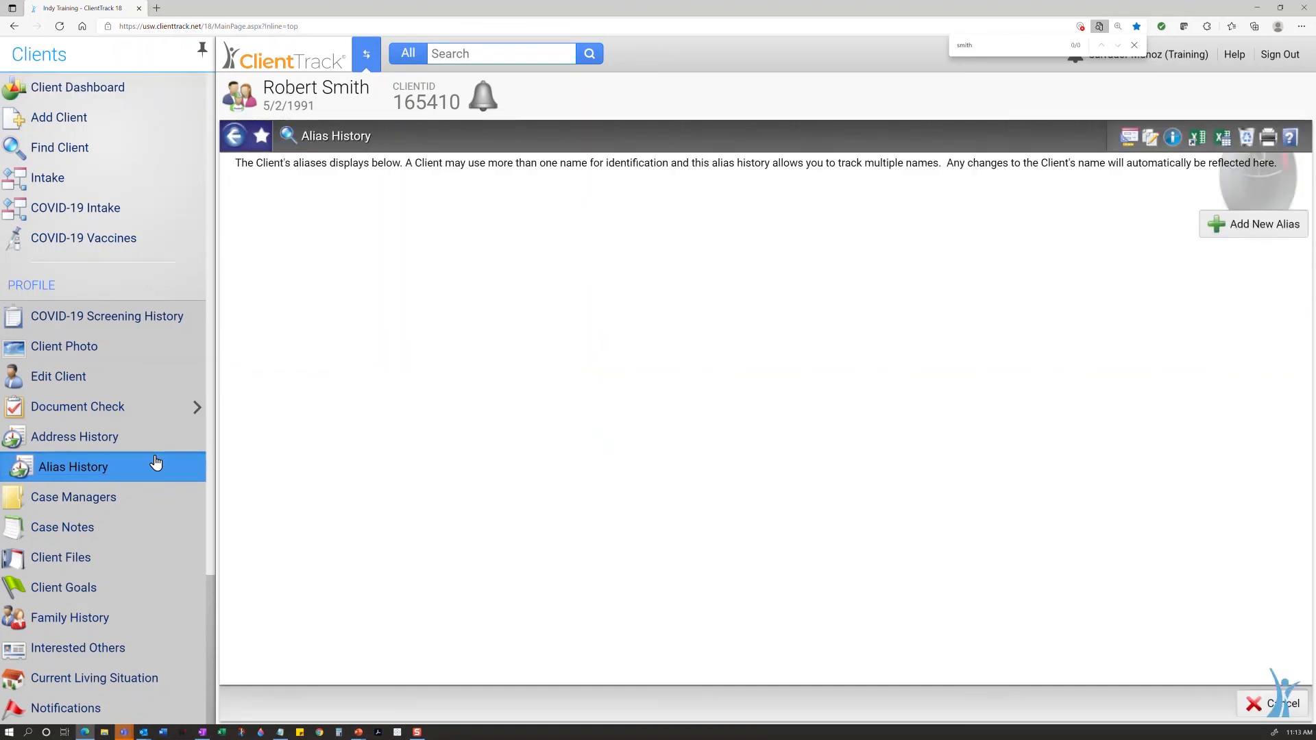
pyautogui.moveTo(1104, 347); pyautogui.dragTo(299, 305)
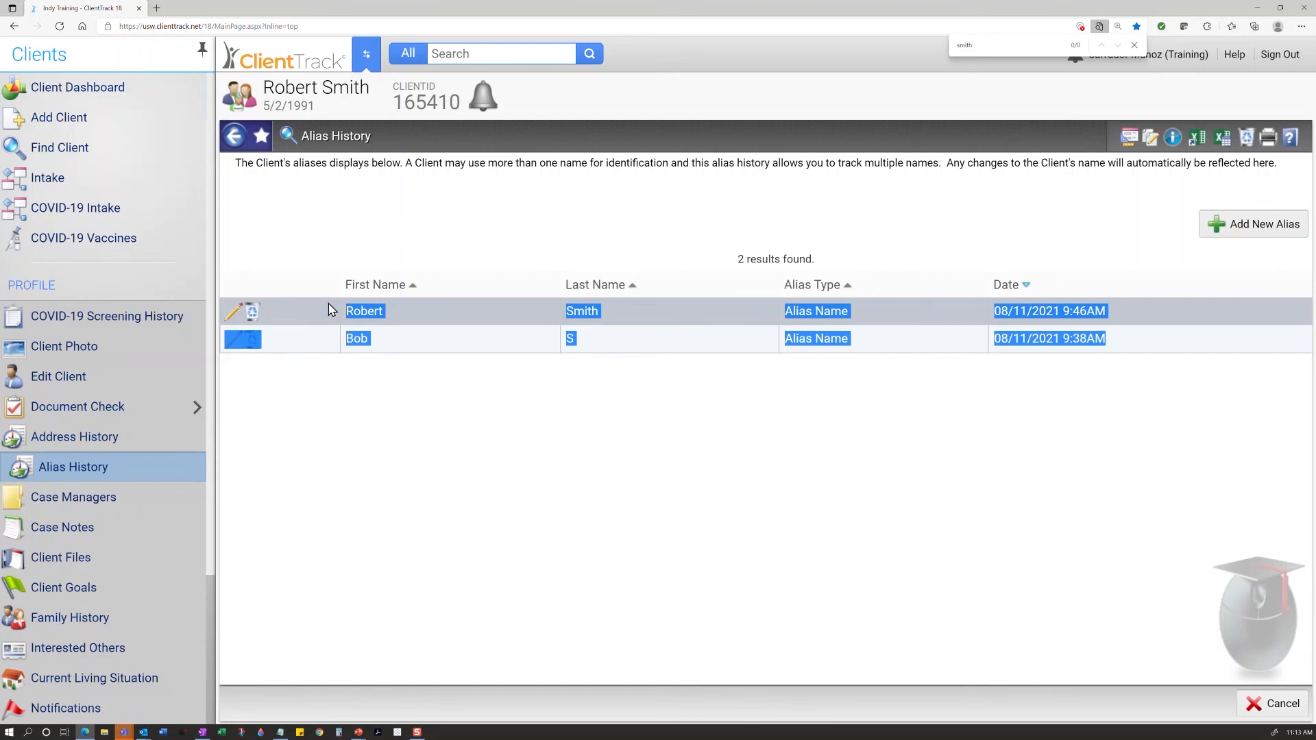
pyautogui.click(800, 465)
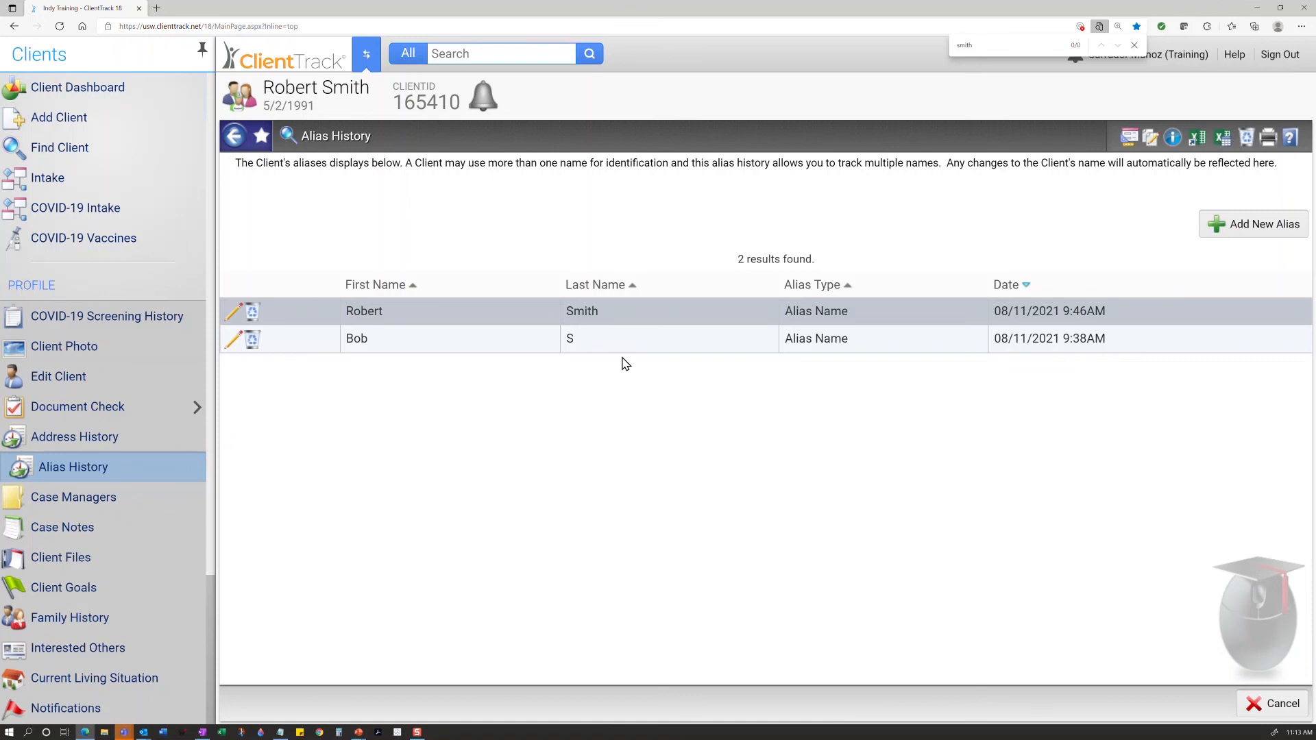
pyautogui.moveTo(608, 338)
pyautogui.mouseDown()
pyautogui.moveTo(332, 332)
pyautogui.moveTo(358, 313)
pyautogui.moveTo(580, 314)
pyautogui.moveTo(919, 356)
pyautogui.moveTo(1105, 339)
pyautogui.mouseUp()
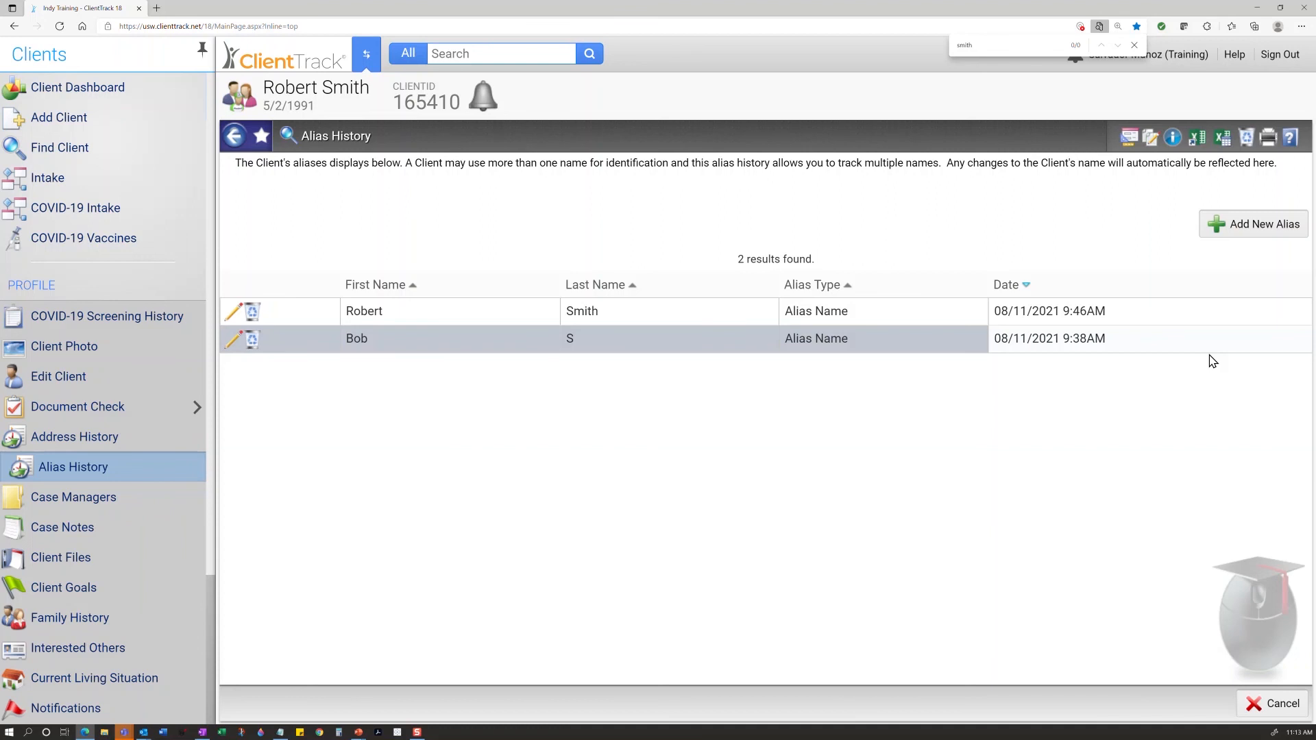
pyautogui.moveTo(1159, 351); pyautogui.dragTo(683, 353)
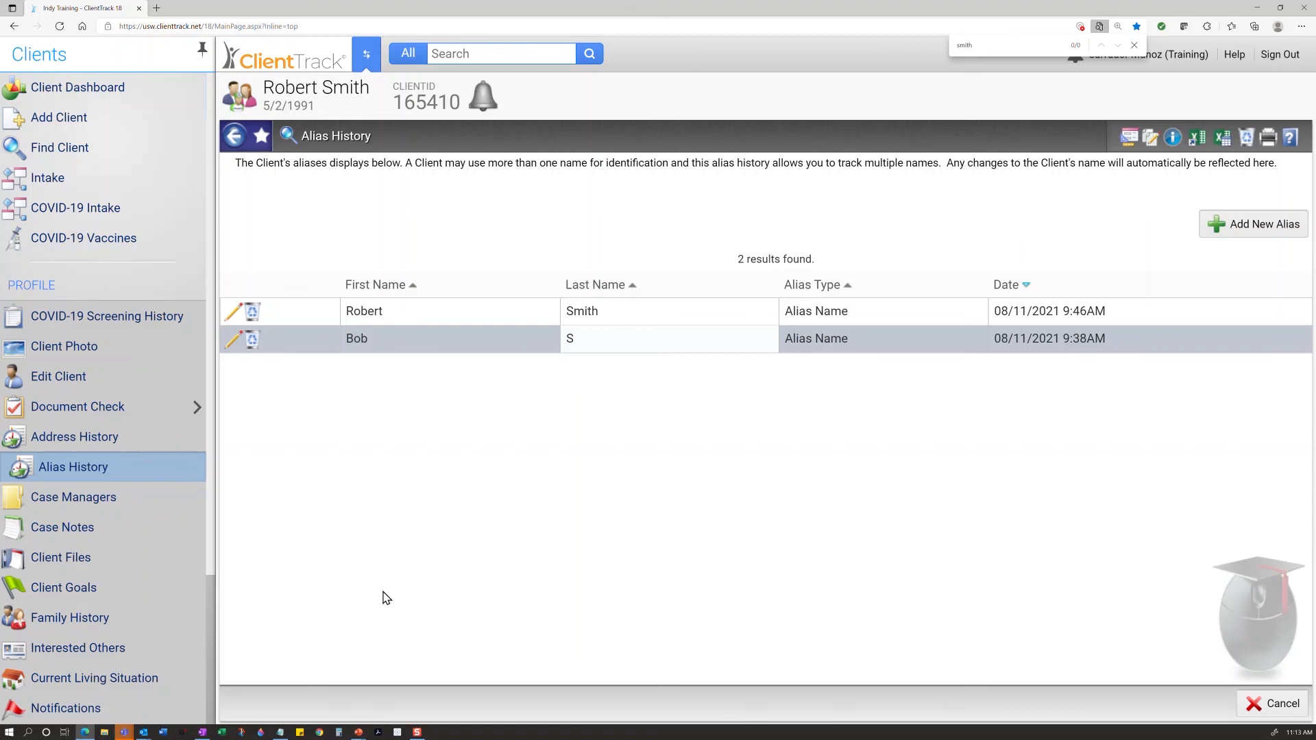
pyautogui.click(168, 431)
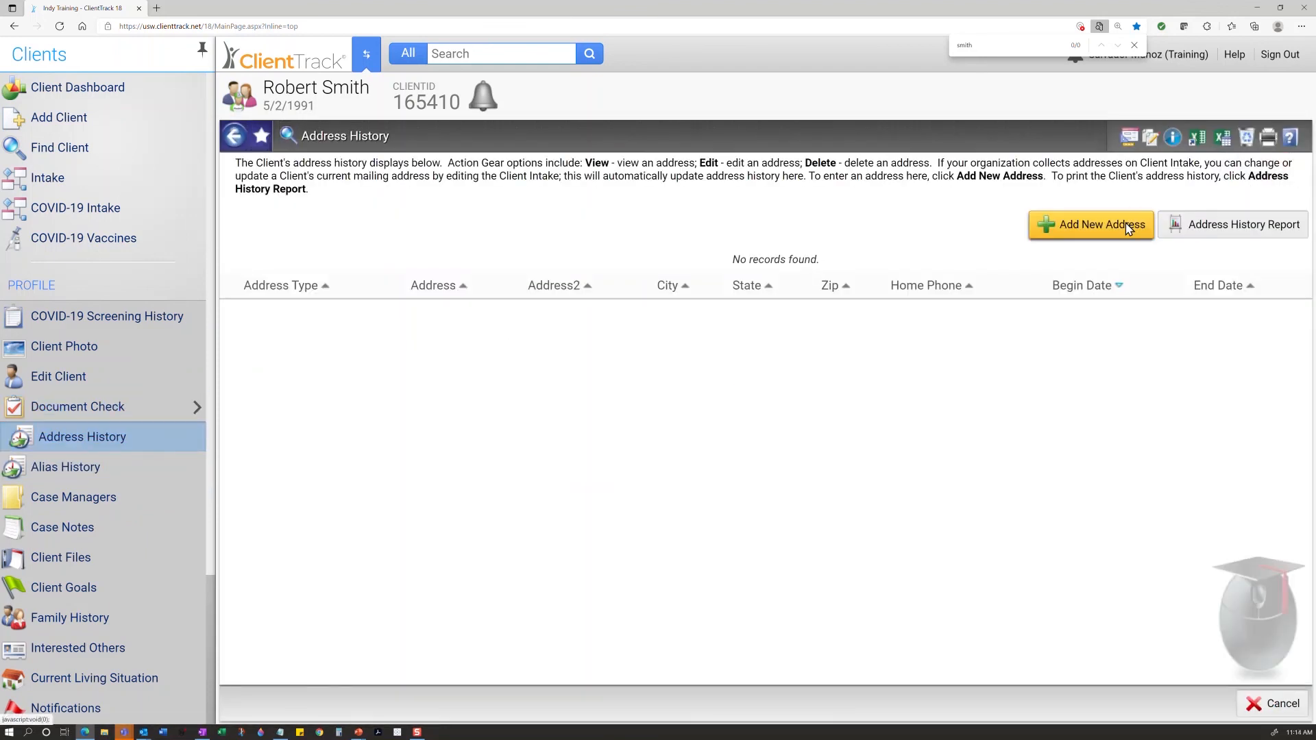
pyautogui.click(1128, 229)
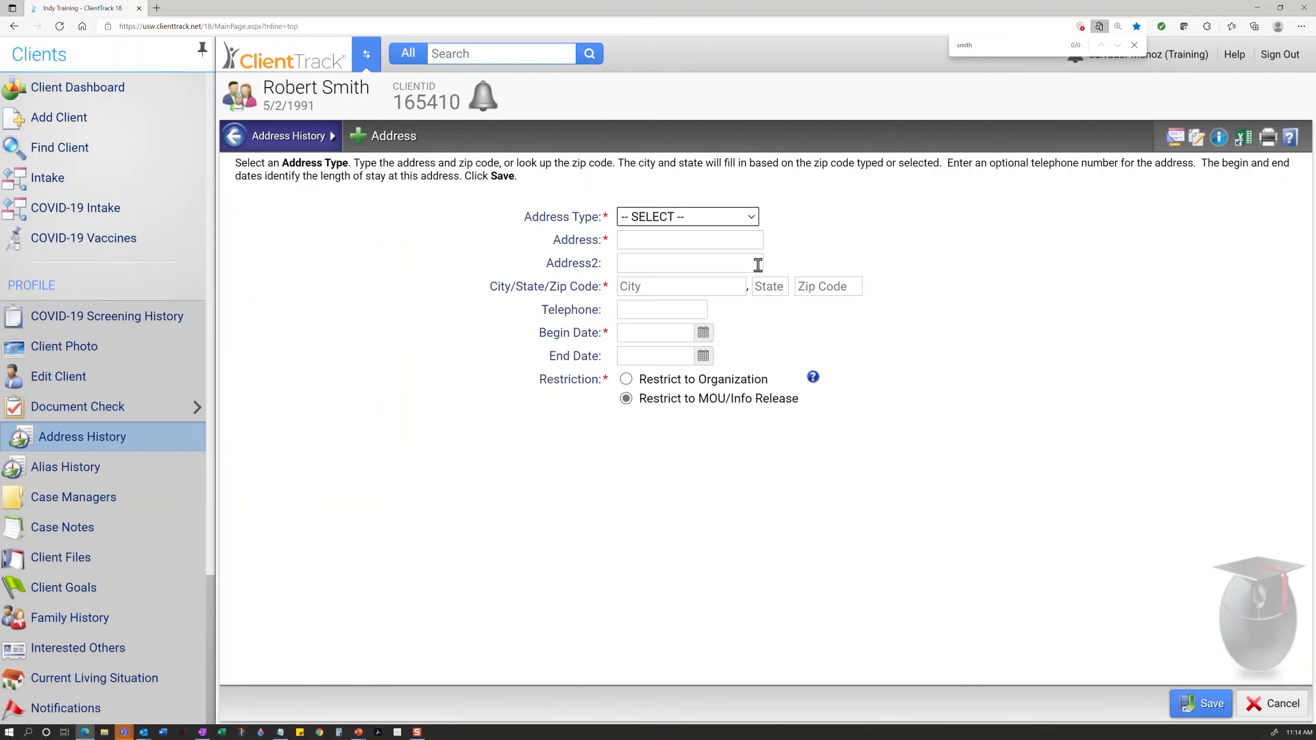
pyautogui.click(740, 218)
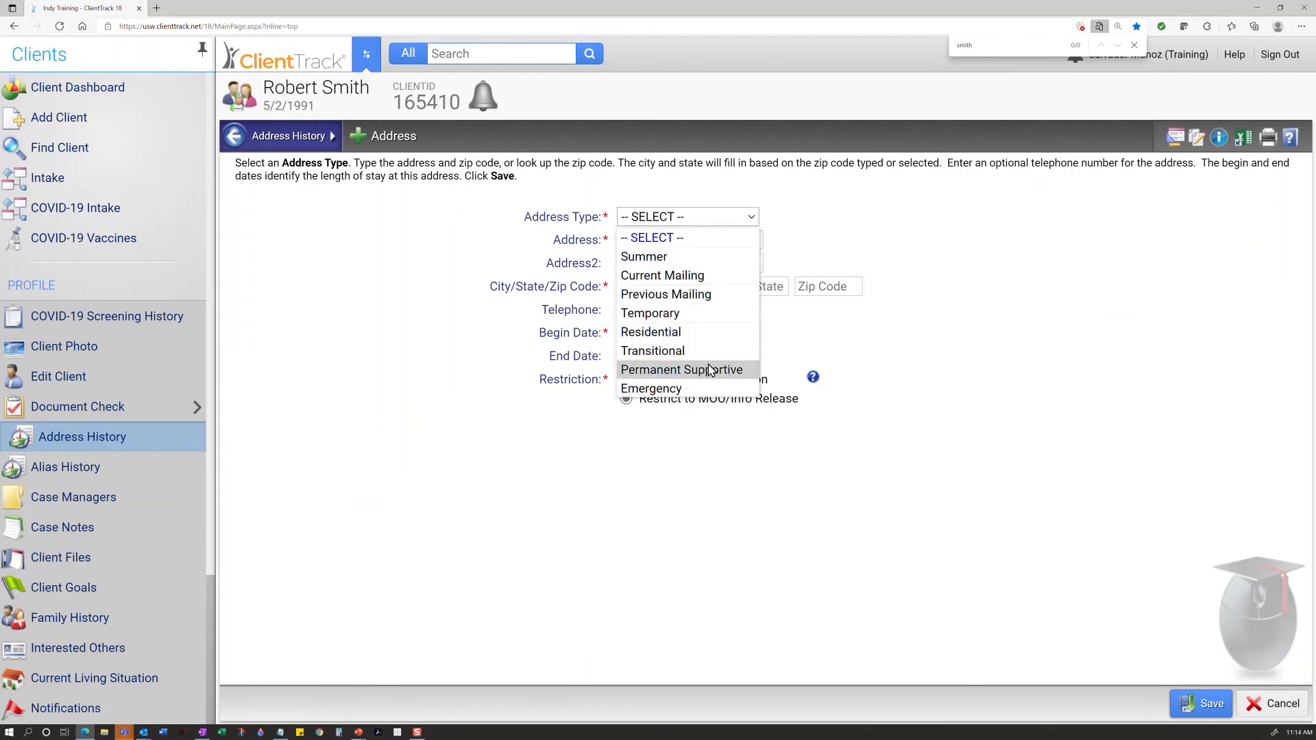
pyautogui.click(718, 313)
pyautogui.click(709, 241)
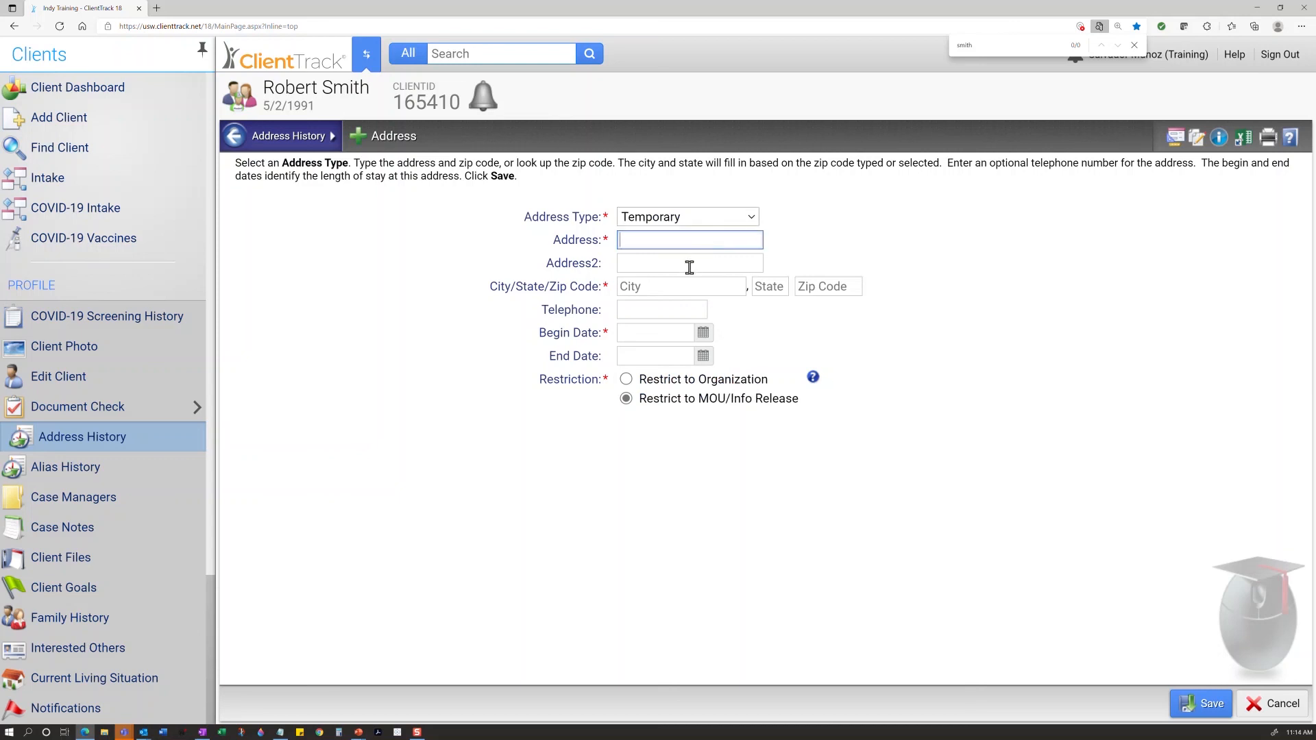
pyautogui.click(663, 308)
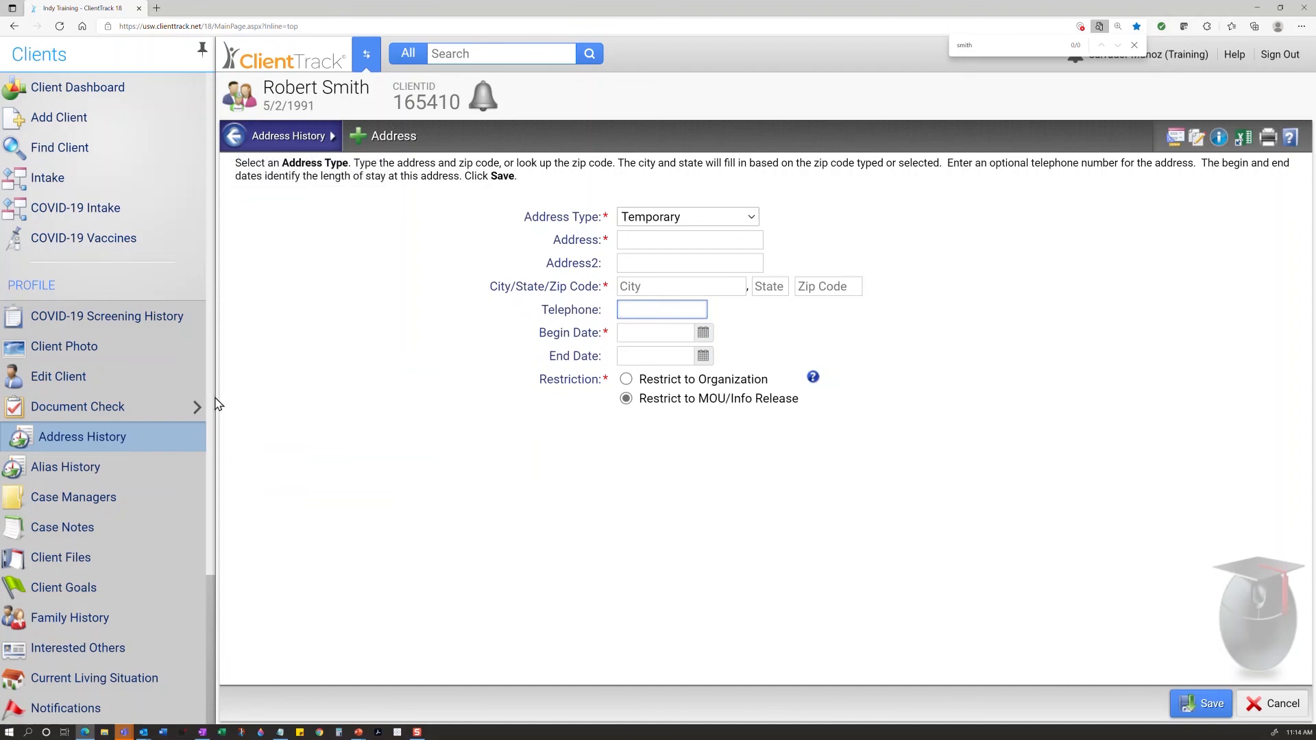
pyautogui.click(234, 136)
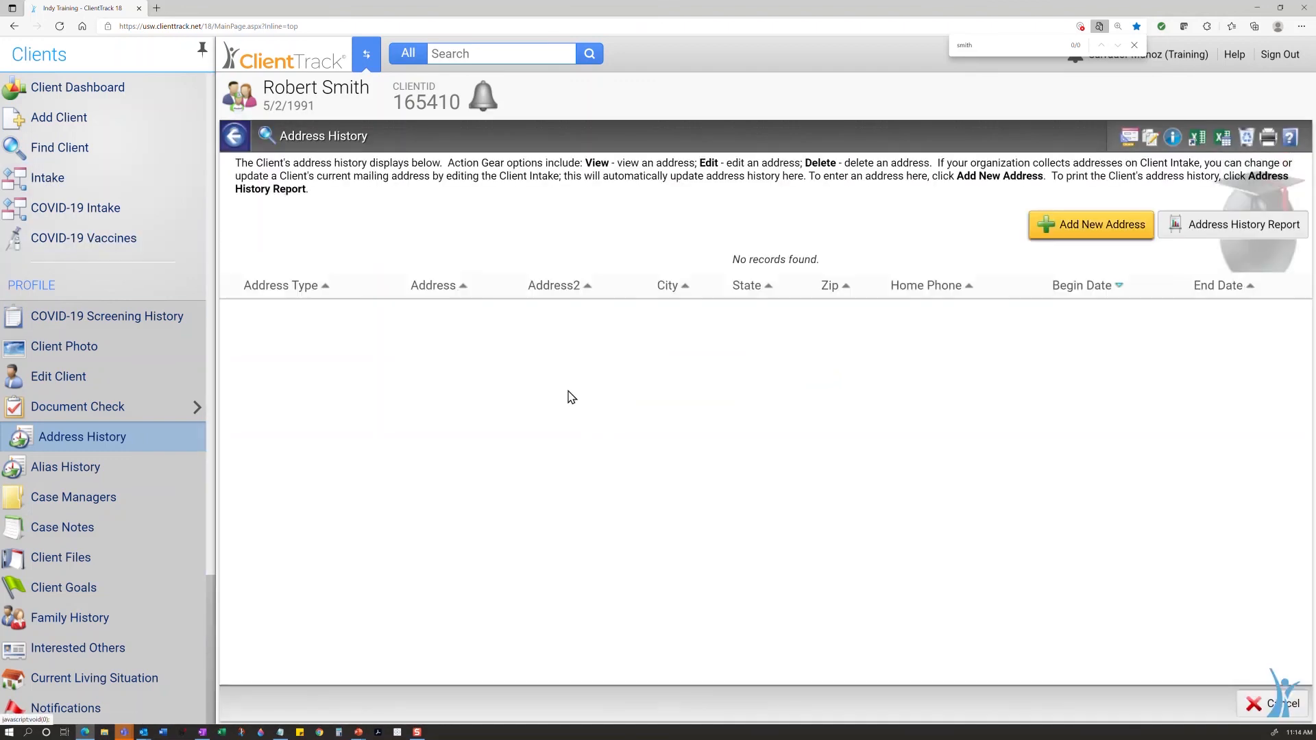
# Switch from the Clients workspace to the Home workspace.
pyautogui.scroll(-3, 101, 617)
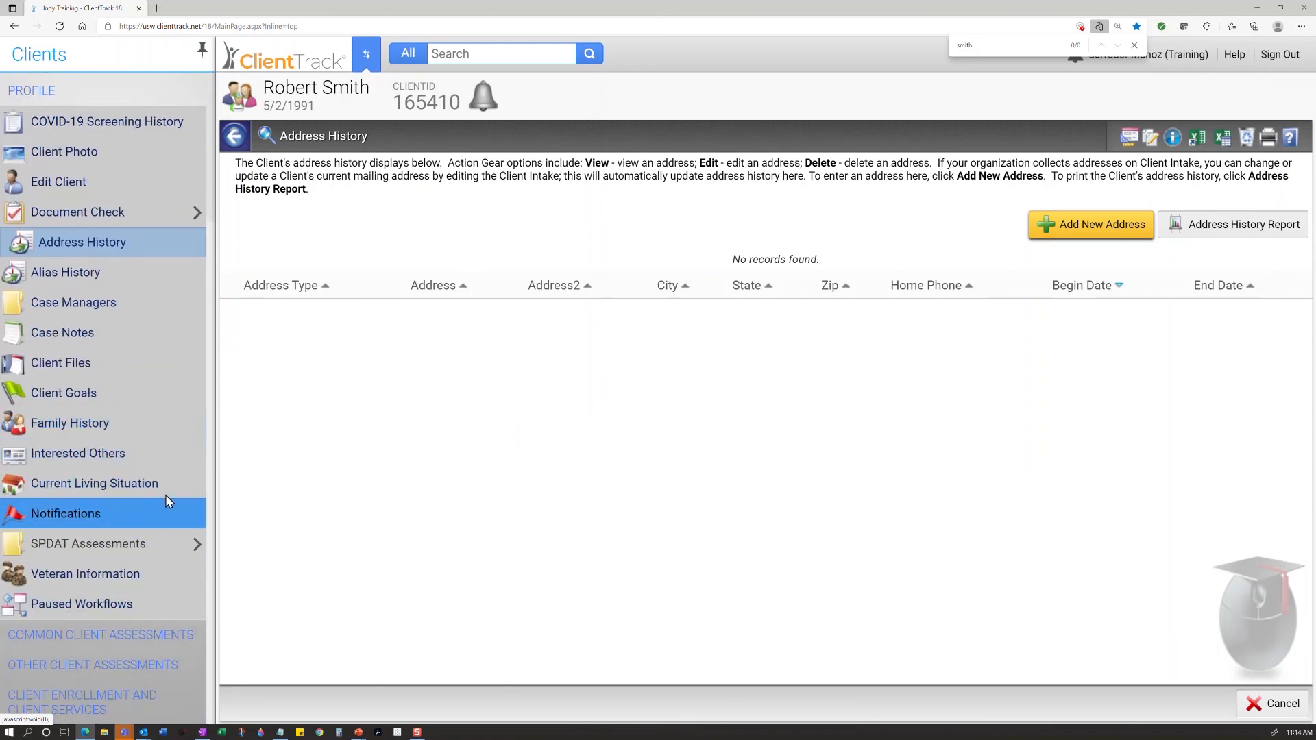
pyautogui.scroll(3, 167, 500)
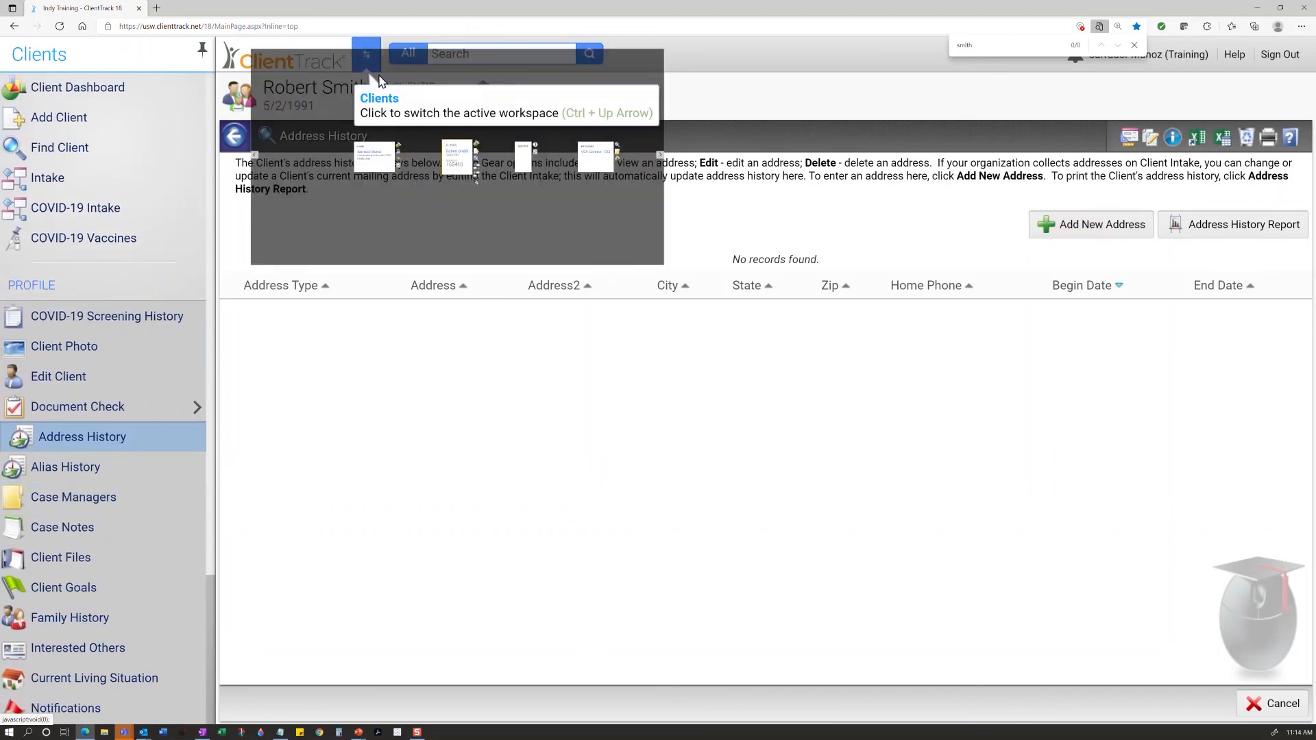
pyautogui.click(365, 57)
pyautogui.click(412, 354)
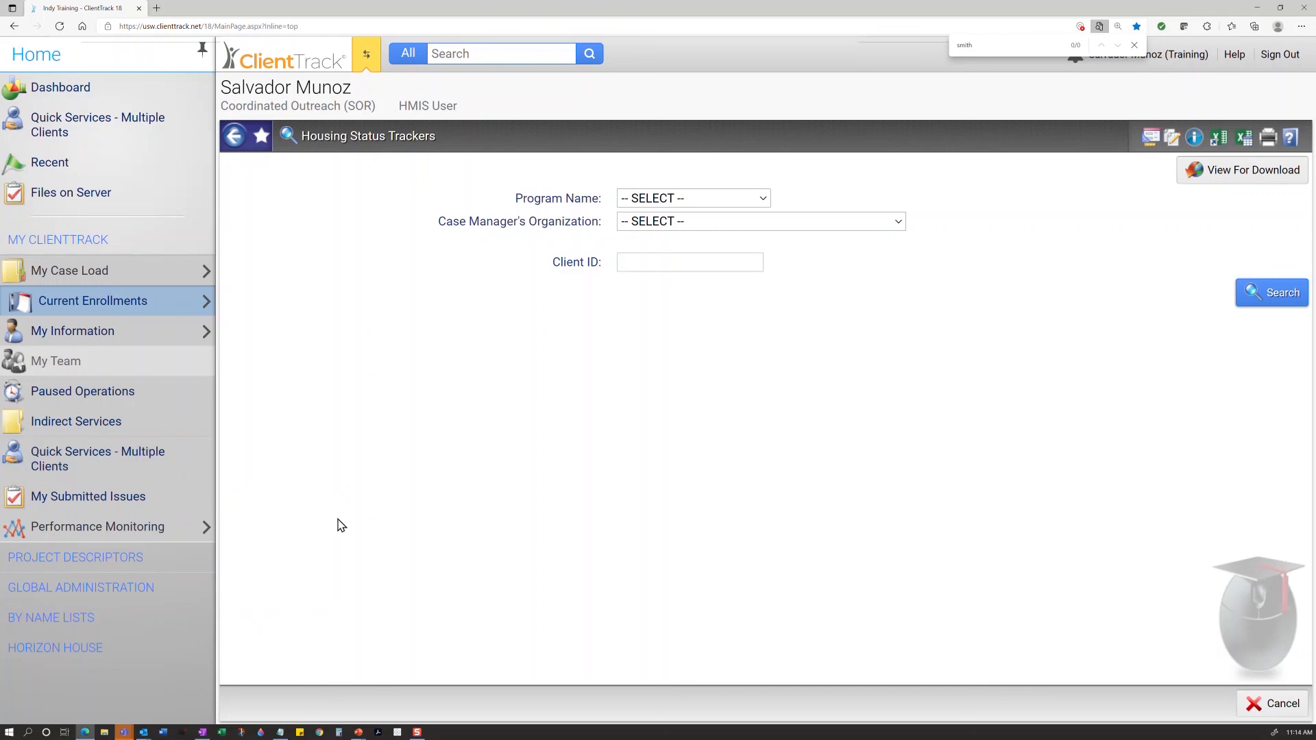
# List the current enrollments of the HRZ - Coordinated Outreach - SO - ESG program and return to the Home dashboard.
pyautogui.click(132, 300)
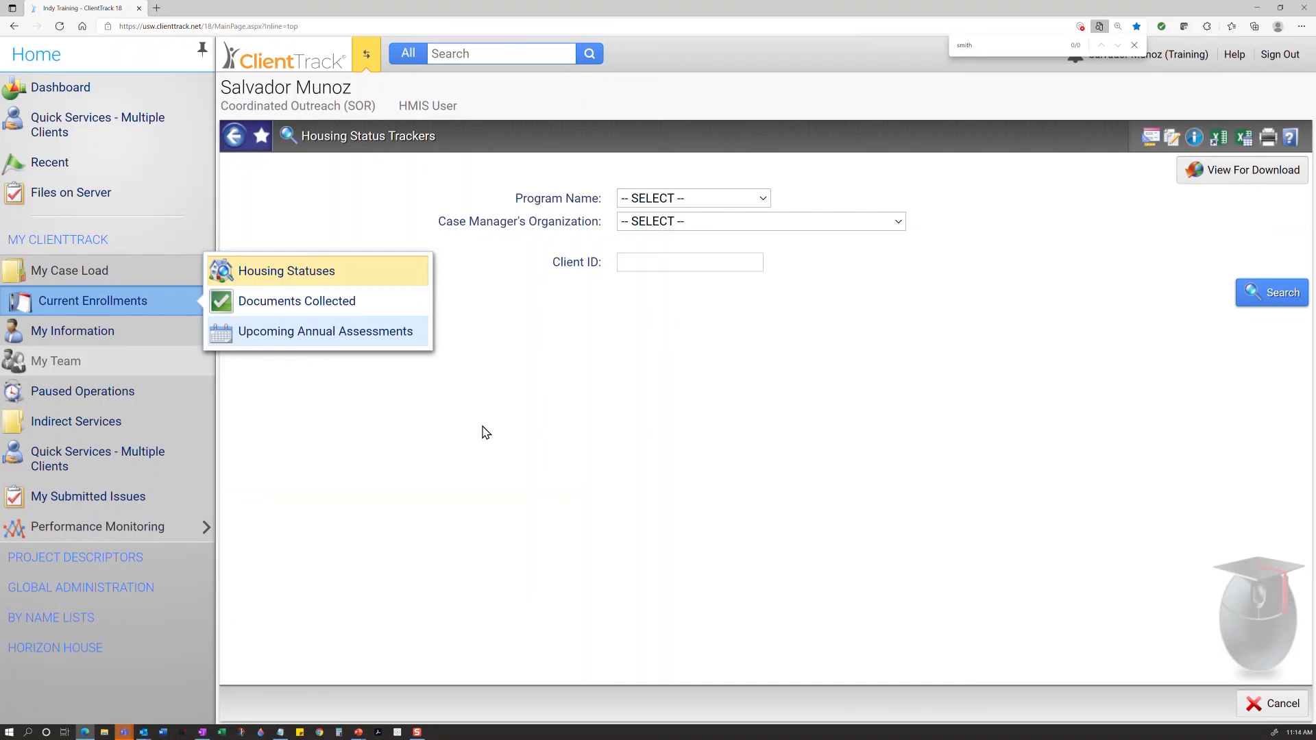
pyautogui.moveTo(201, 302)
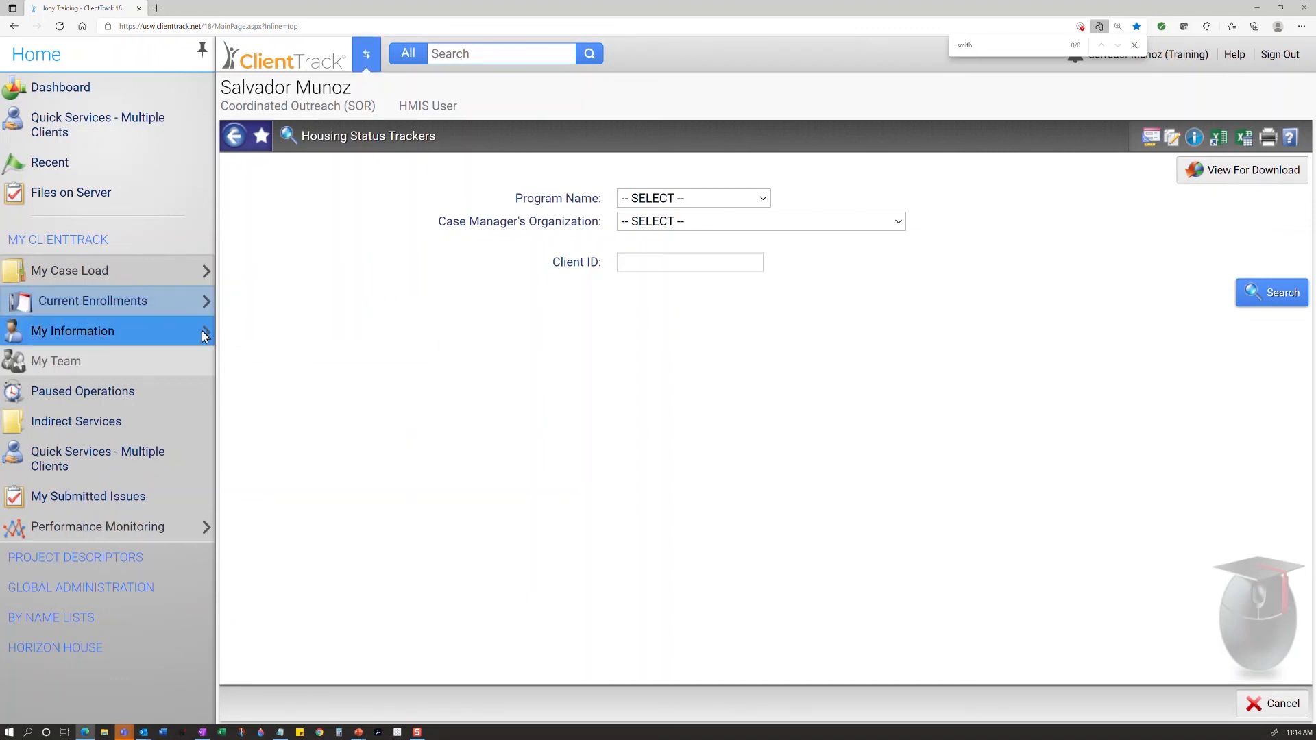
pyautogui.moveTo(140, 310)
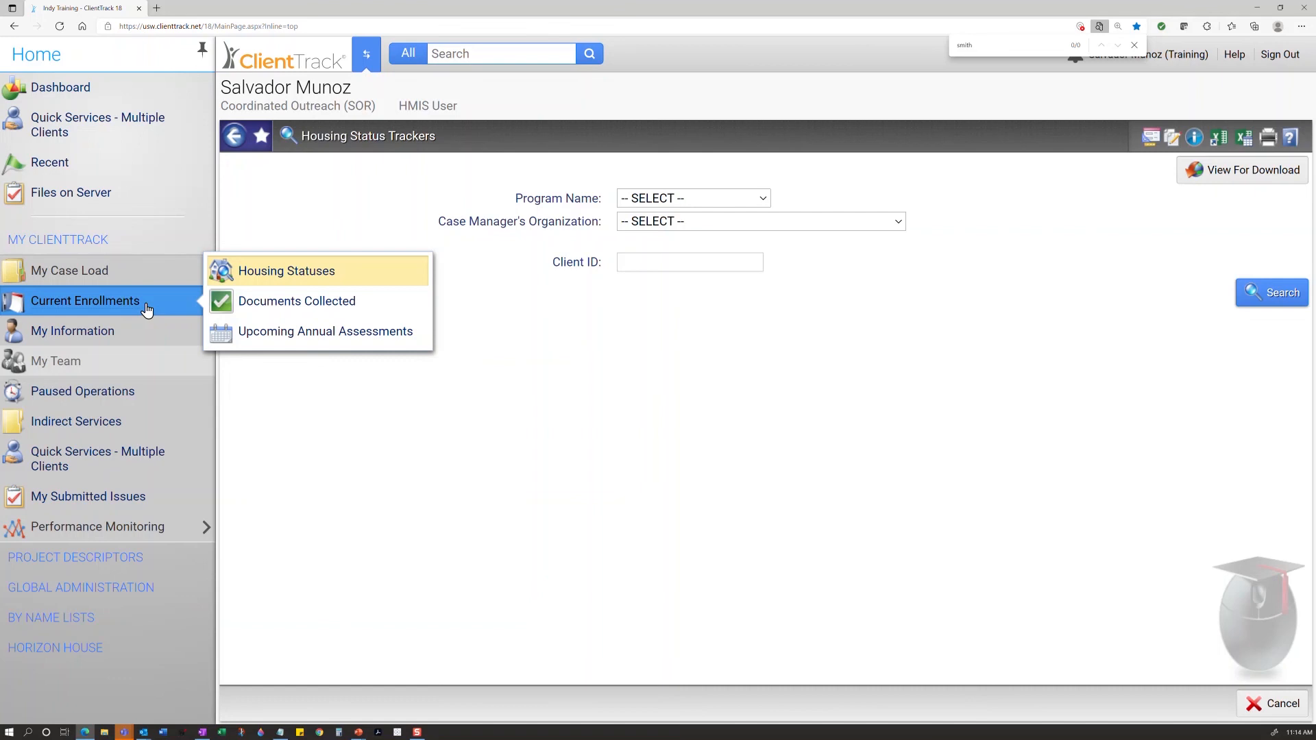
pyautogui.click(135, 309)
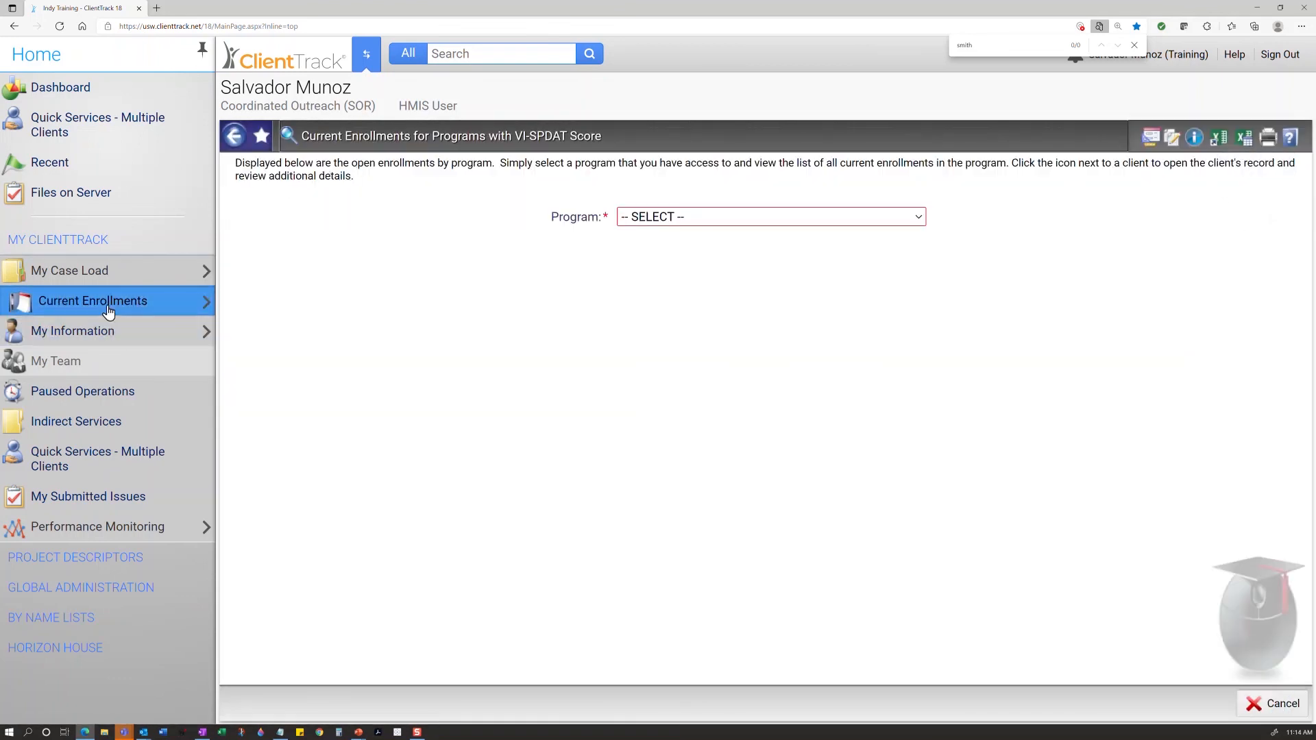
pyautogui.click(769, 218)
pyautogui.click(805, 354)
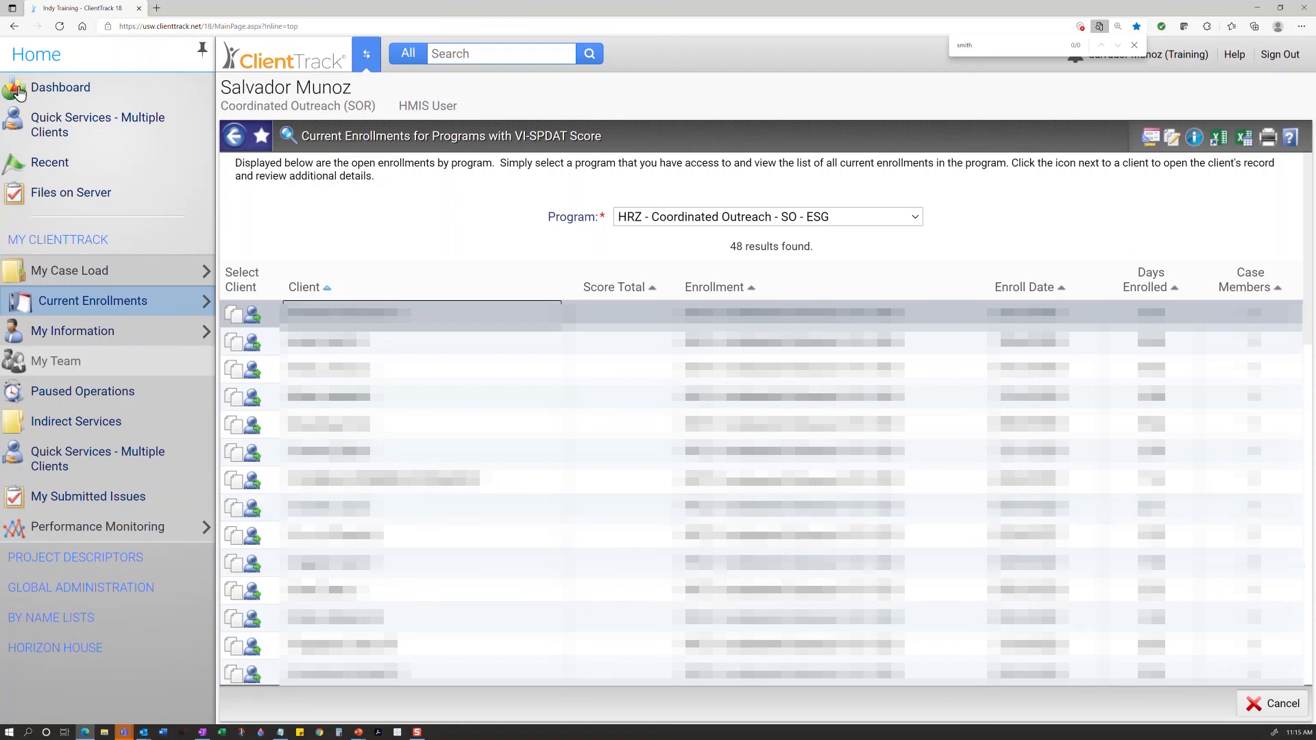
pyautogui.click(69, 89)
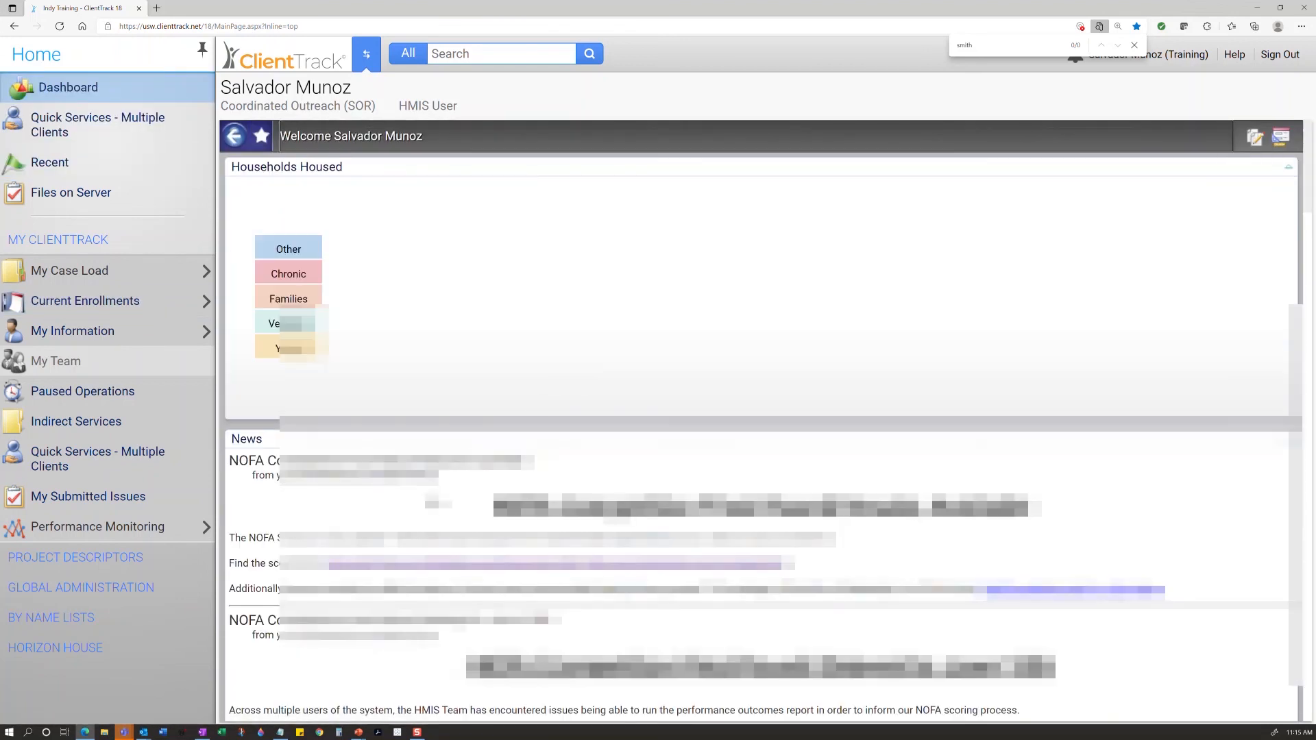